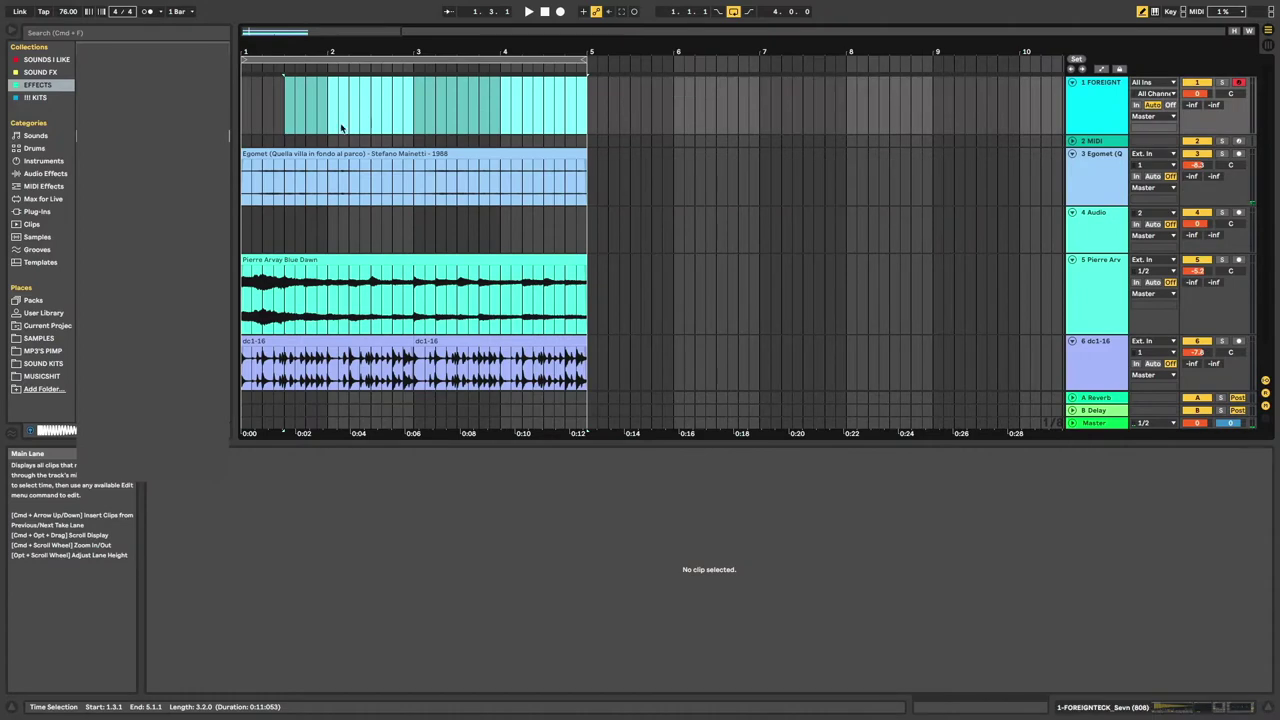
drag(415, 123, 233, 128)
right_click(265, 107)
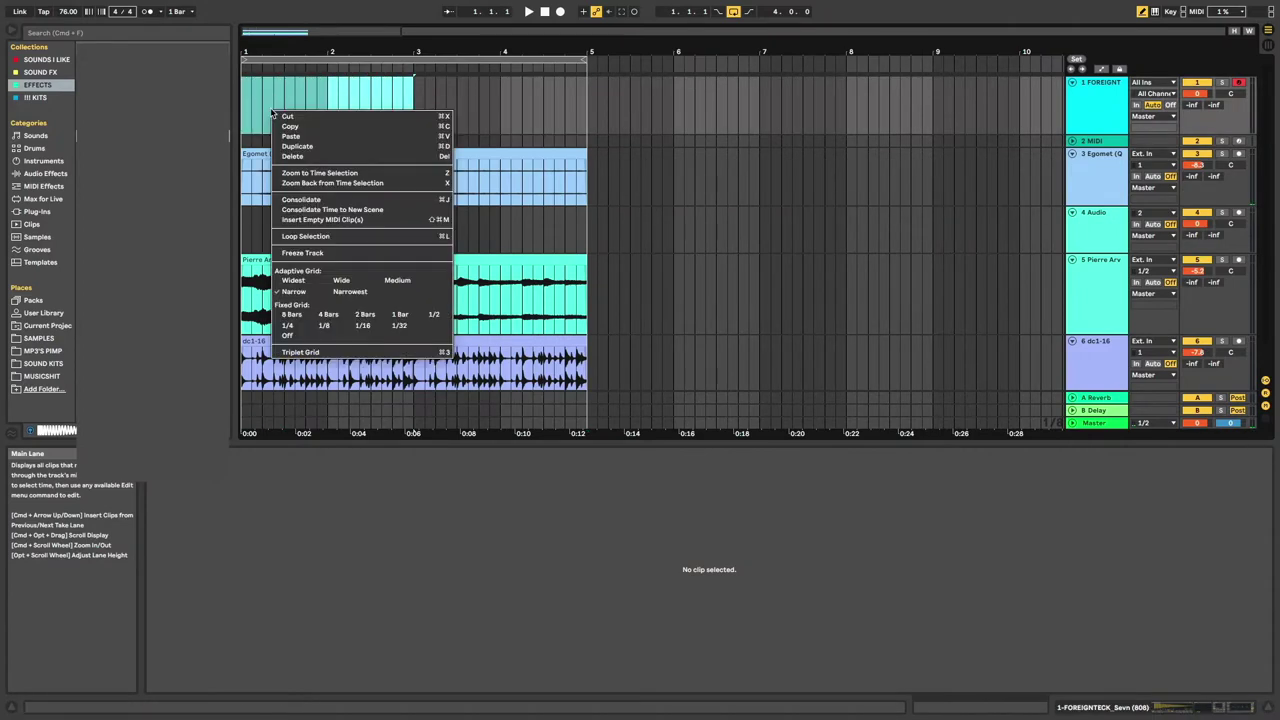
click(395, 117)
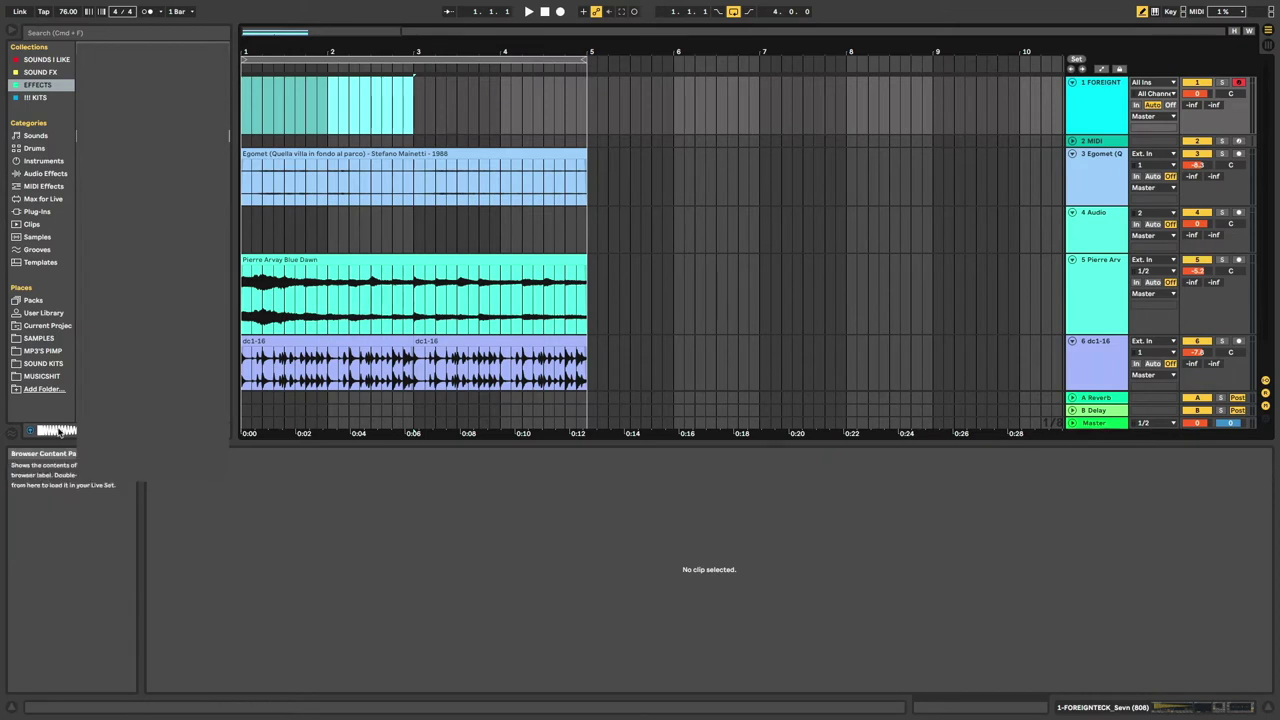
Browse the !!! KITS collection and preview one of its samples
click(35, 99)
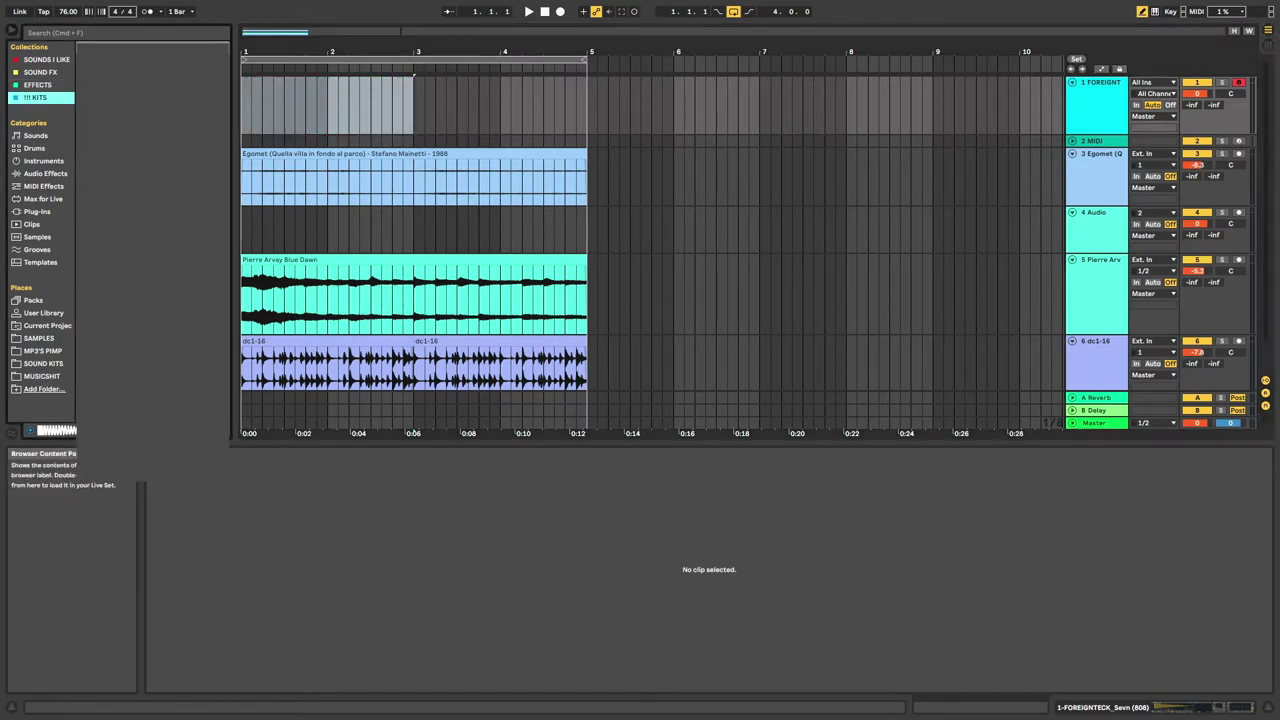
click(78, 123)
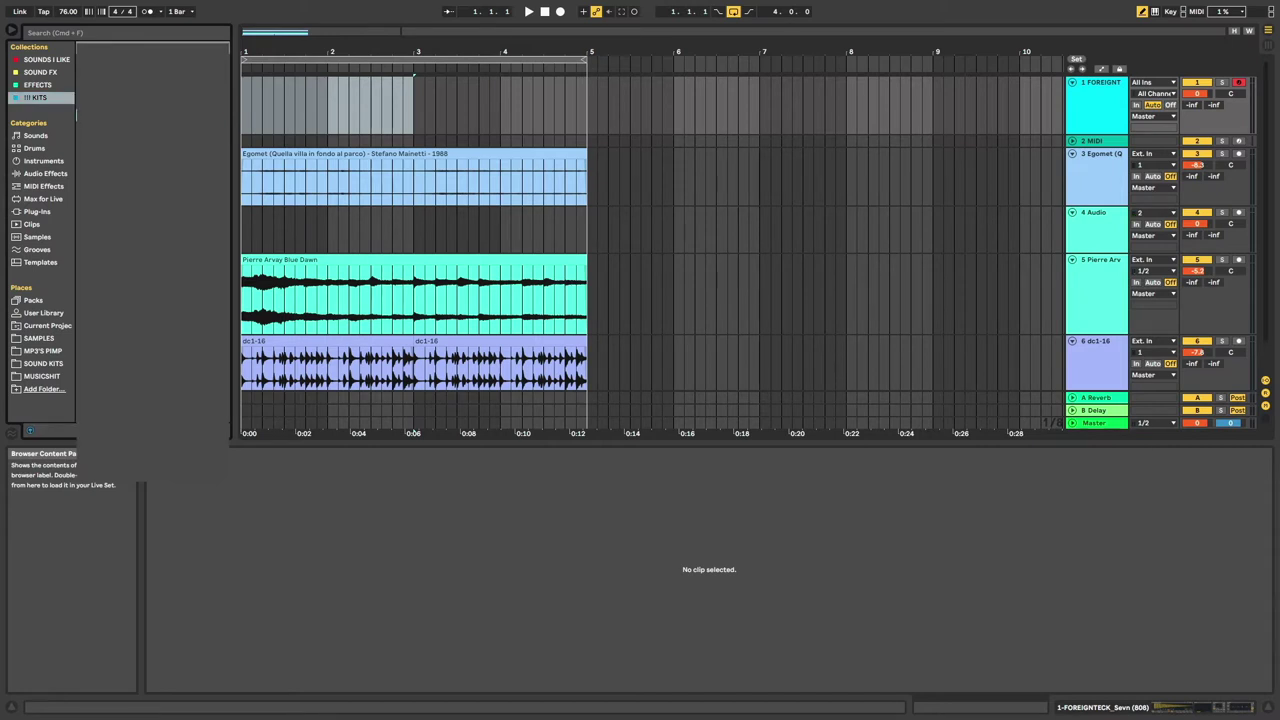
click(76, 345)
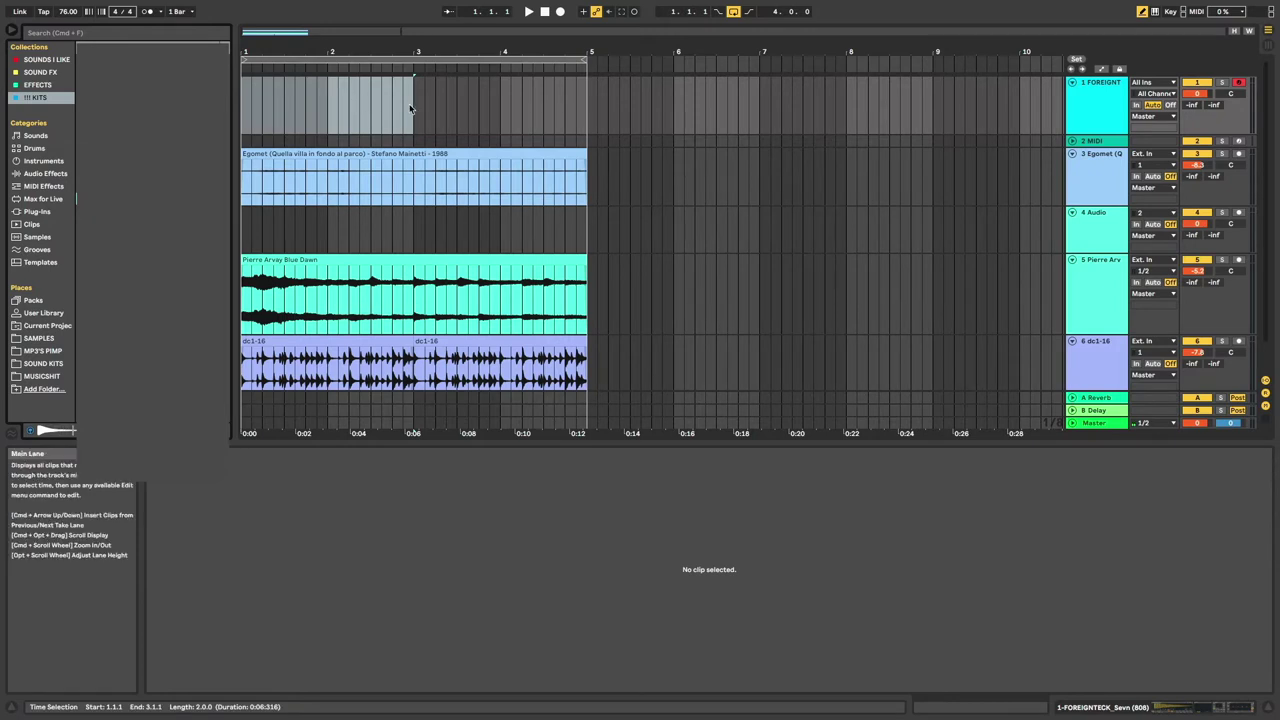
Insert an empty two-bar MIDI clip over bars 1 and 2 of the 808 track
click(1110, 104)
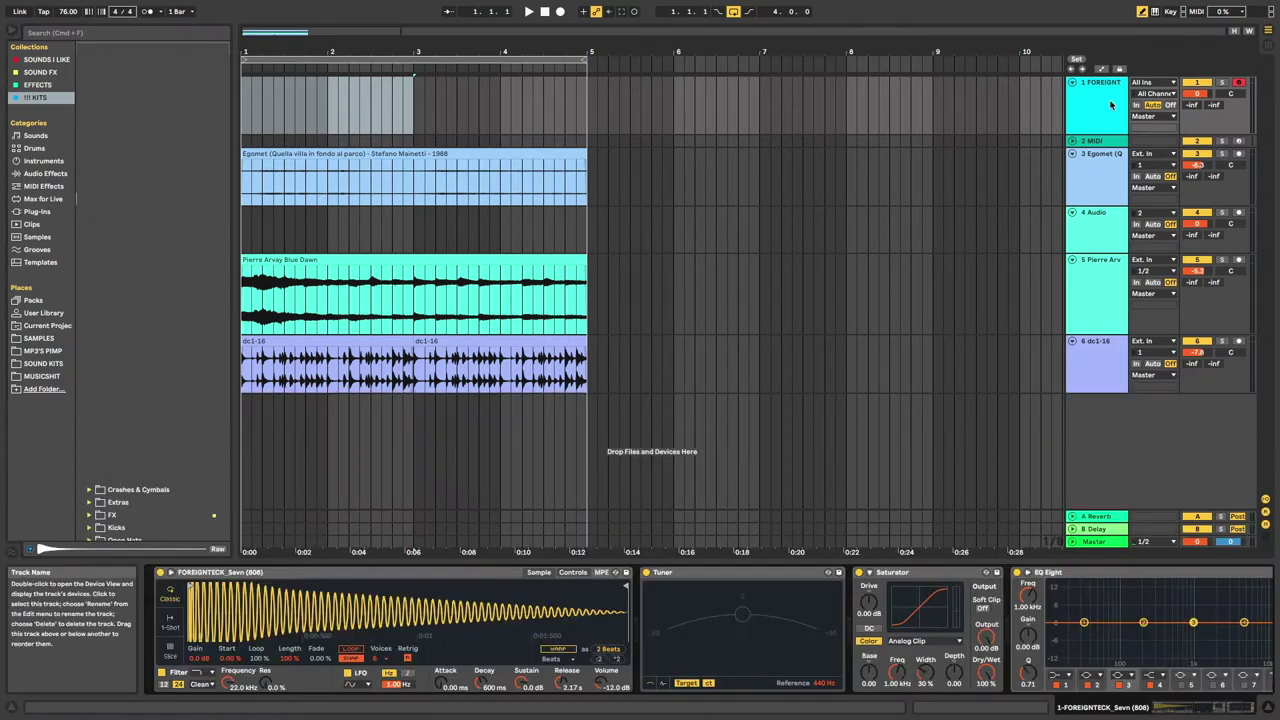
right_click(416, 107)
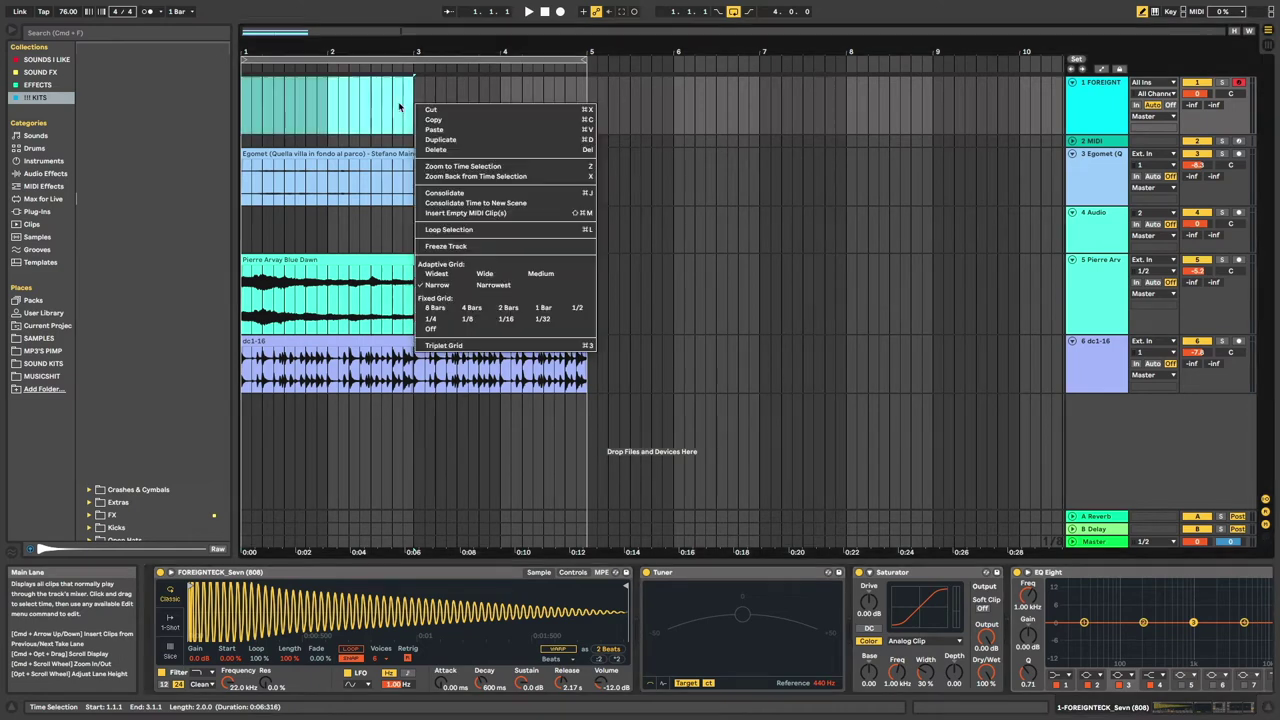
click(314, 105)
drag(416, 110, 238, 112)
key(super+shift+m)
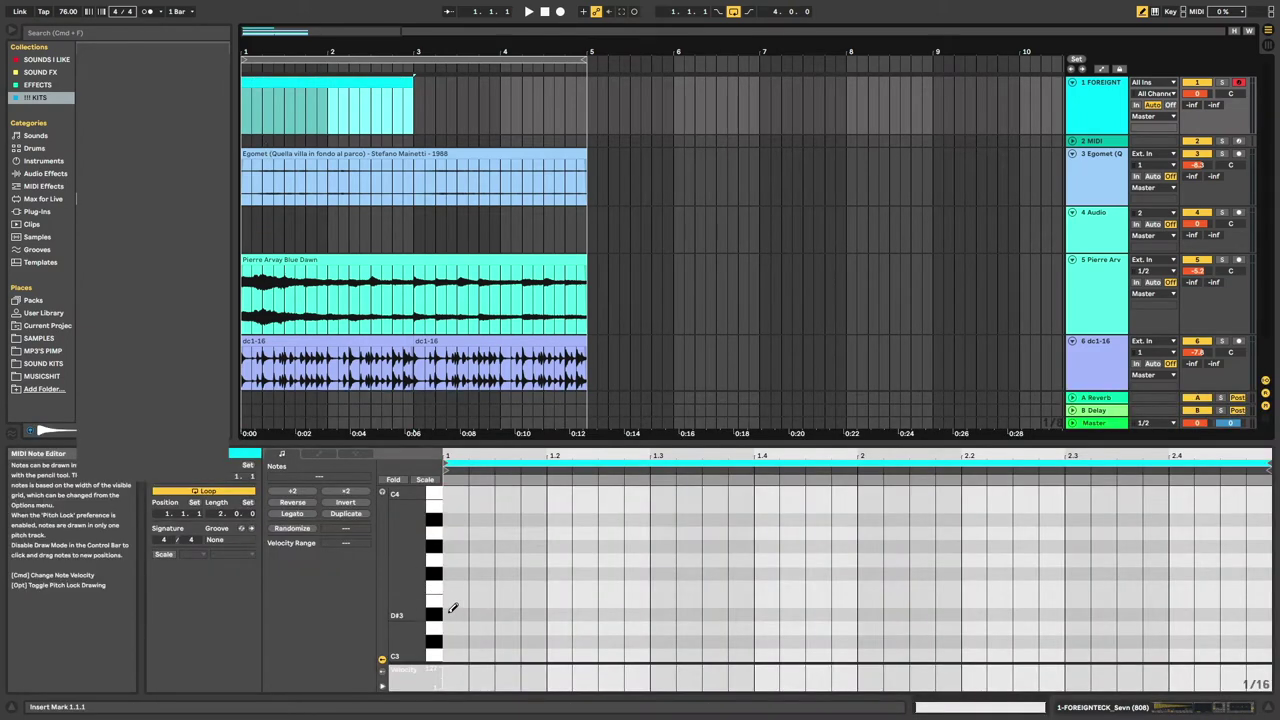
Draw a C3 note at the start of the 808 clip and lengthen it to two beats
scroll(436, 617, down, 4)
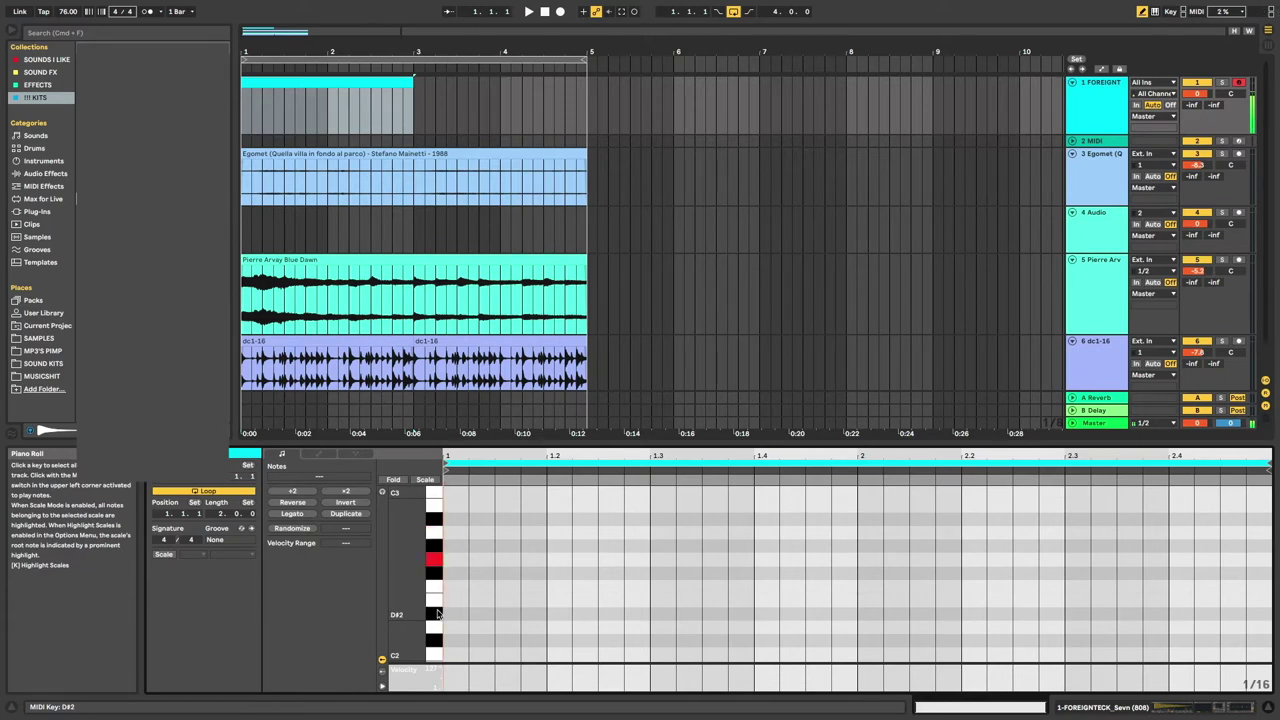
key(space)
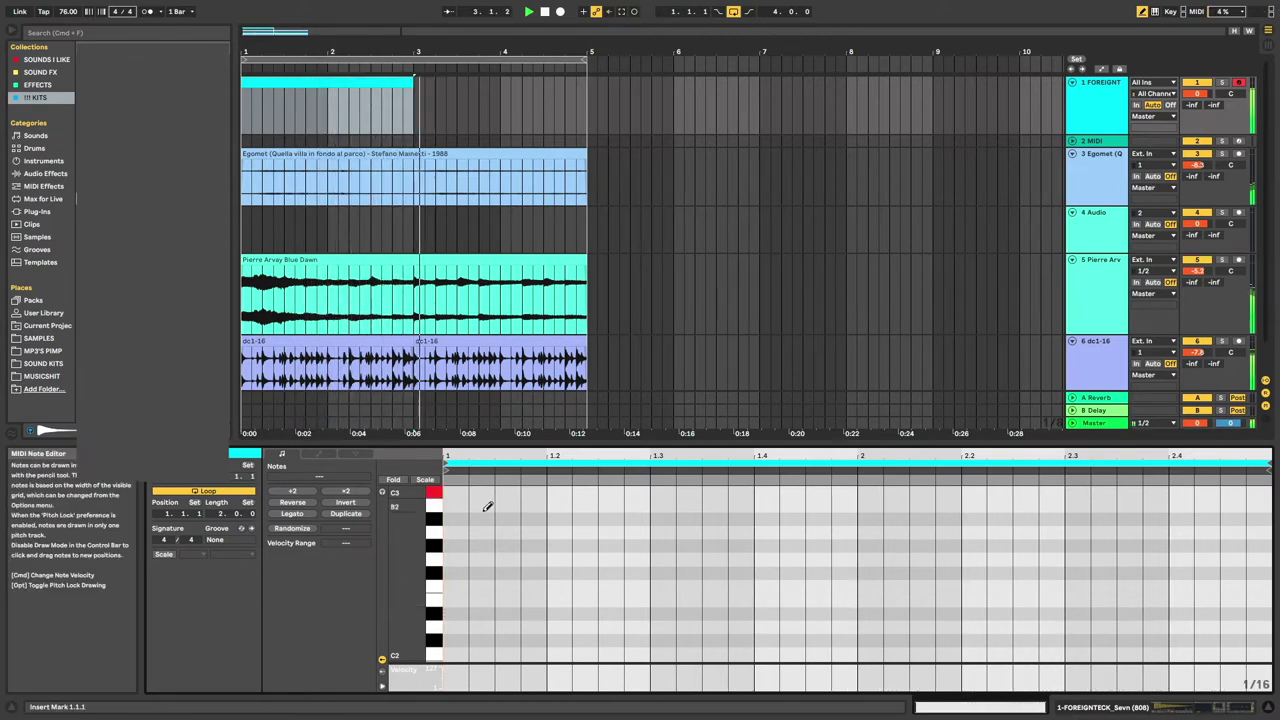
scroll(484, 512, up, 3)
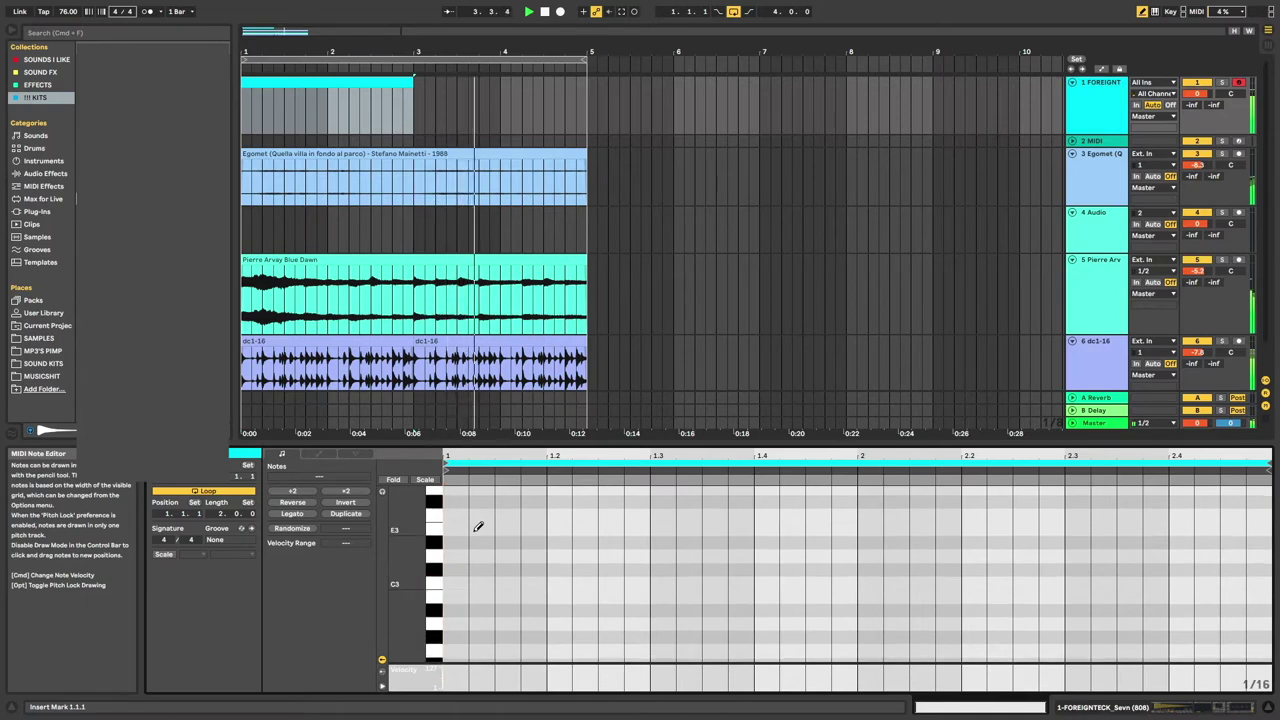
click(450, 583)
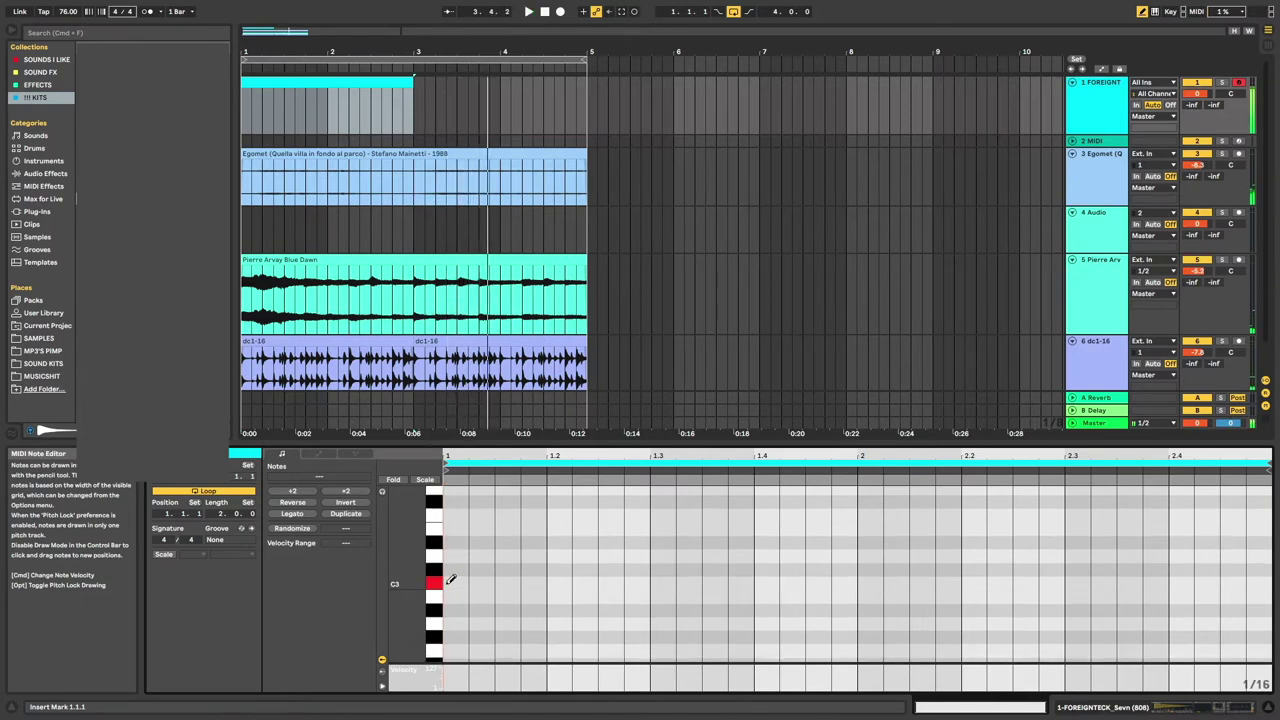
key(space)
key(space)
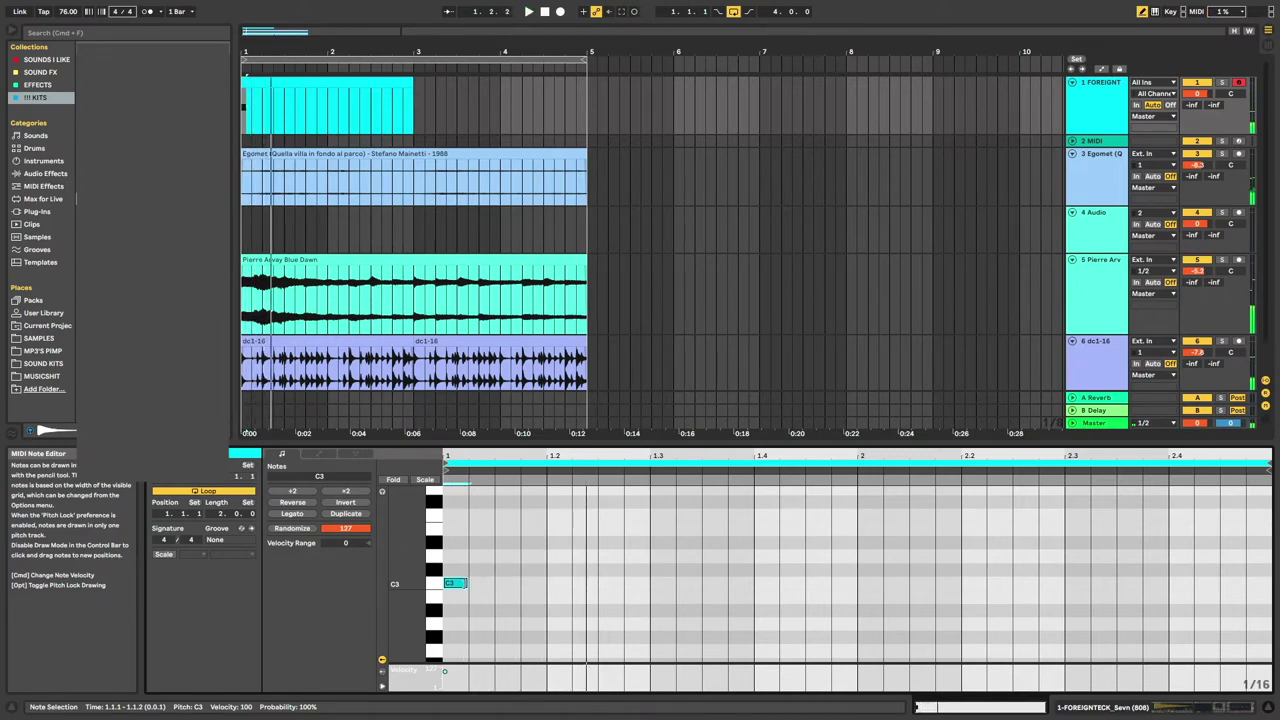
key(space)
drag(468, 583, 651, 583)
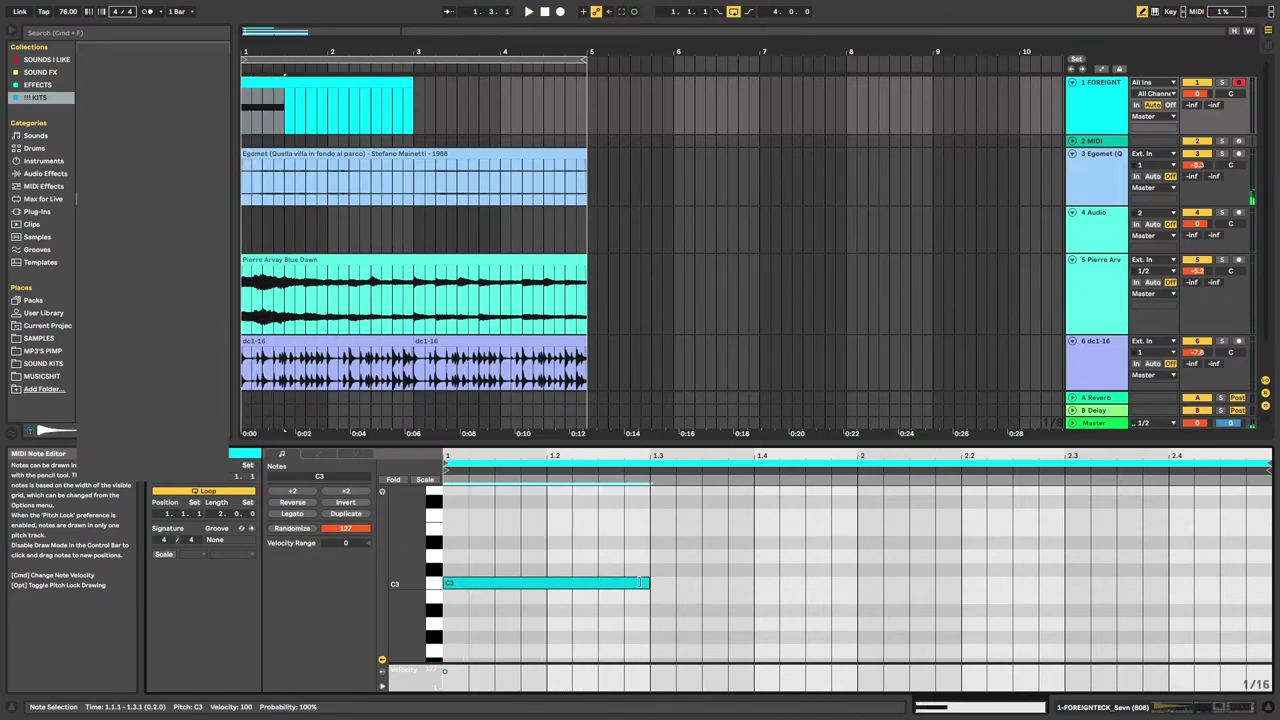
Play the loop and add a second C3 note at the start of bar 2, lengthened to two beats
key(space)
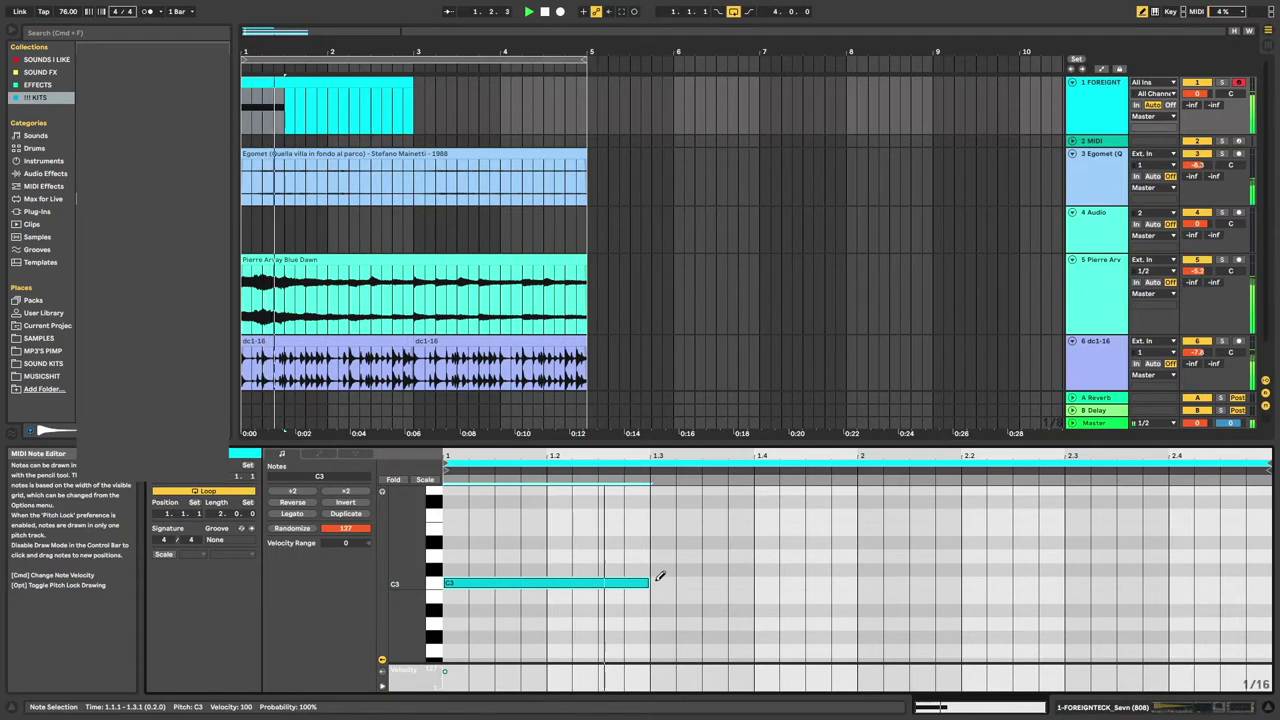
click(866, 581)
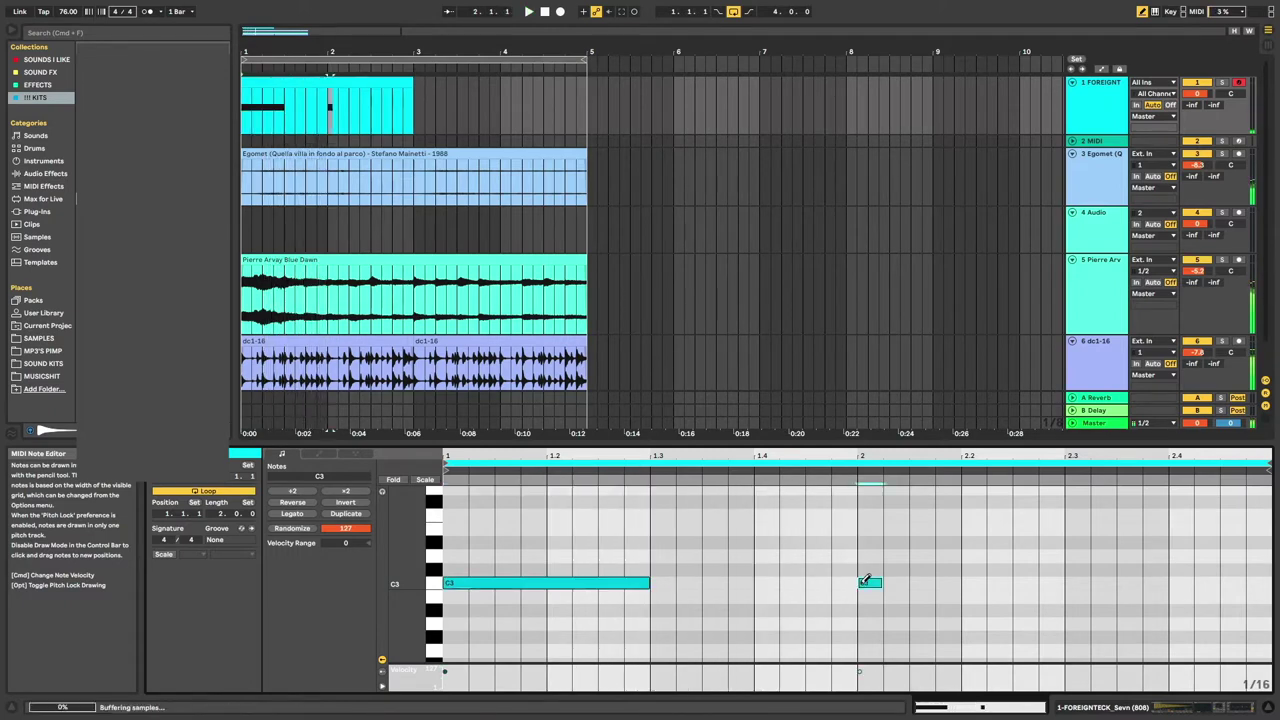
click(880, 581)
click(866, 581)
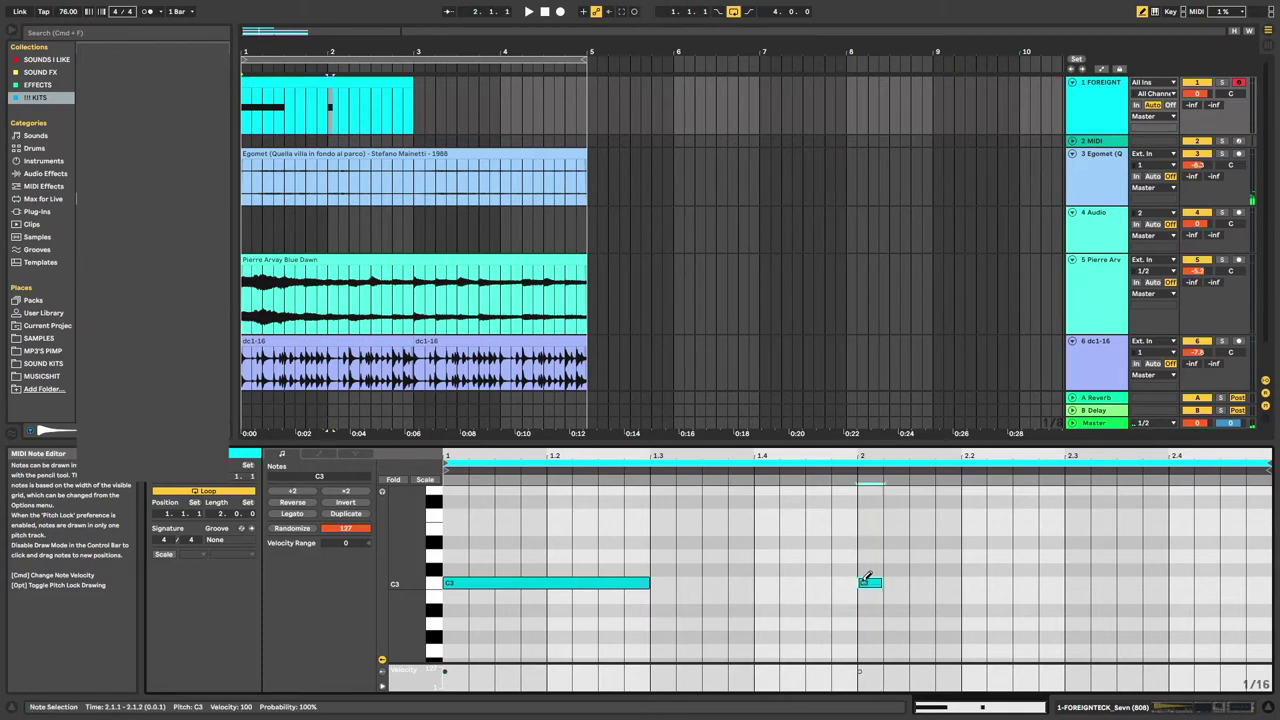
drag(883, 582, 1063, 580)
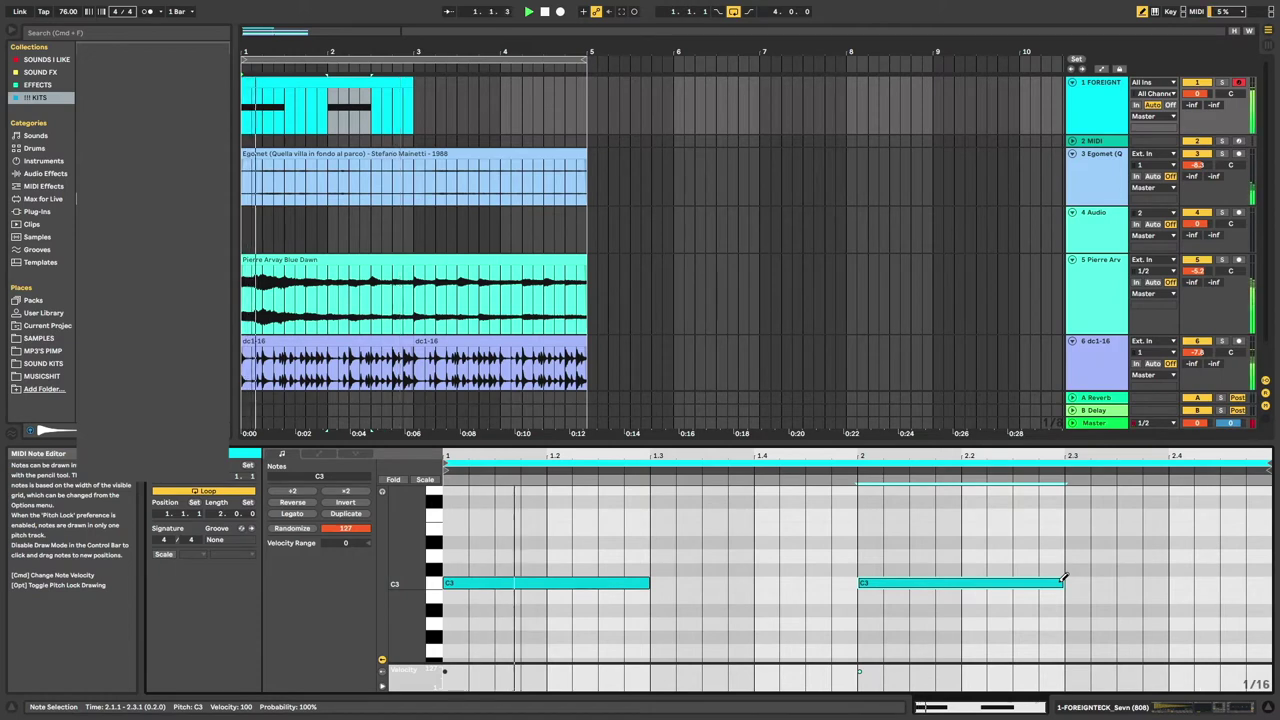
Replace the C3 note in bar 2 with a B2 note lasting two beats
click(868, 584)
click(866, 595)
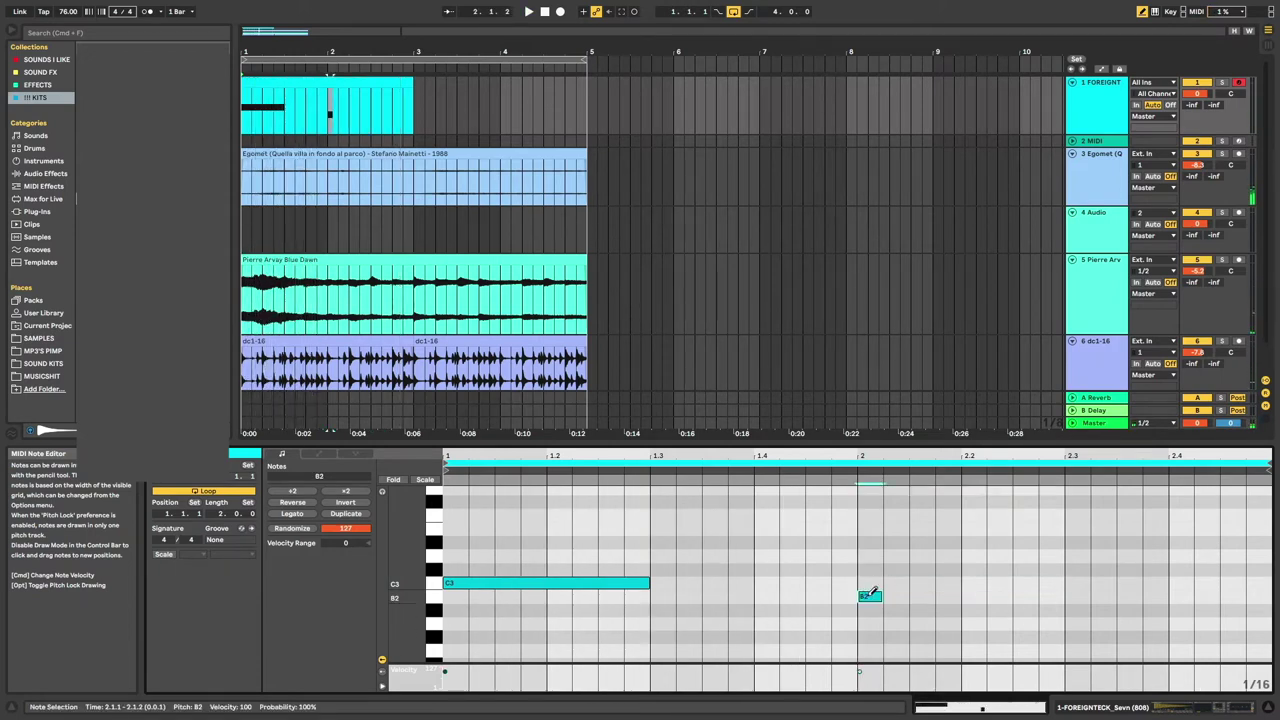
drag(880, 595, 1063, 596)
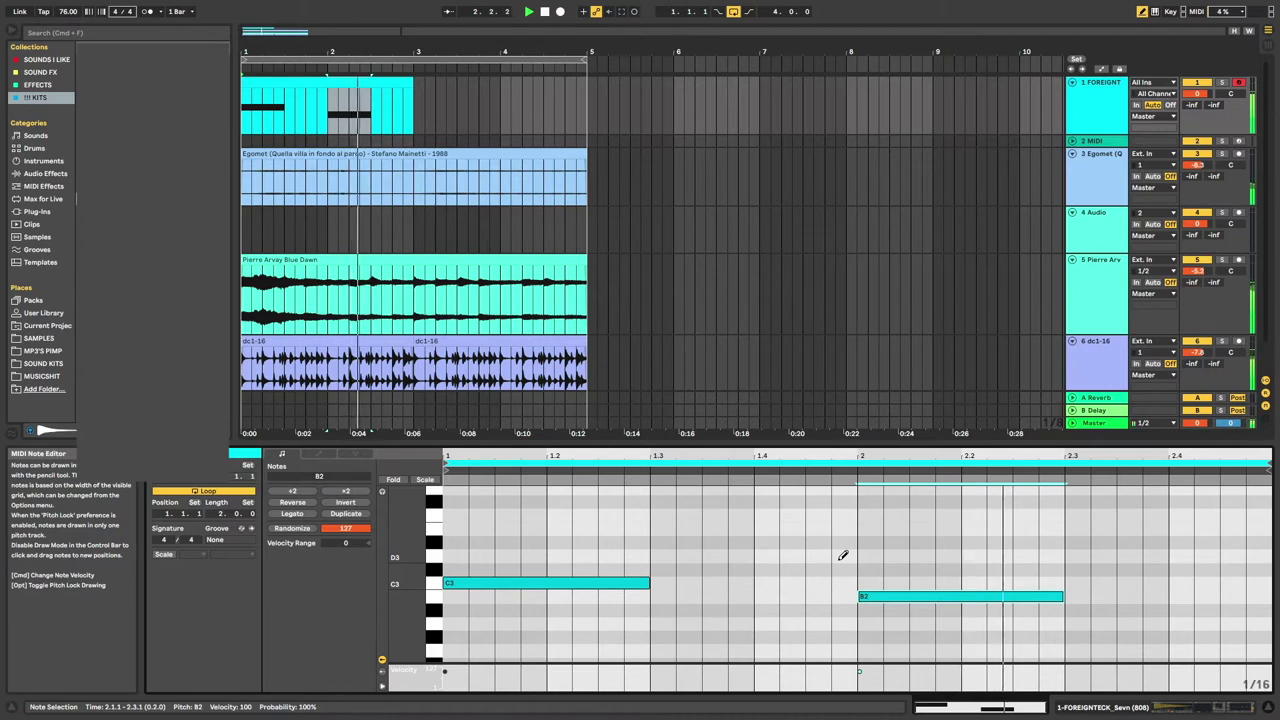
Remove the B2 note and redraw a two-beat C3 note at the start of bar 2
click(866, 593)
drag(860, 583, 1060, 580)
key(super+z)
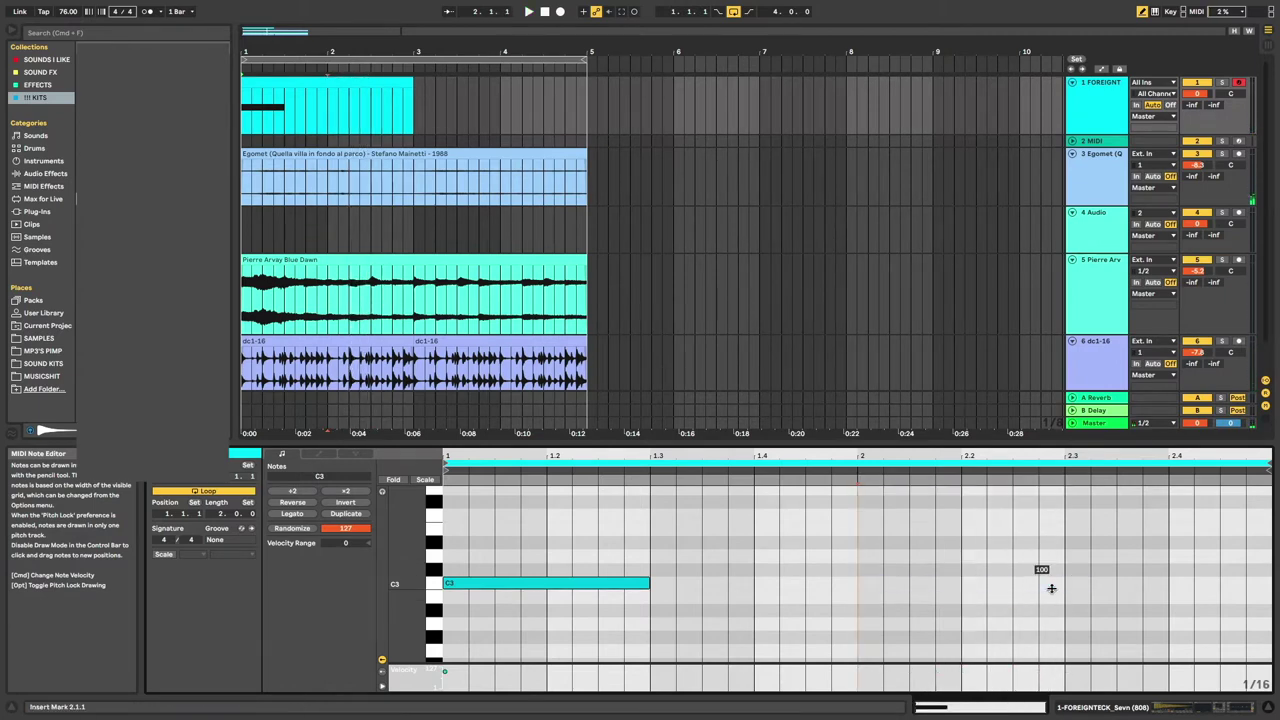
click(862, 583)
drag(880, 583, 1065, 583)
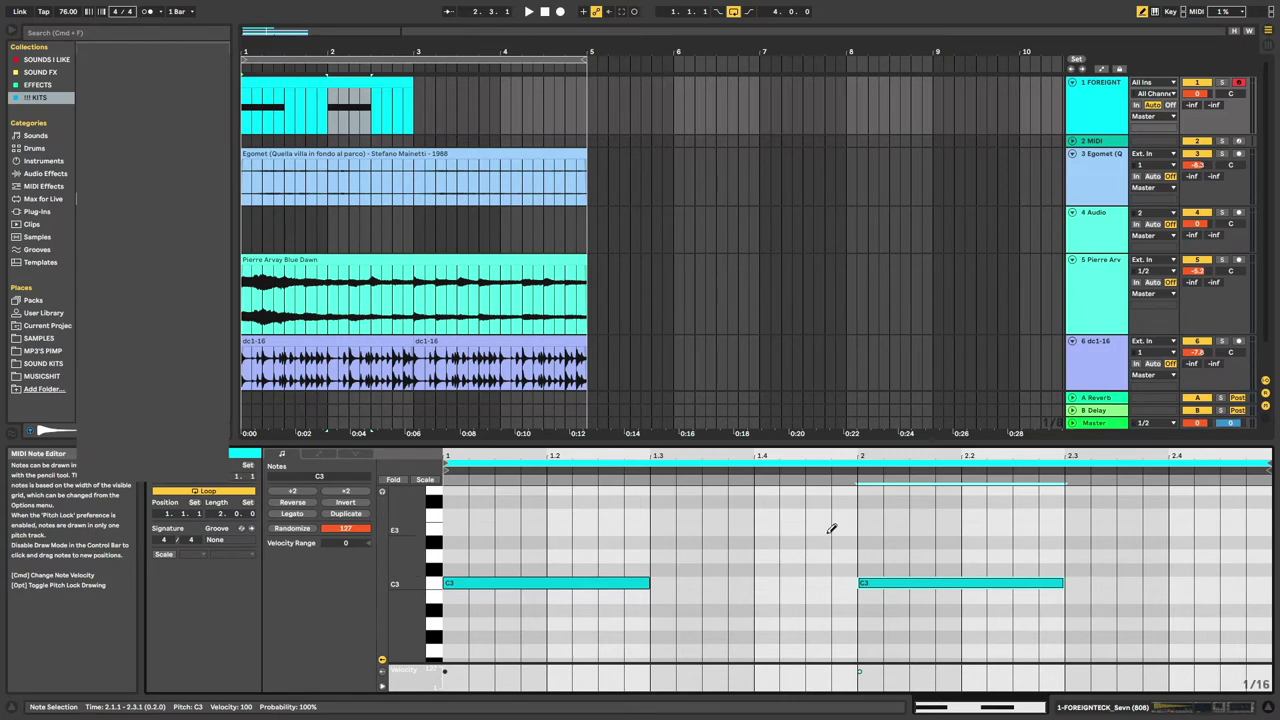
scroll(834, 527, down, 5)
scroll(834, 527, up, 5)
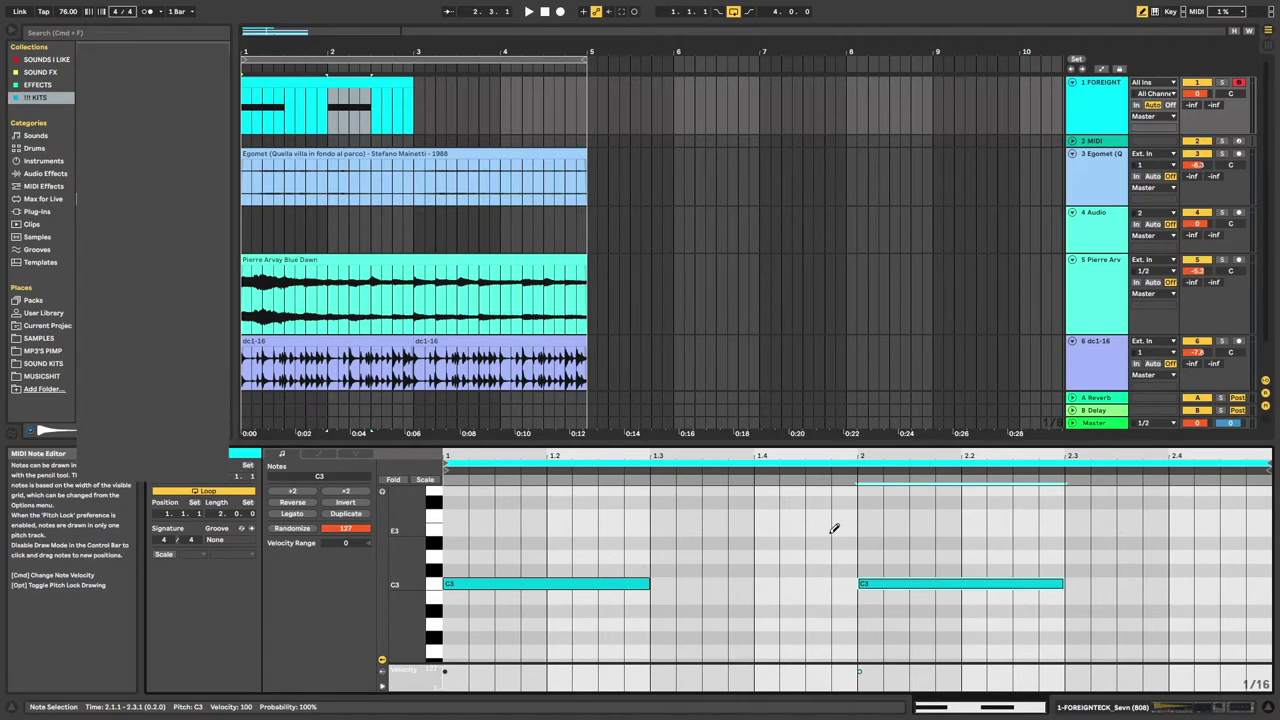
scroll(834, 527, down, 2)
scroll(834, 527, up, 1)
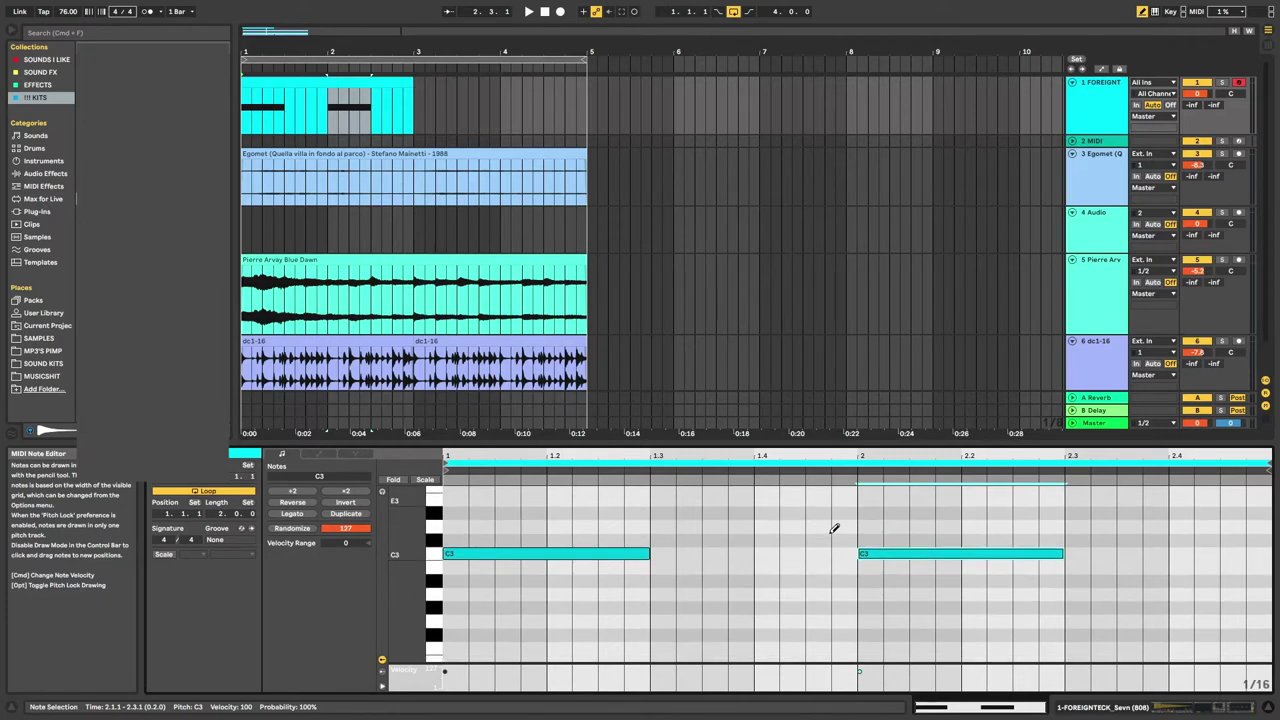
Show the 808 track's devices and set the Saturator's Drive to 16.0 dB and Base to -24.6
key(shift+Tab)
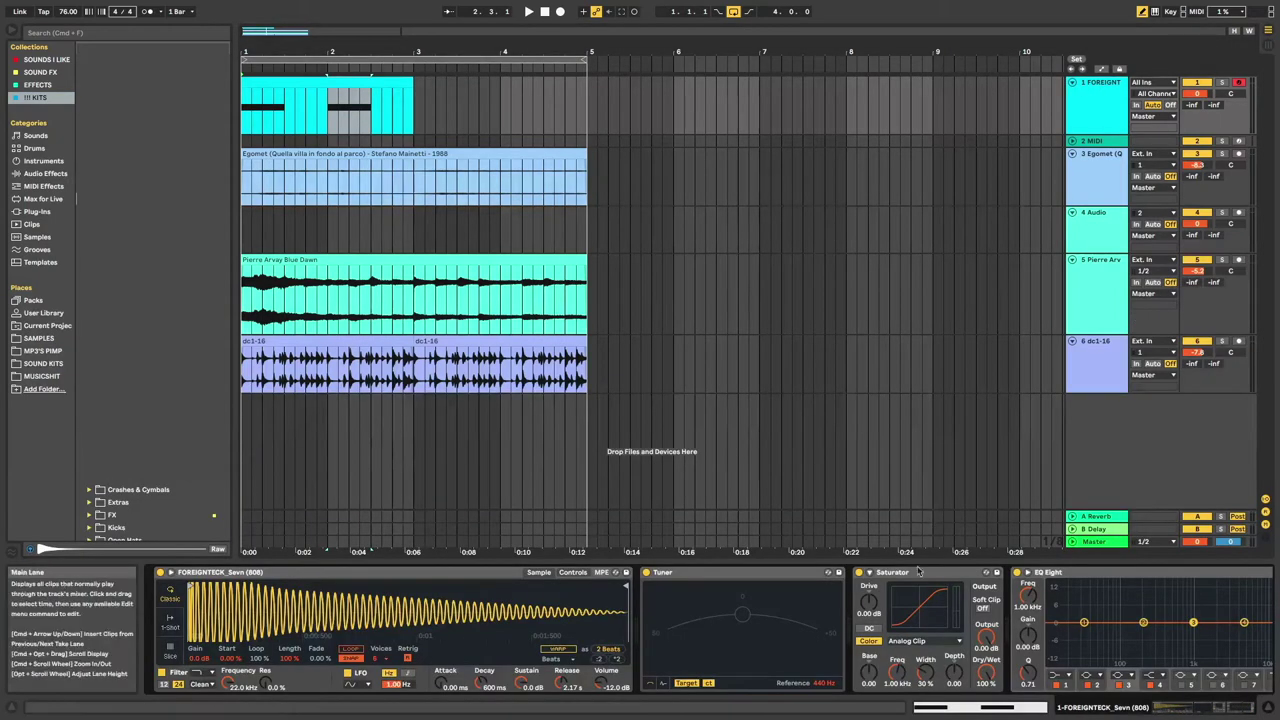
drag(872, 604, 872, 570)
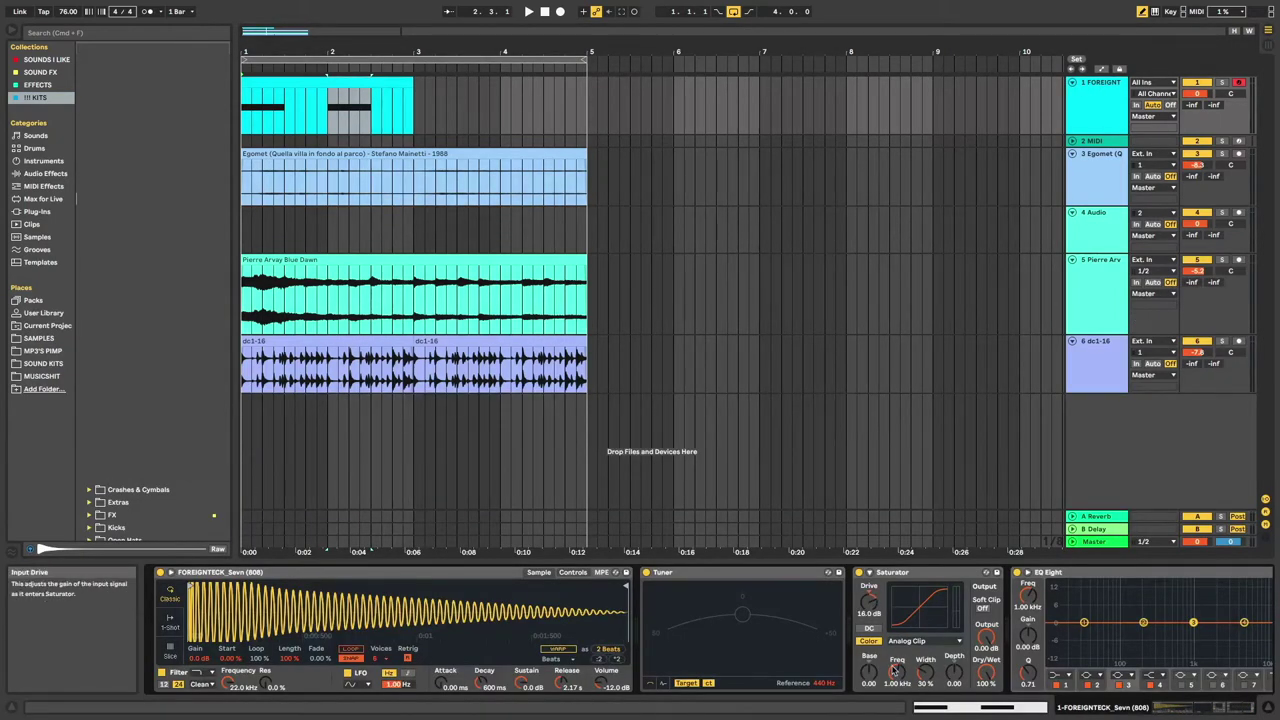
drag(872, 672, 872, 690)
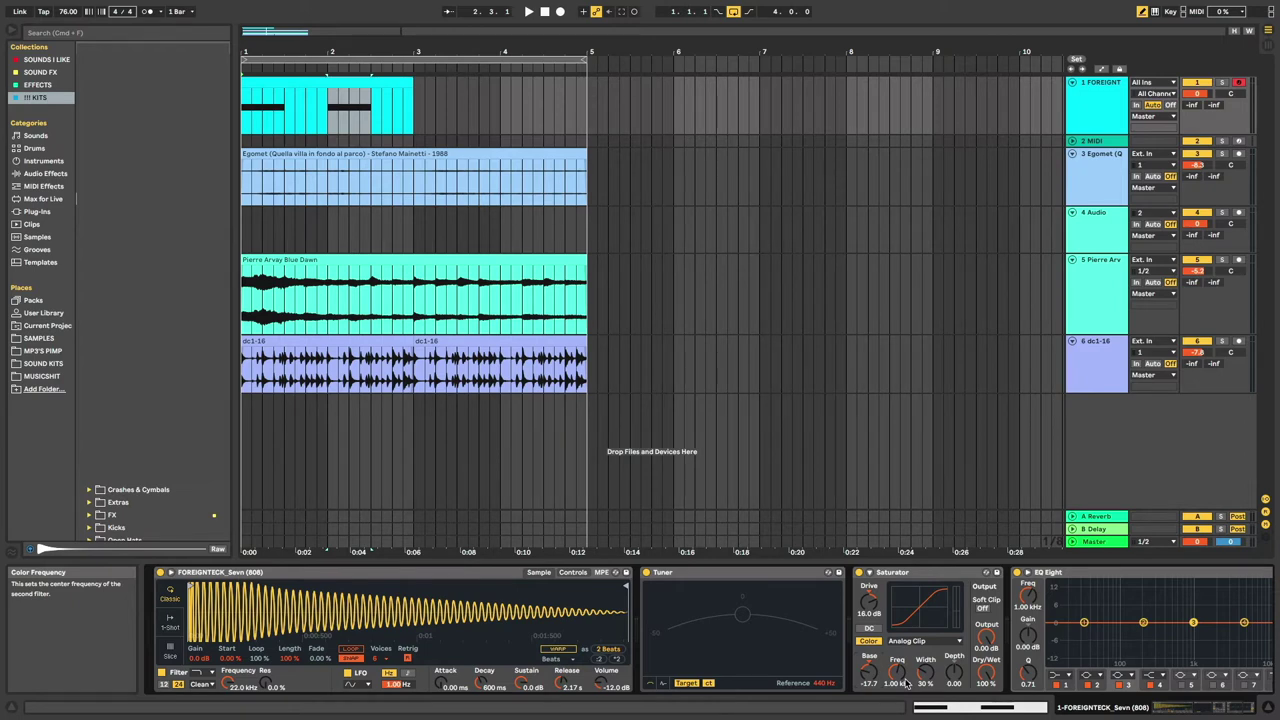
drag(869, 674, 869, 689)
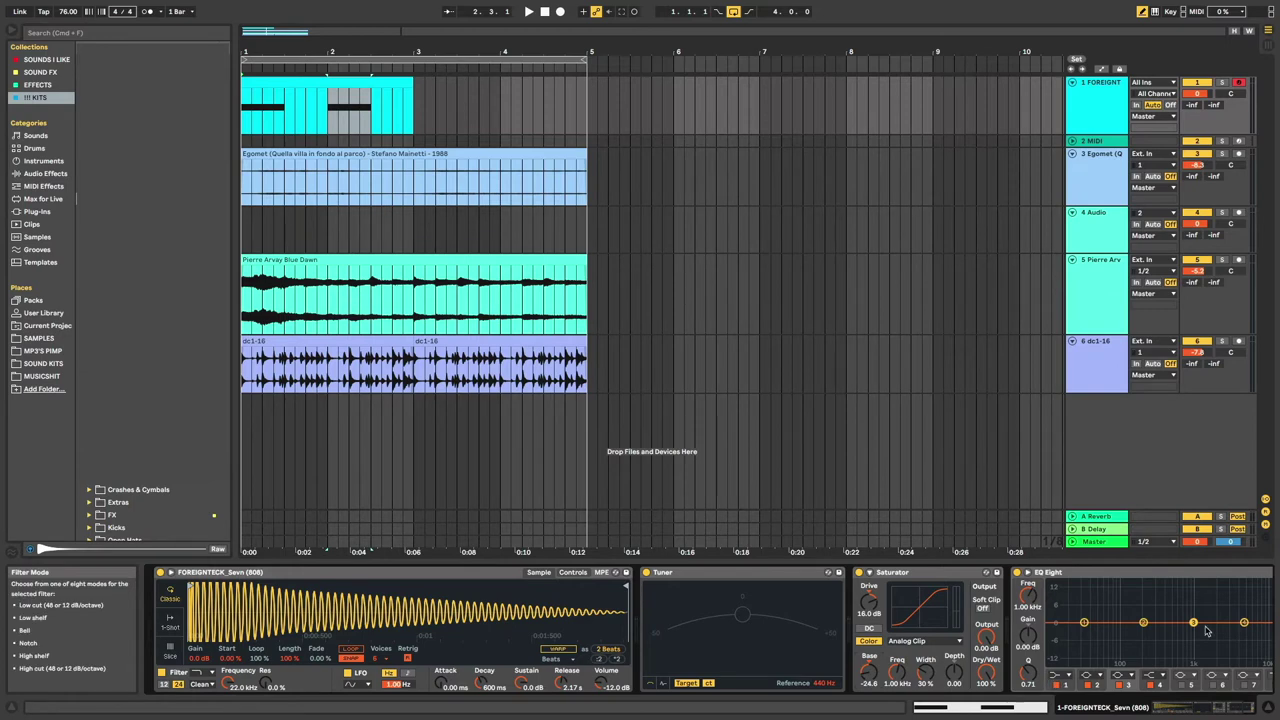
Audition the loop, lower the Saturator's Drive to 3.43 dB and Base to -16.0, and set EQ Eight's band 4 to 267 Hz and -10.8 dB
drag(1244, 622, 1124, 652)
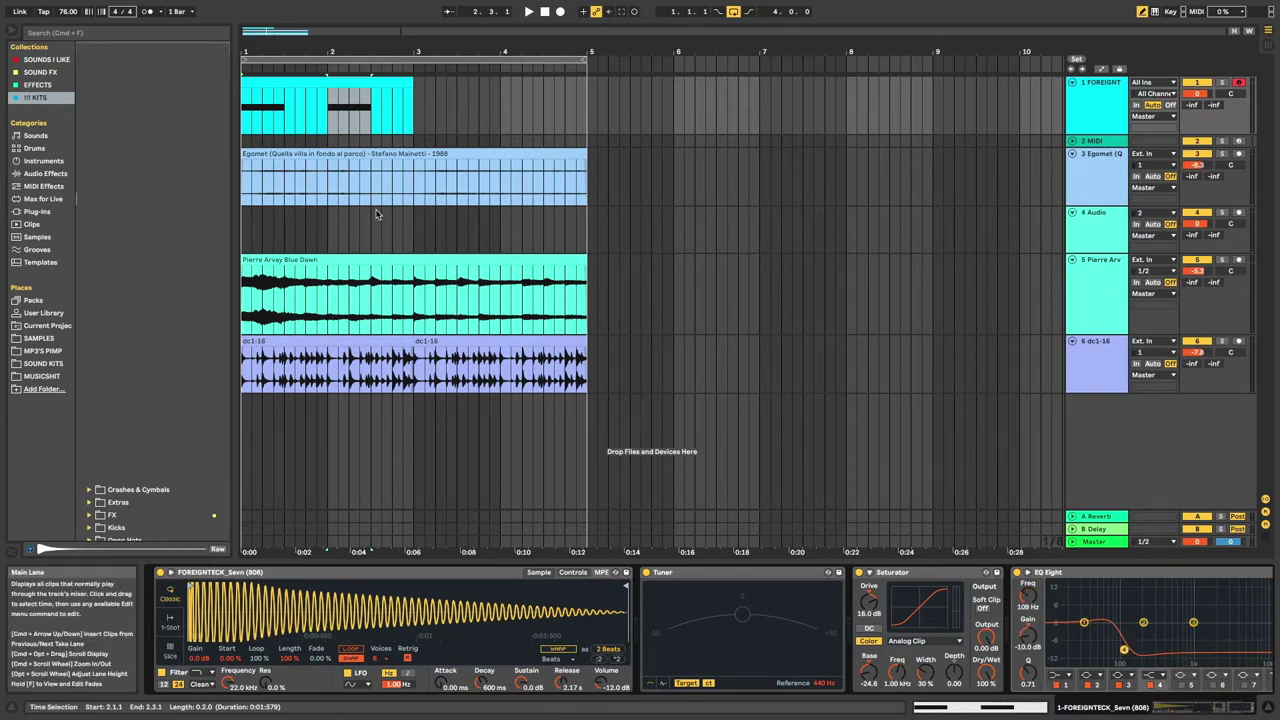
key(space)
key(space)
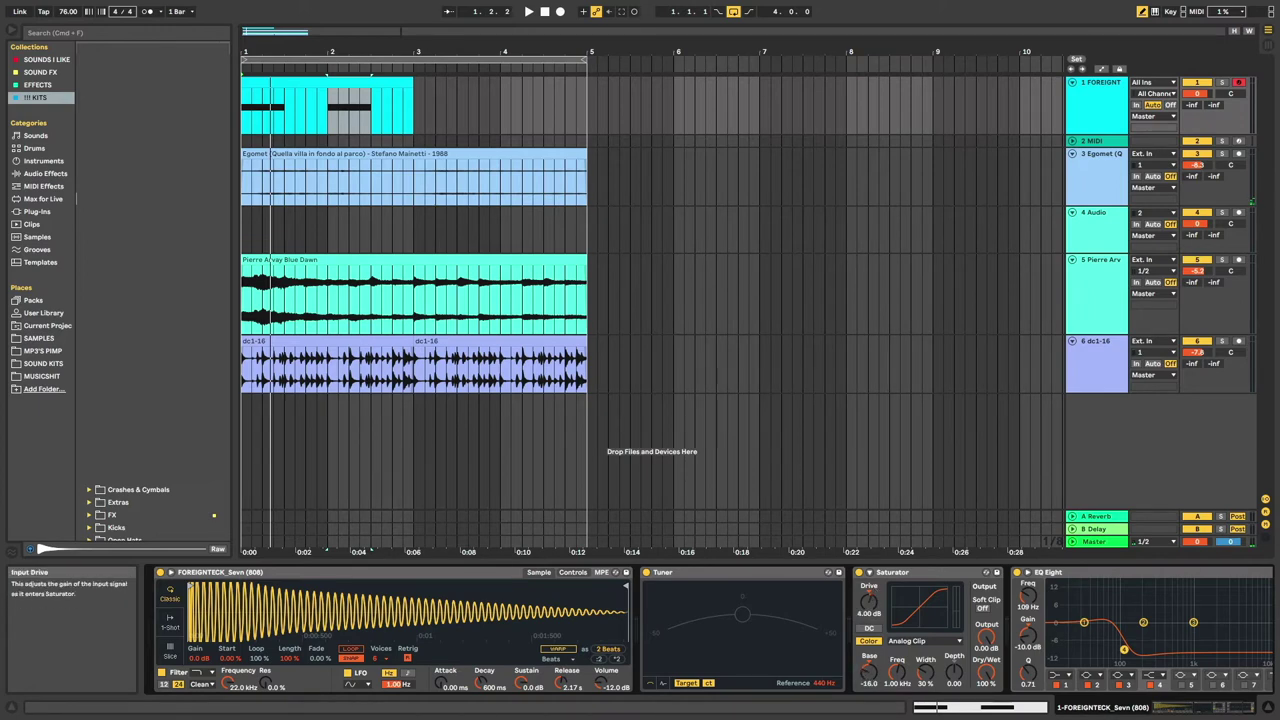
key(space)
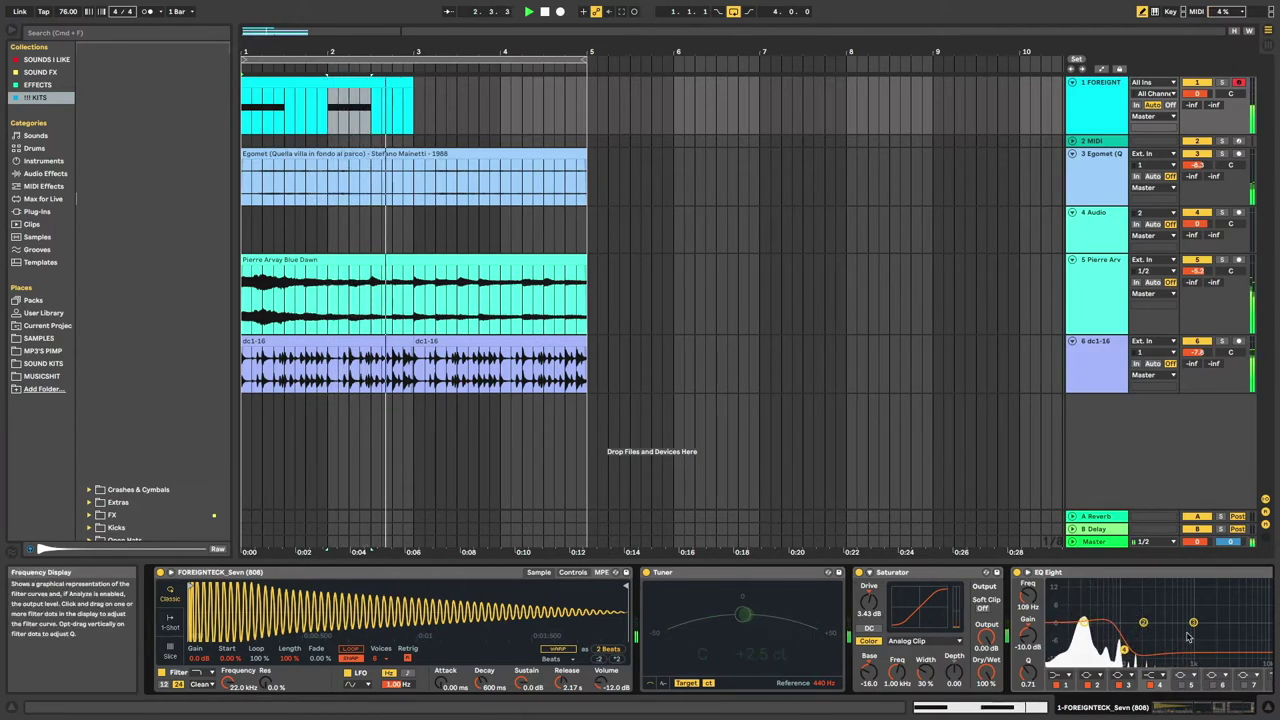
drag(1124, 651, 1152, 651)
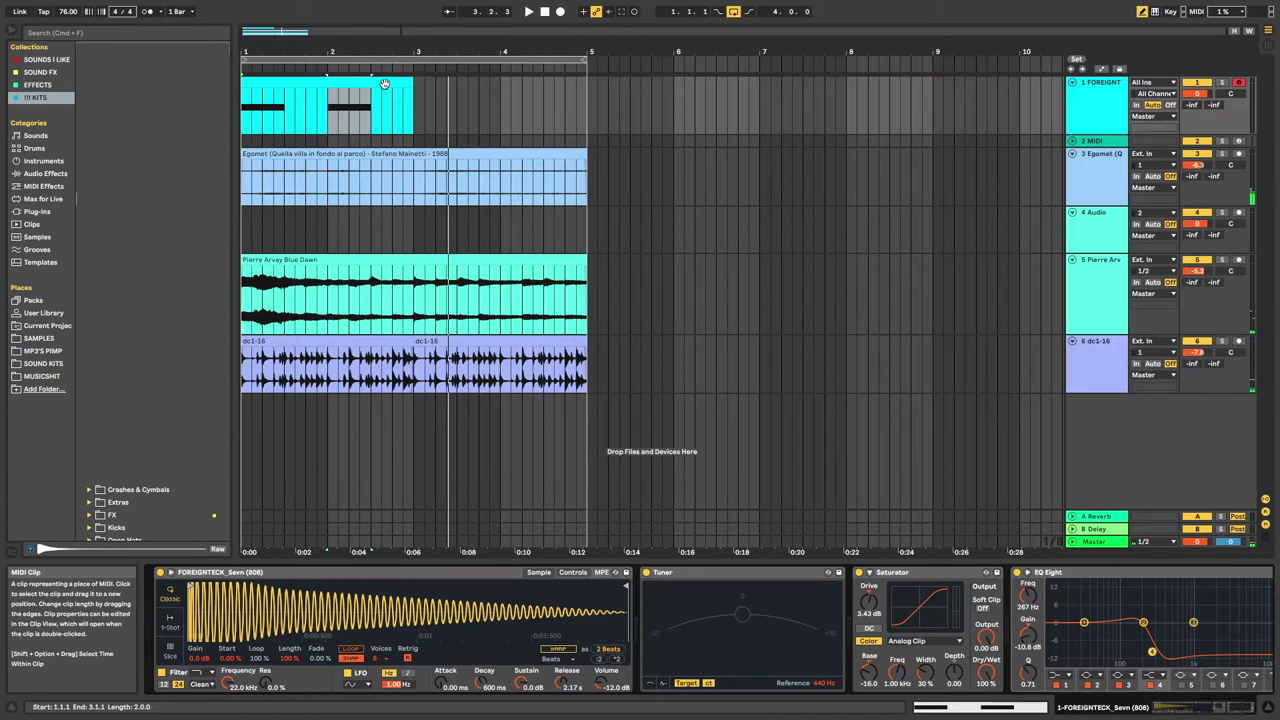
Duplicate the two-bar 808 clip into bars 3 and 4
key(super+d)
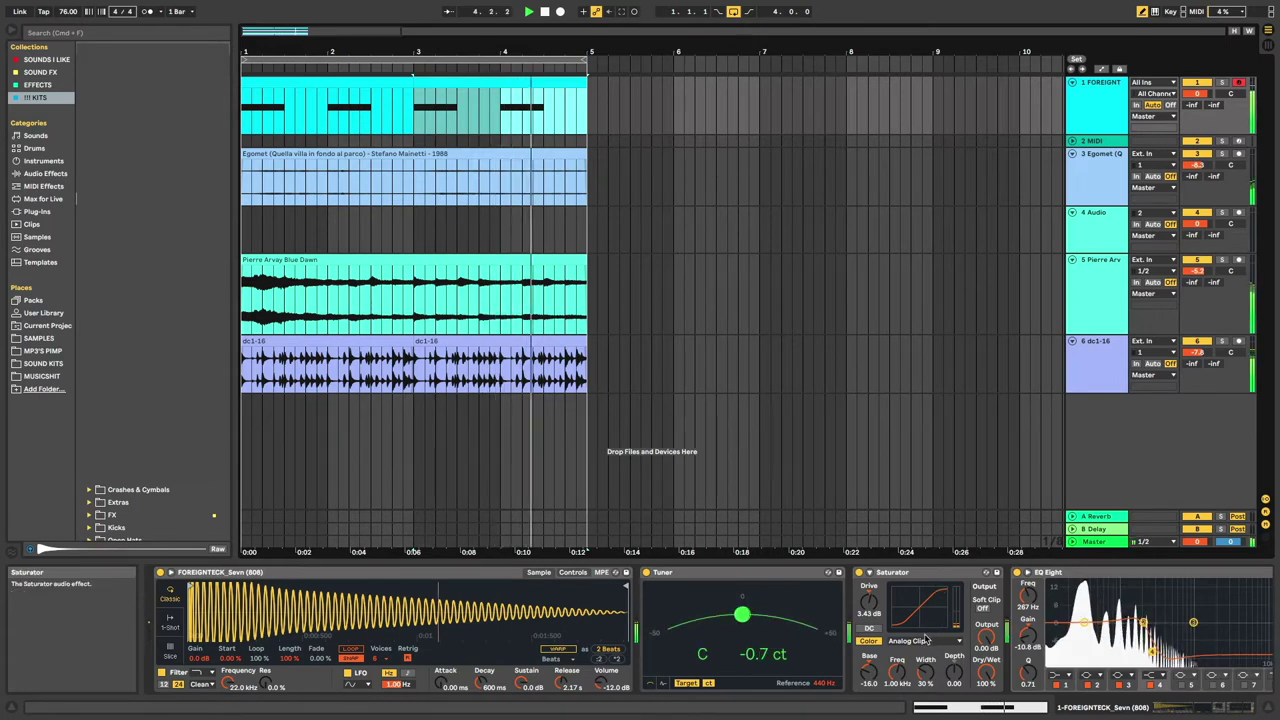
Set the Saturator's Dry/Wet to 75.4% and turn on Soft Clip
drag(978, 676, 983, 675)
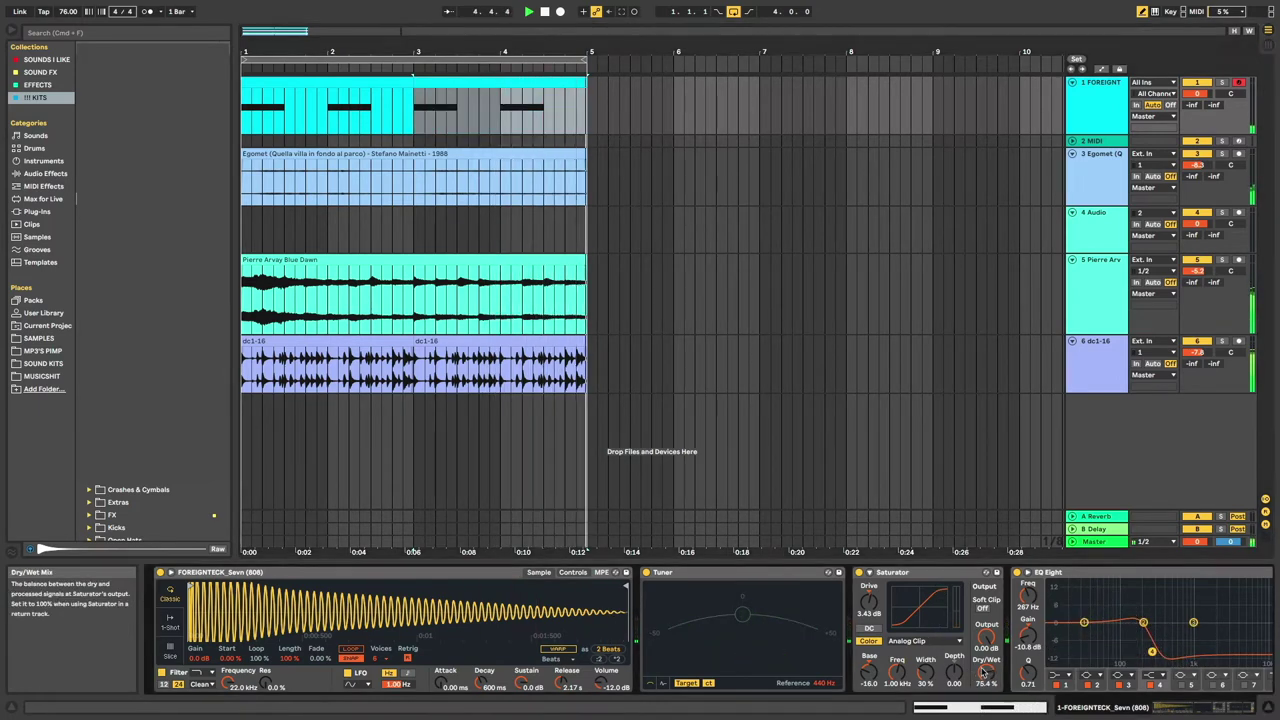
click(987, 607)
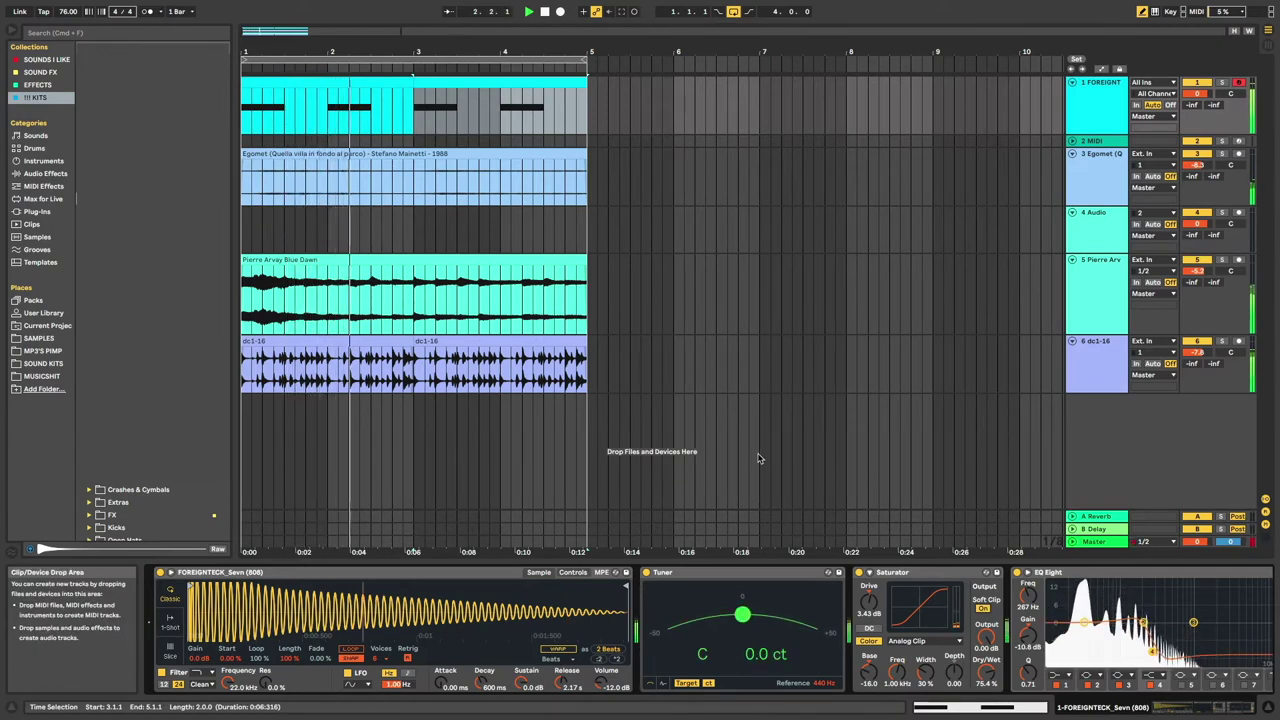
Set the 808 sampler's Attack to 0.43 ms and EQ Eight's band 1 to 34.4 Hz and -10.0 dB
drag(445, 681, 445, 678)
drag(1084, 622, 1087, 650)
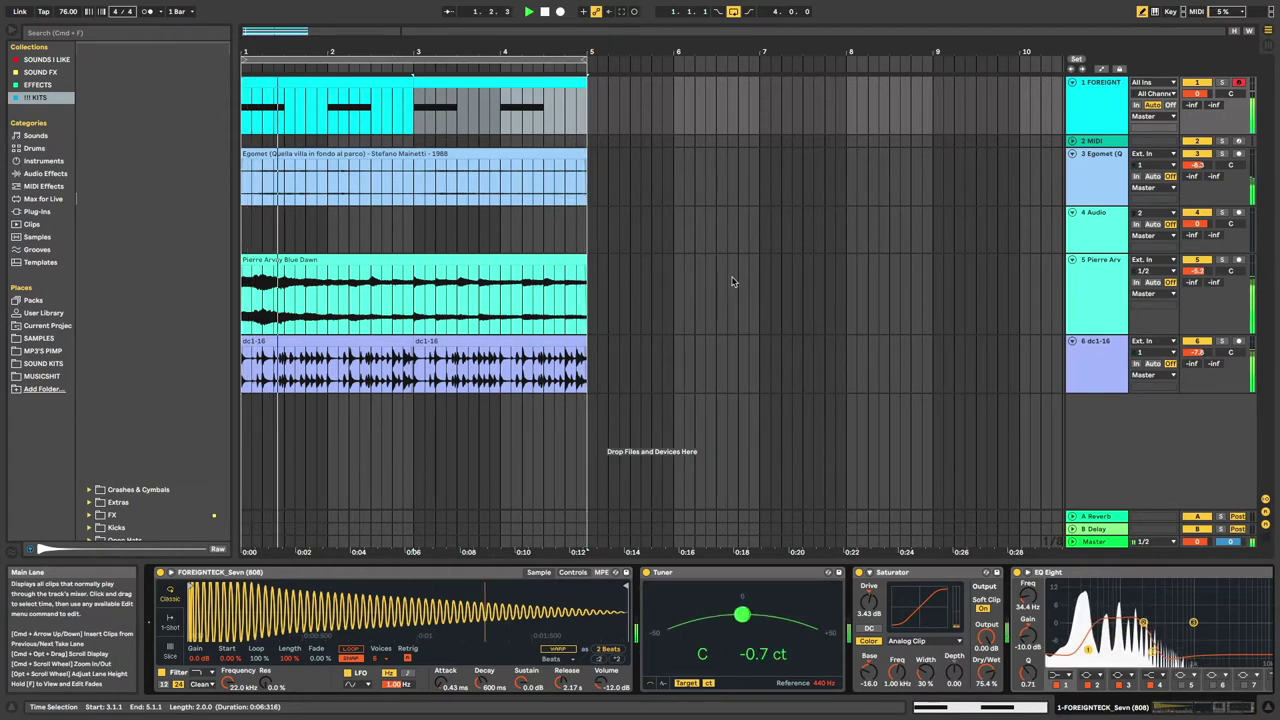
key(space)
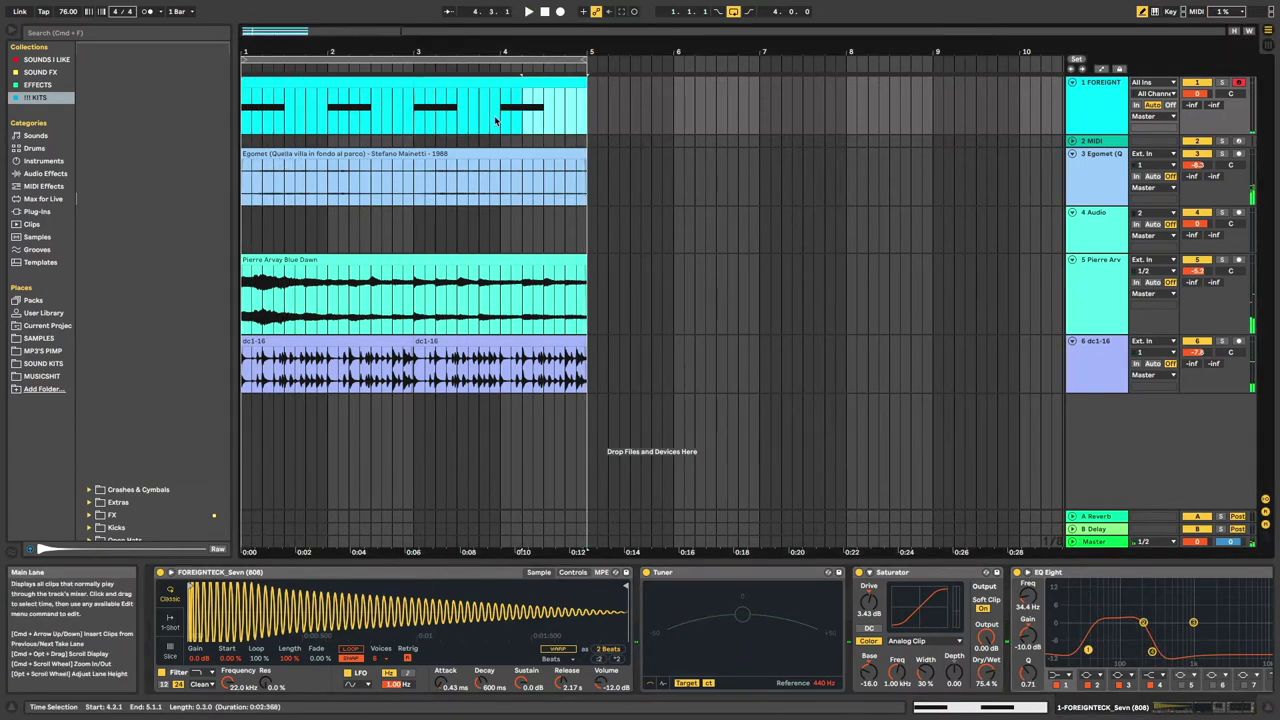
Freeze and flatten the 808 track to audio, and play the loop from bar 1
drag(588, 112, 248, 113)
right_click(1099, 118)
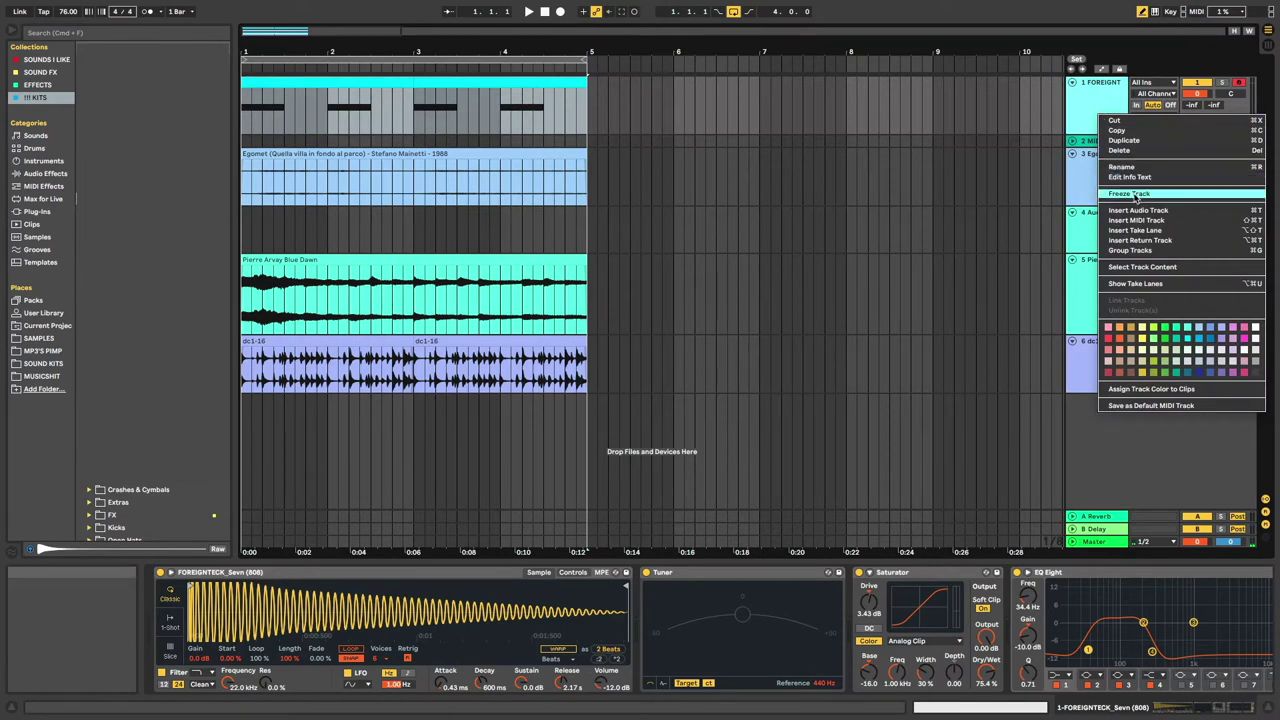
click(1133, 194)
right_click(1103, 116)
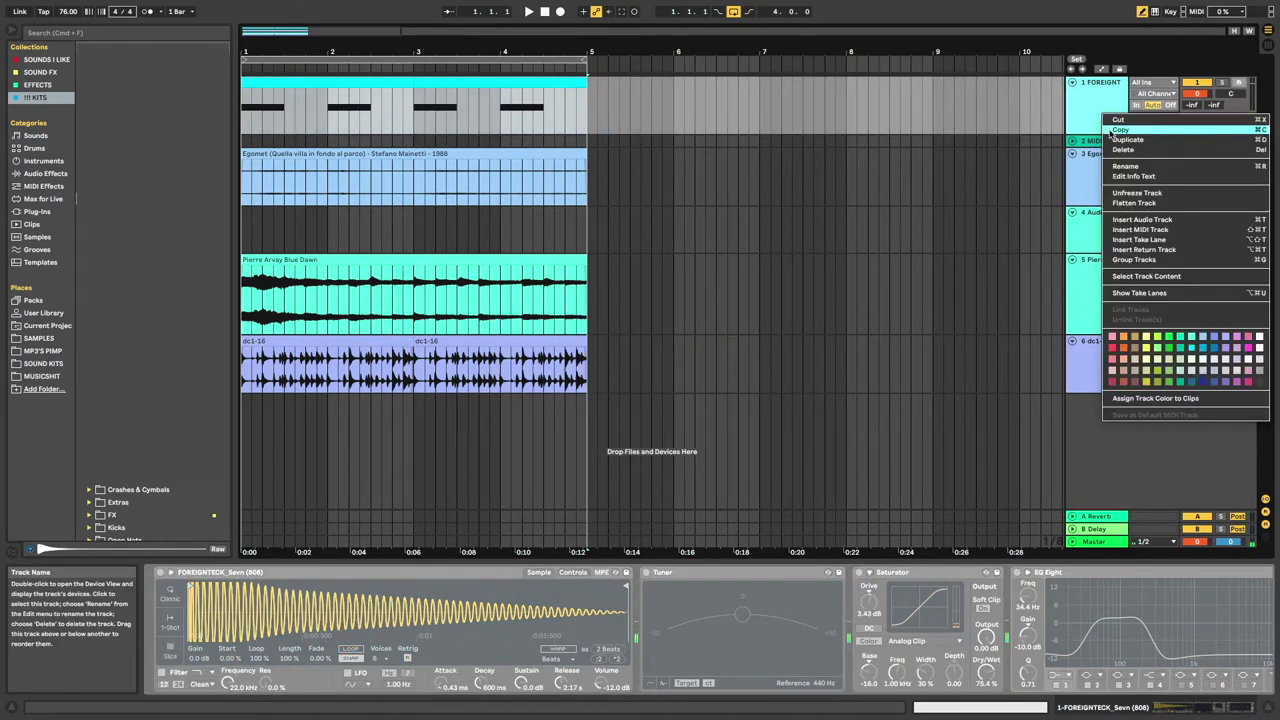
click(1134, 203)
key(space)
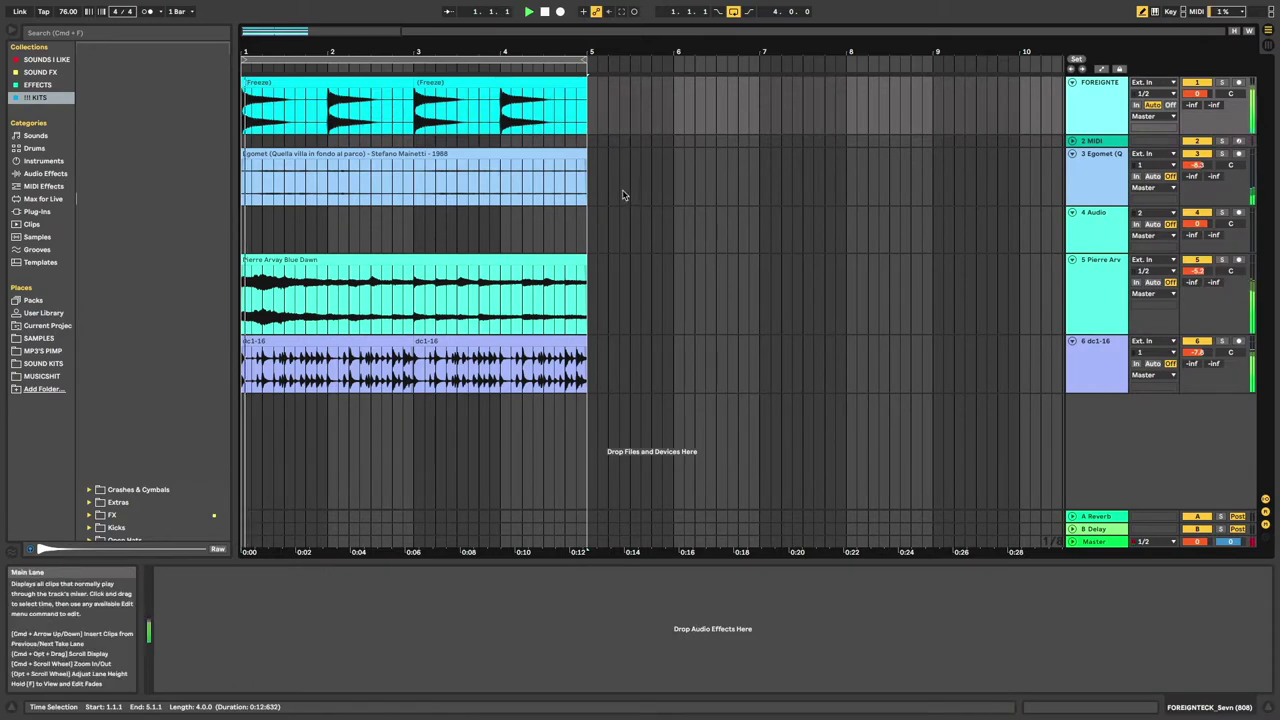
Add a Glue Compressor followed by an EQ Eight to the flattened 808 track and start playback
double_click(1076, 114)
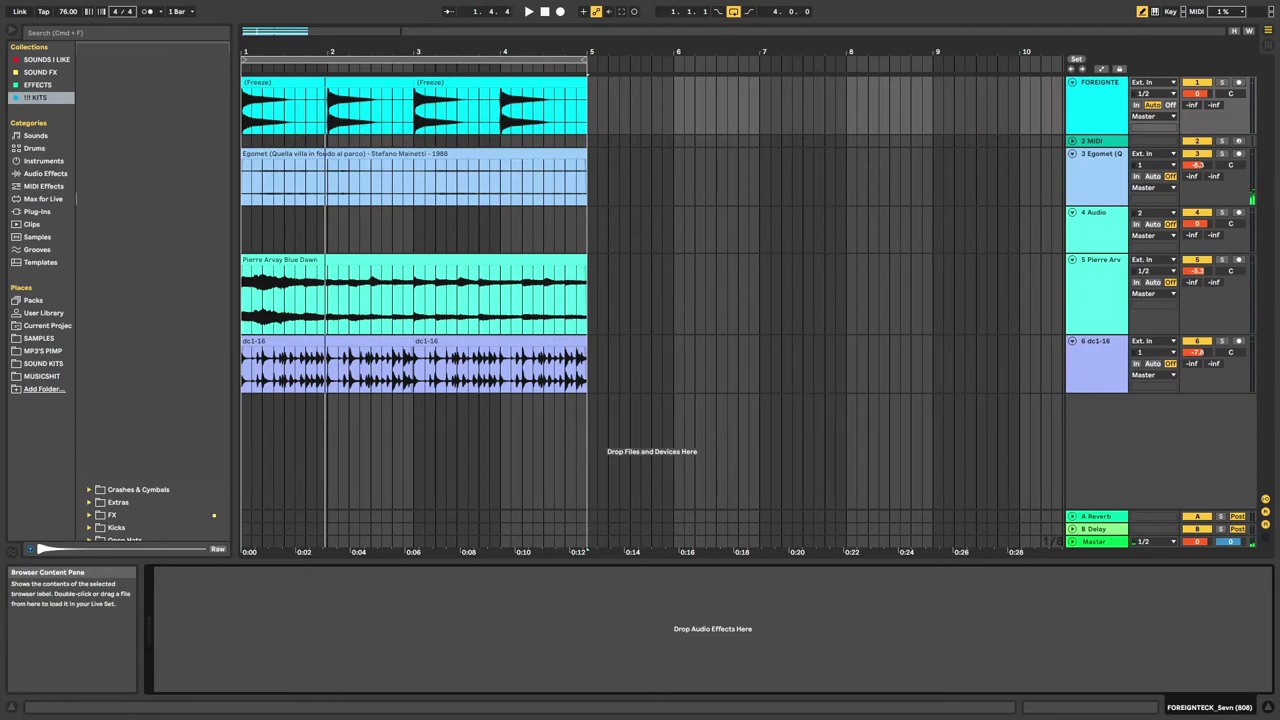
click(68, 87)
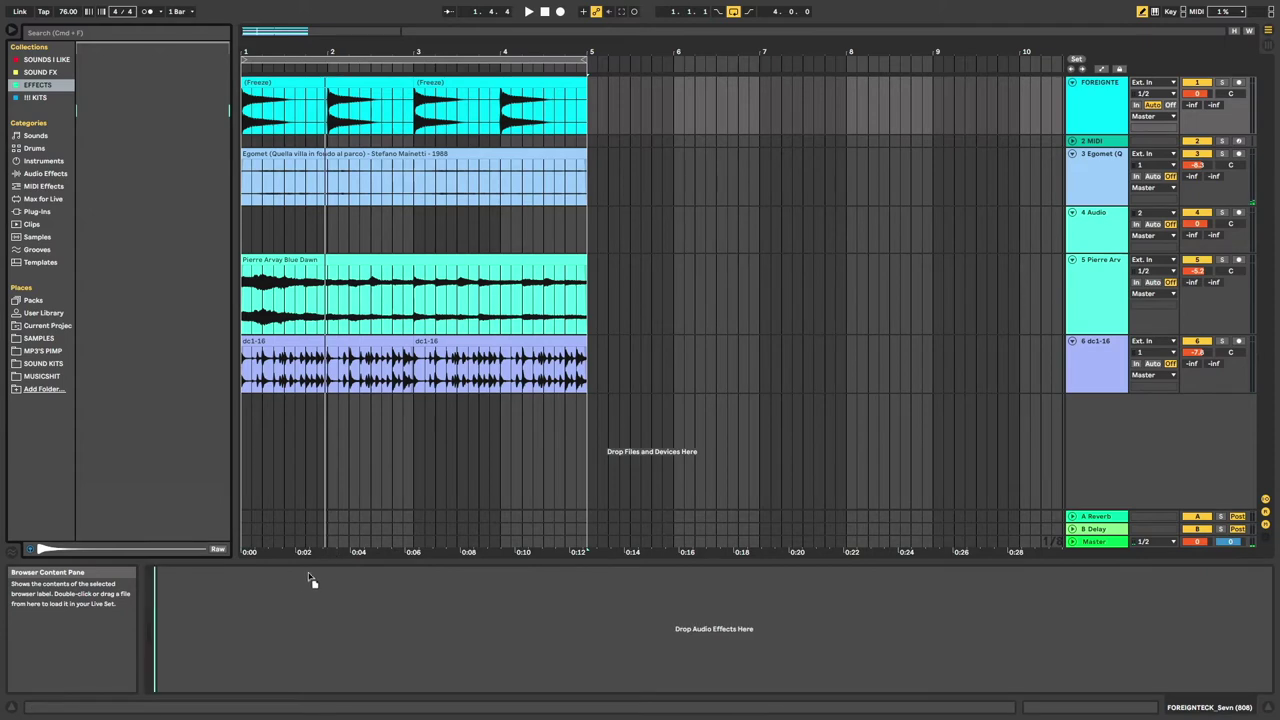
click(287, 517)
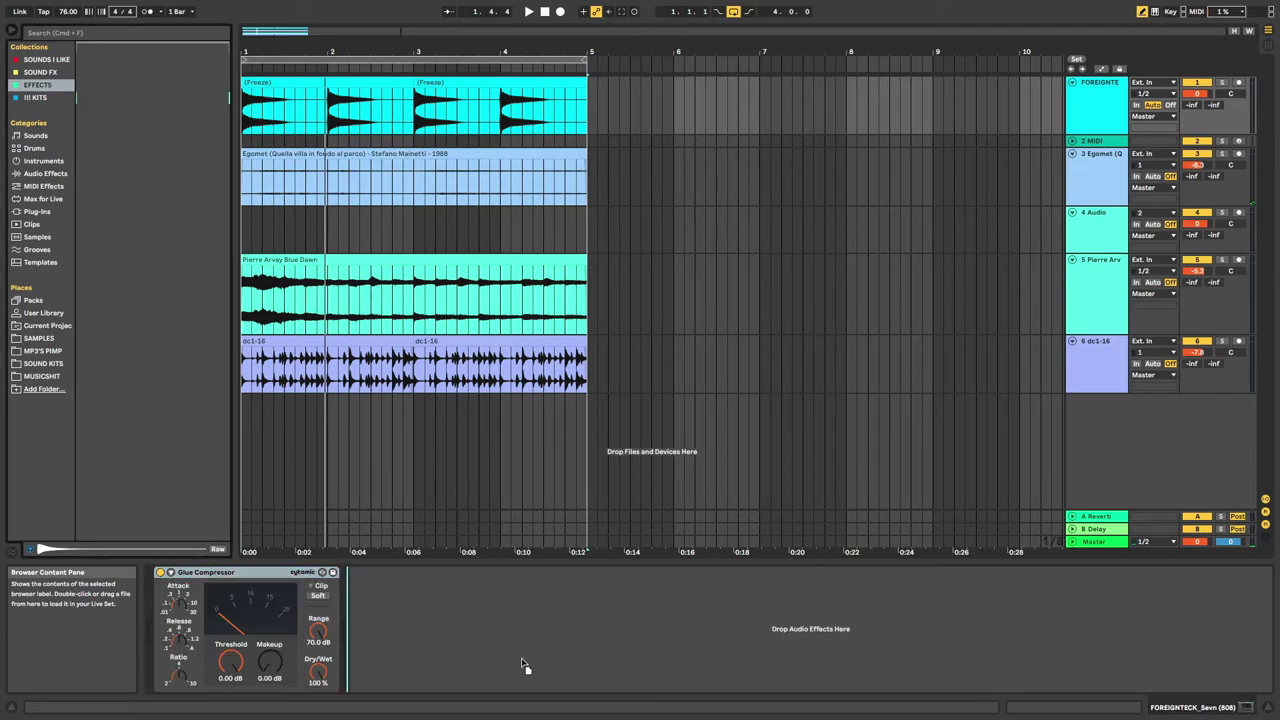
drag(521, 665, 521, 665)
key(space)
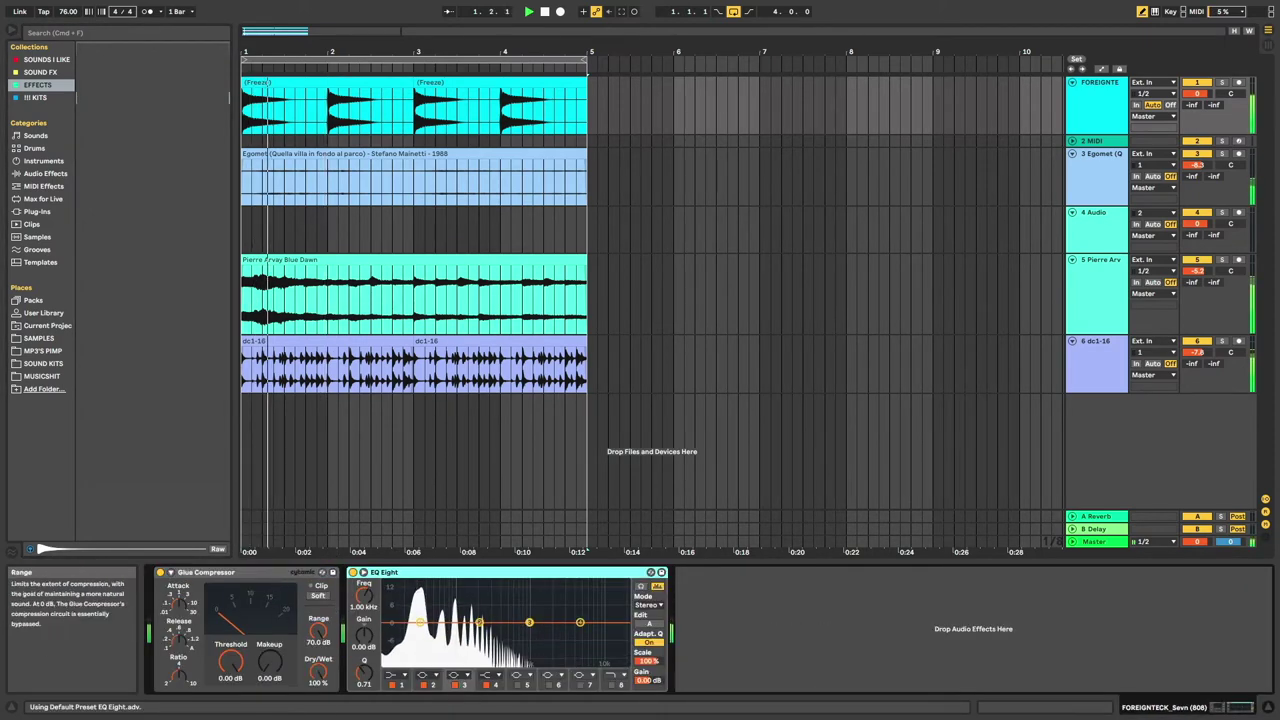
Set the Glue Compressor's Range to 5.68 dB, Threshold to -26.3 dB and Makeup to 3.81 dB, with Soft clipping on
drag(318, 631, 318, 694)
click(318, 596)
drag(231, 662, 268, 655)
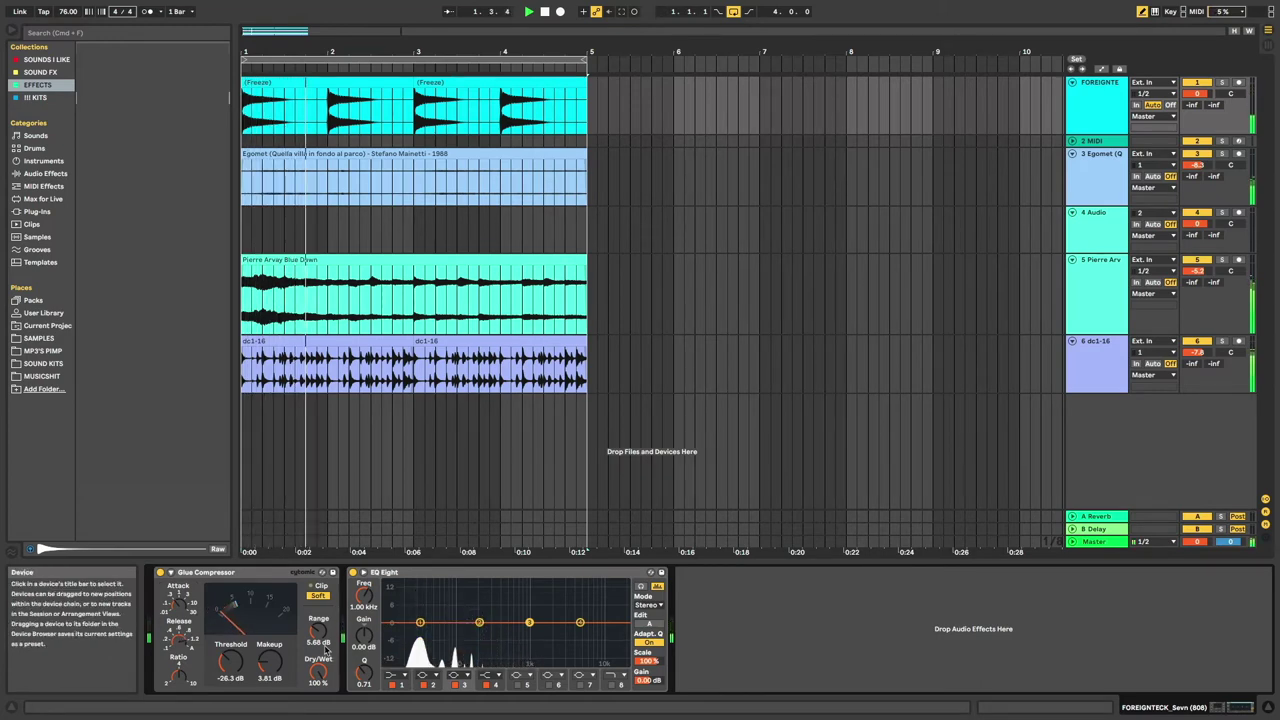
Shape the 808's EQ Eight with lows cut, band 2 boosted and band 4 at 391 Hz and -9.79 dB, and lower the track volume
drag(420, 622, 434, 645)
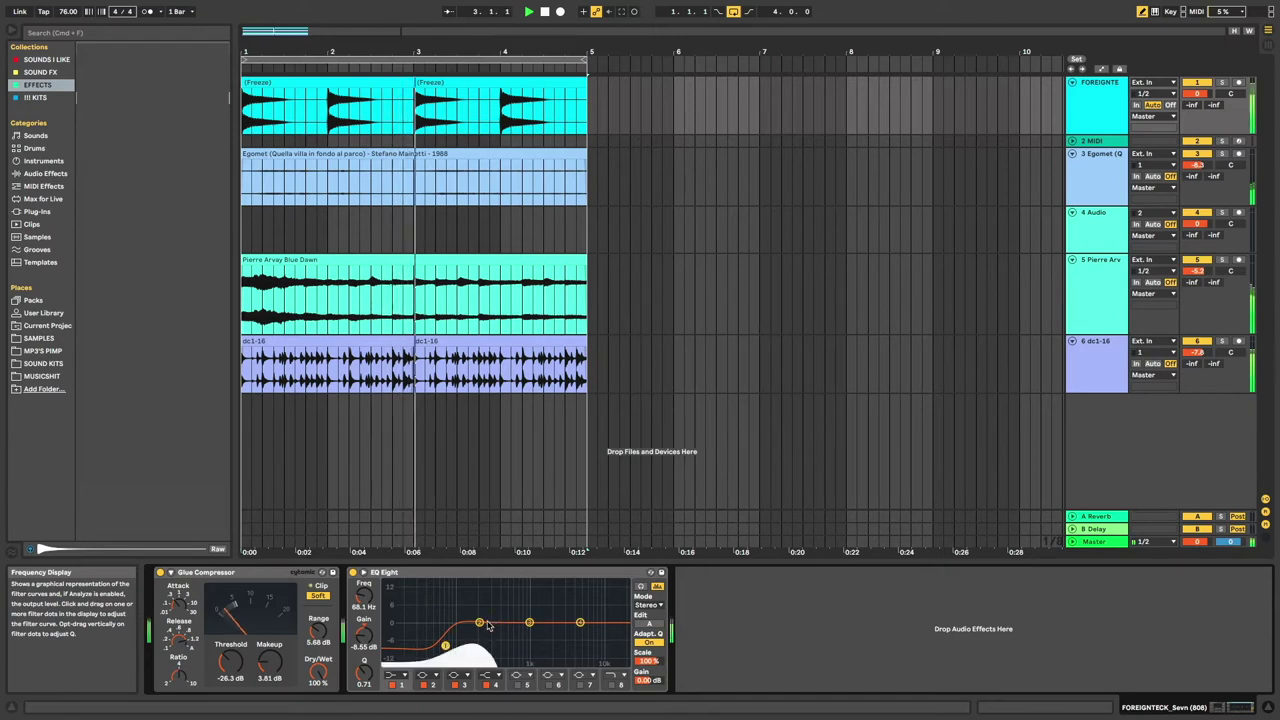
drag(480, 622, 429, 648)
drag(580, 622, 499, 648)
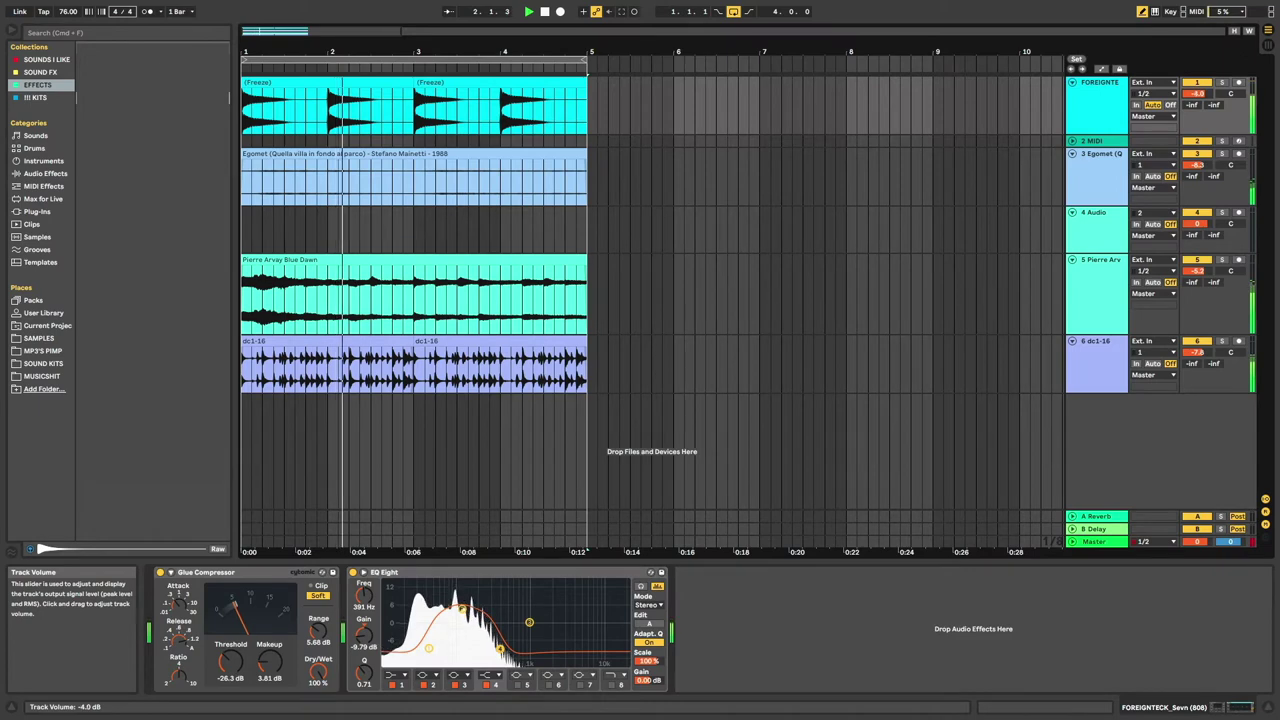
key(space)
Duplicate the four-bar section across all tracks three times to fill bars 1 to 16
drag(588, 370, 243, 135)
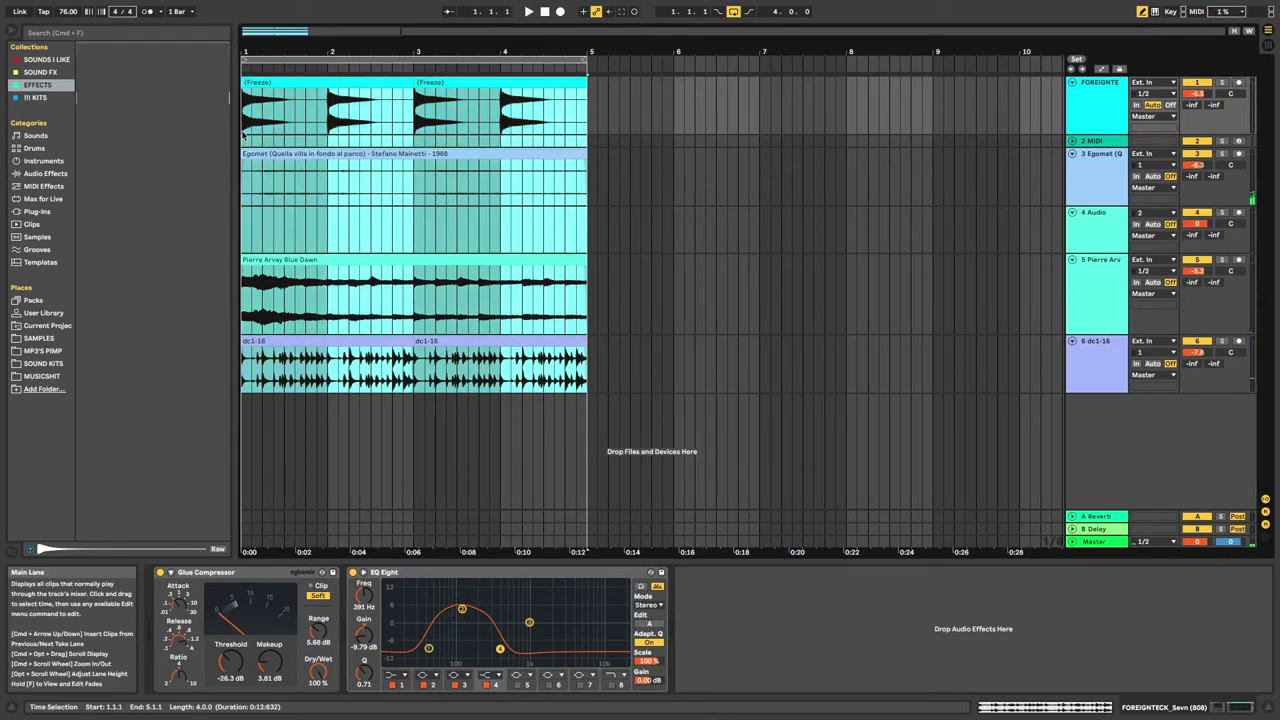
key(super+d)
key(super+d)
key(super+d)
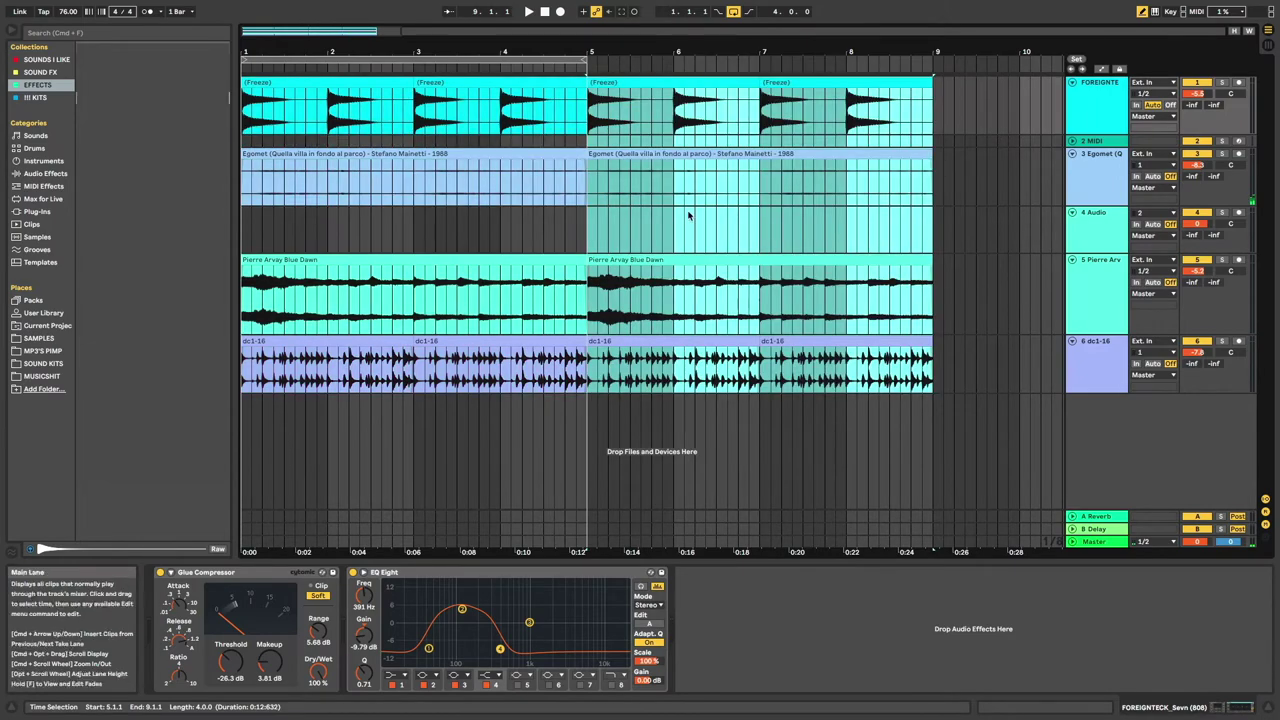
scroll(688, 215, down, 10)
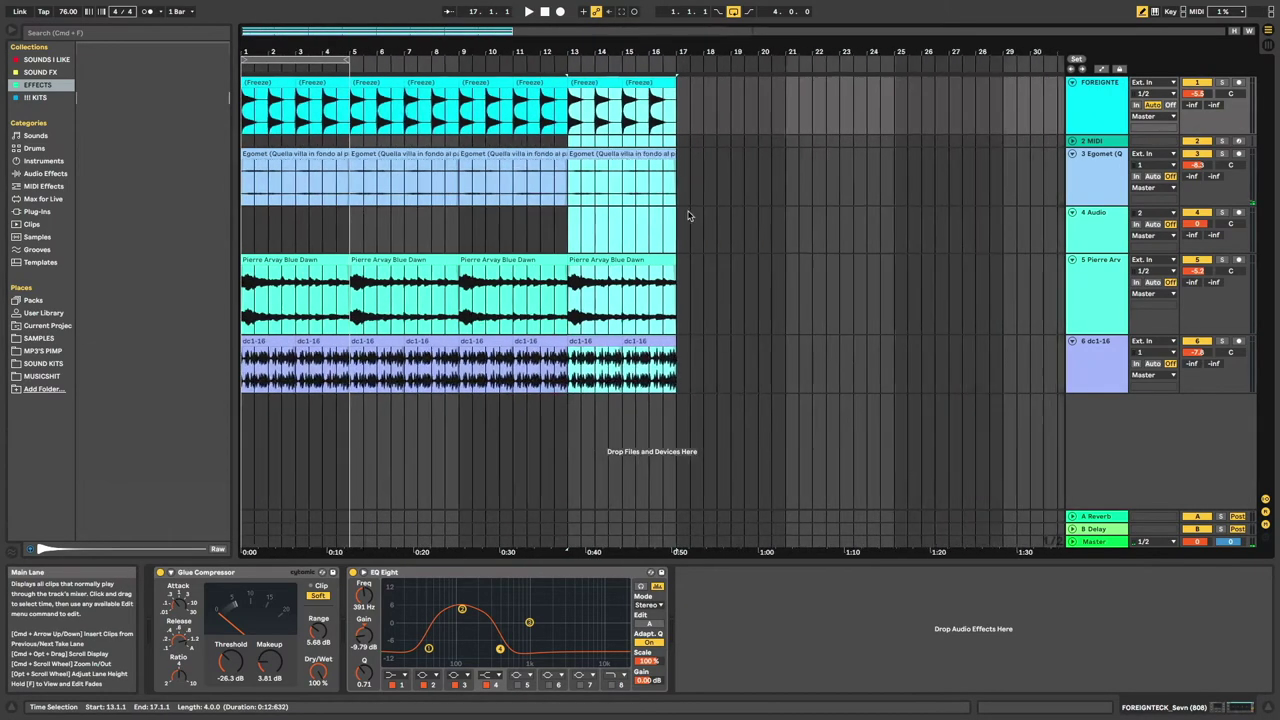
Delete the 808 clips and the Egomet clip from bars 1 to 4
scroll(672, 215, left, 1)
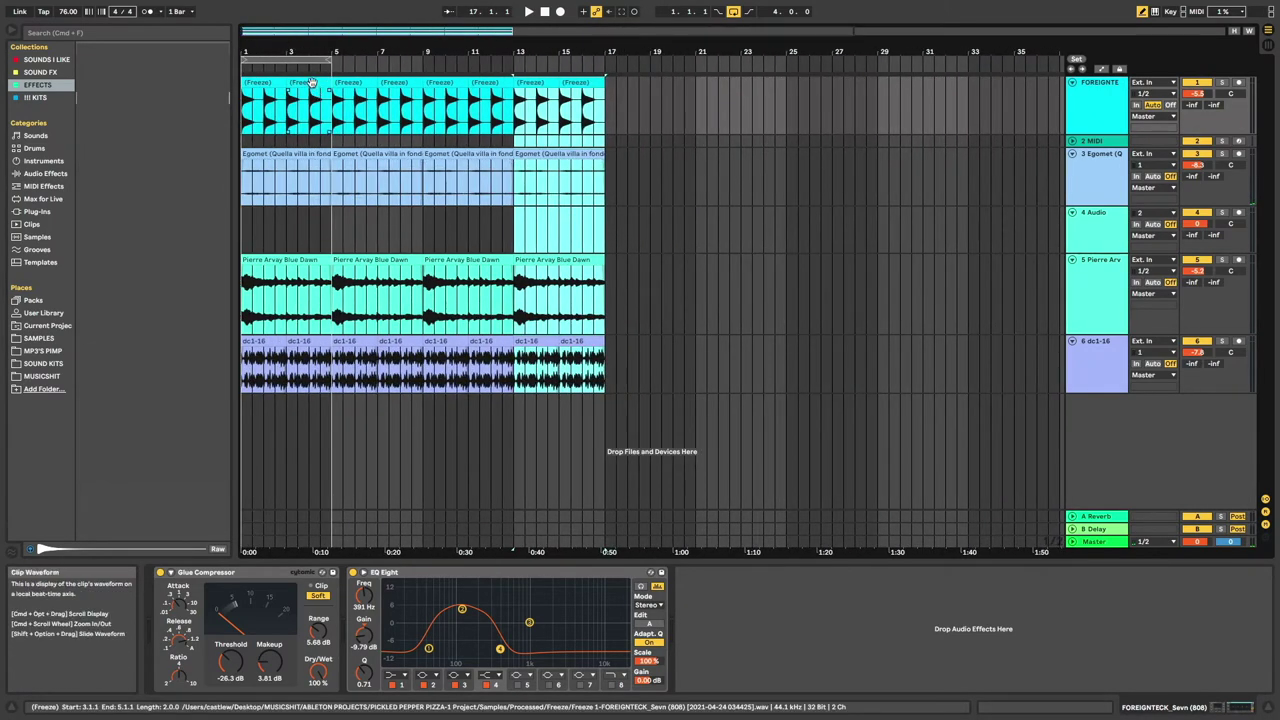
click(308, 82)
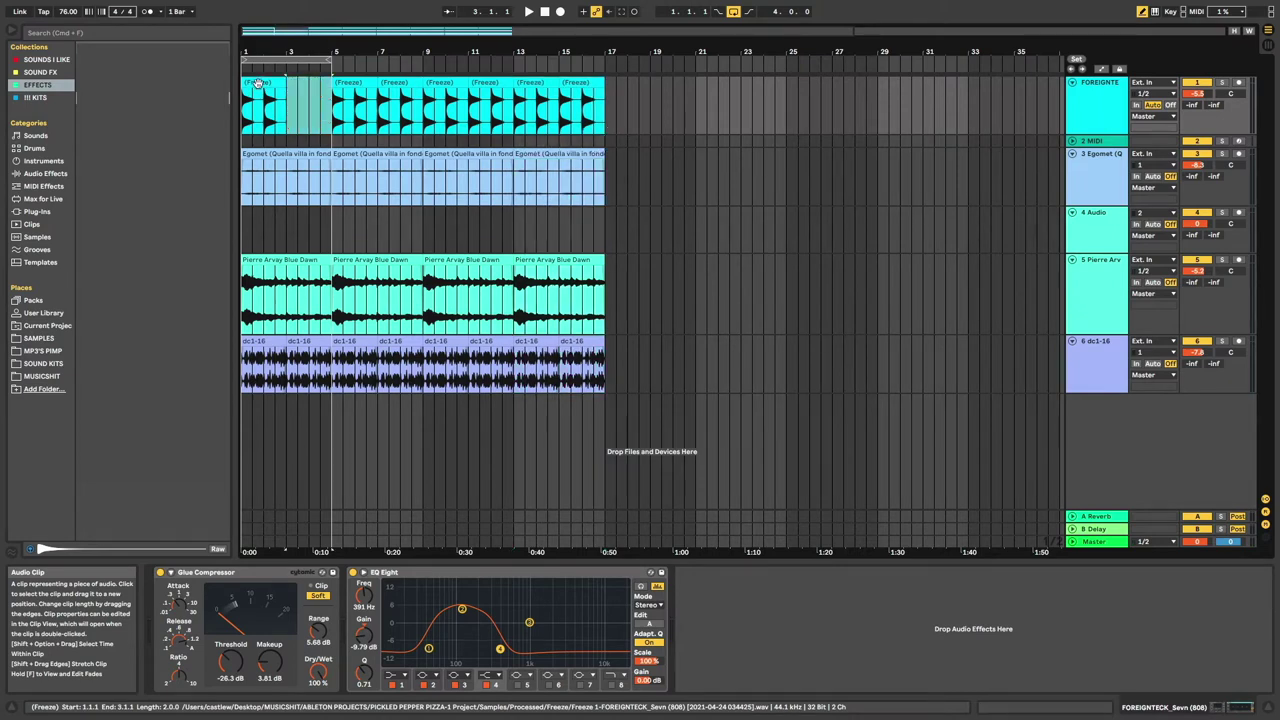
key(Delete)
click(308, 153)
key(Delete)
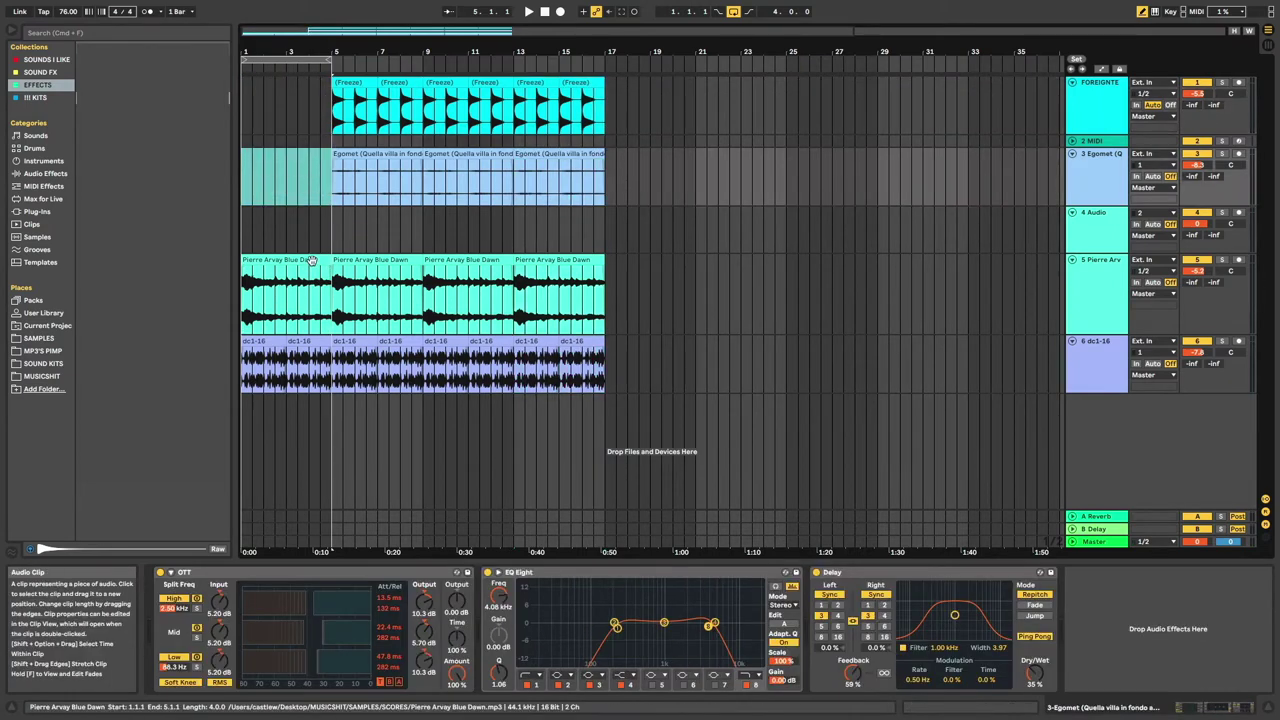
Delete the dc1-16 drum clips from bars 1 to 8
click(302, 342)
key(Delete)
click(266, 343)
key(Delete)
click(353, 340)
key(Delete)
click(396, 341)
key(Delete)
Delete the two 808 clips from bars 5 to 8
click(352, 82)
key(Delete)
click(393, 82)
key(Delete)
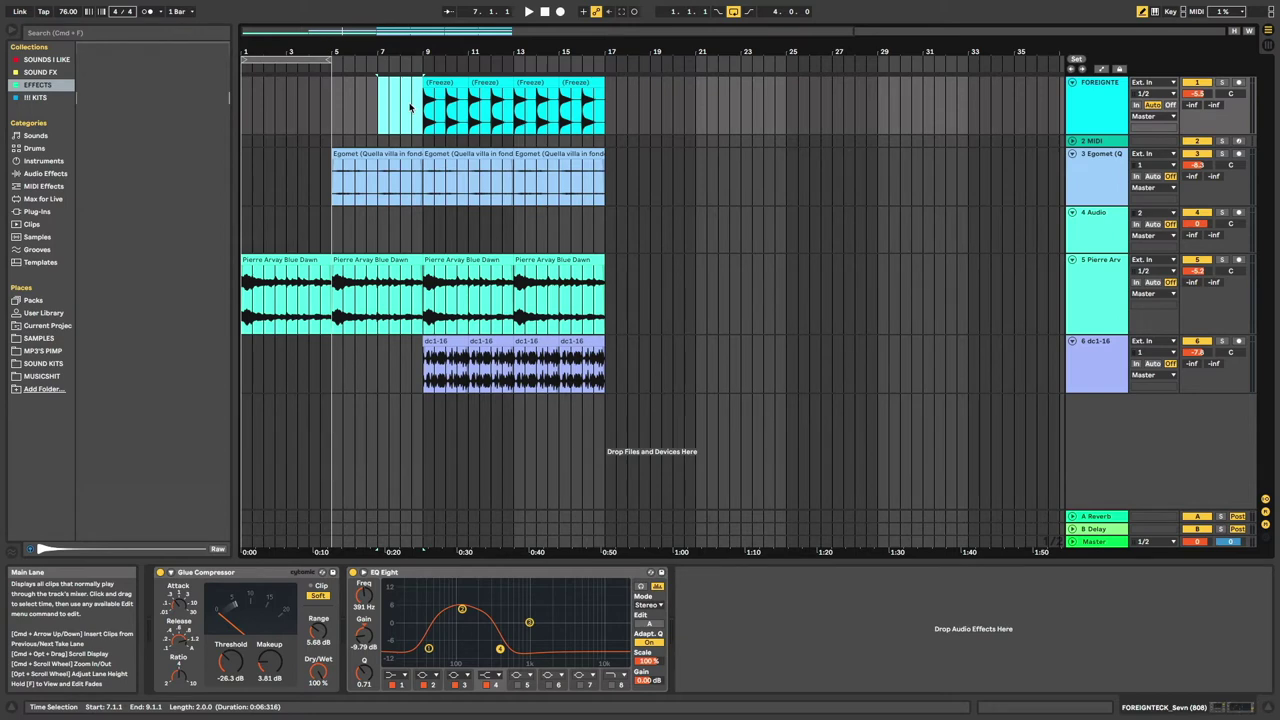
Search the browser for "ride" and list all results across its sections
click(50, 365)
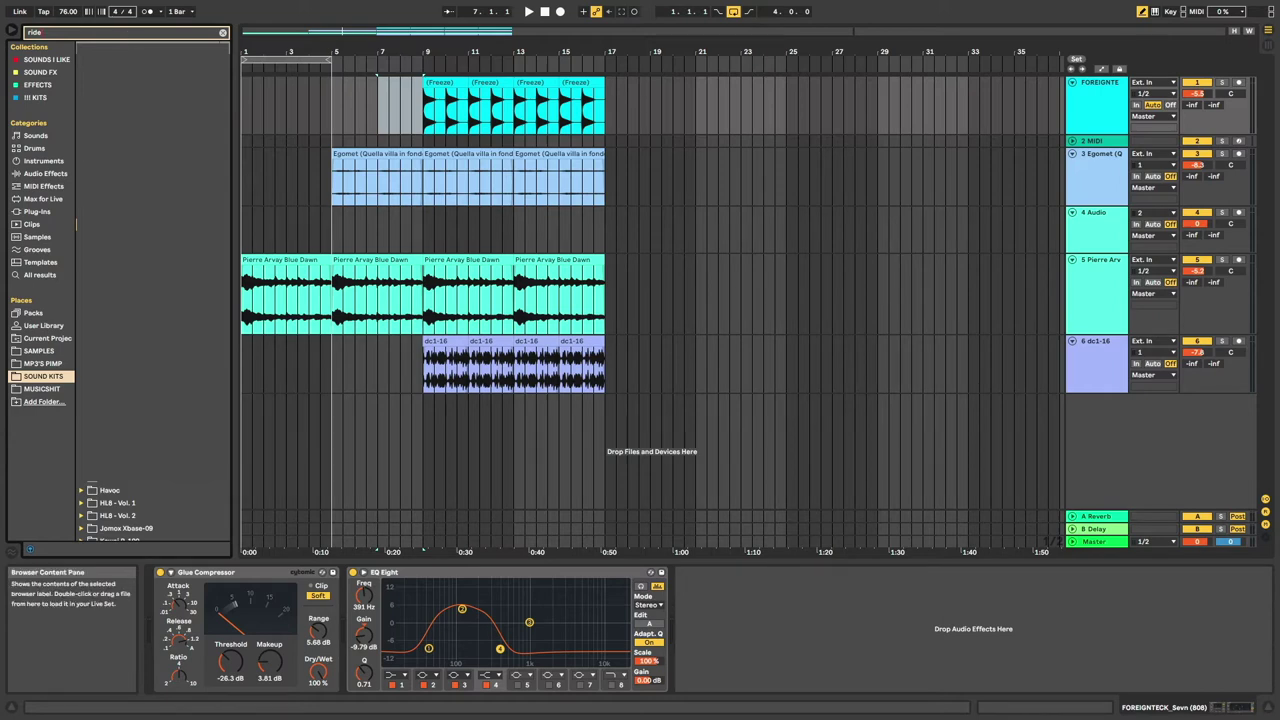
scroll(153, 300, up, 2)
scroll(153, 300, down, 10)
scroll(153, 300, up, 10)
click(153, 47)
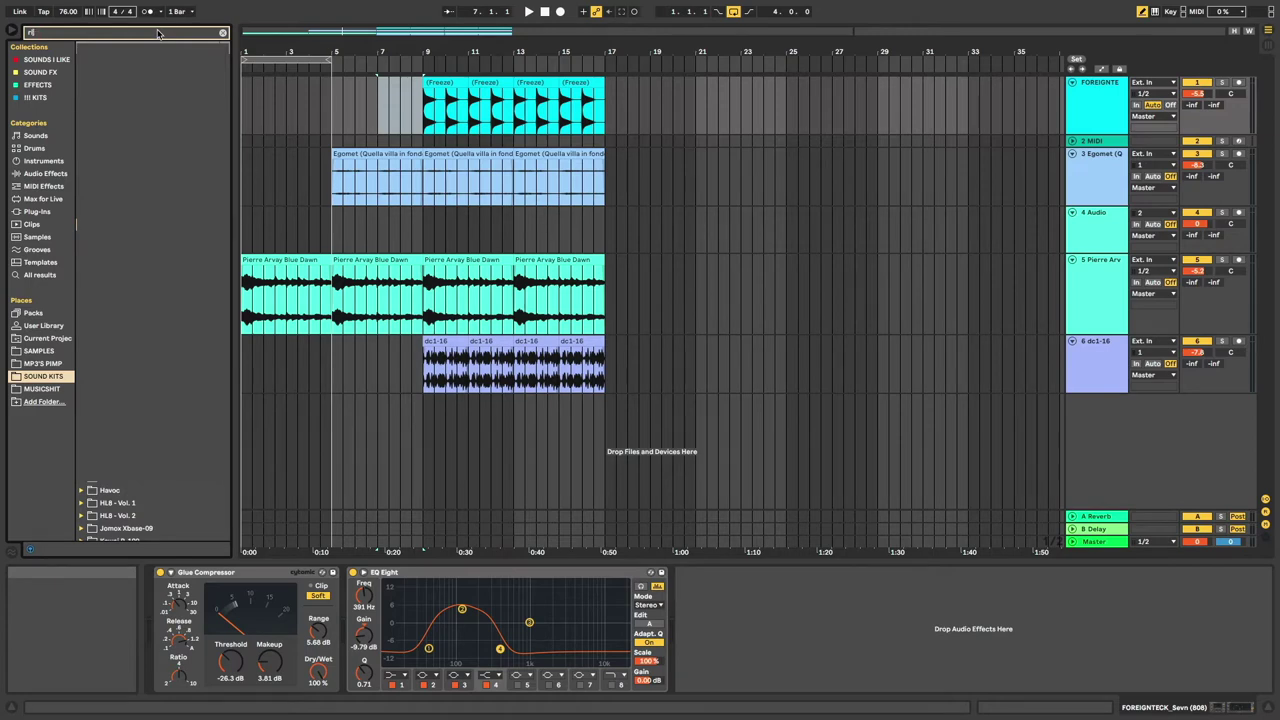
key(BackSpace)
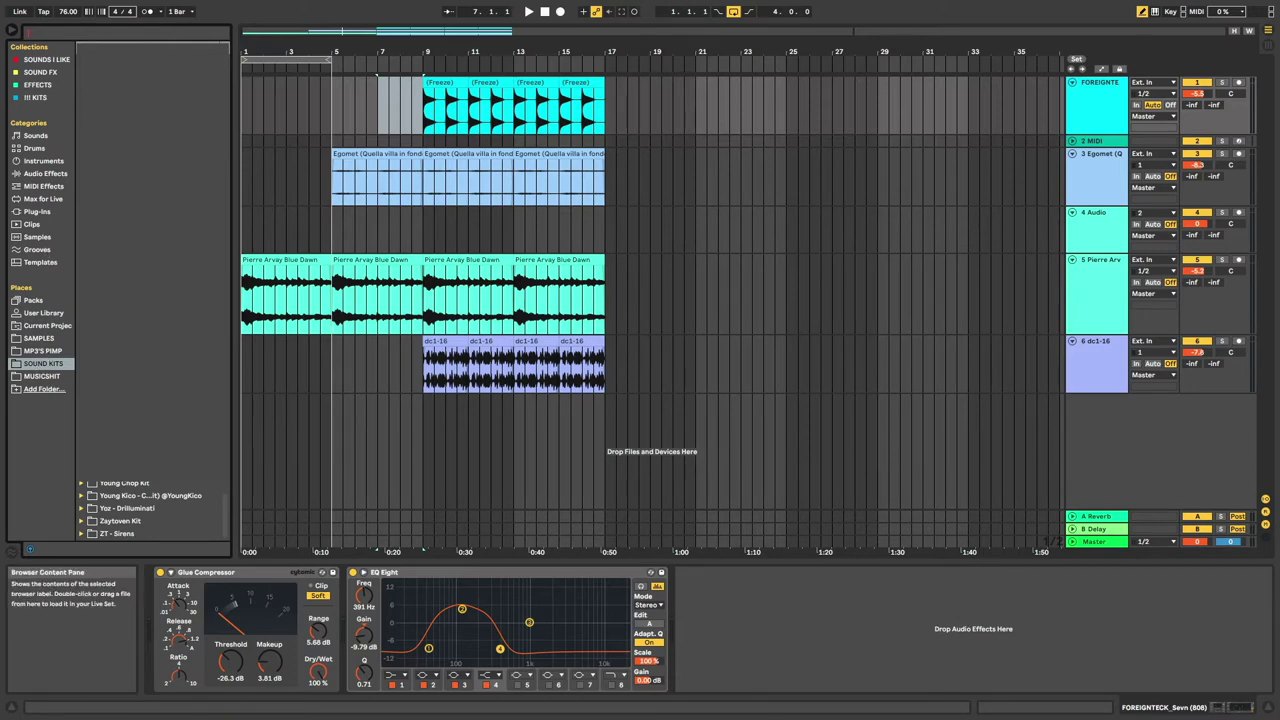
text(rid)
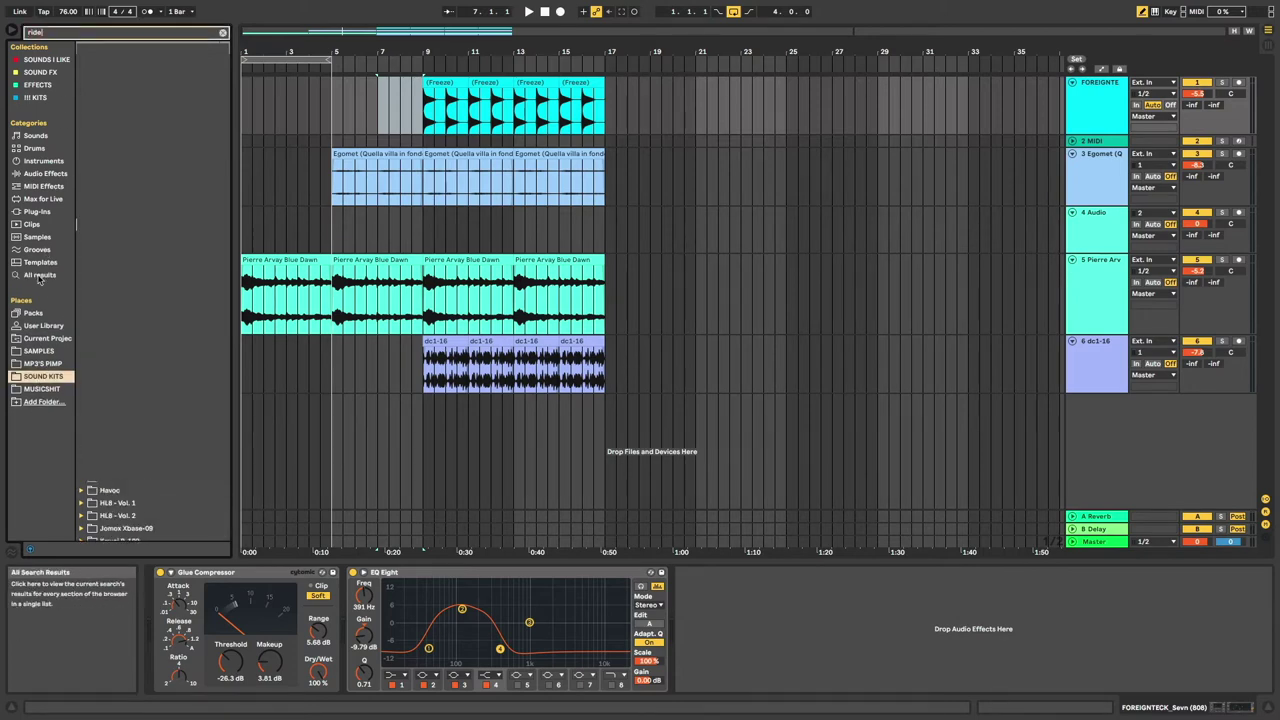
text(e)
click(40, 276)
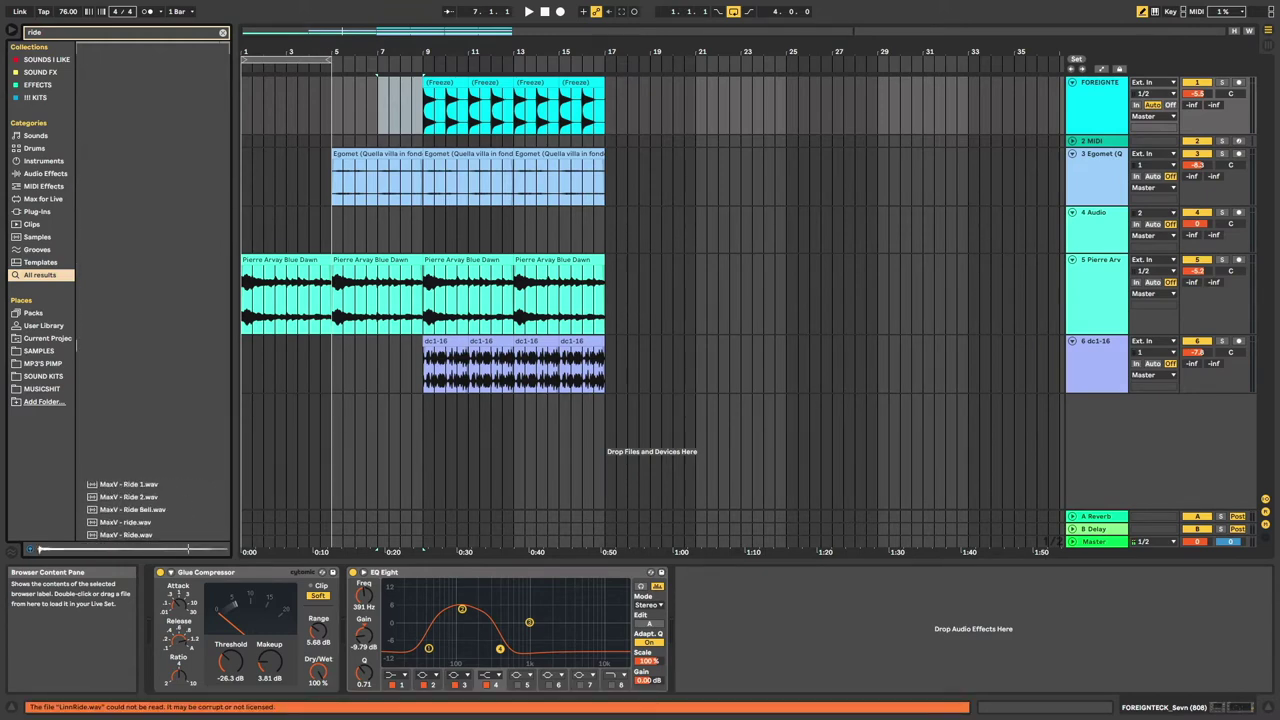
Place the MaxV - RIDE.wav sample on a new audio track at bar 9 and audition it with the beat
click(150, 491)
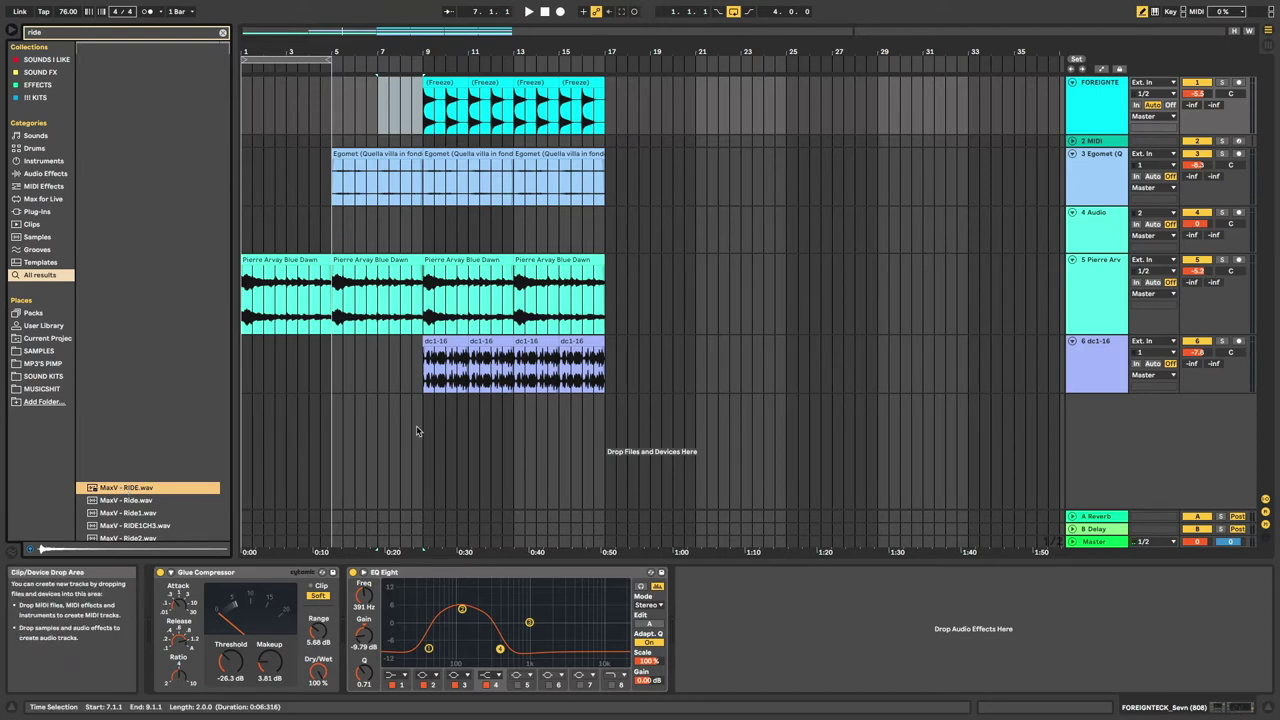
scroll(421, 432, up, 5)
drag(170, 489, 424, 438)
scroll(427, 399, up, 5)
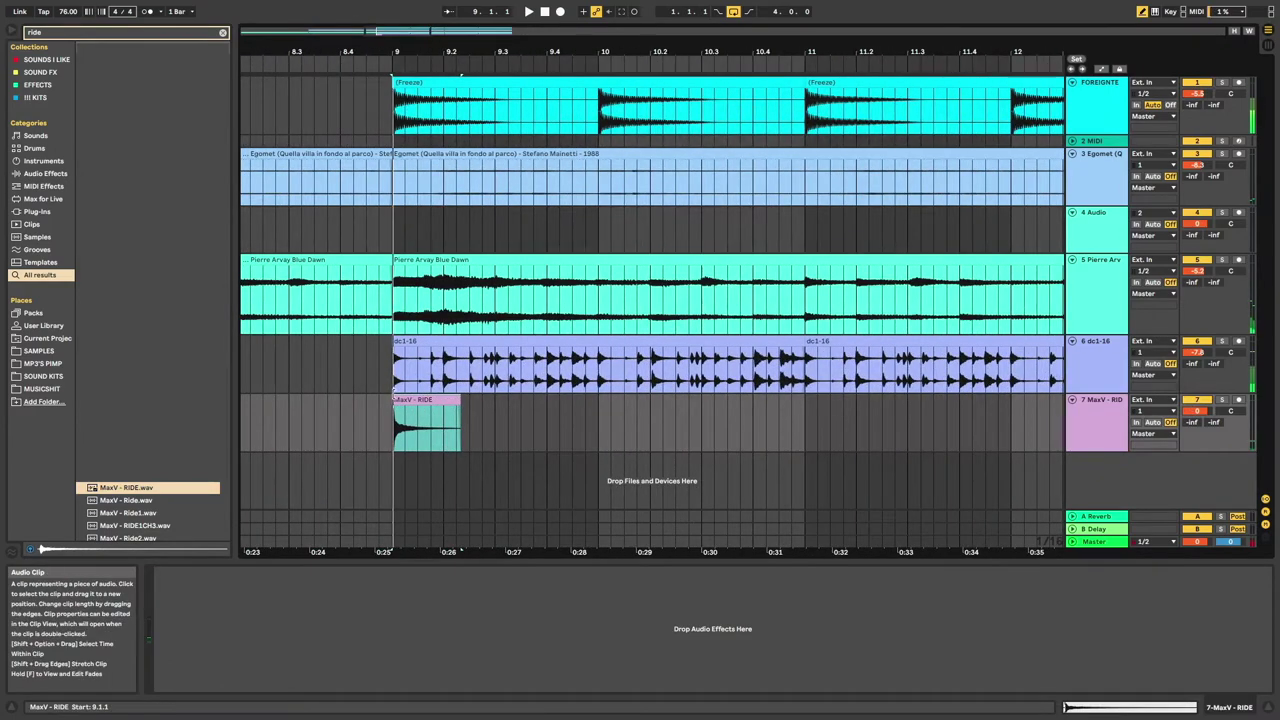
click(445, 420)
key(space)
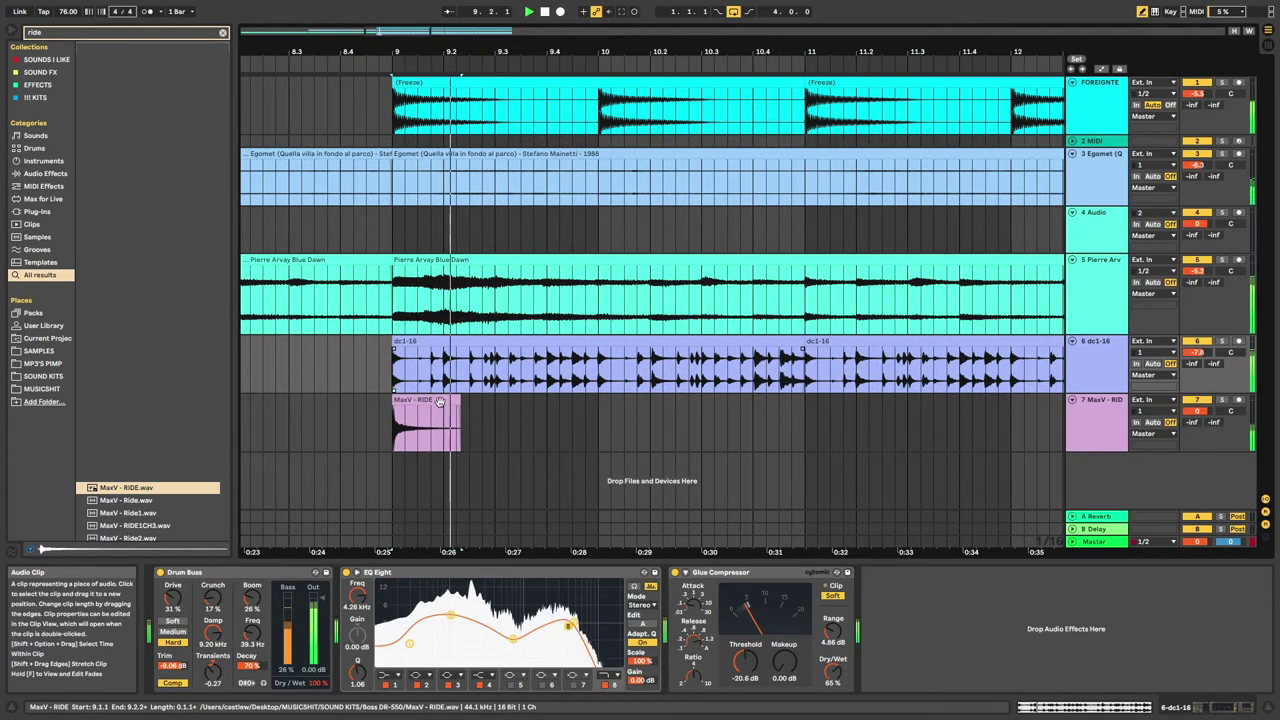
click(445, 420)
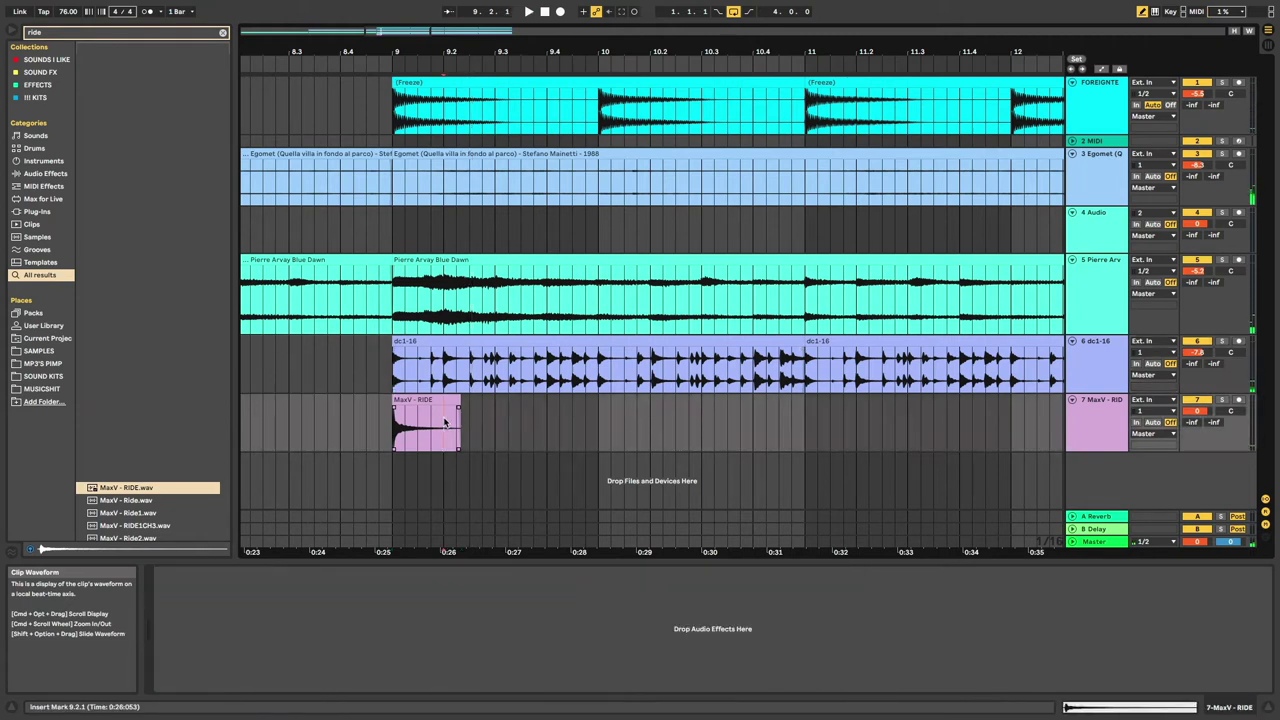
Try duplicating the ride clip directly after itself and pasting at beat 9.2, and undo both edits
click(433, 398)
key(super+d)
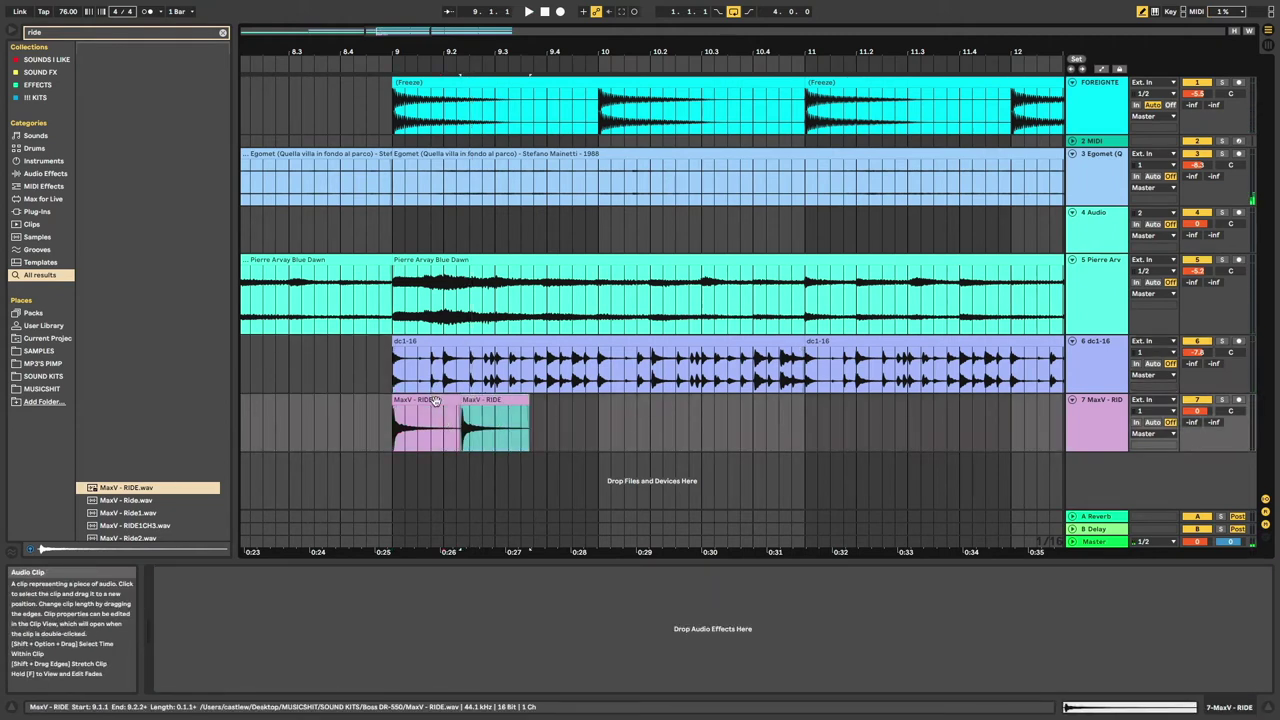
key(super+v)
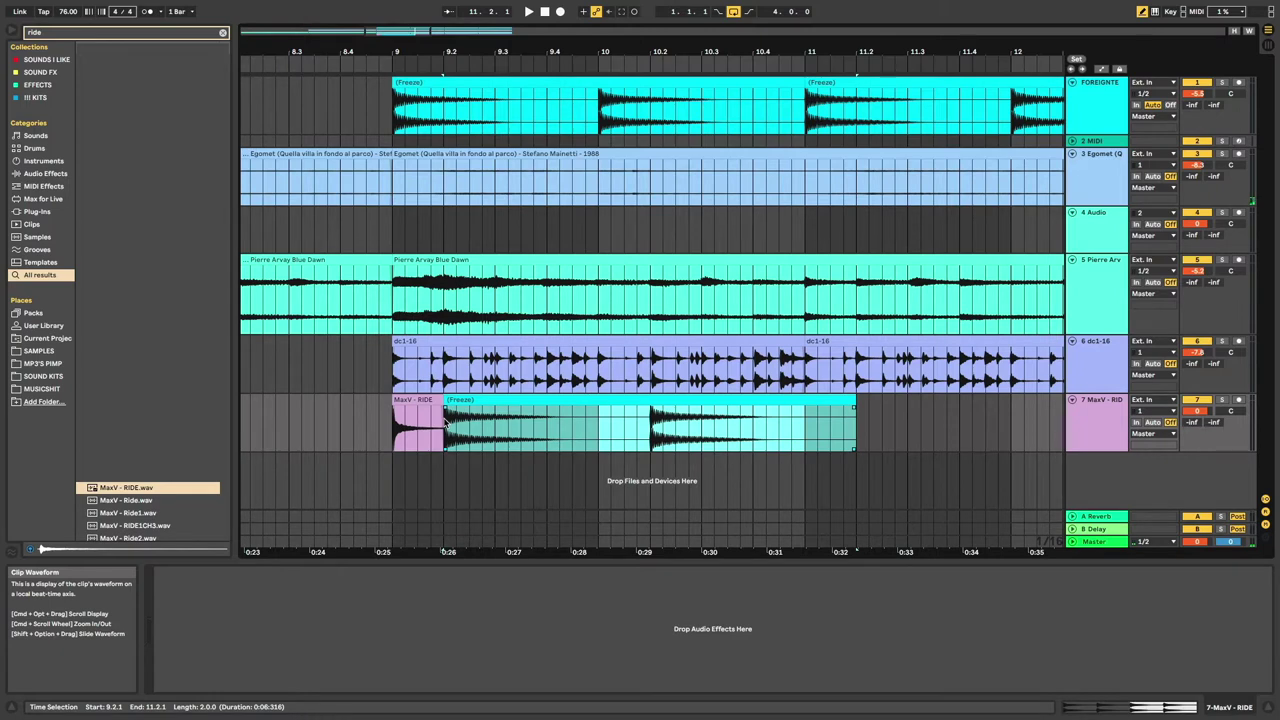
key(super+z)
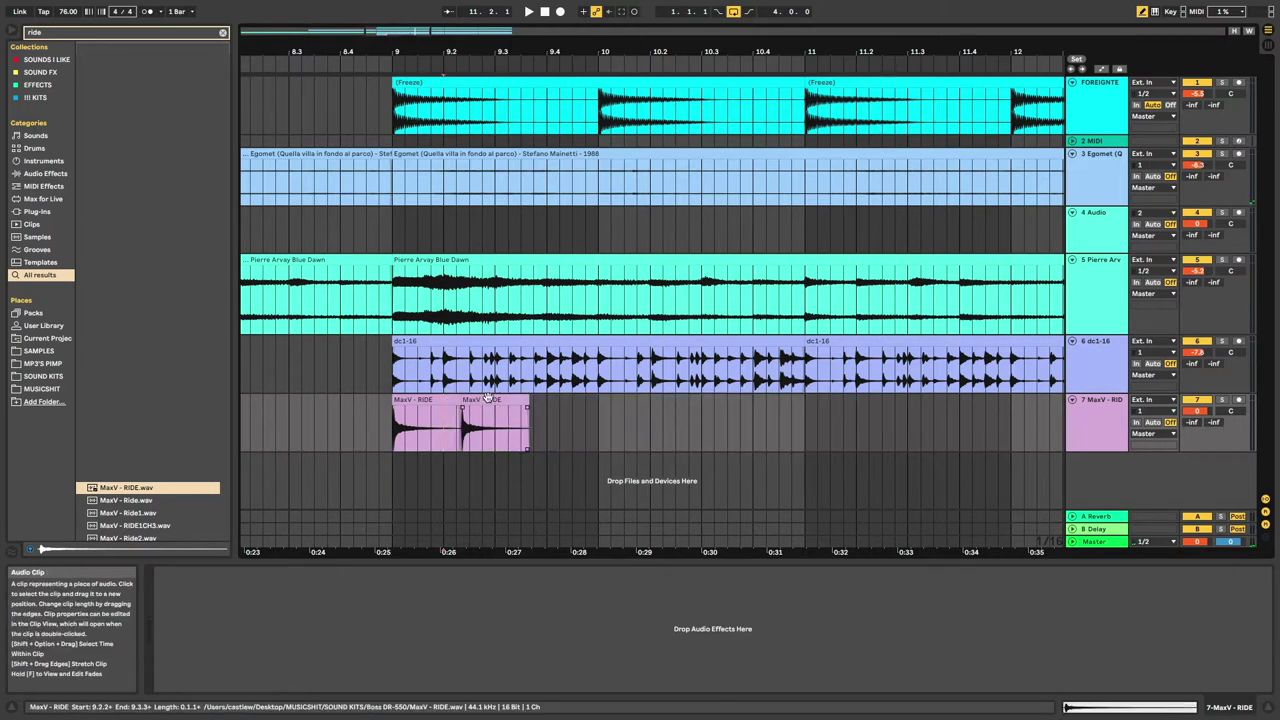
key(super+z)
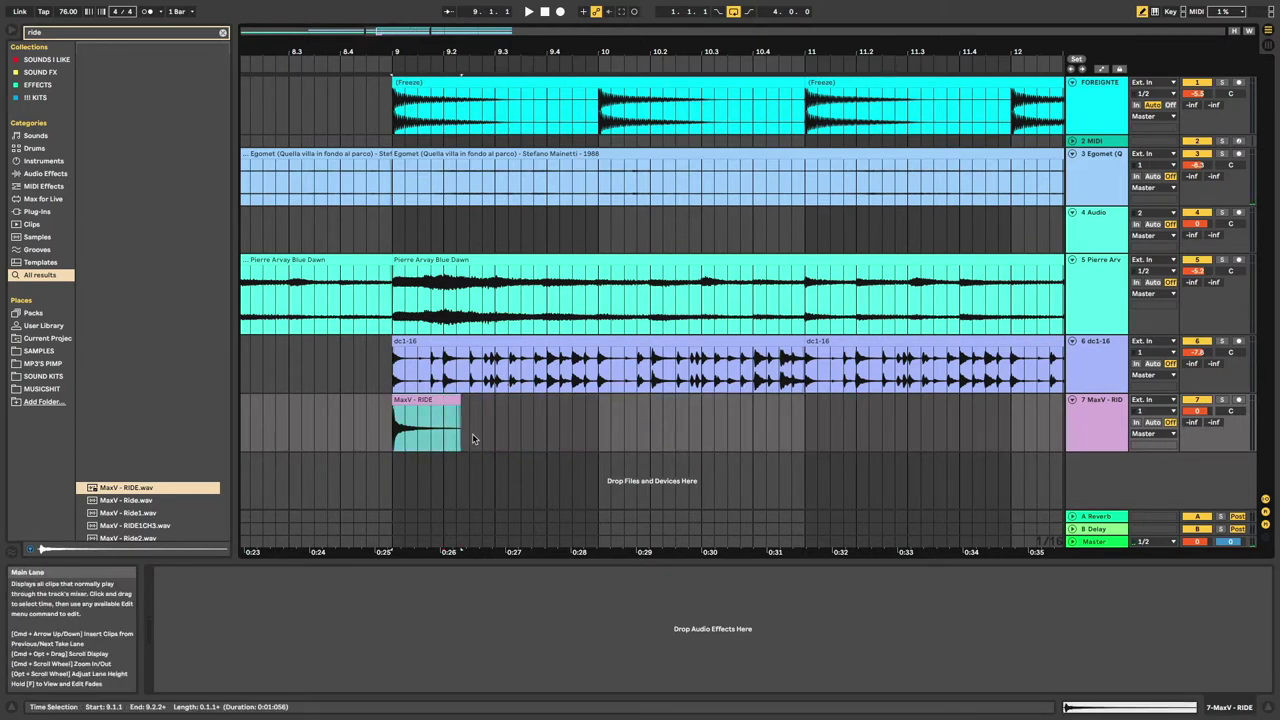
Repeat the ride clip on beats 9.2, 9.3 and 9.4, and trim the last clip's tail at bar 10
key(super+d)
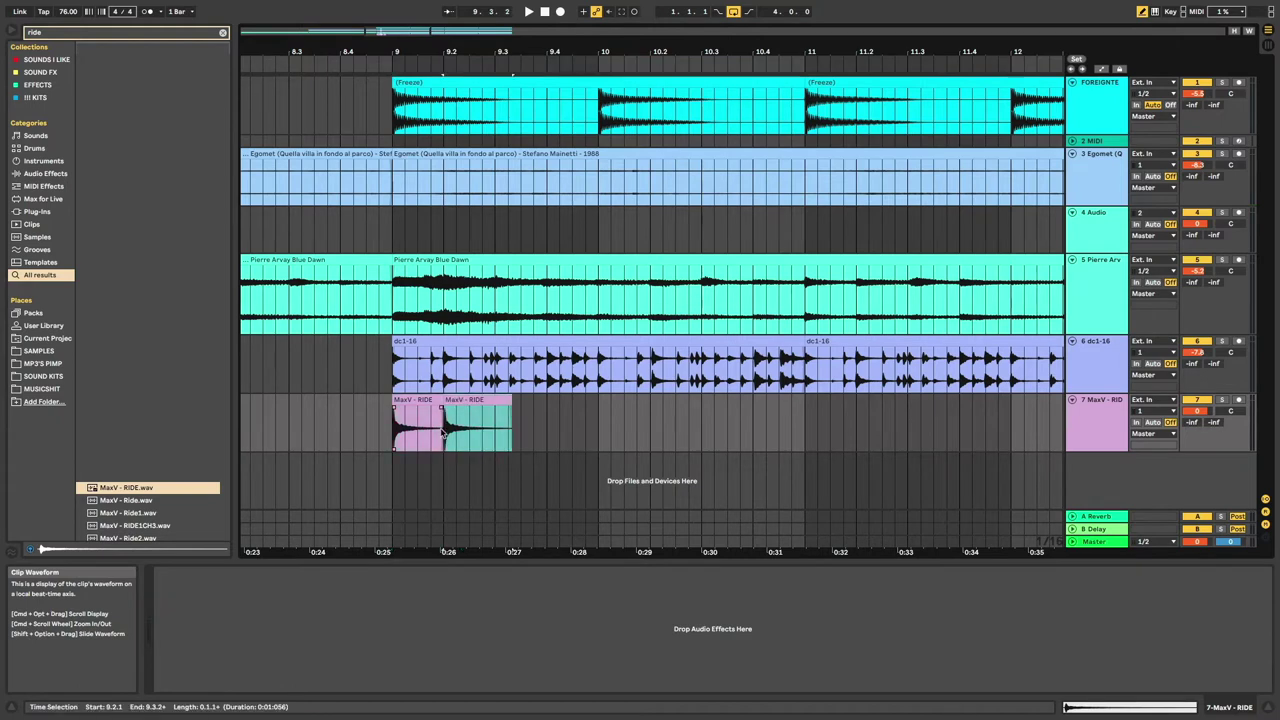
key(space)
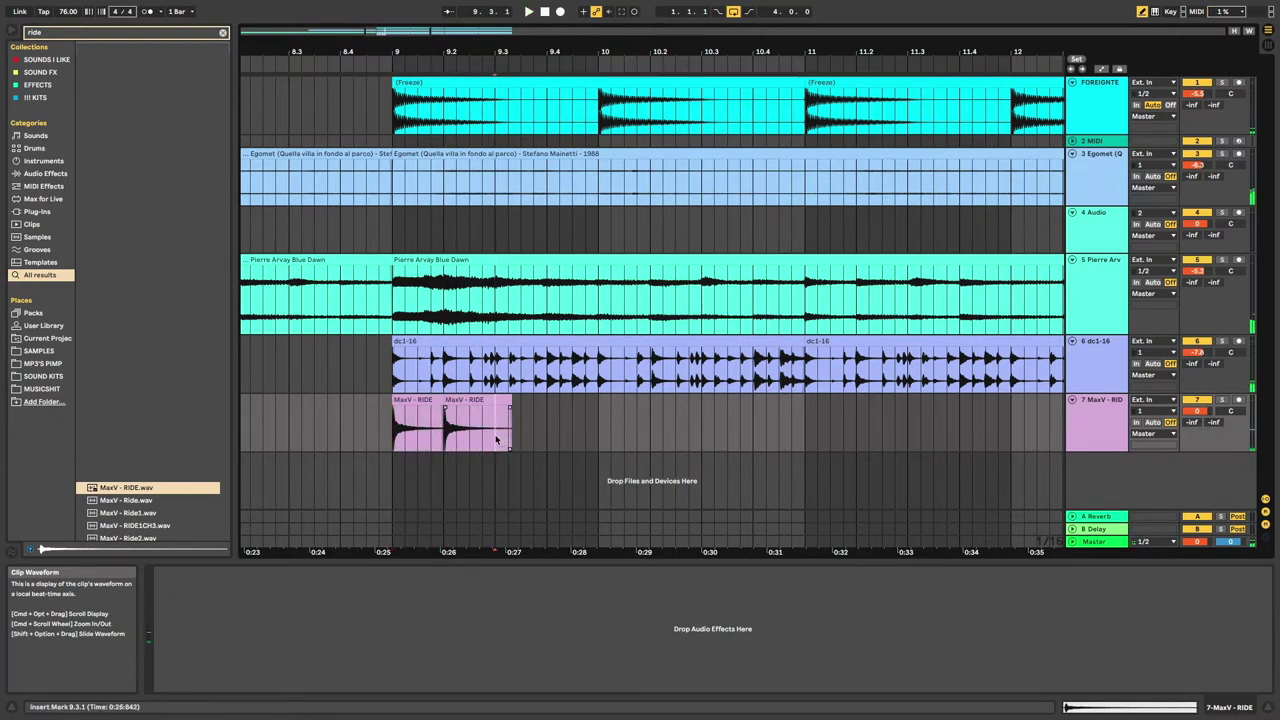
key(super+d)
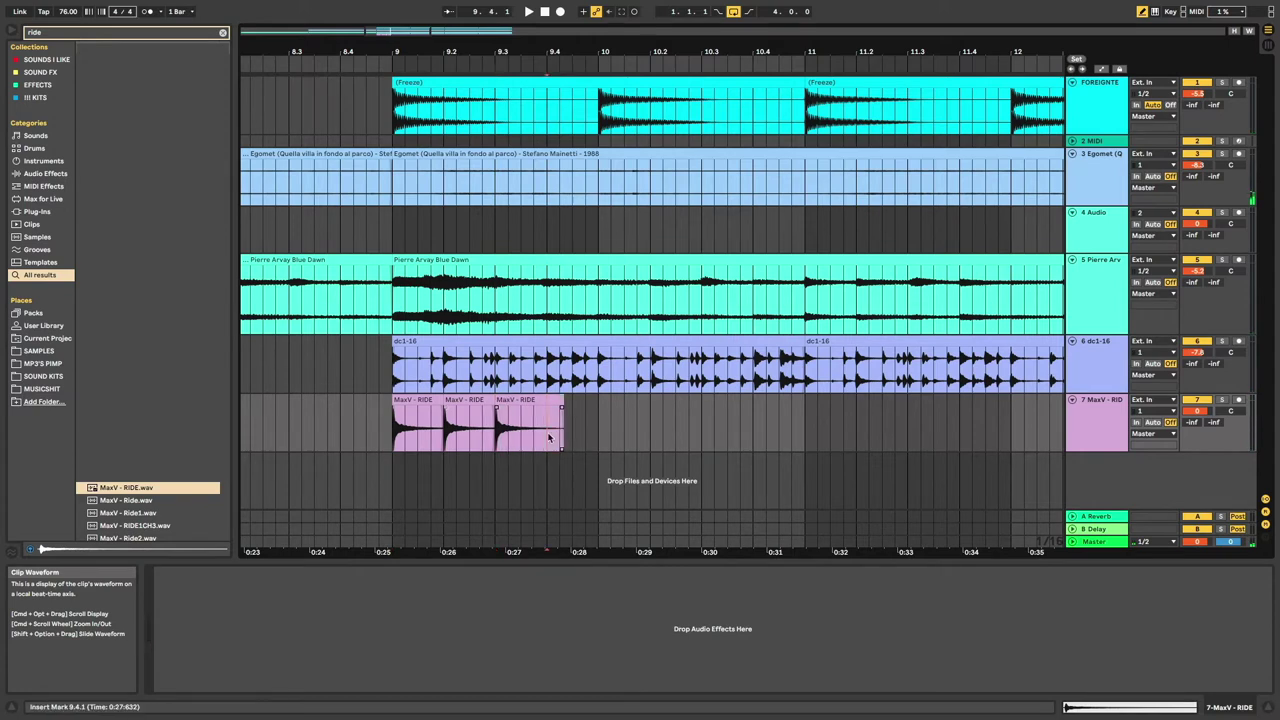
key(super+v)
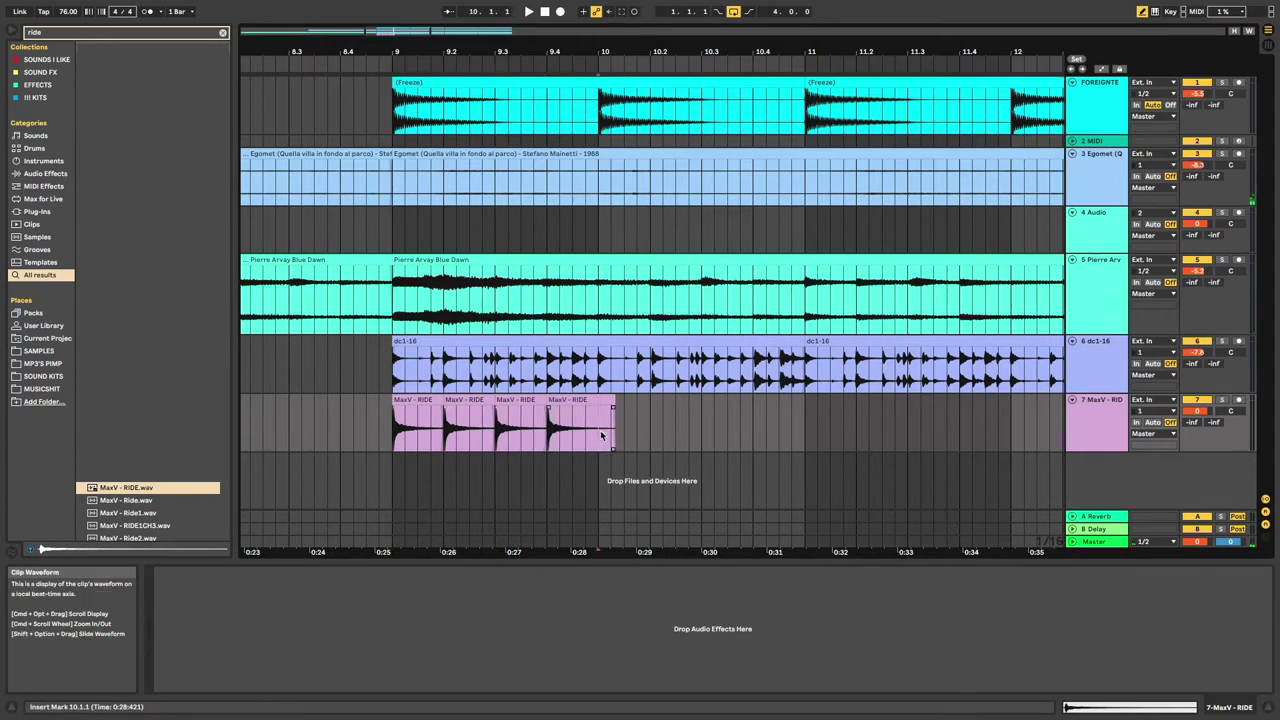
click(606, 400)
key(Delete)
drag(597, 424, 577, 427)
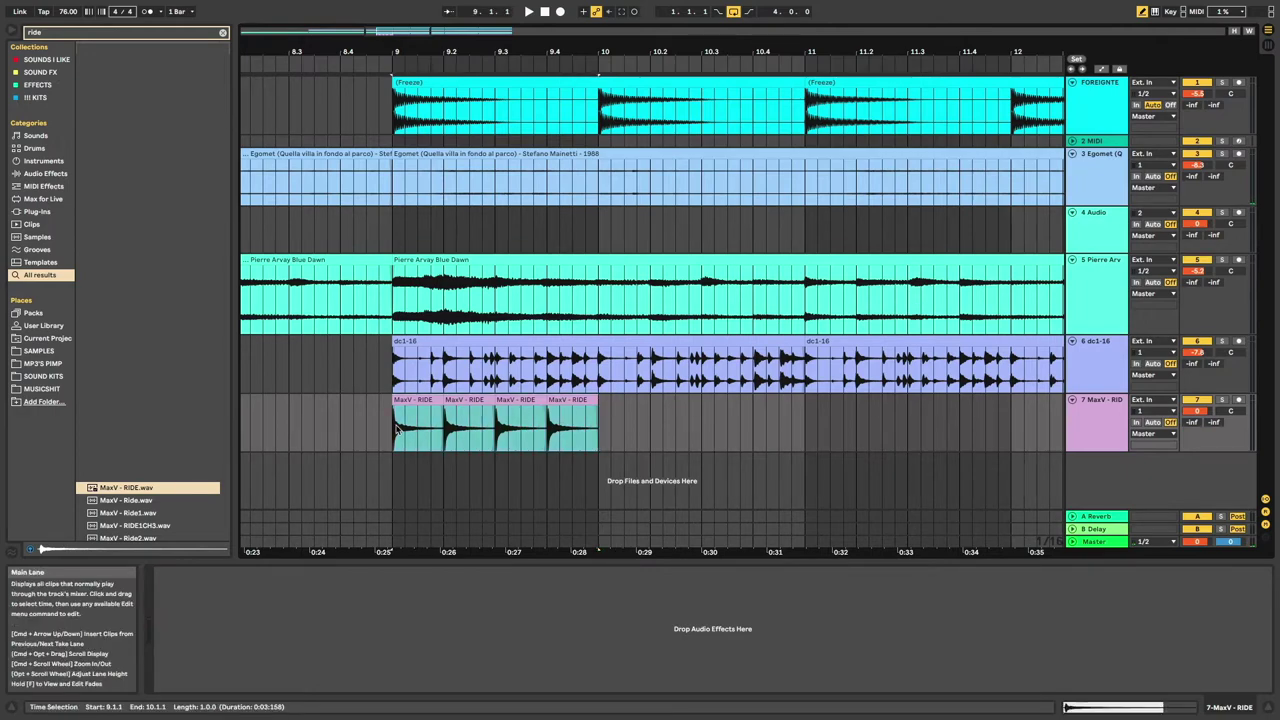
Duplicate the one-bar ride pattern to fill bars 9 to 17, and play it with the beat
key(super+d)
key(super+d)
key(super+d)
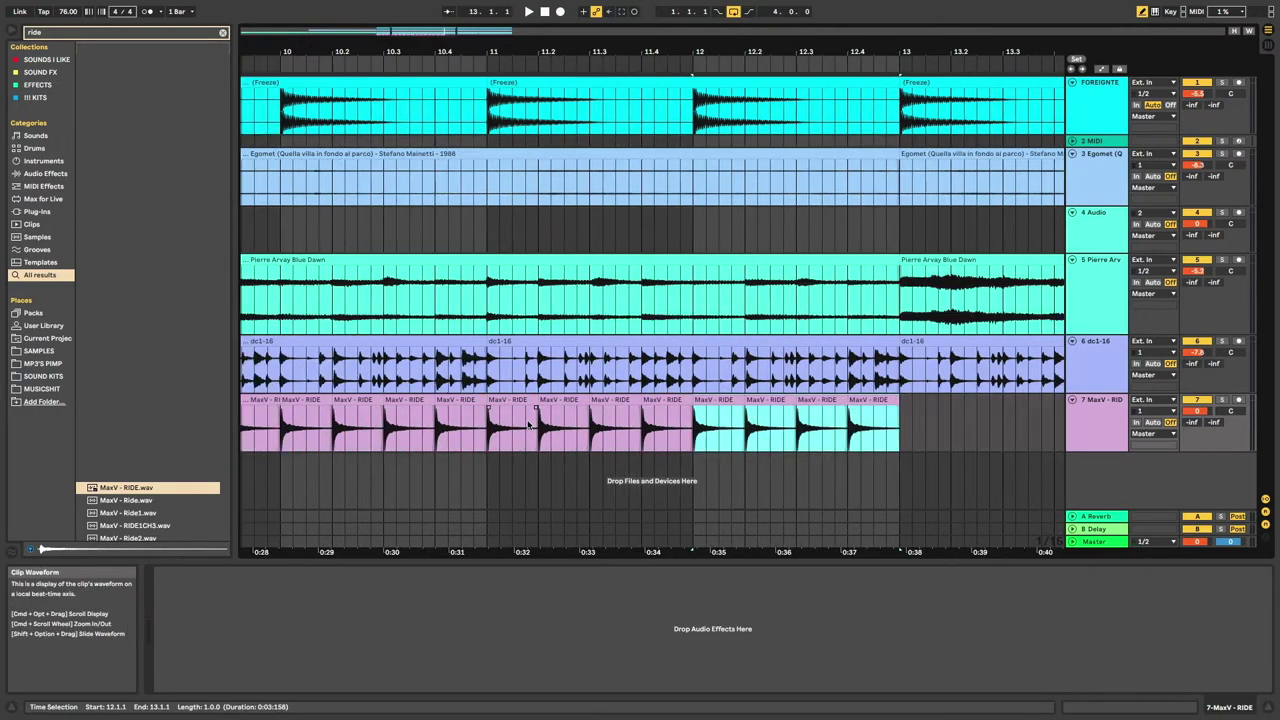
scroll(529, 425, down, 5)
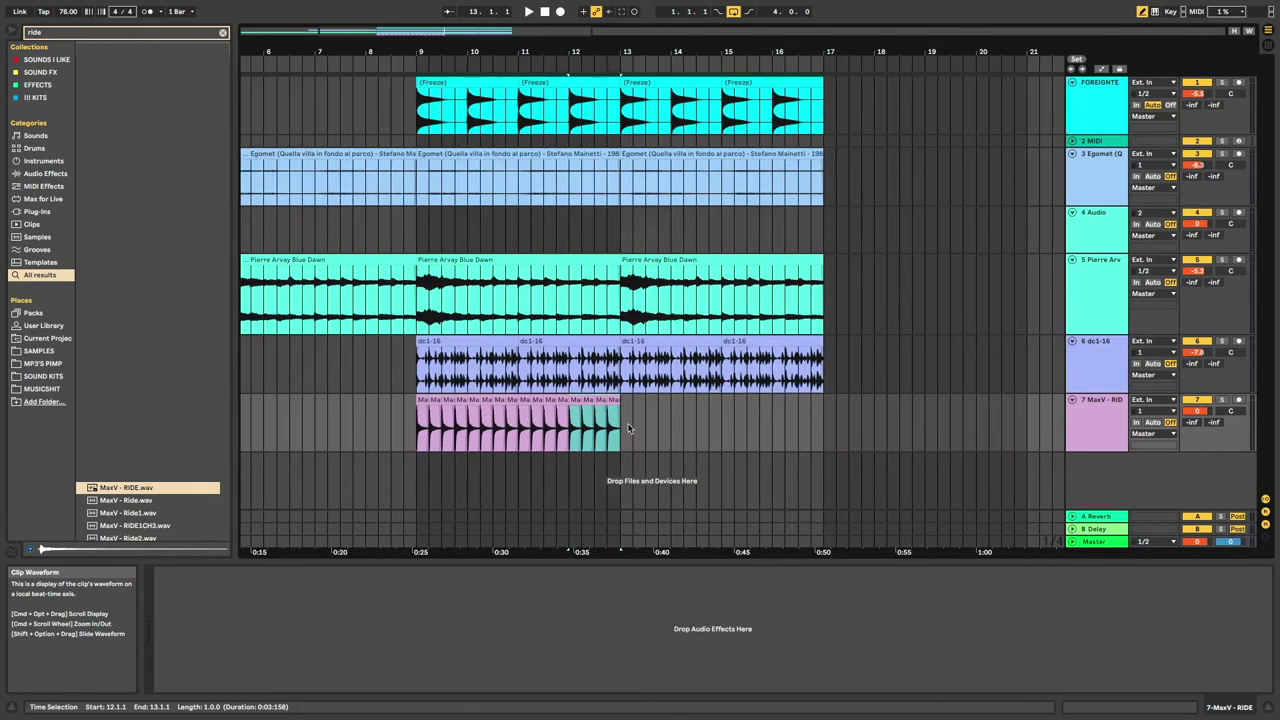
drag(628, 428, 608, 430)
key(super+d)
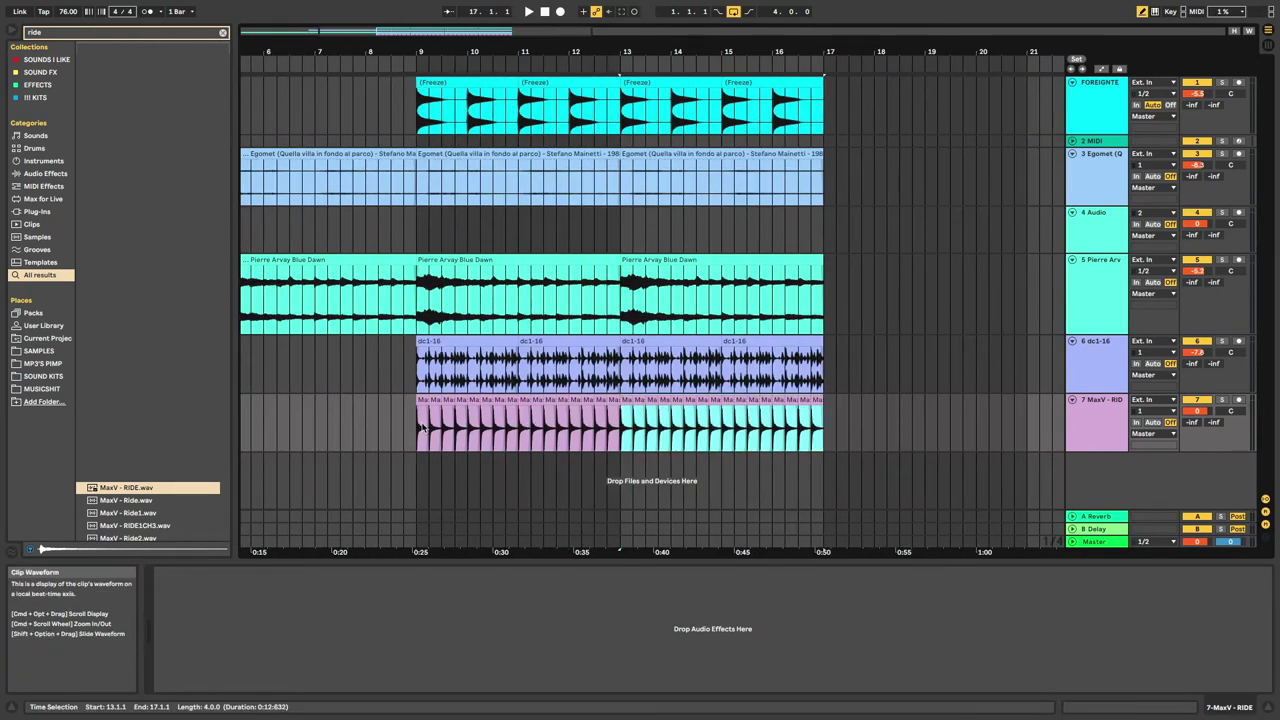
click(408, 425)
key(space)
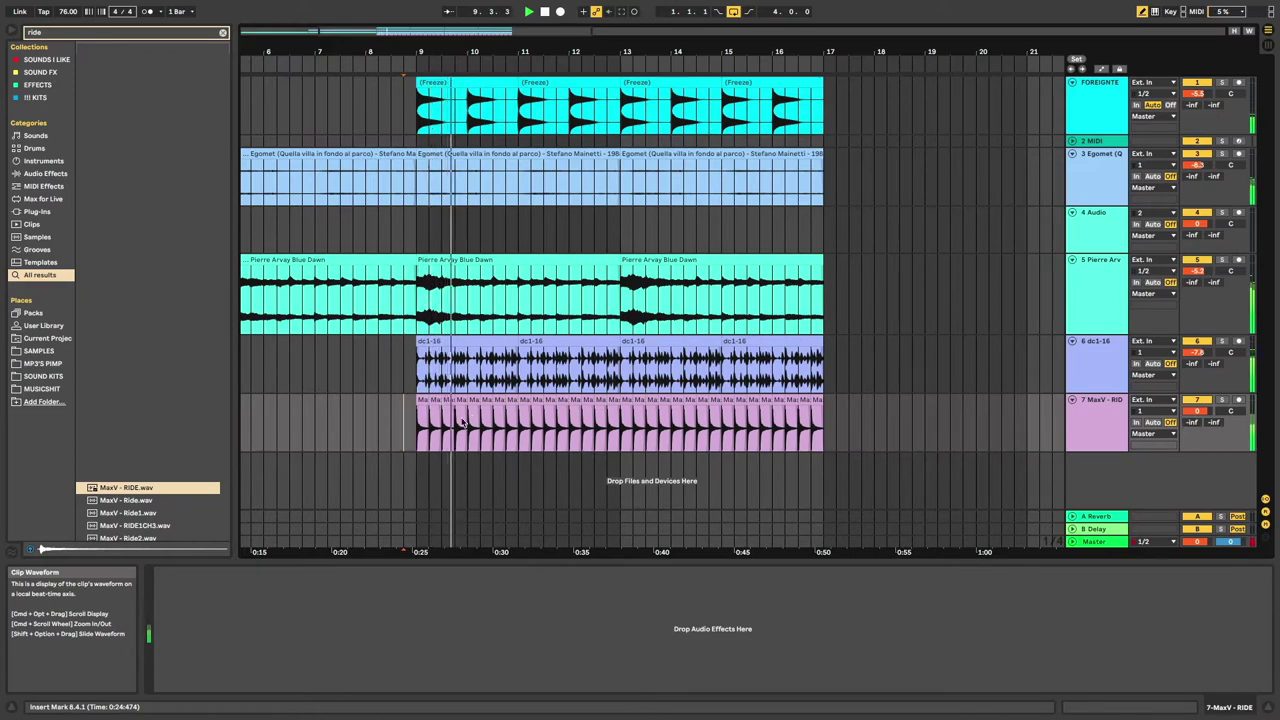
Duplicate the ride track with all its clips and play the result from bar 9
scroll(473, 421, up, 5)
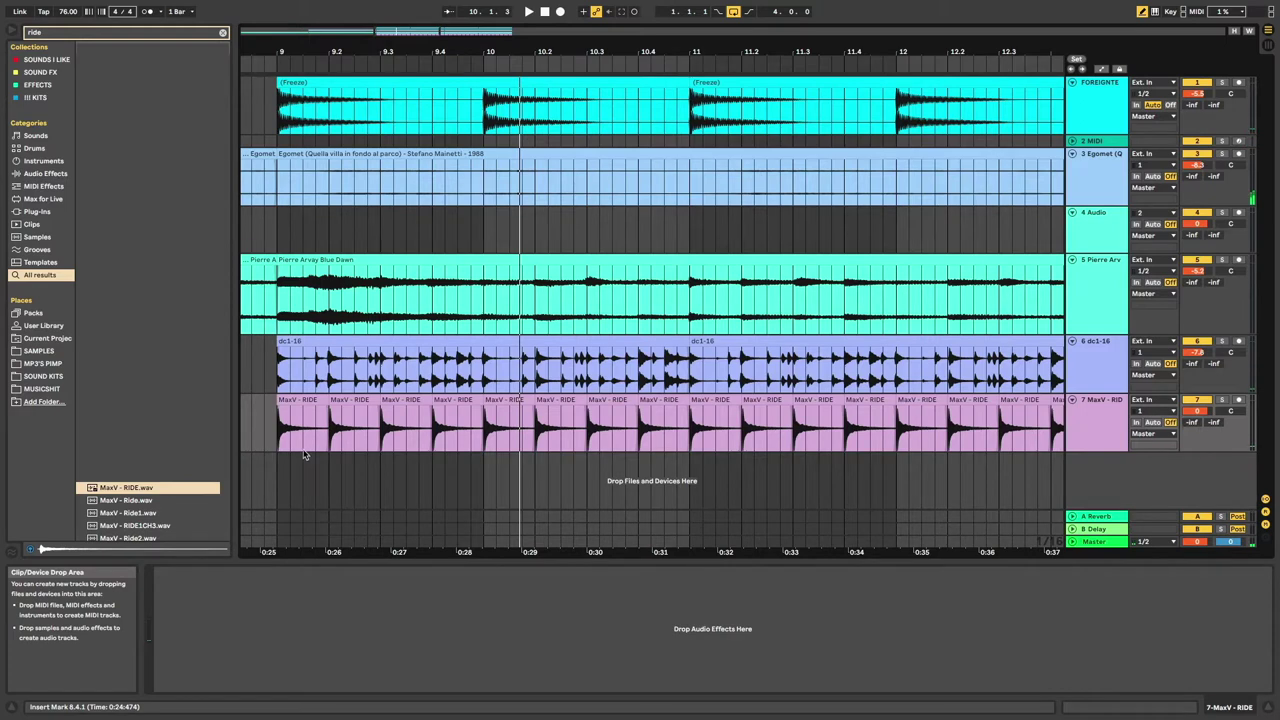
click(305, 472)
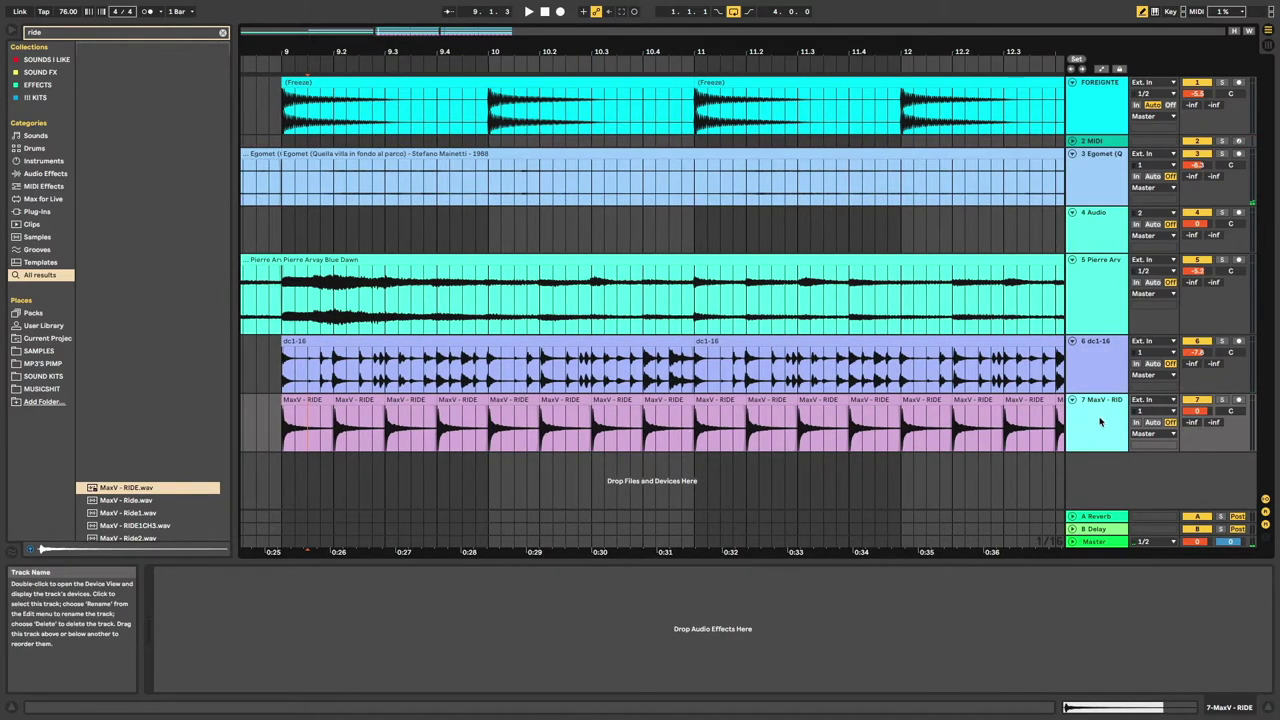
key(super+d)
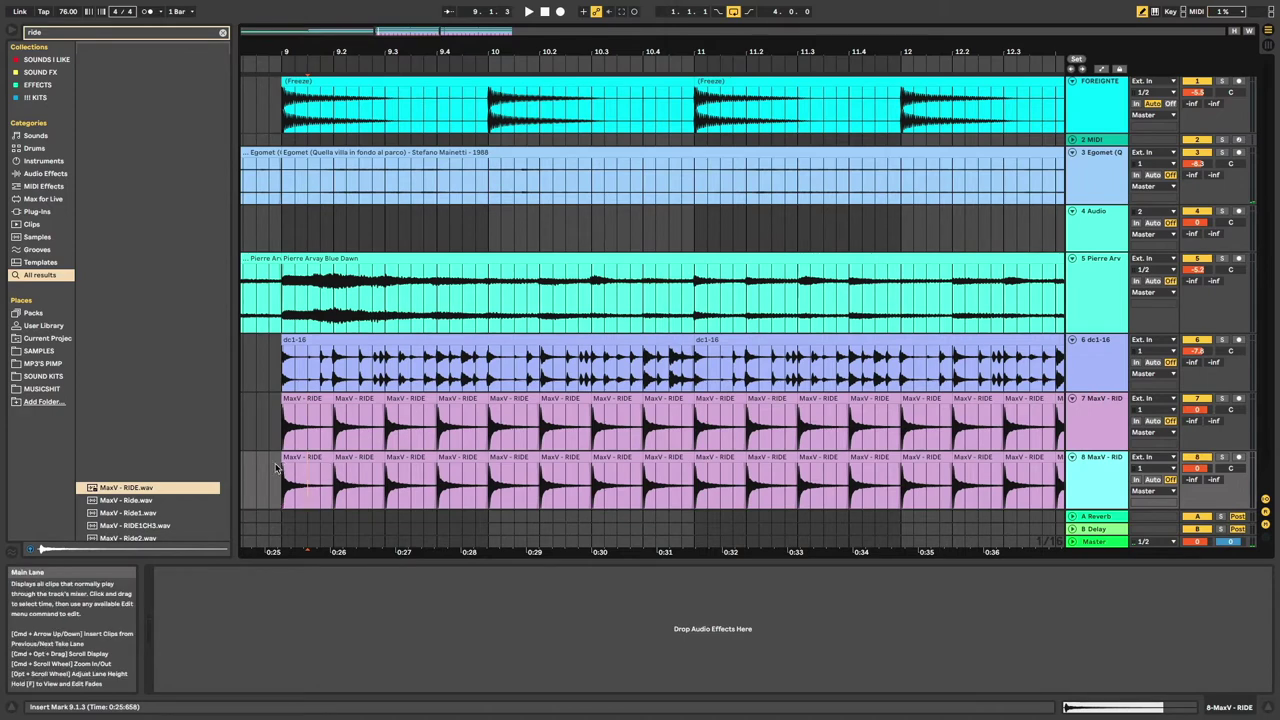
scroll(280, 468, down, 2)
key(space)
key(space)
key(space)
Shift all clips on the duplicated ride track an eighth note later, starting at 9.1.3
scroll(280, 457, down, 3)
scroll(280, 457, up, 3)
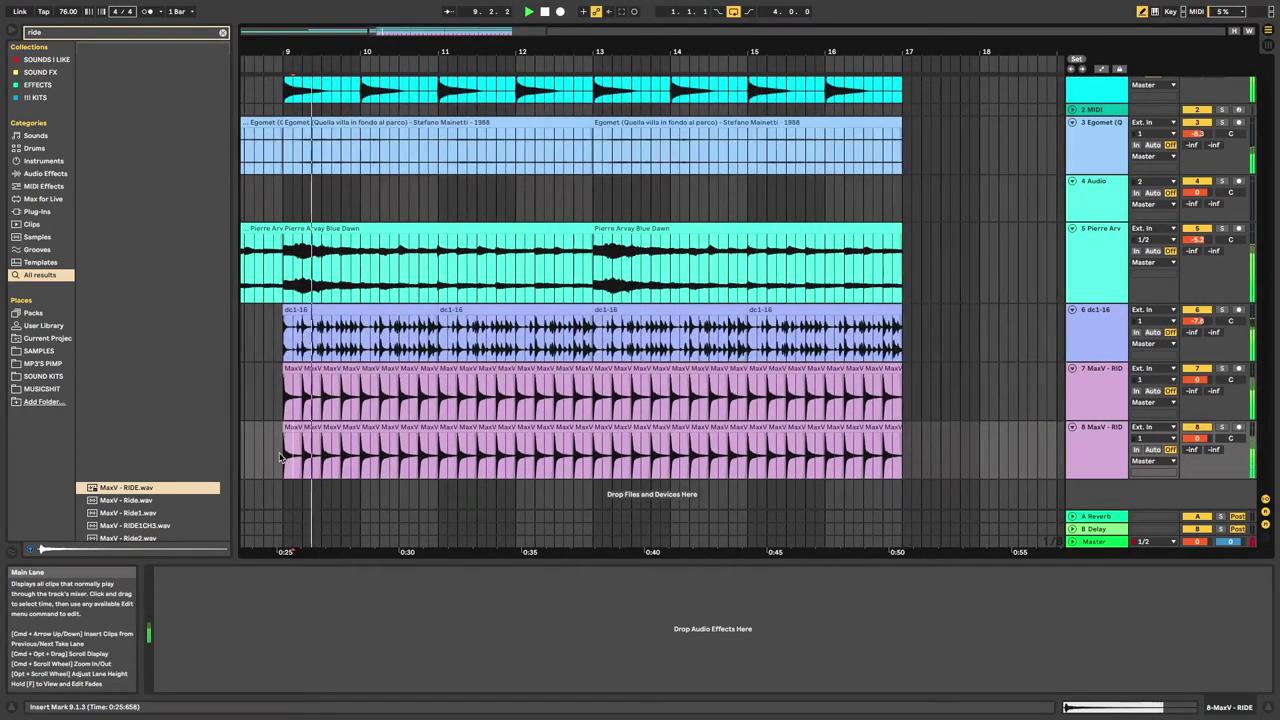
drag(286, 457, 903, 465)
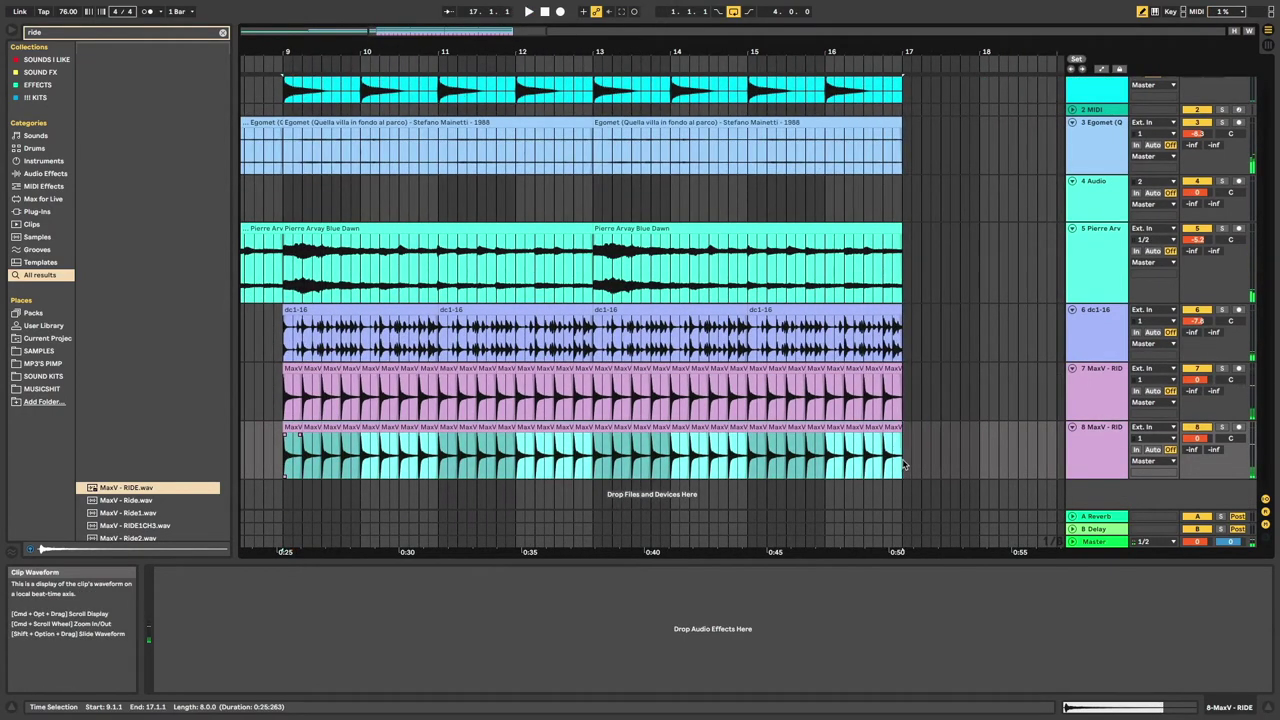
drag(292, 428, 300, 432)
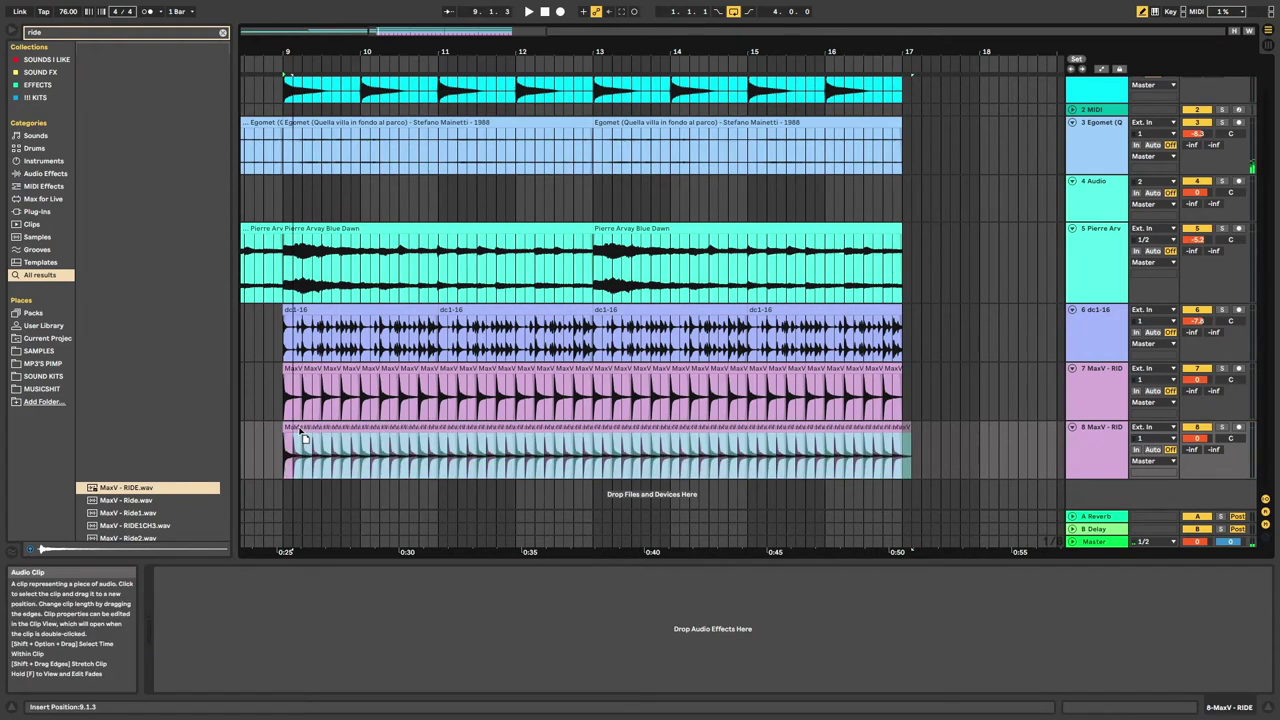
click(904, 440)
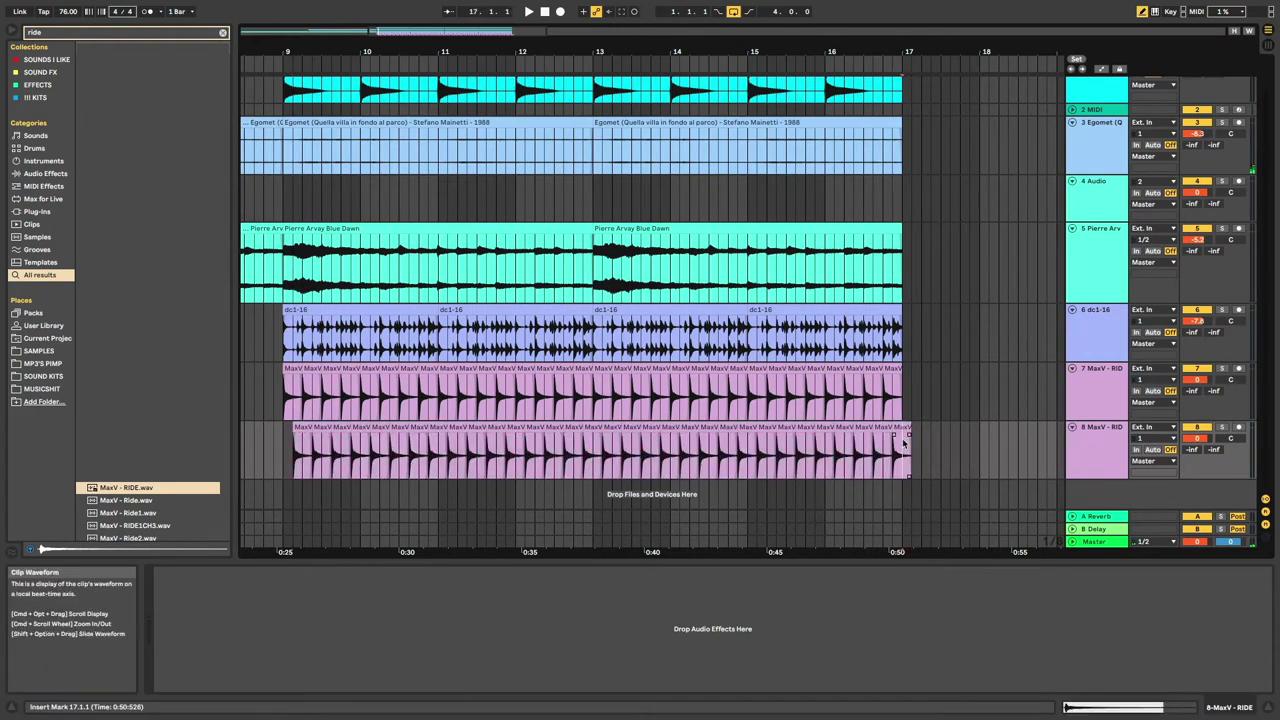
Pan the first ride track to 21L at -5.2 dB and the second to 24R at -4.2 dB while auditioning
click(290, 447)
key(space)
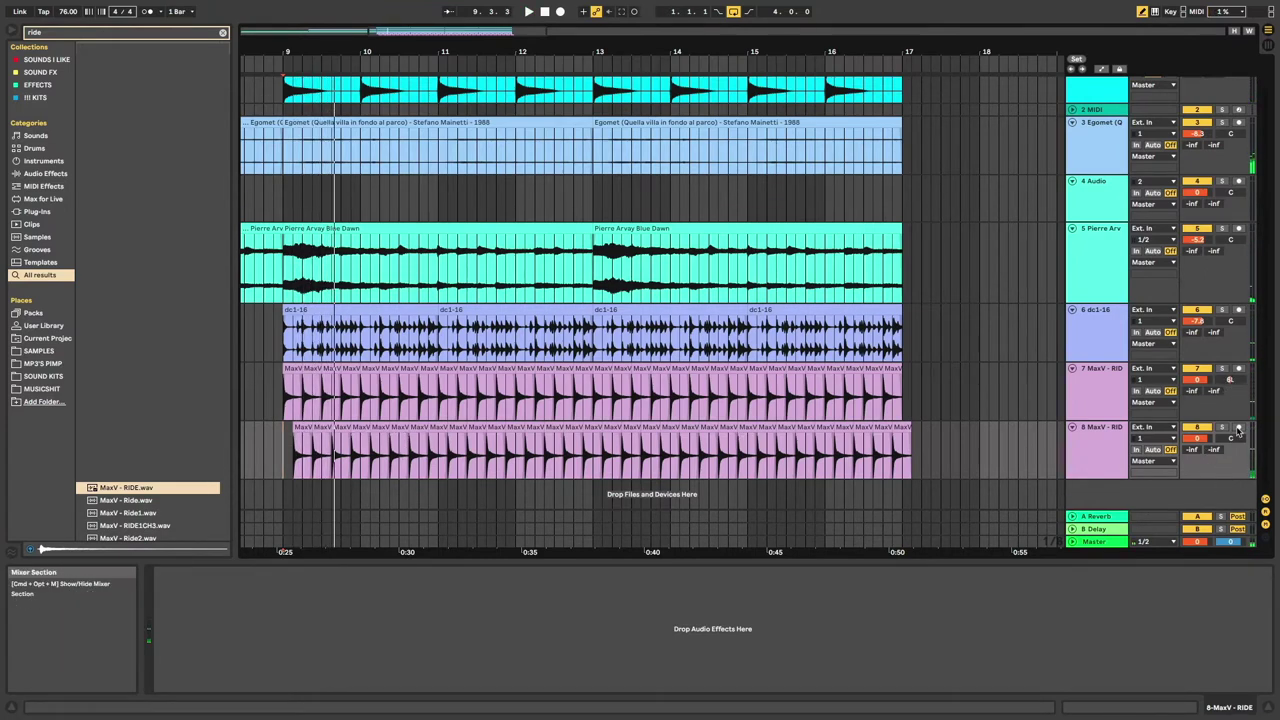
drag(1230, 438, 1230, 428)
click(1125, 393)
Add EQ Eight and Saturator to the first ride track, cutting its lows and setting the fourth EQ band to -10.5 dB at 3.16 kHz
click(45, 85)
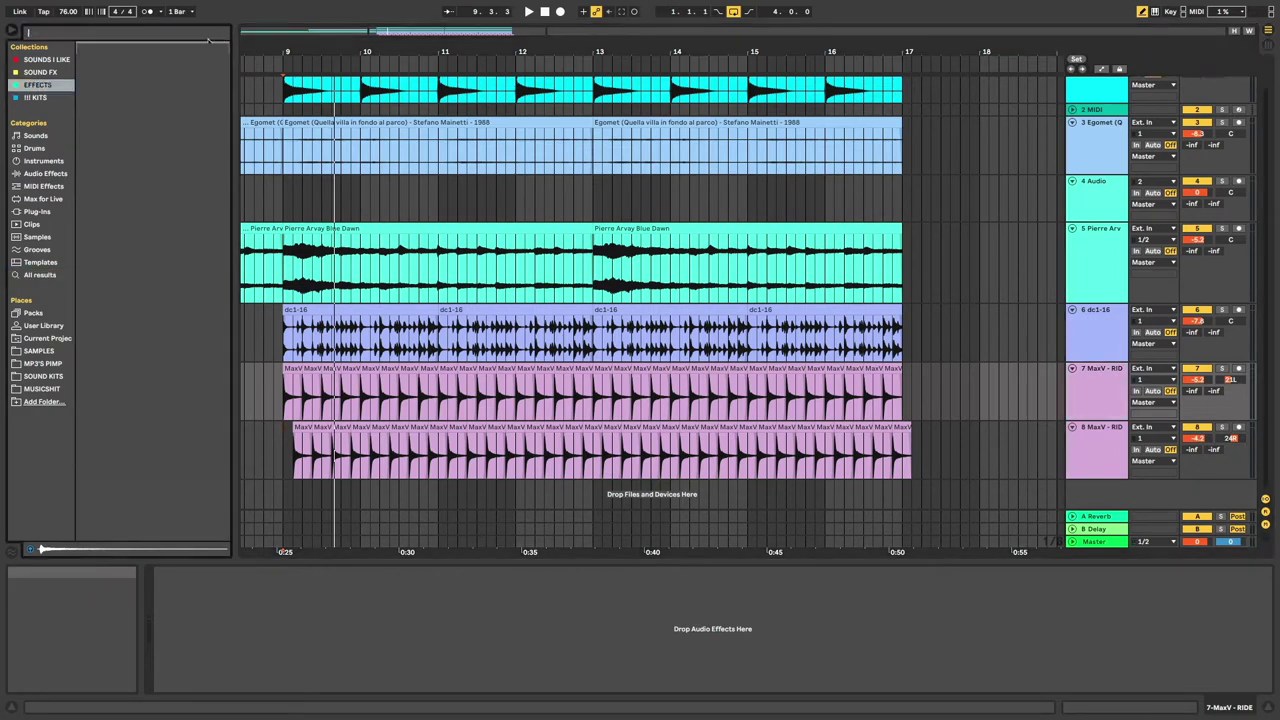
drag(247, 601, 247, 601)
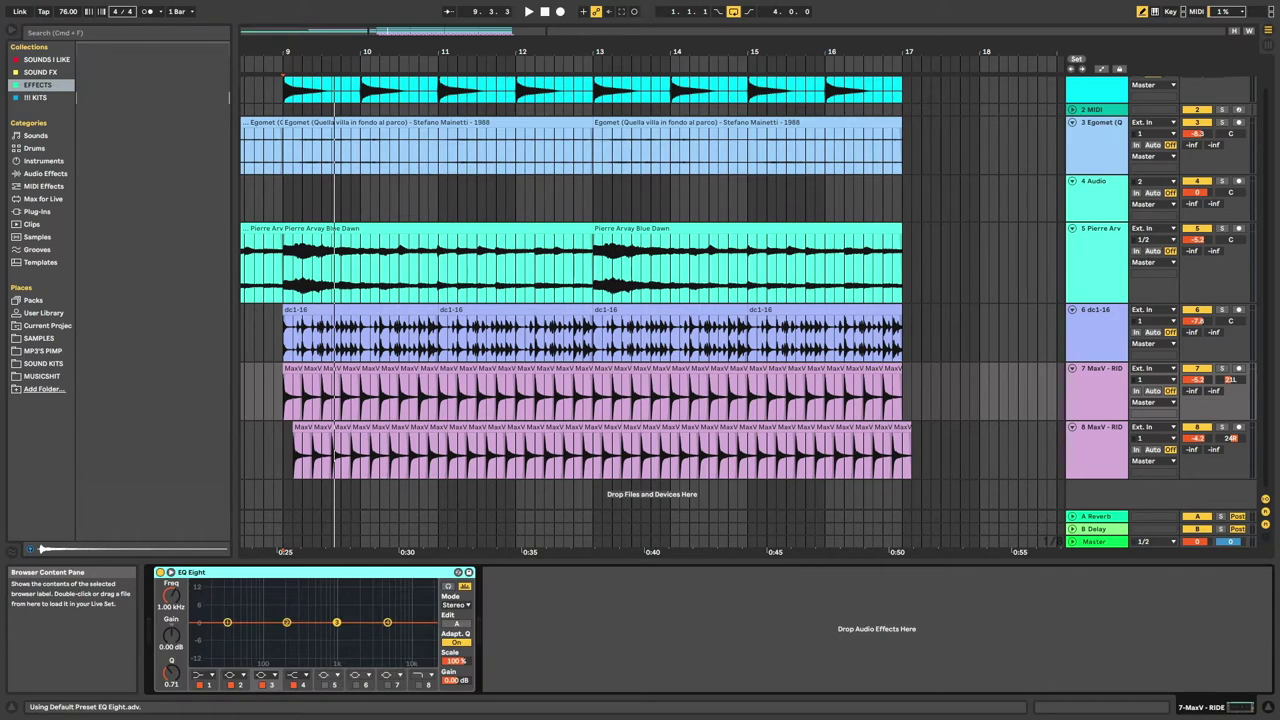
click(130, 136)
drag(556, 635, 556, 635)
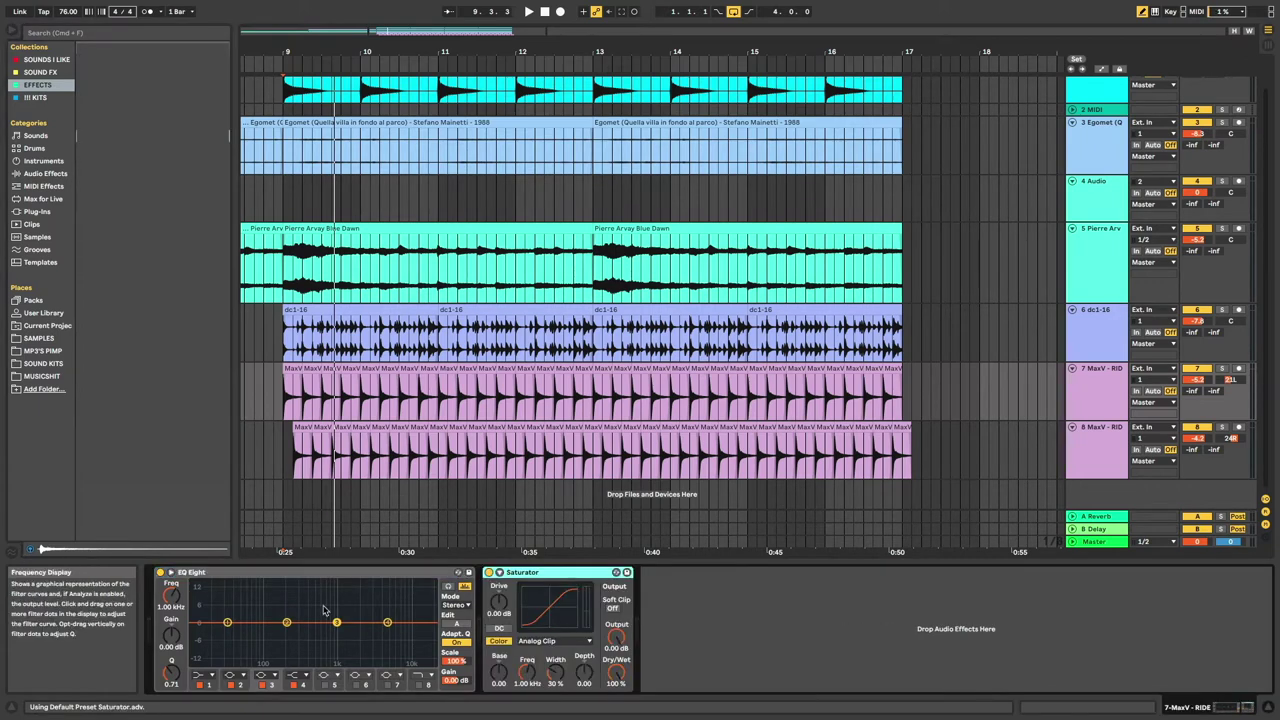
drag(273, 649, 301, 641)
drag(388, 622, 372, 652)
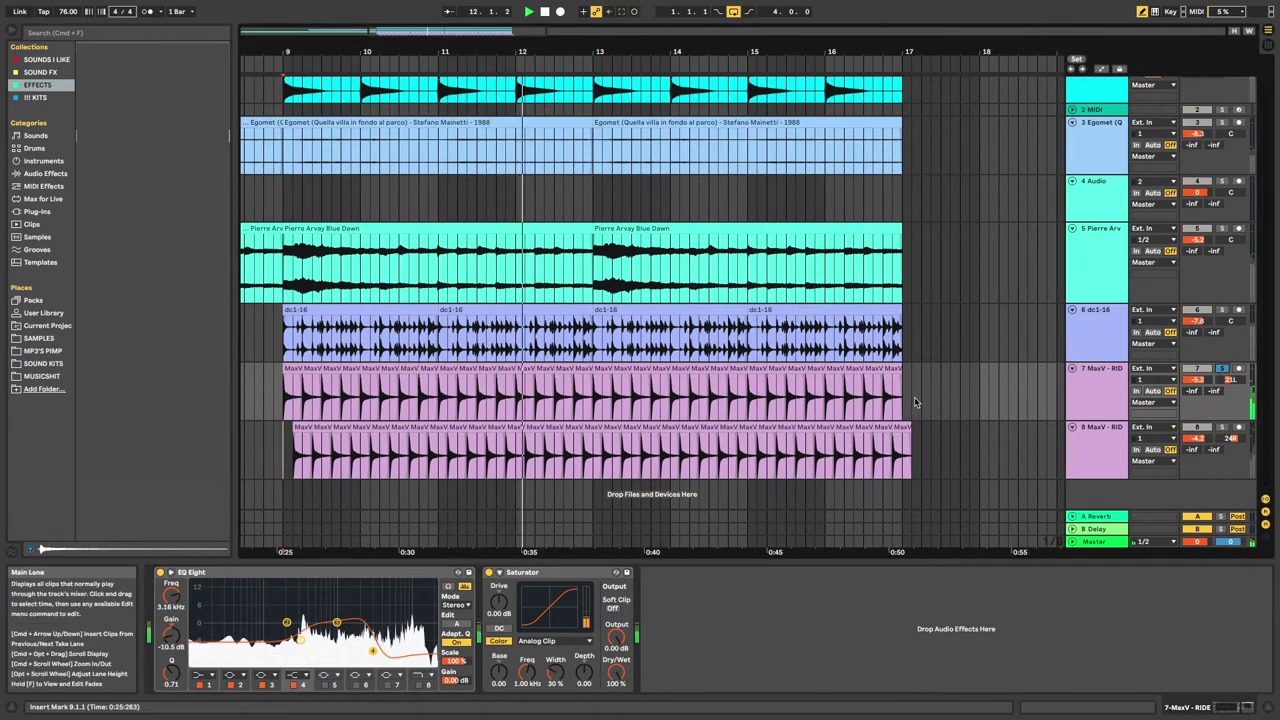
Loop bars 9 to 17 and set the Saturator to 8.57 dB drive, 18.3 base and -11.1 dB output with Soft Clip on
drag(910, 403, 290, 403)
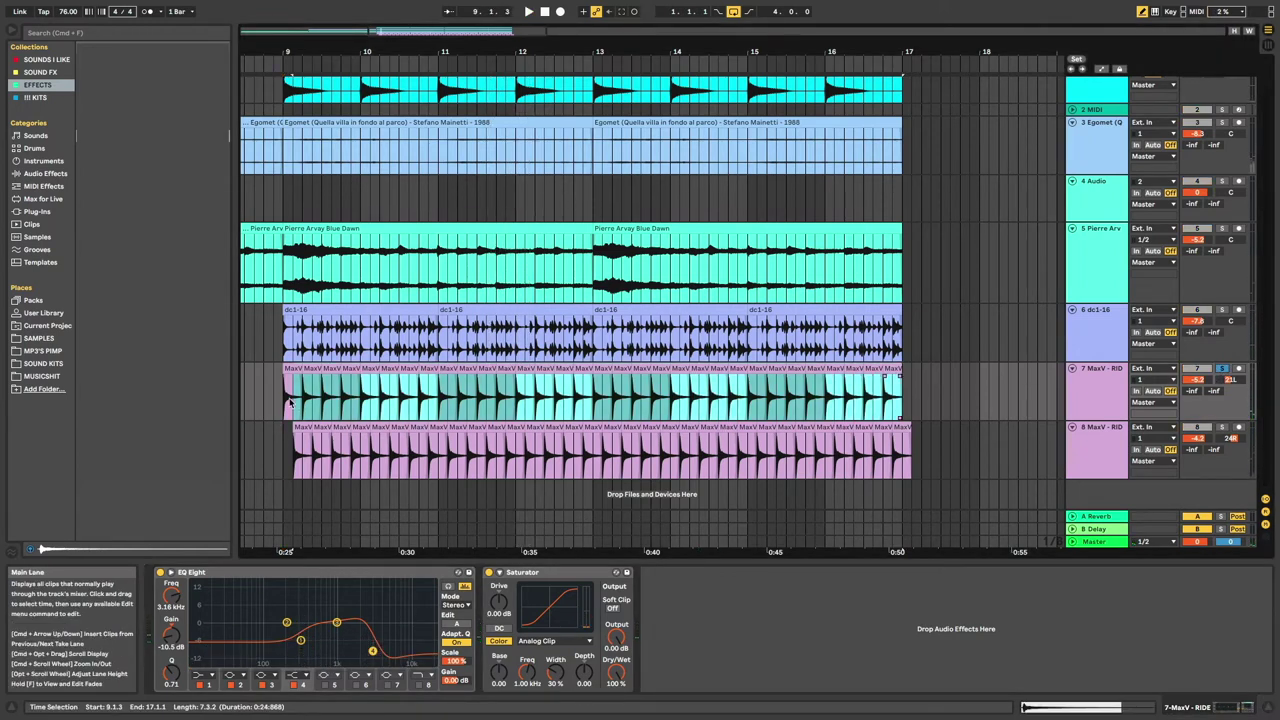
key(space)
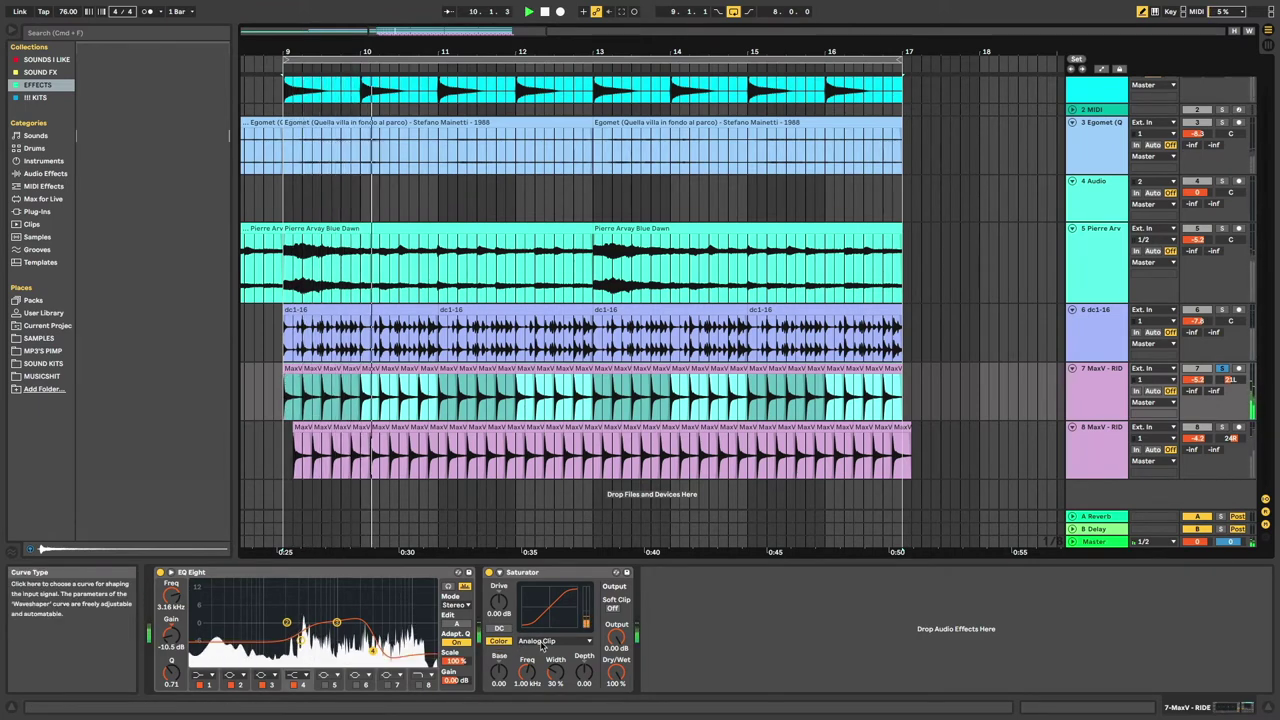
drag(499, 602, 499, 578)
drag(499, 684, 499, 662)
click(614, 608)
drag(616, 636, 616, 662)
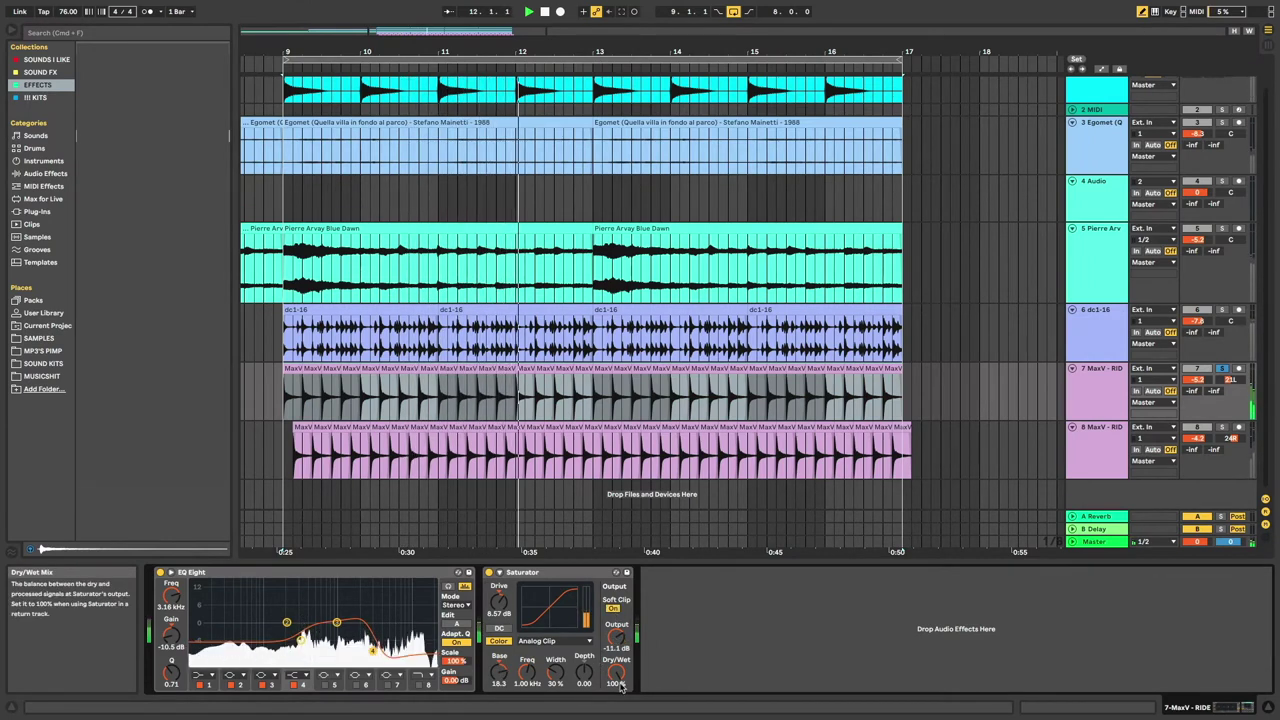
Change the Saturator curve to Digital Clip with 44% width and 9.14 depth
drag(556, 674, 584, 667)
click(577, 643)
click(561, 702)
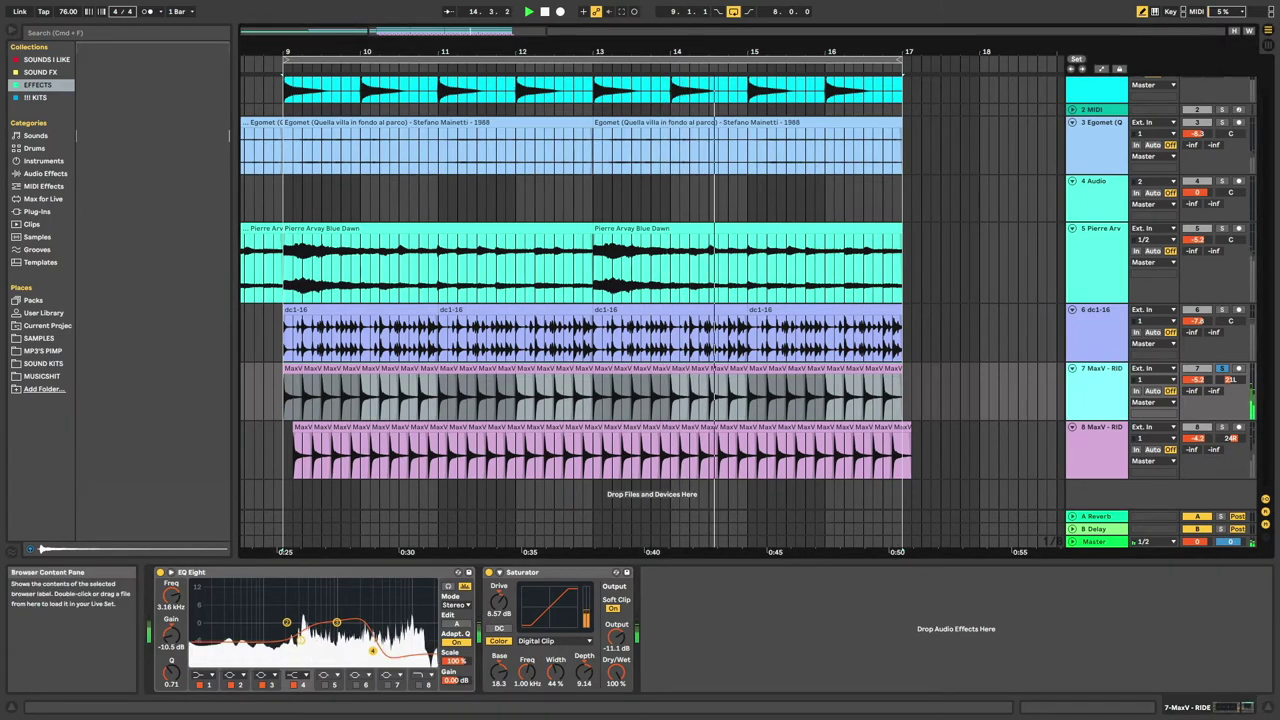
Add OTT after the Saturator and copy EQ Eight, Saturator and OTT to the second ride track
drag(110, 148, 752, 641)
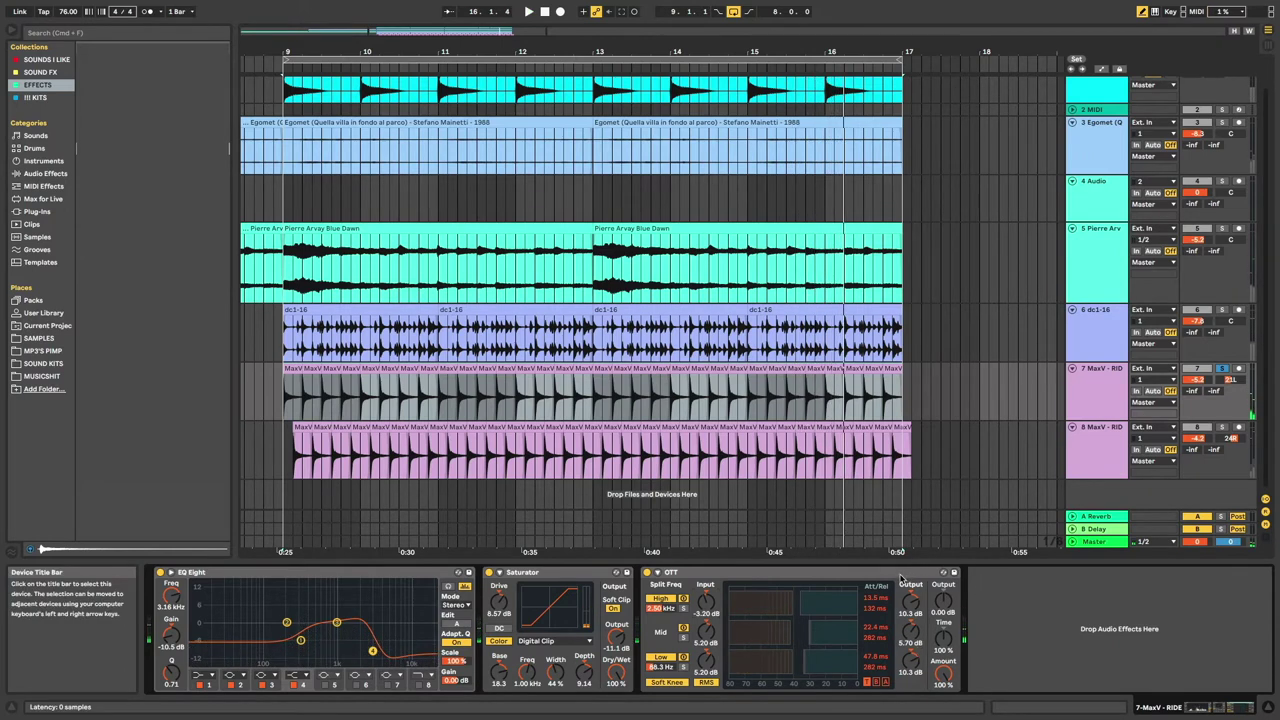
click(901, 578)
click(531, 576)
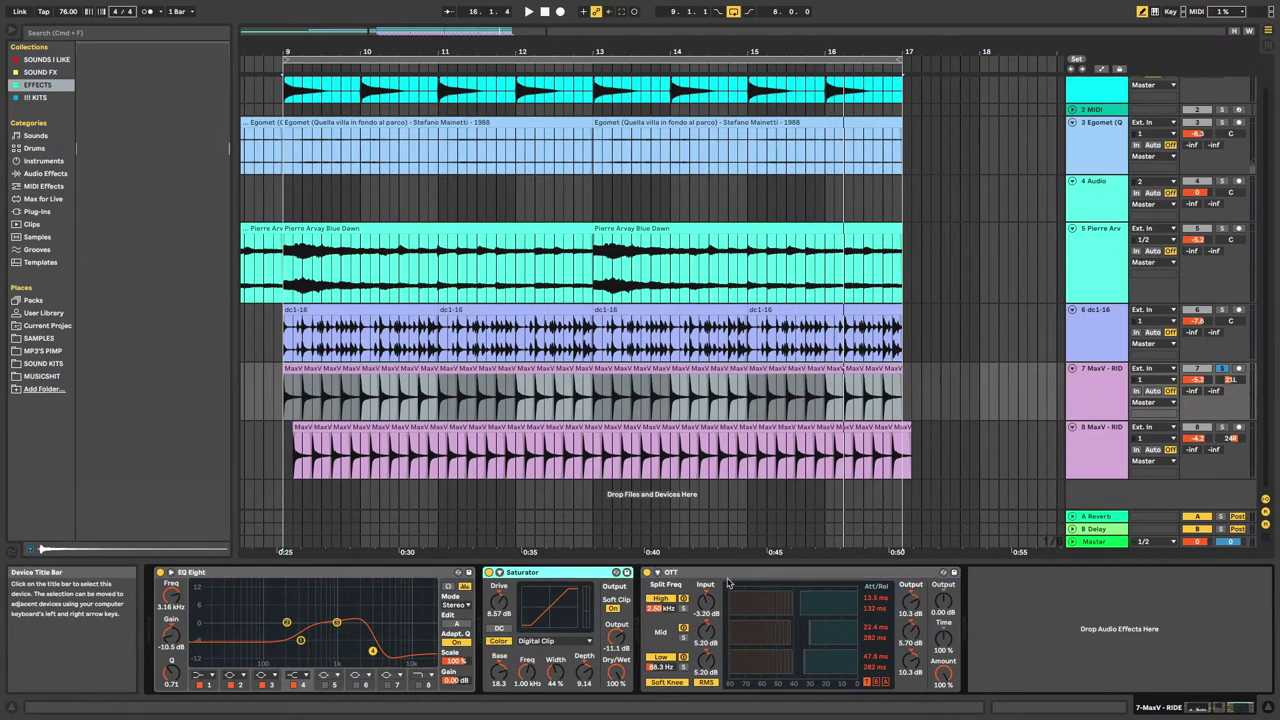
click(697, 580)
click(435, 575)
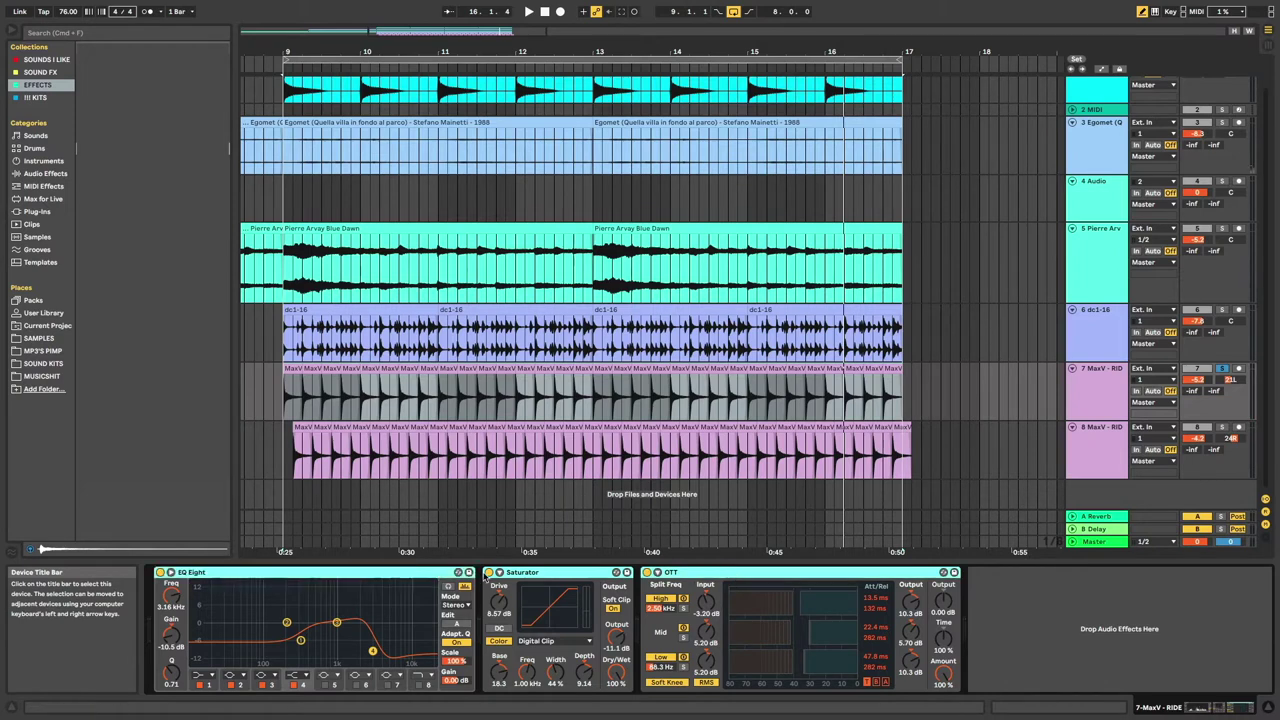
click(1091, 452)
click(489, 641)
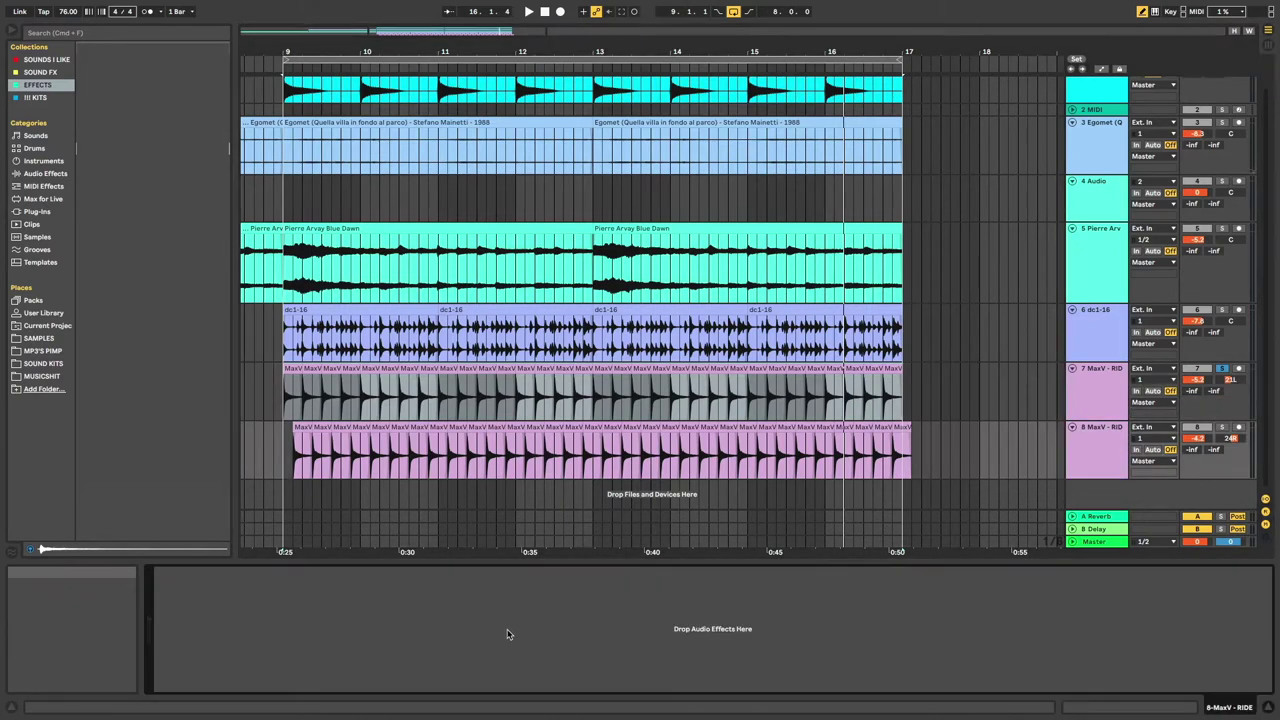
key(super+v)
Lower the first ride track to -17.3 dB and the second to -32.3 dB during playback
key(space)
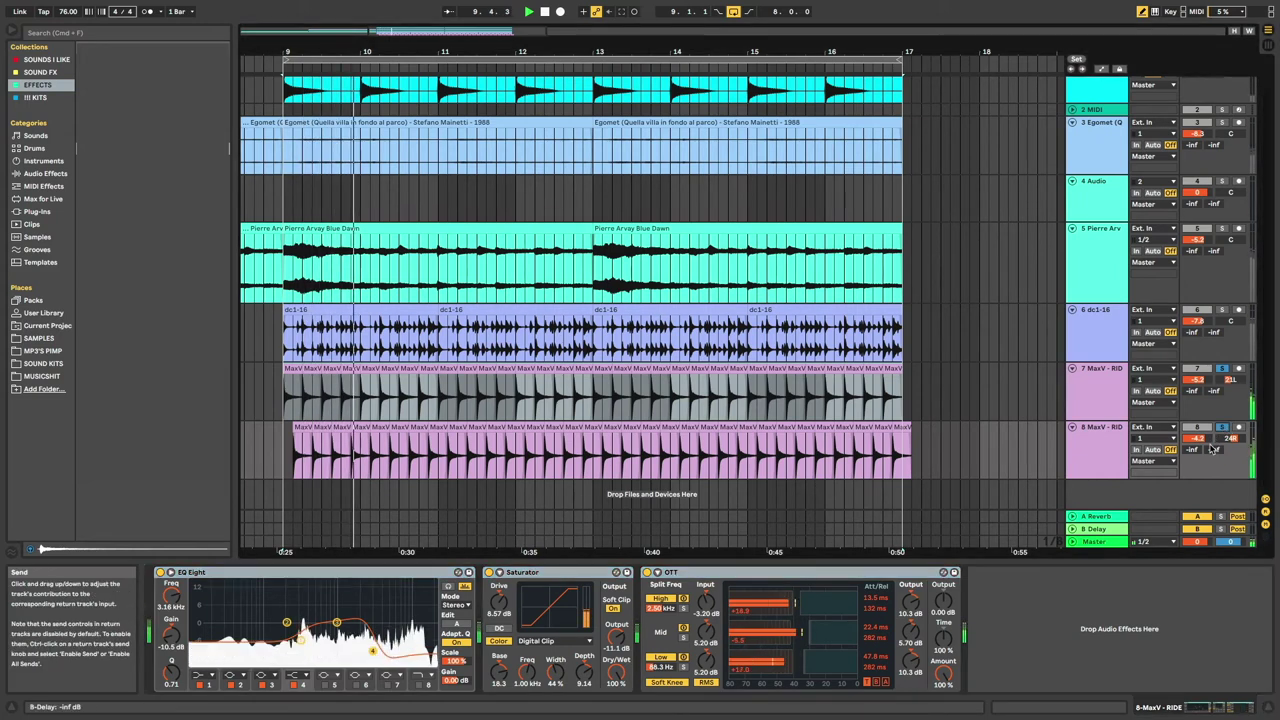
drag(1193, 440, 1195, 453)
drag(1195, 380, 1198, 441)
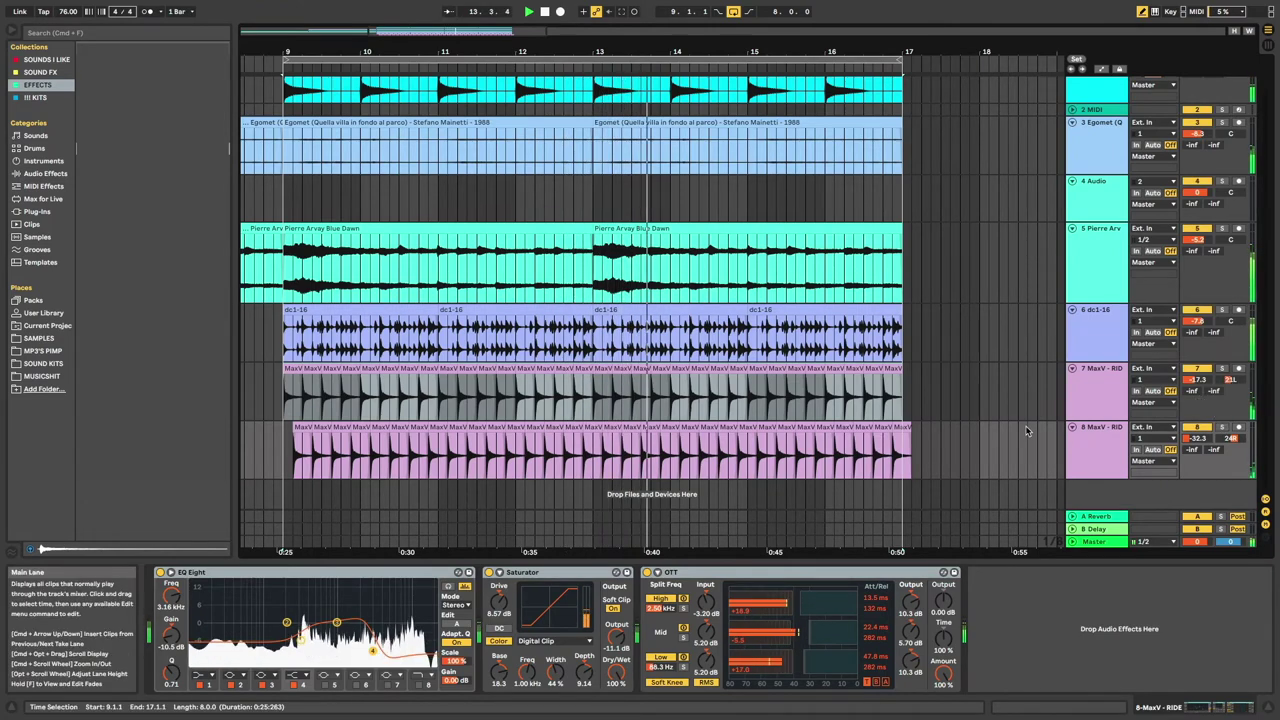
Place the Angry Cat 2 sample from the SOUND FX collection on a new audio track at bar 9
scroll(1025, 431, down, 5)
scroll(1025, 431, up, 1)
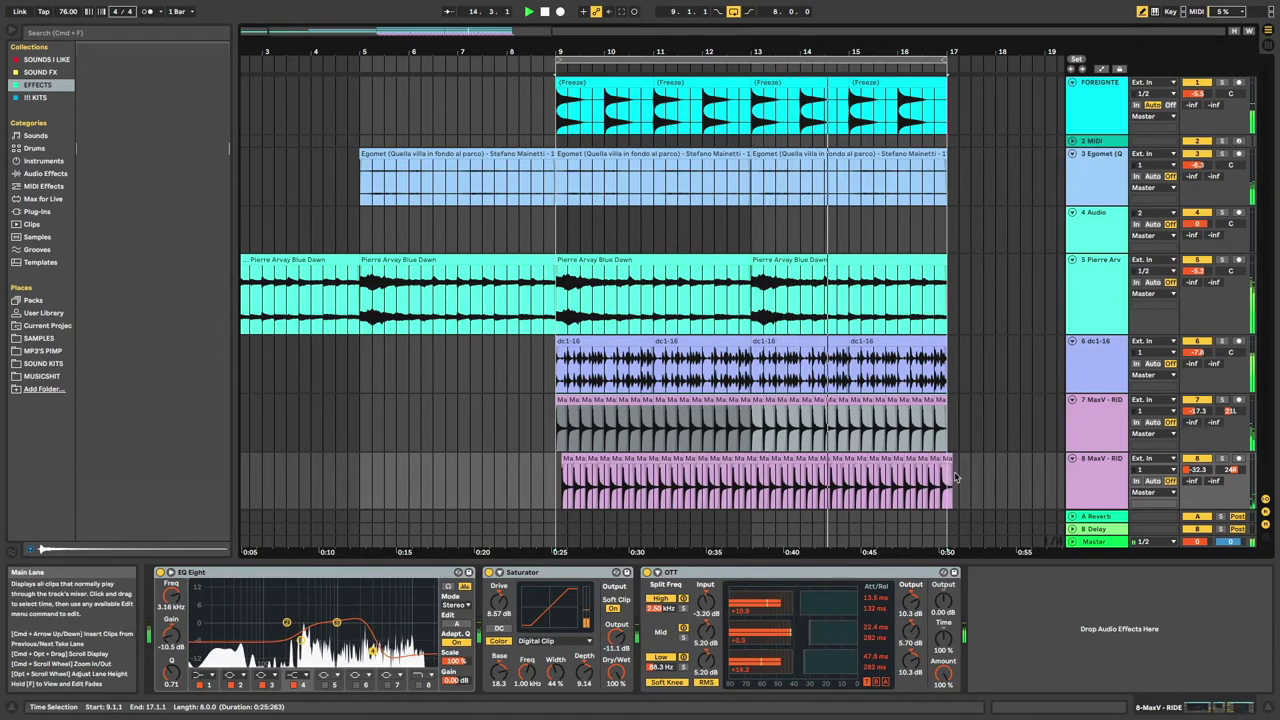
scroll(955, 477, down, 2)
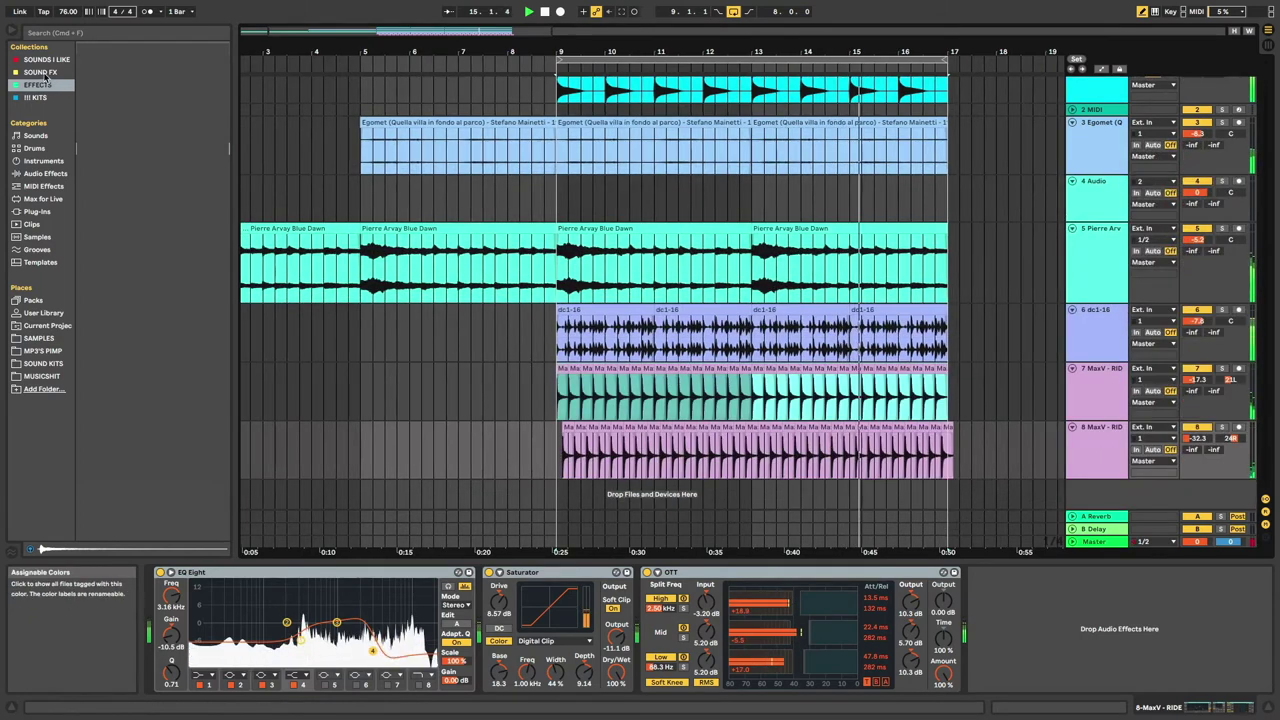
click(42, 73)
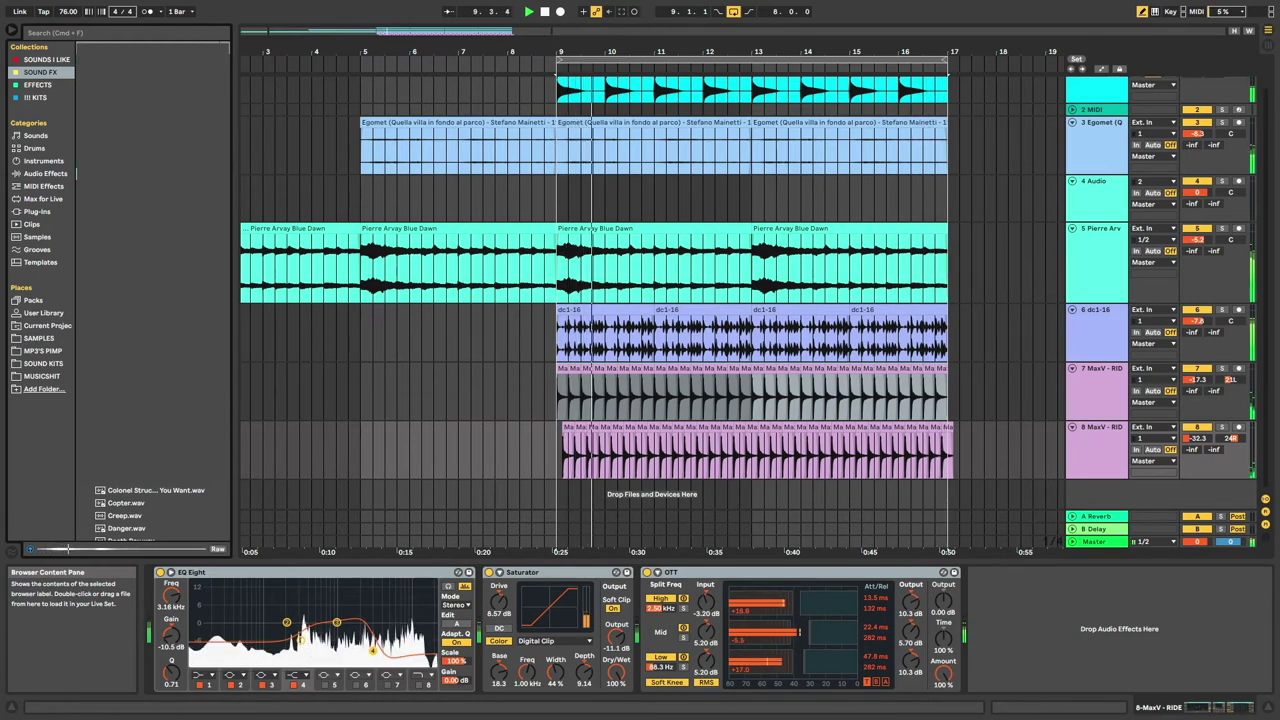
drag(135, 486, 557, 496)
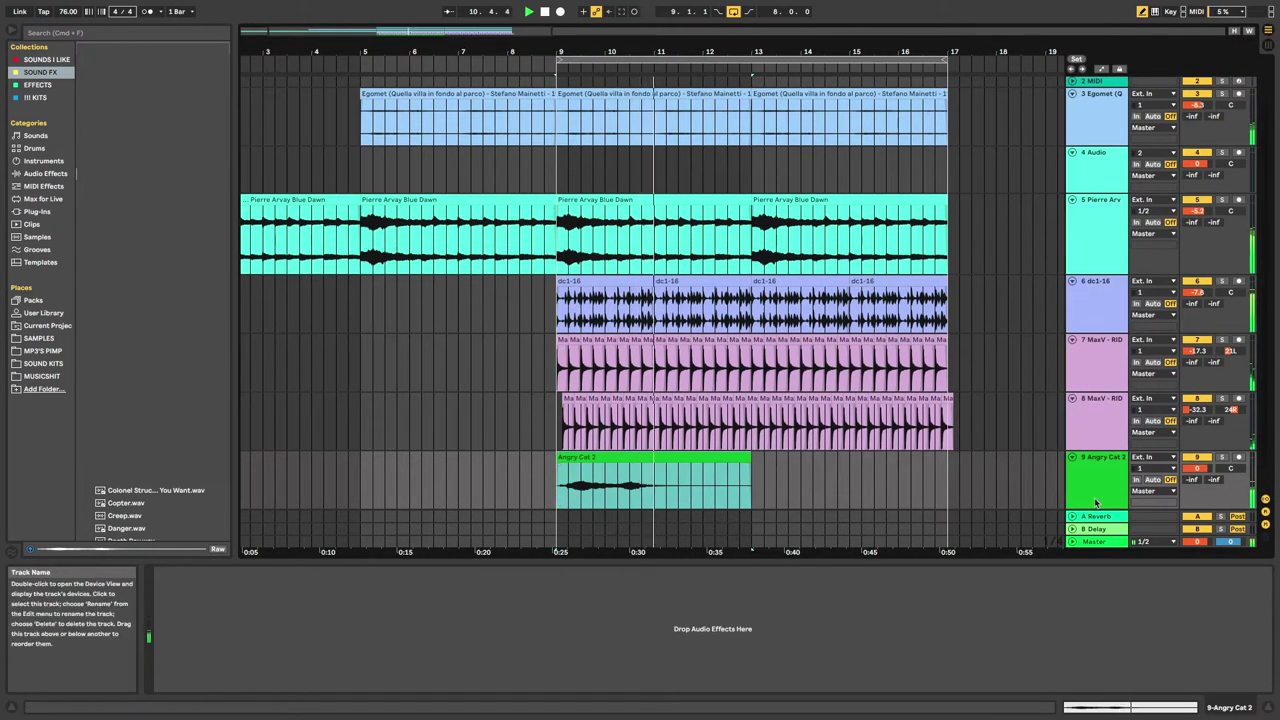
Add a Delay from the EFFECTS collection to the Angry Cat 2 track and enable Ping Pong
click(37, 84)
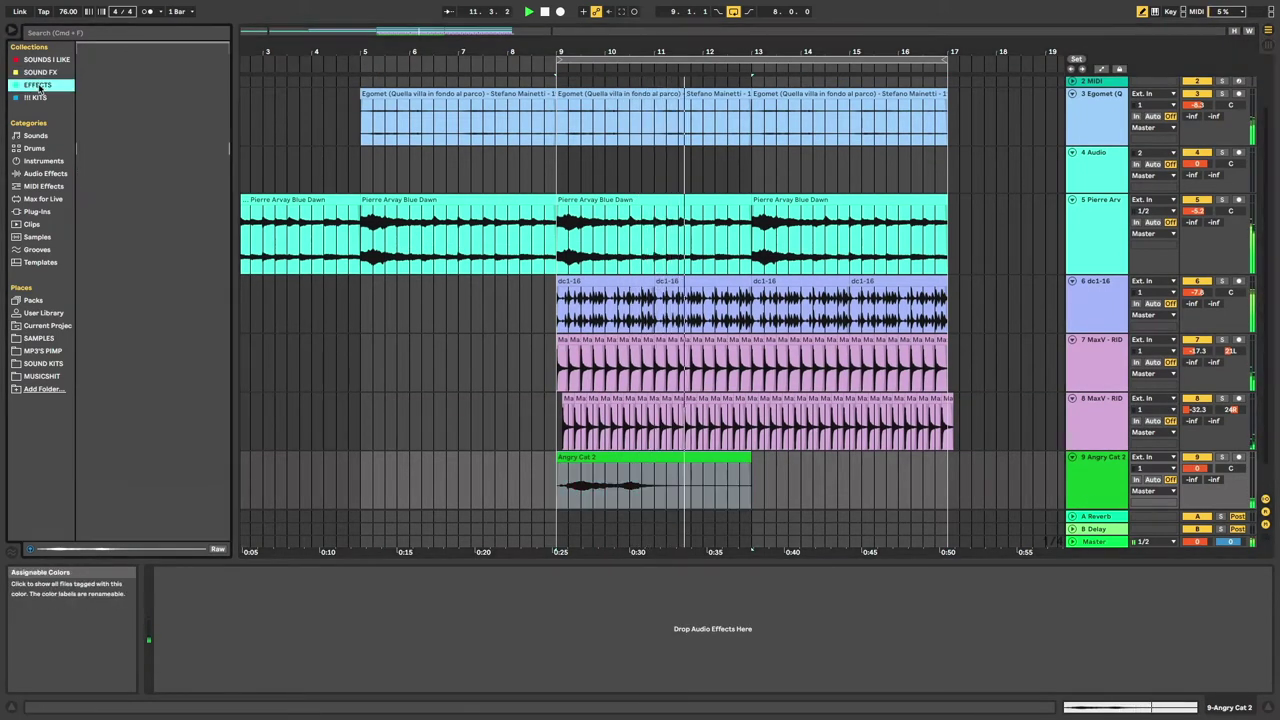
drag(130, 72, 326, 626)
click(381, 637)
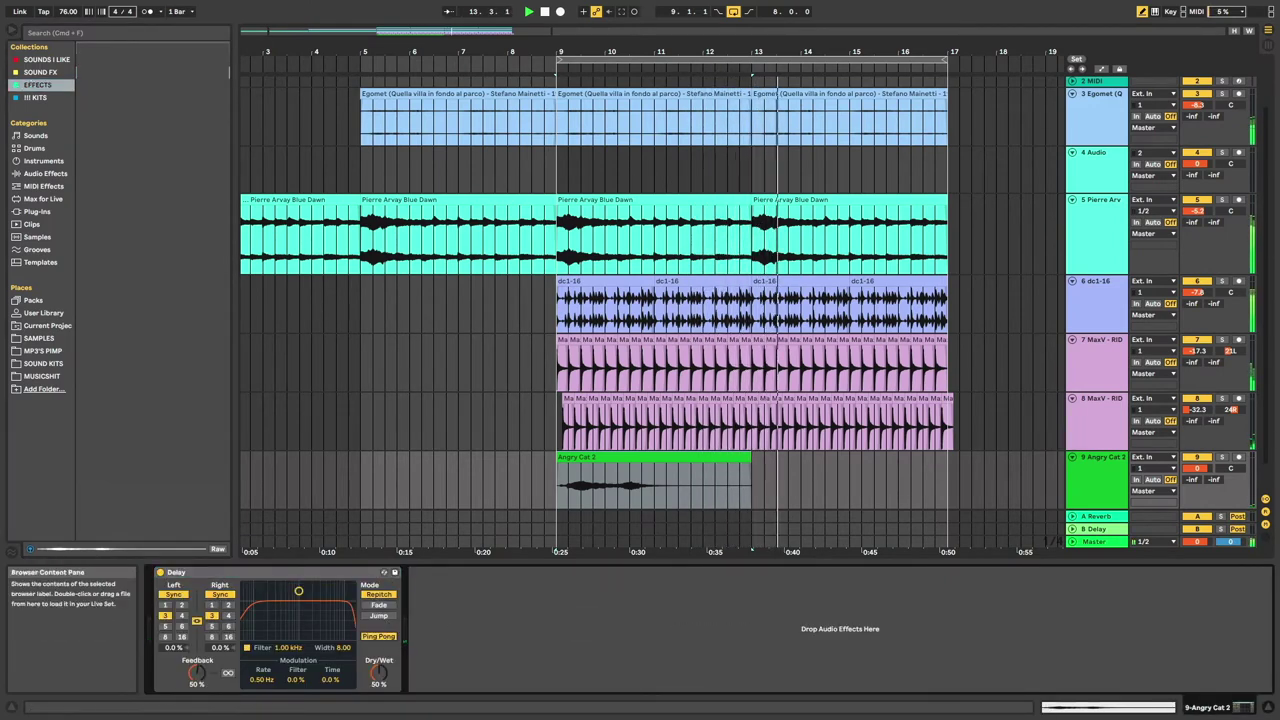
Place the Bird Fight sample from the SOUND FX collection at bar 15 on the Angry Cat 2 track
click(42, 72)
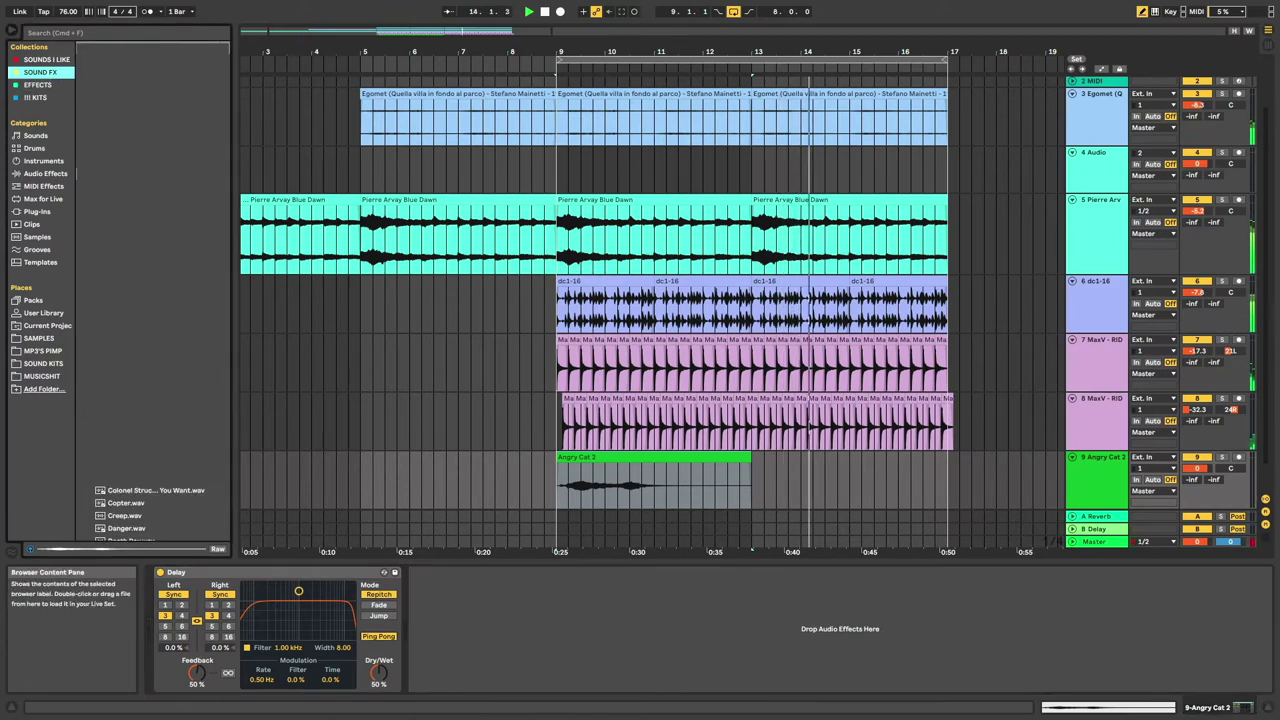
click(76, 338)
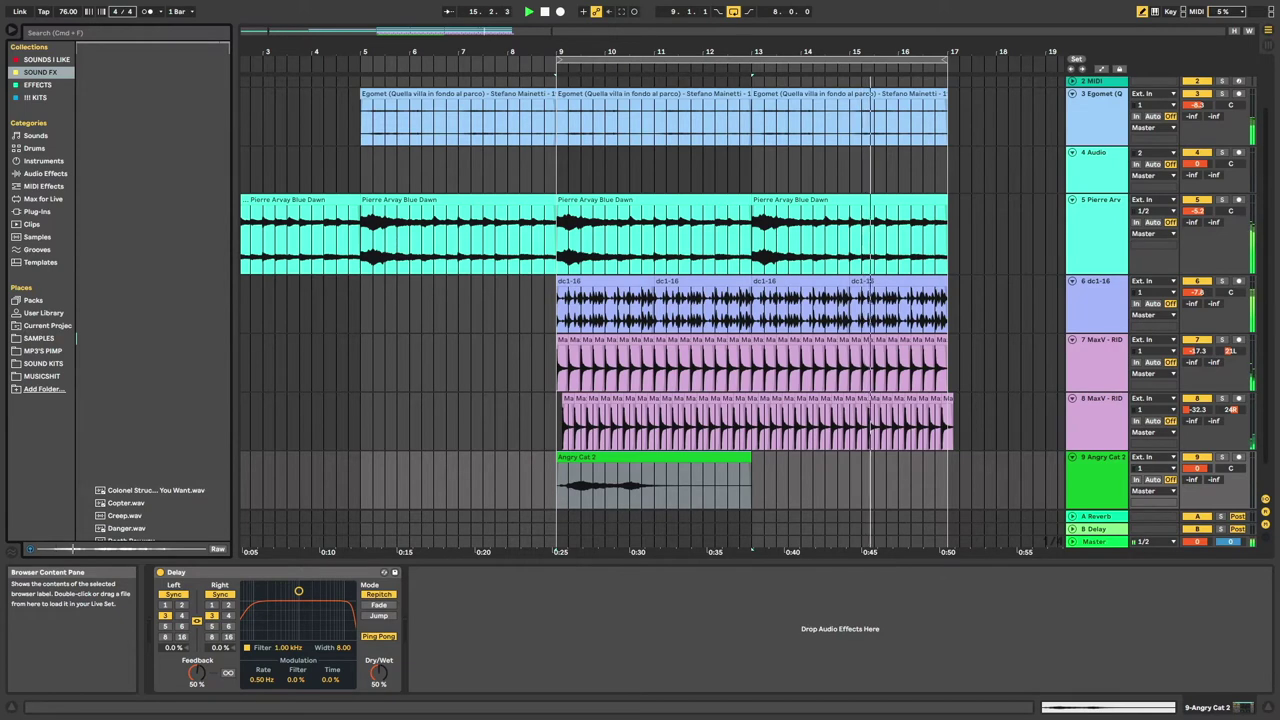
drag(126, 478, 852, 484)
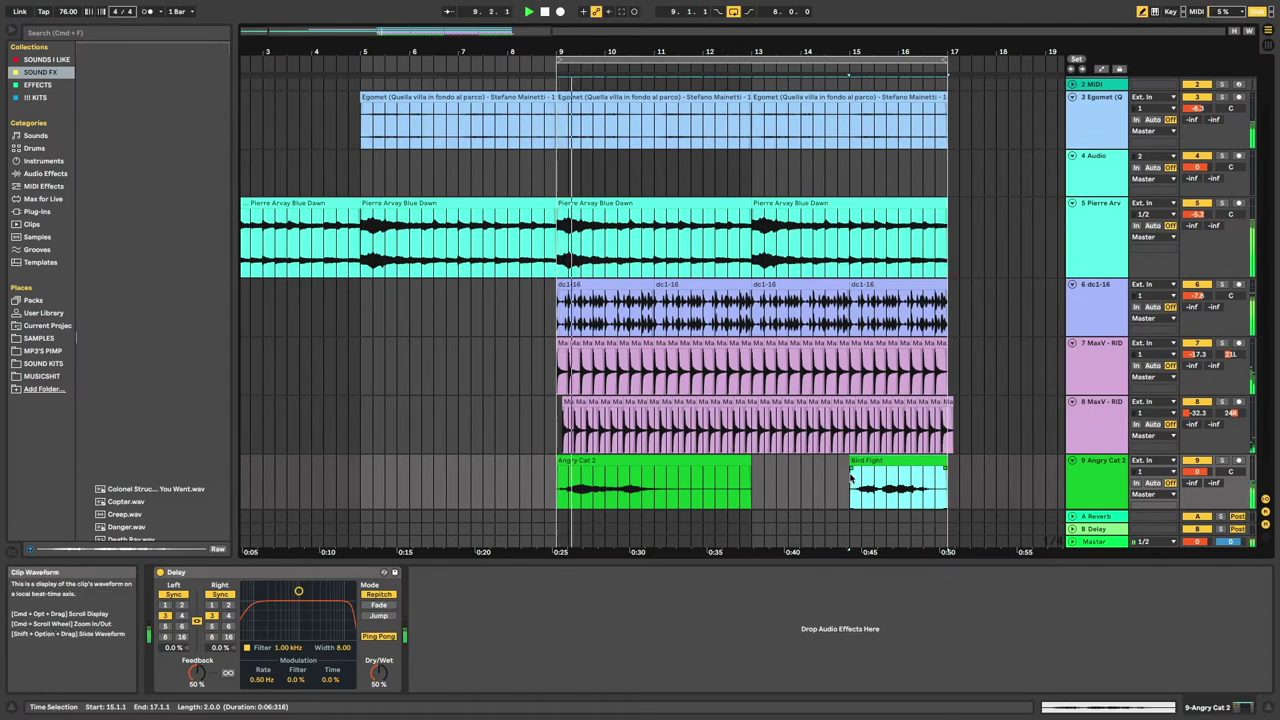
Lower the Angry Cat 2 track's volume to -7.1 dB
scroll(850, 478, down, 5)
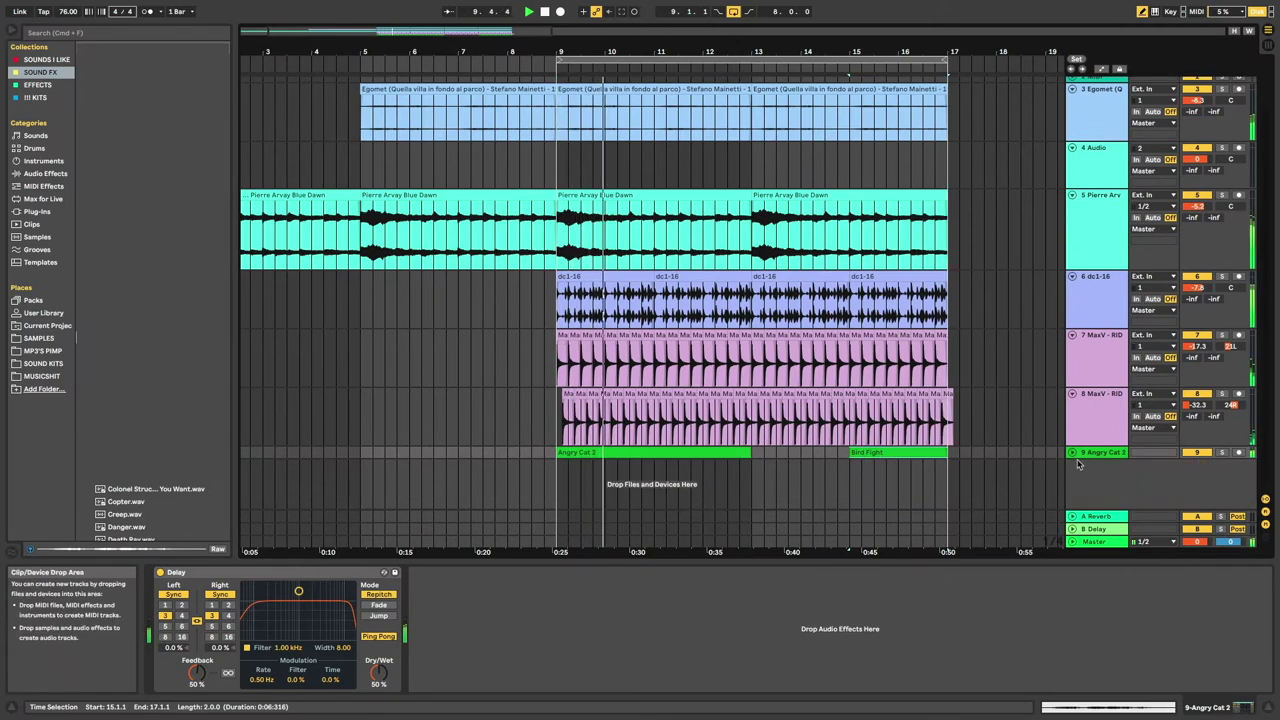
scroll(1060, 464, up, 5)
drag(1197, 463, 1197, 464)
scroll(989, 470, down, 5)
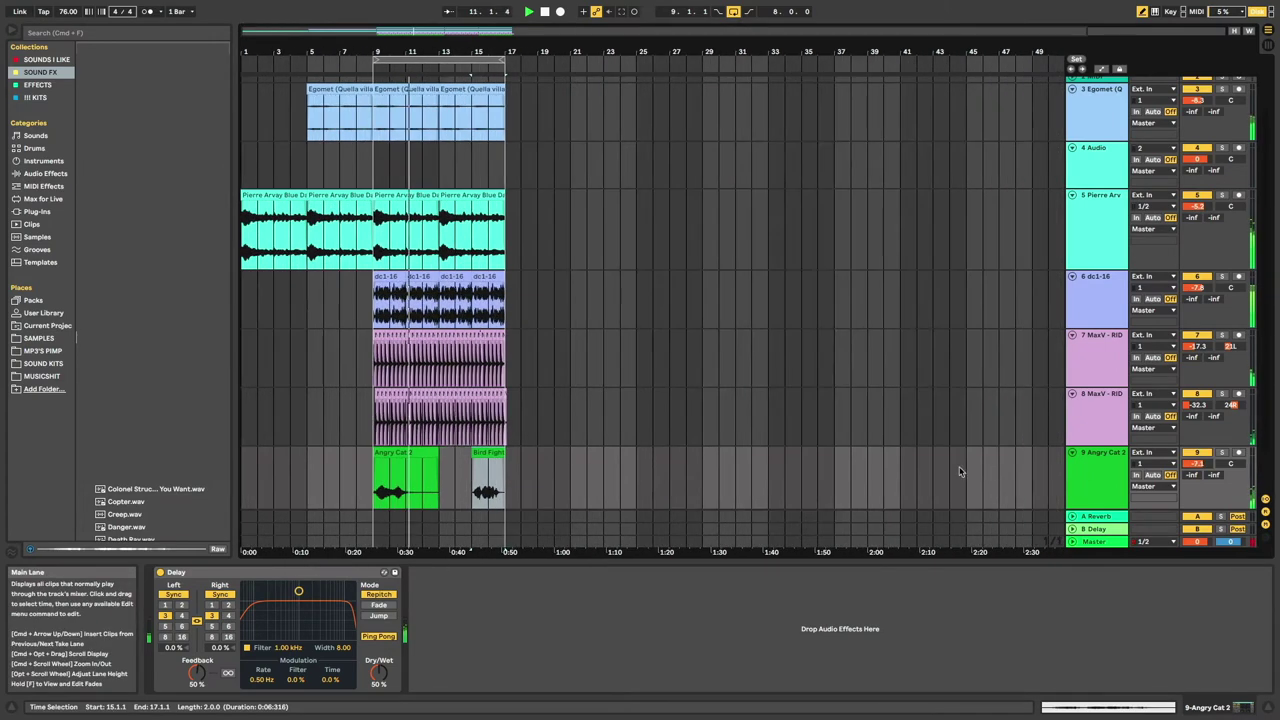
Stop playback and duplicate the second ride track's clips from bar 9 onward, including the short piece past bar 17
drag(507, 490, 507, 462)
click(507, 444)
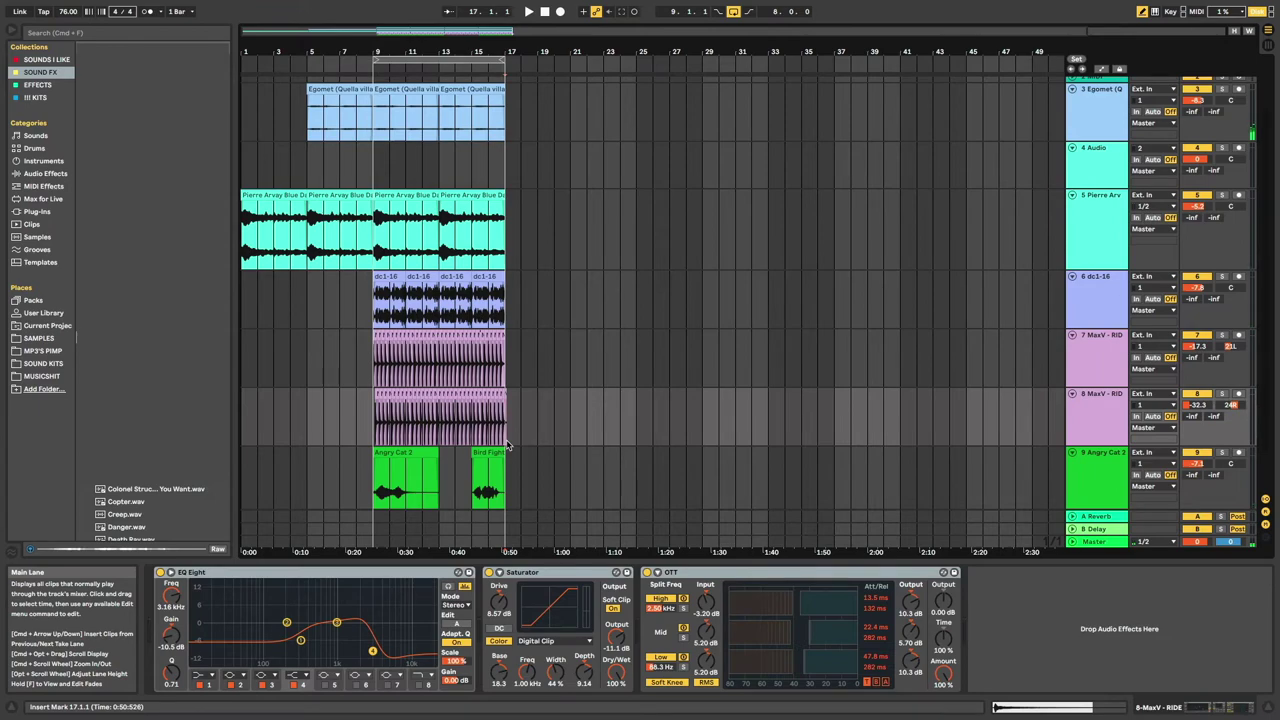
scroll(500, 430, up, 8)
click(494, 394)
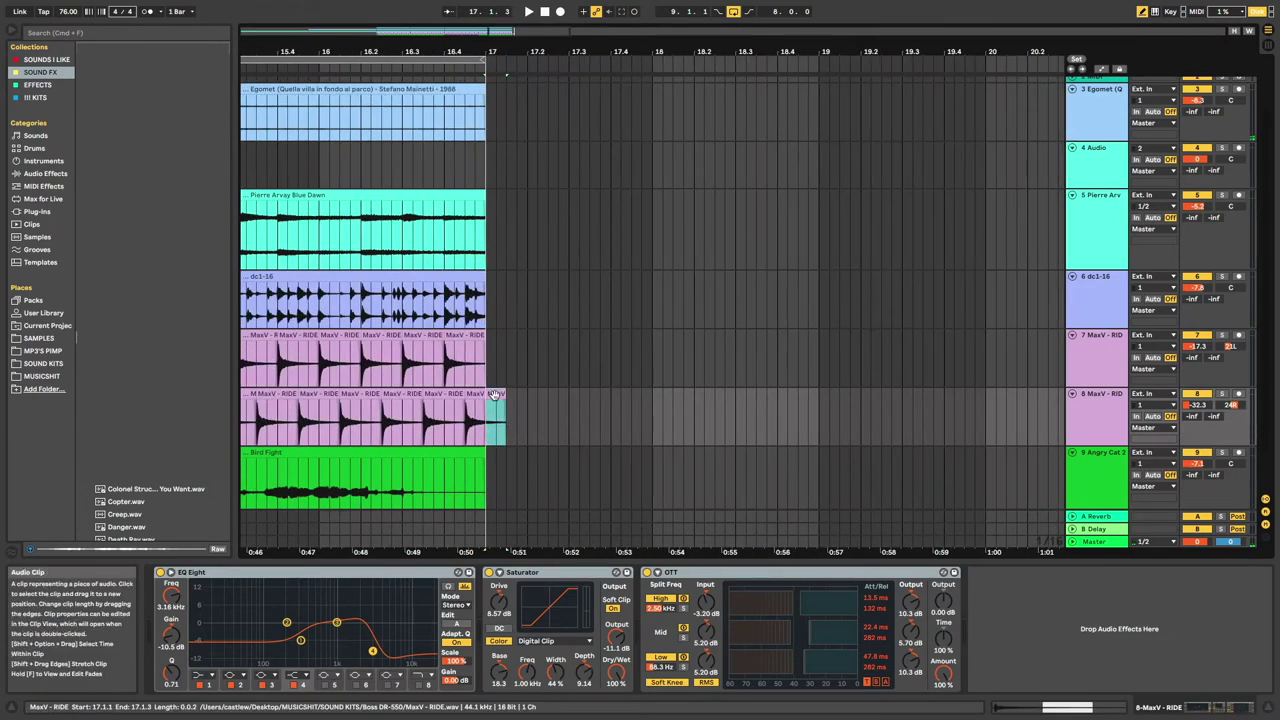
scroll(494, 394, down, 10)
drag(441, 411, 229, 405)
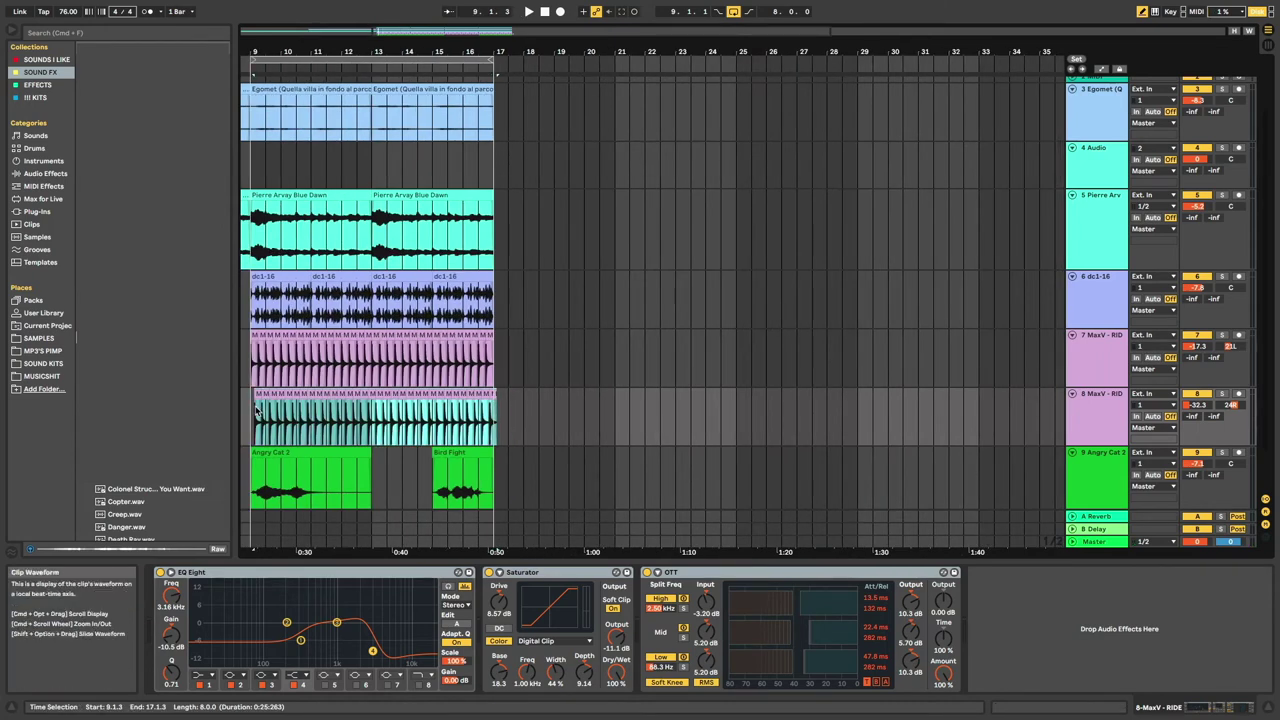
key(super+d)
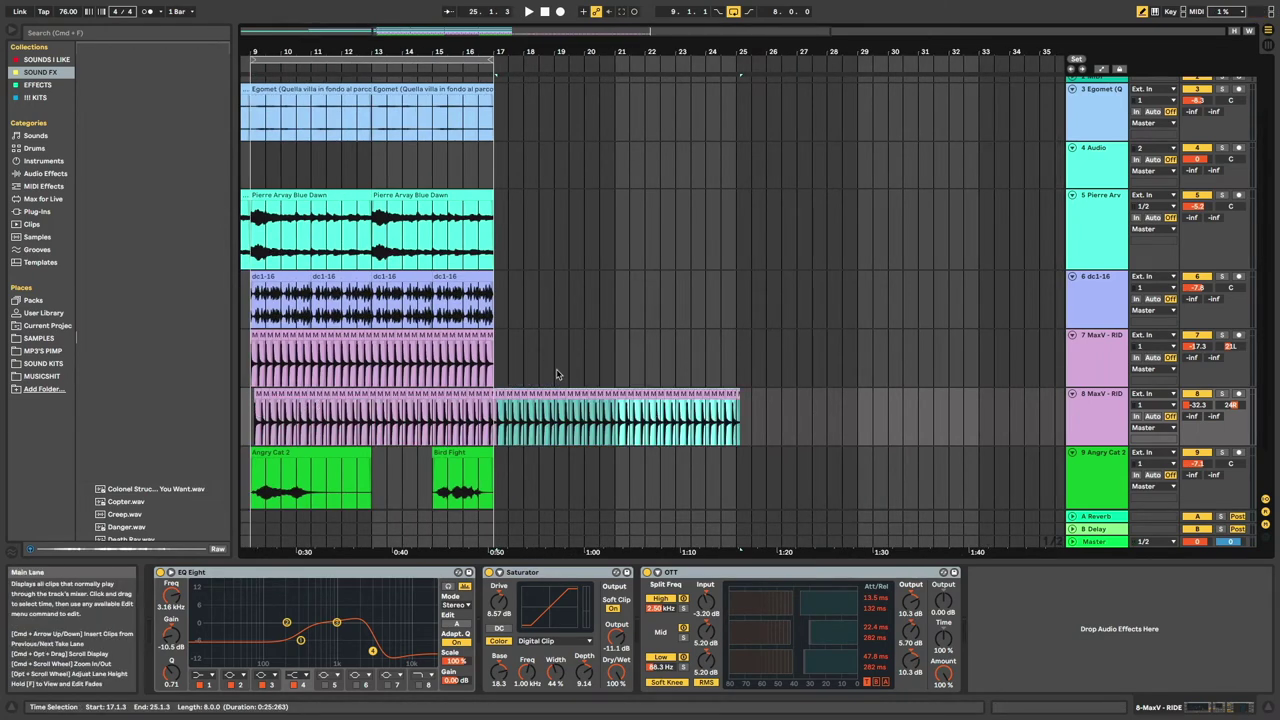
Duplicate the first ride track's clips from bars 9 to 17 so the copies start at bar 17
drag(495, 384, 262, 358)
mouse_move(527, 368)
mouse_down()
mouse_move(285, 372)
mouse_move(542, 381)
mouse_up()
key(super+d)
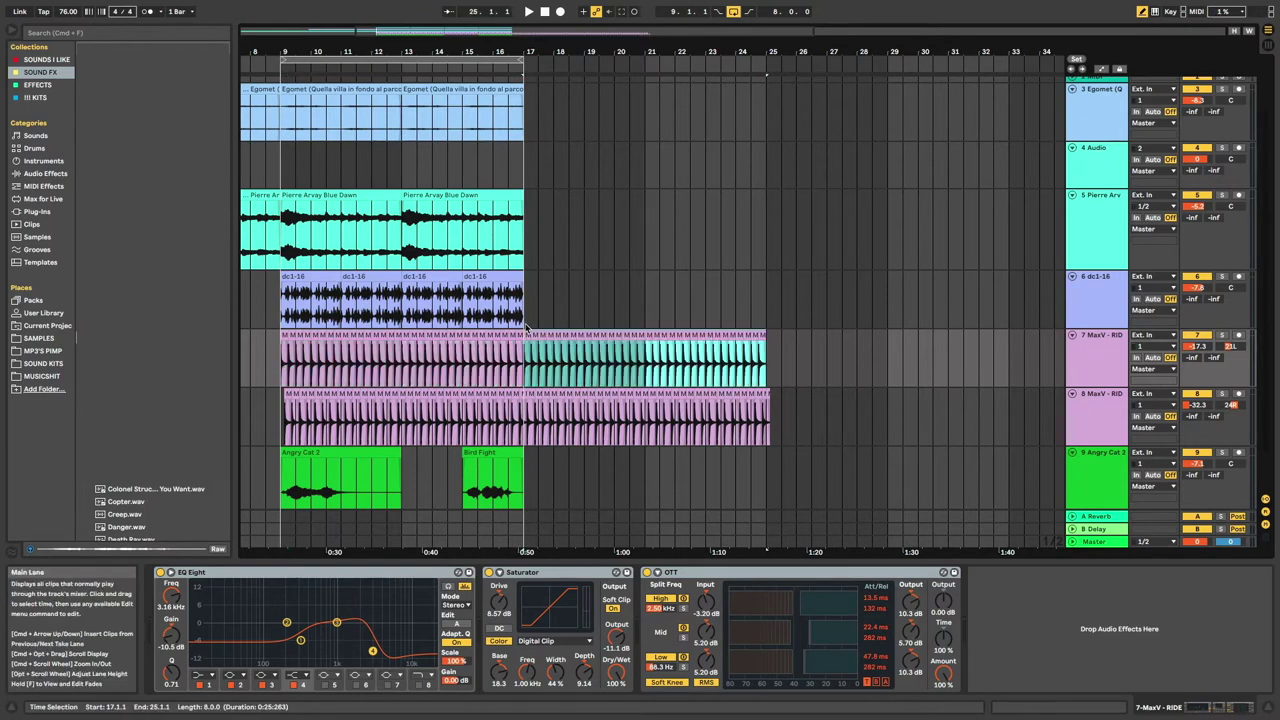
Duplicate the Pierre Arvay Blue Dawn and dc1-16 clips from bars 9 to 17 into bars 17 to 25
click(522, 326)
drag(524, 327, 328, 236)
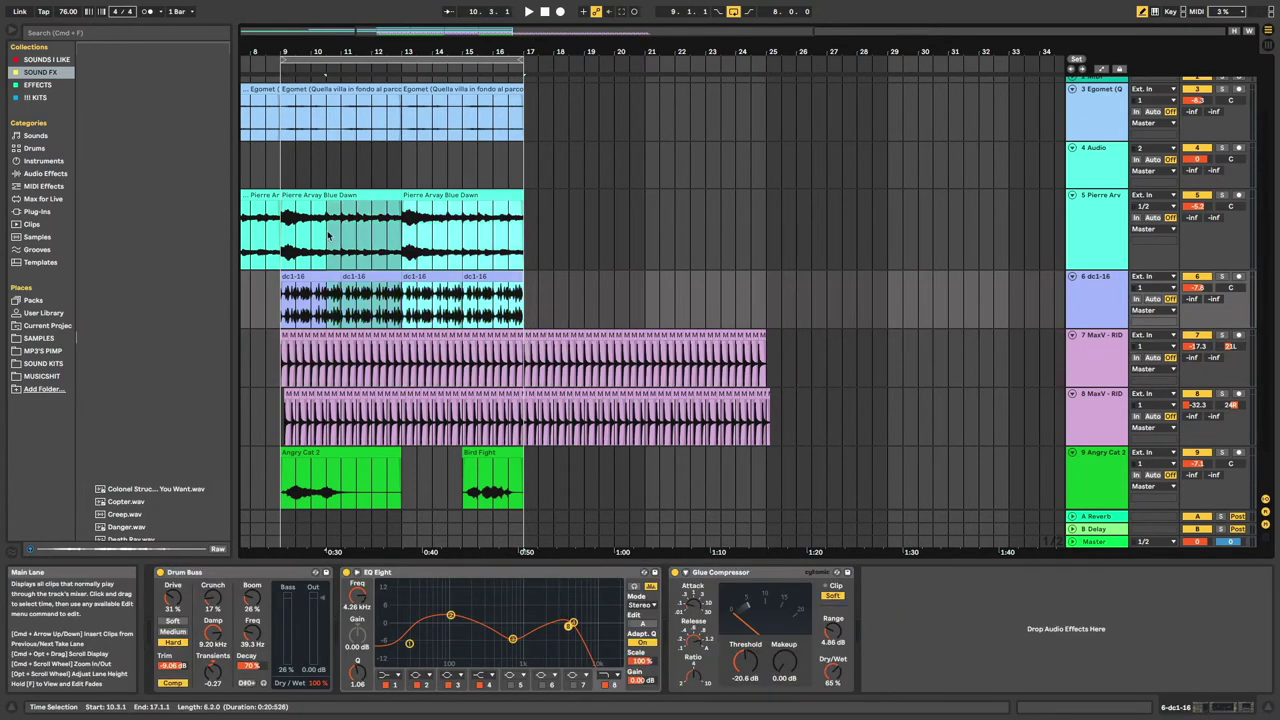
click(285, 234)
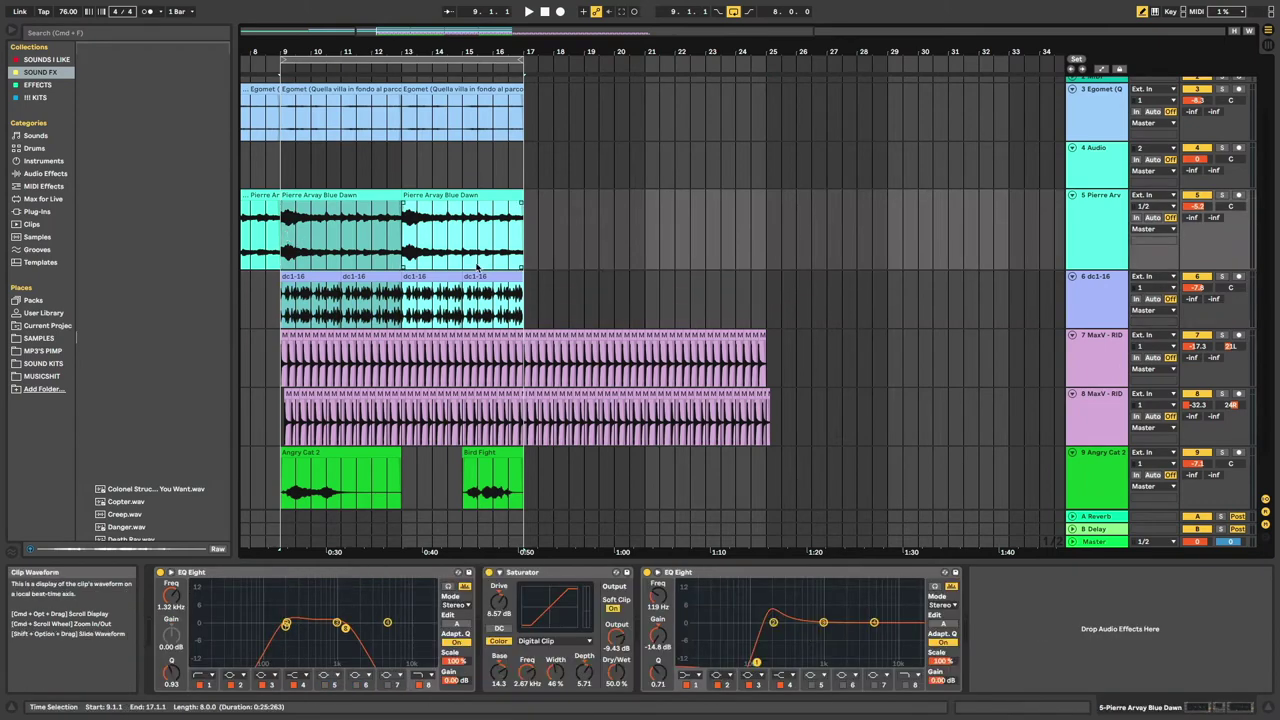
drag(527, 305, 290, 228)
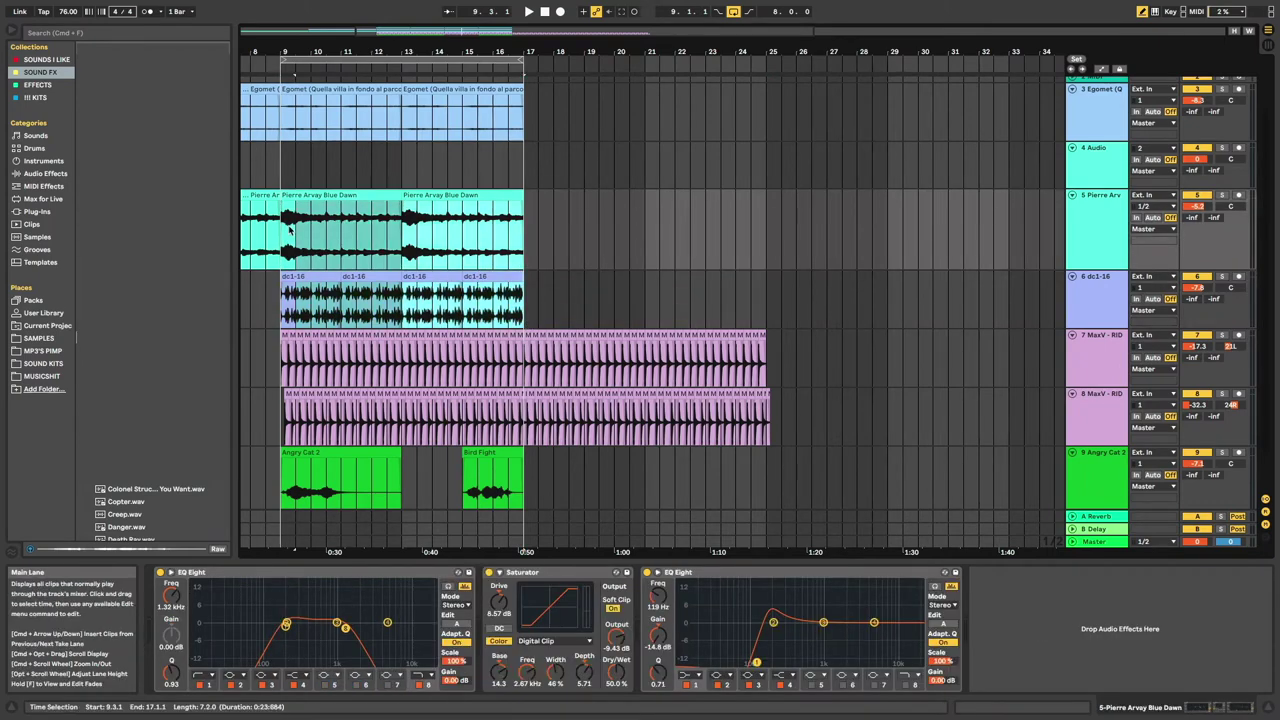
key(super+d)
scroll(503, 259, down, 3)
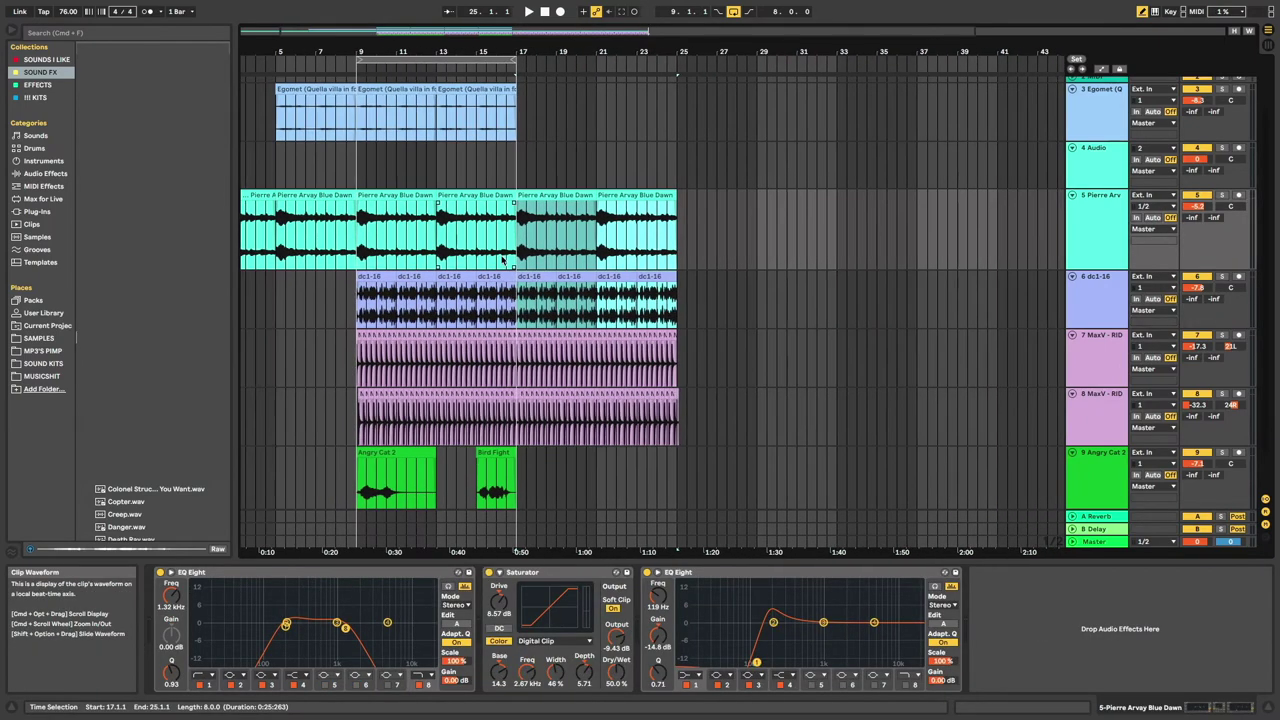
Delete the ride clips past bar 17 on both ride tracks, and duplicate their bars 9 to 17 together
scroll(517, 140, up, 3)
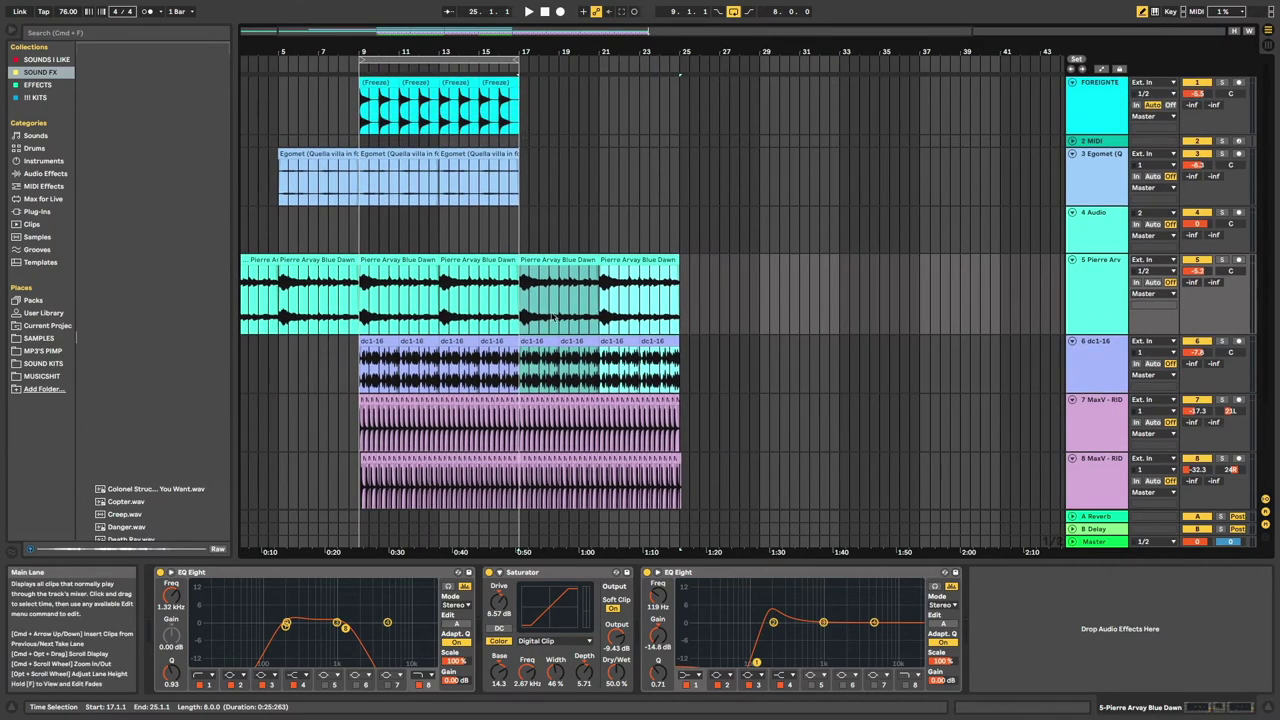
drag(686, 516, 538, 429)
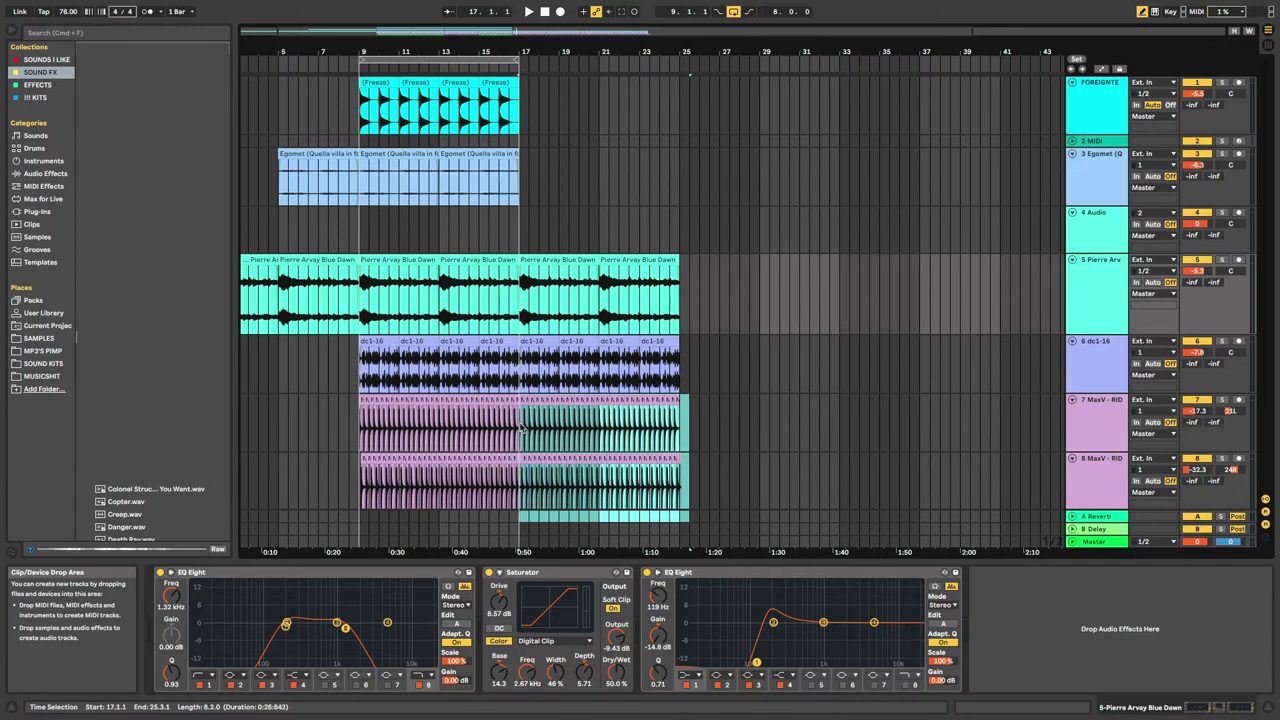
key(Delete)
drag(520, 427, 385, 490)
click(363, 490)
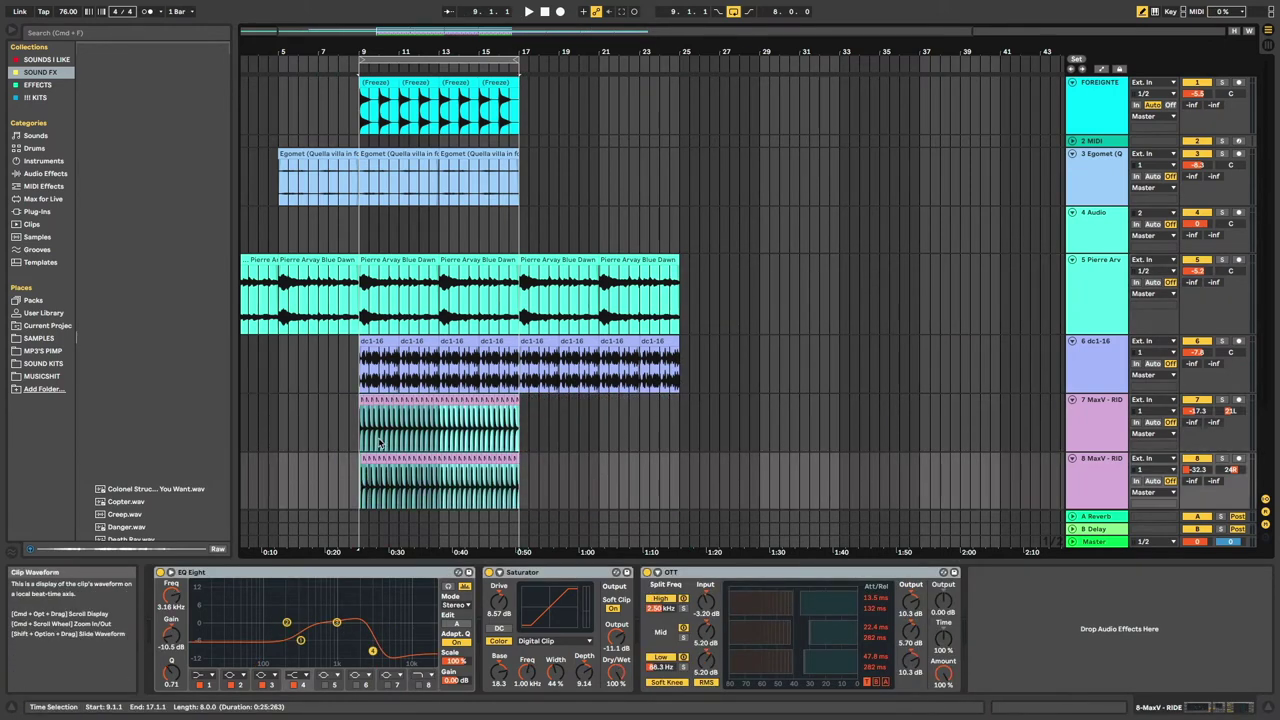
key(super+d)
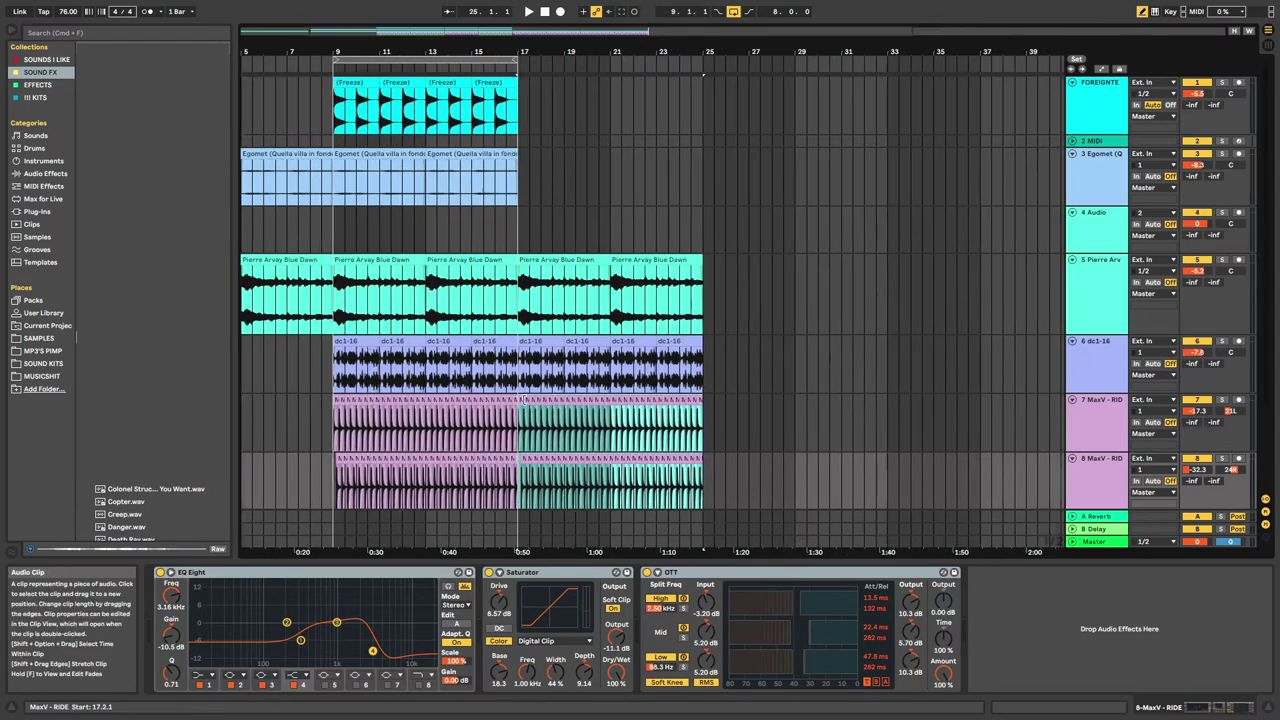
Move the duplicated ride and dc1-16 drum clips from bar 17 to bar 25
drag(522, 425, 1024, 422)
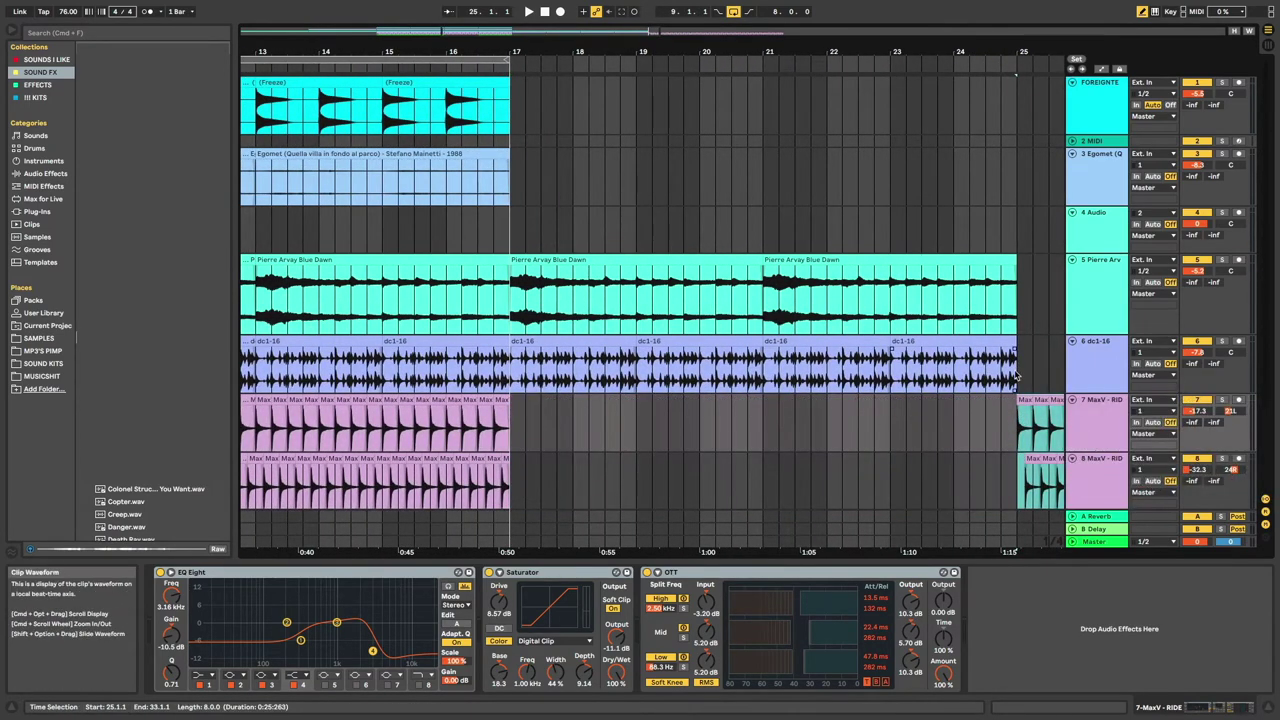
mouse_move(1018, 376)
mouse_down()
mouse_move(515, 343)
mouse_move(1019, 357)
mouse_up()
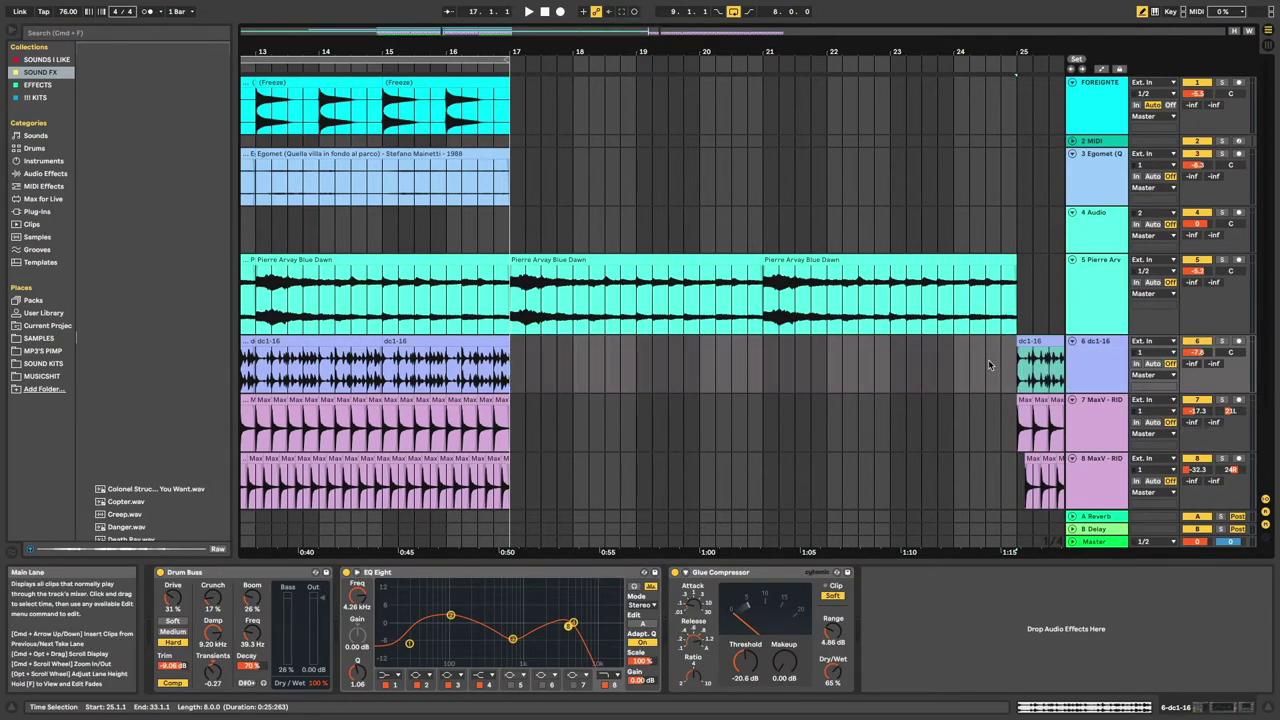
Duplicate the 808 and Egomet clips from bars 9 to 17 twice so they extend to bar 33
click(519, 196)
scroll(560, 198, left, 2)
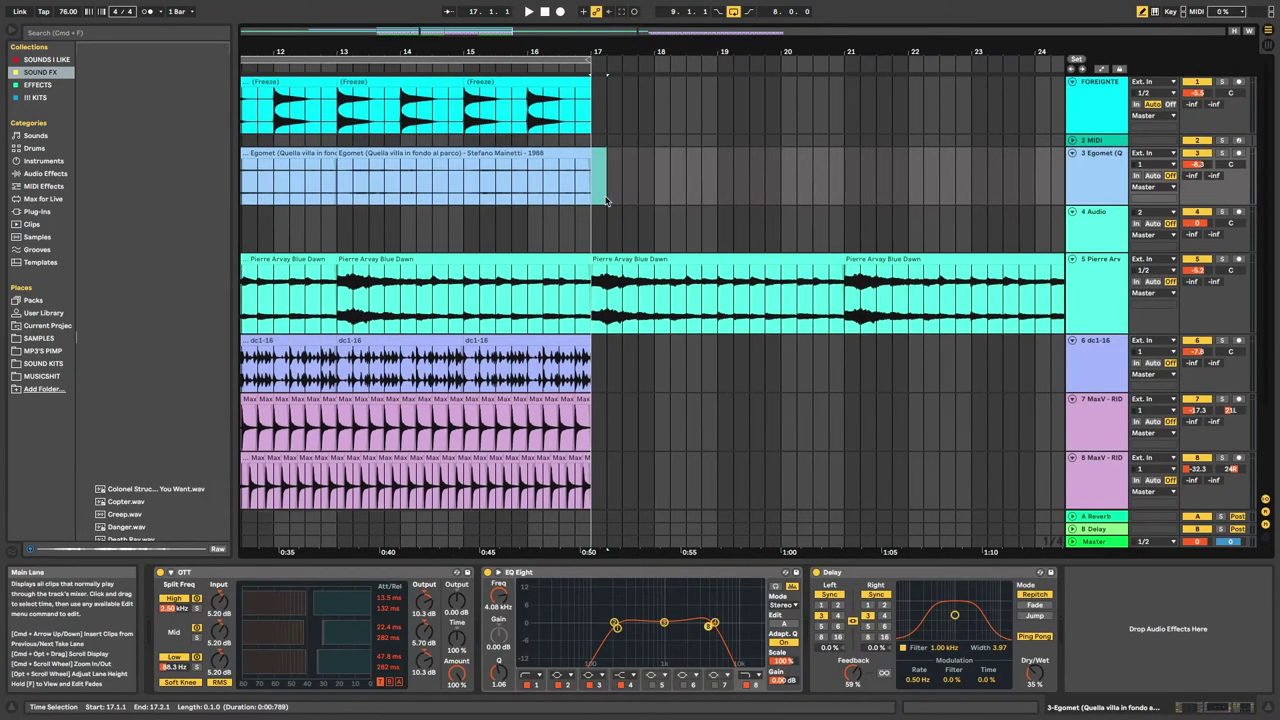
scroll(605, 198, down, 2)
scroll(604, 196, up, 3)
scroll(604, 196, down, 5)
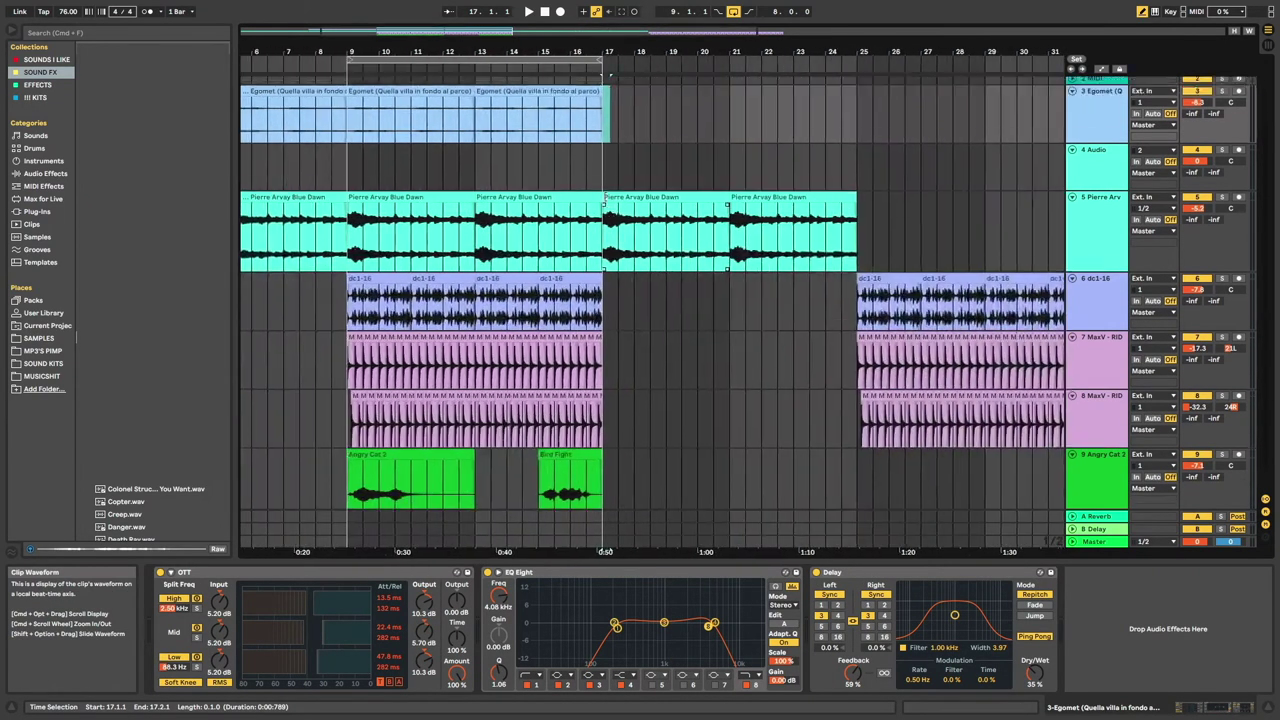
scroll(600, 195, up, 2)
drag(606, 202, 362, 108)
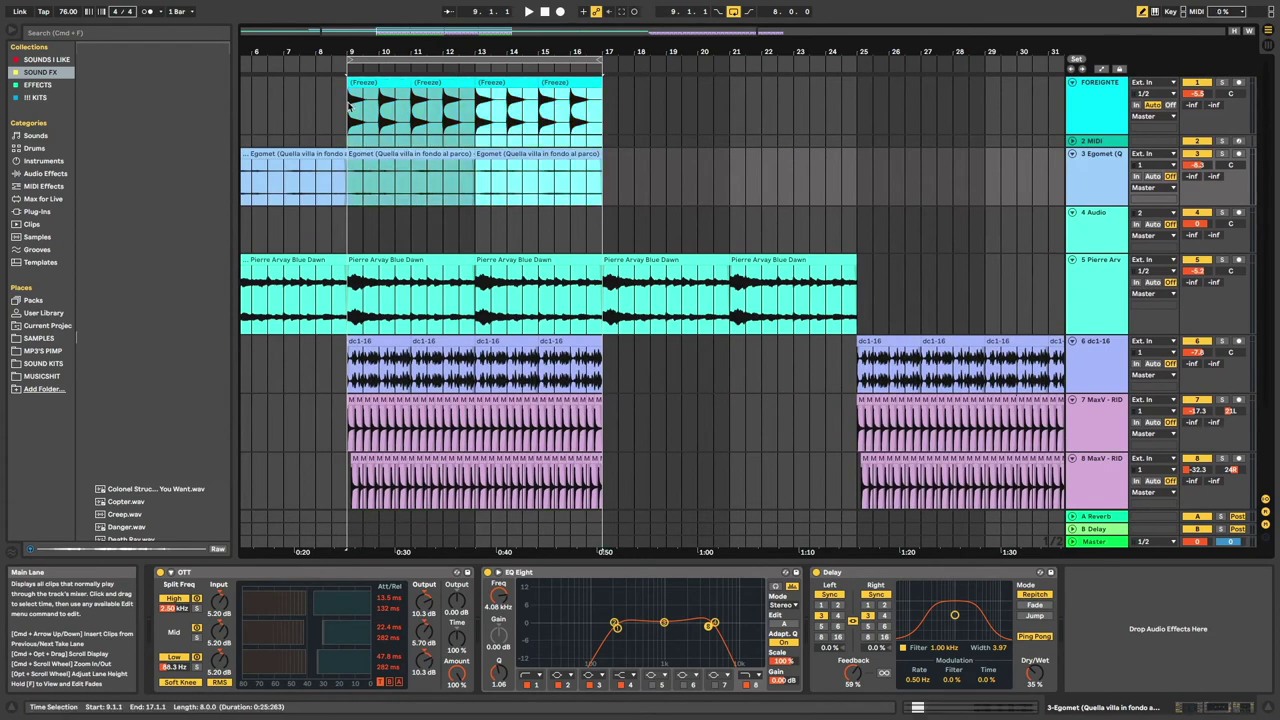
key(super+d)
key(super+d)
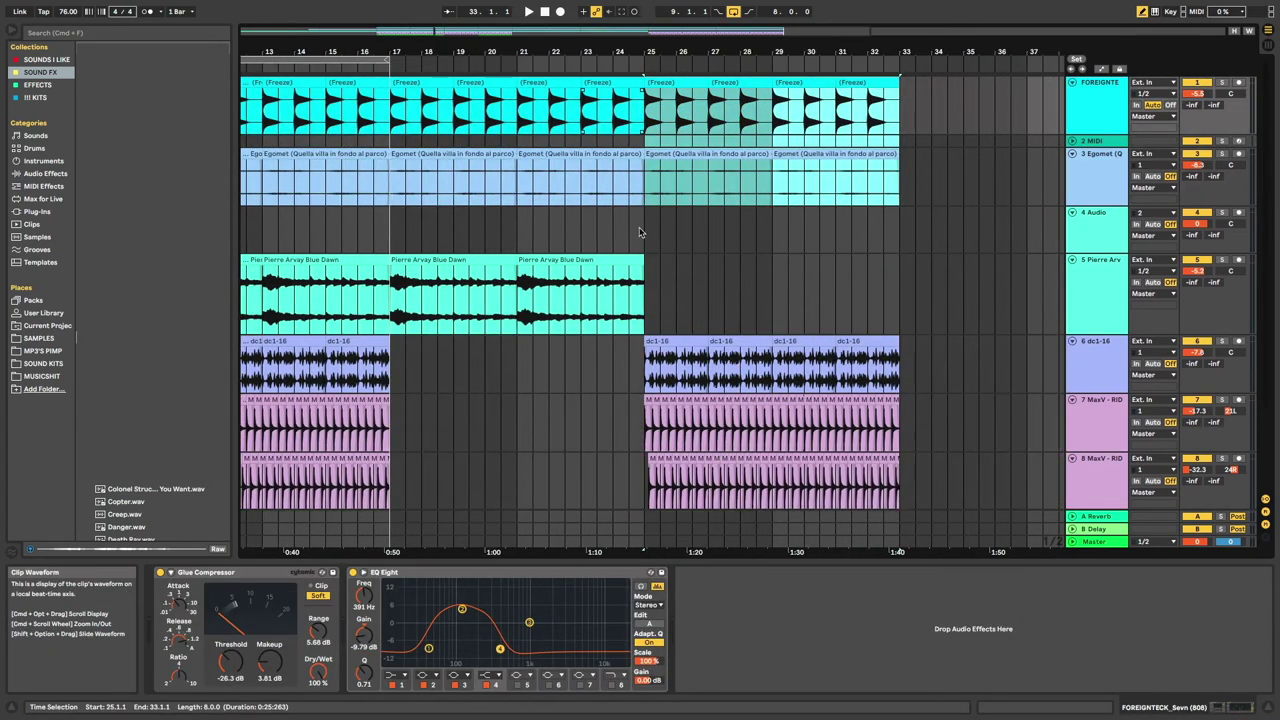
Duplicate the last four-bar Pierre Arvay Blue Dawn clip twice so the sample extends to bar 33
click(620, 259)
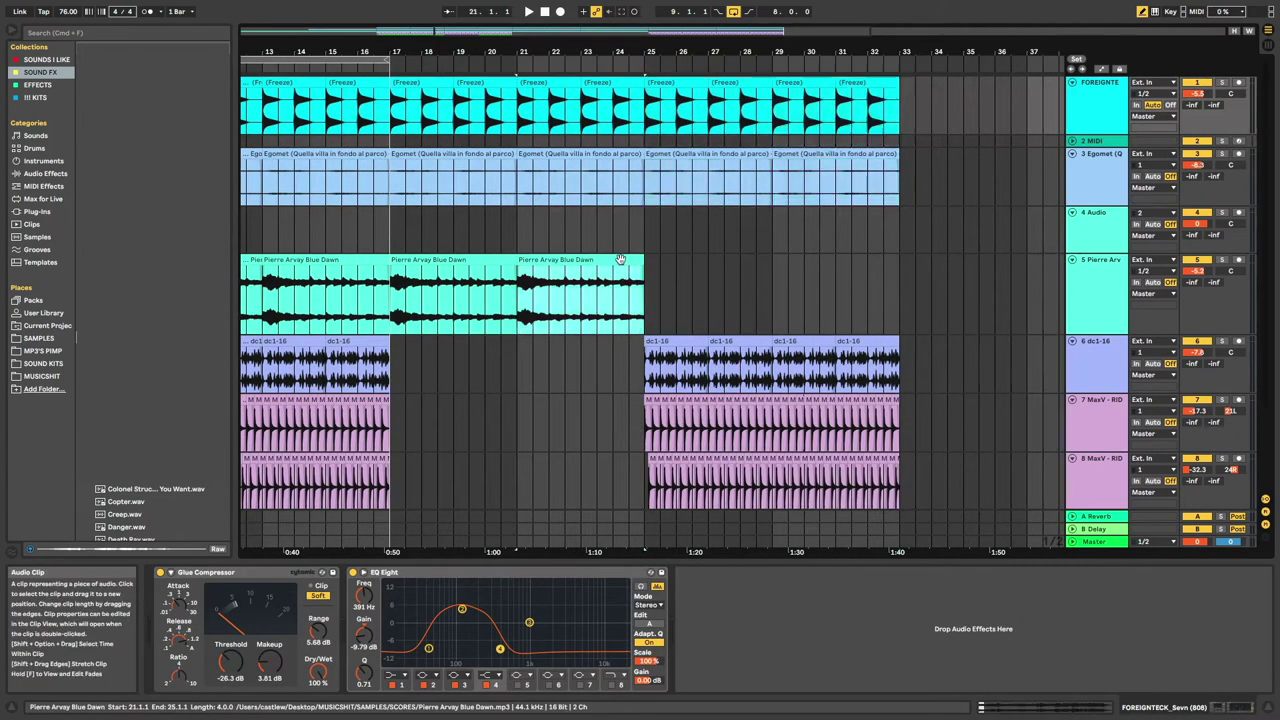
key(super+d)
key(super+d)
key(minus)
key(minus)
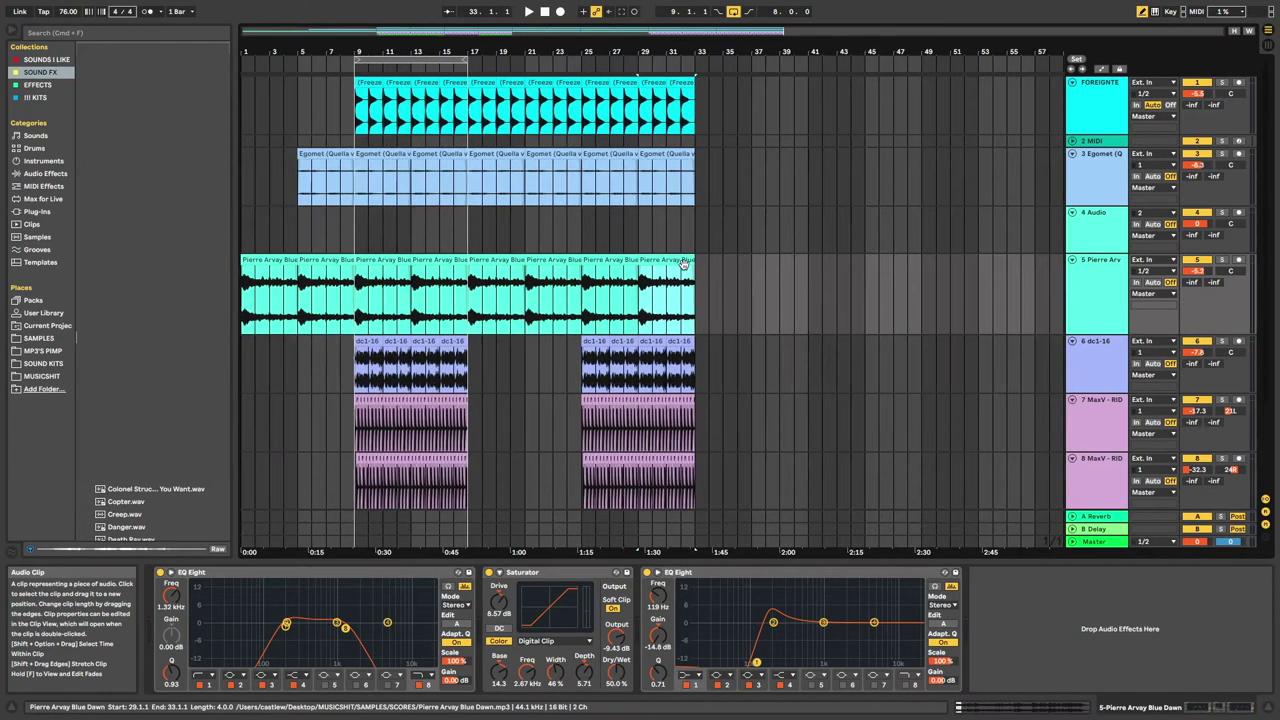
Play the extended arrangement from bar 9 and check its transition into the drumless section
click(353, 222)
key(space)
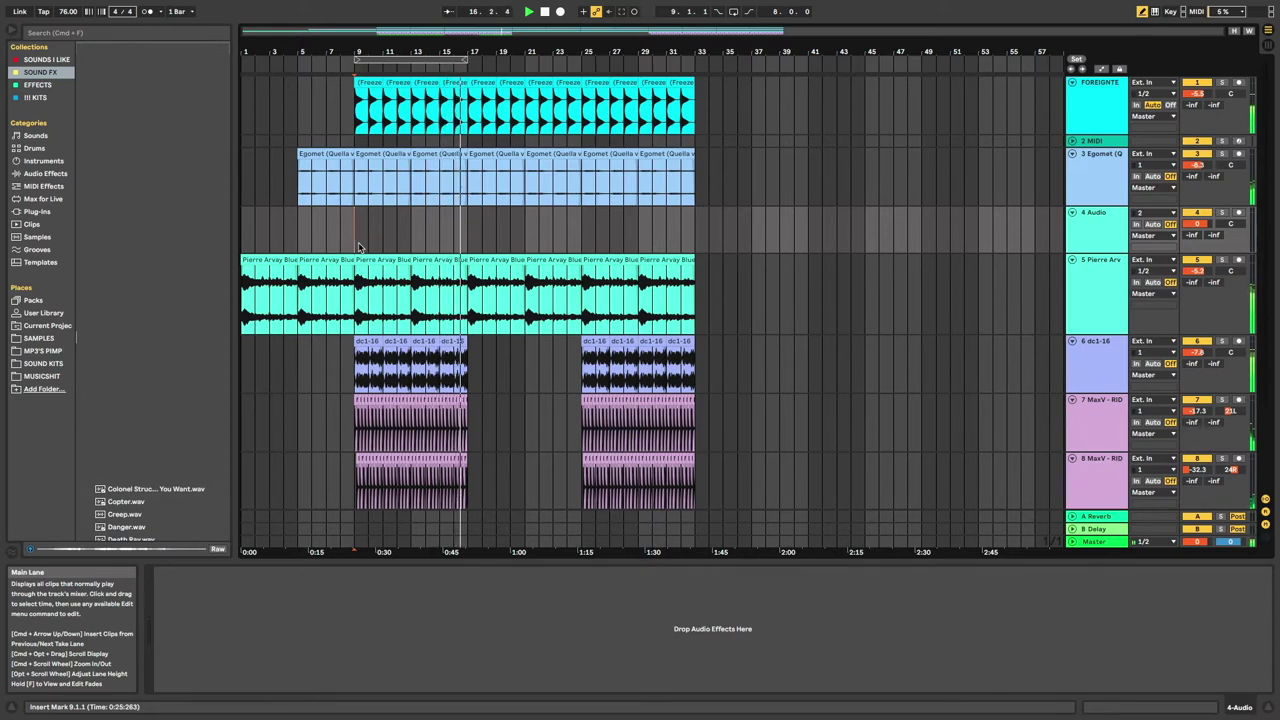
scroll(570, 360, down, 3)
scroll(569, 363, up, 3)
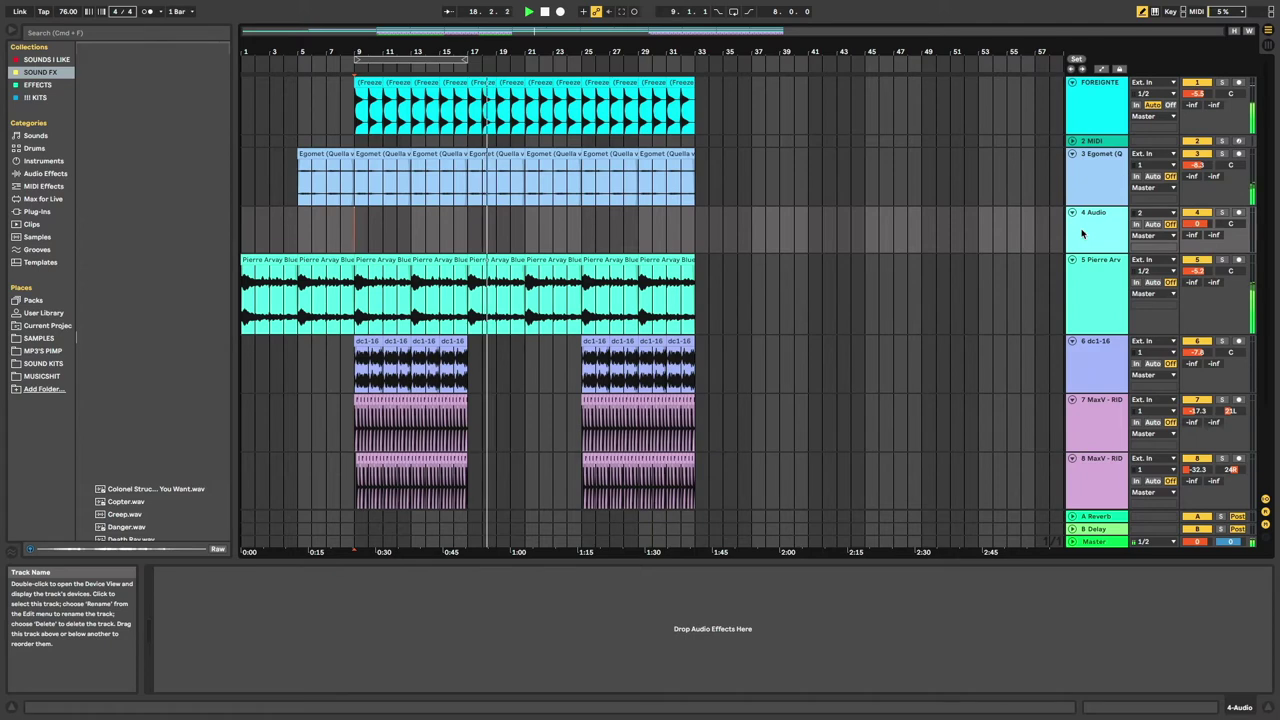
Delete the empty audio track and the unused MIDI track
key(Delete)
click(1103, 143)
key(Delete)
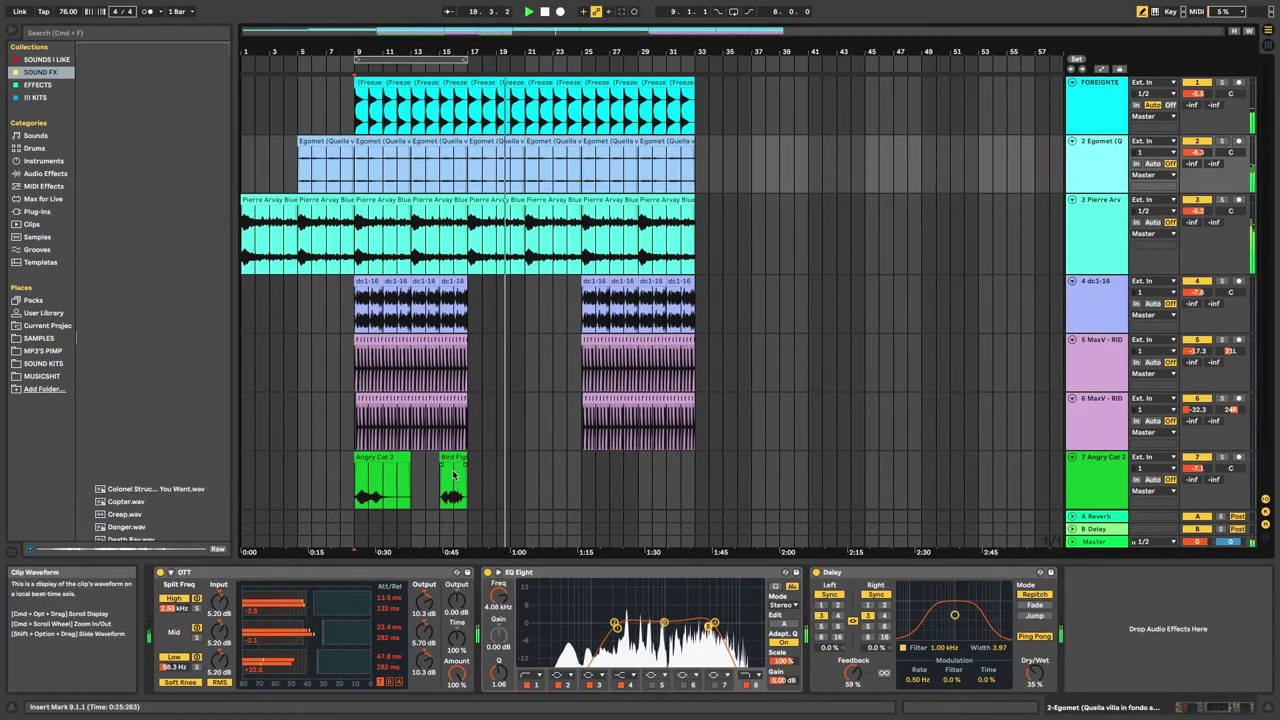
Move the Bird Fight clip to bar 21 and add a Microwave sound effect at bar 15 on the same track
drag(452, 461, 545, 468)
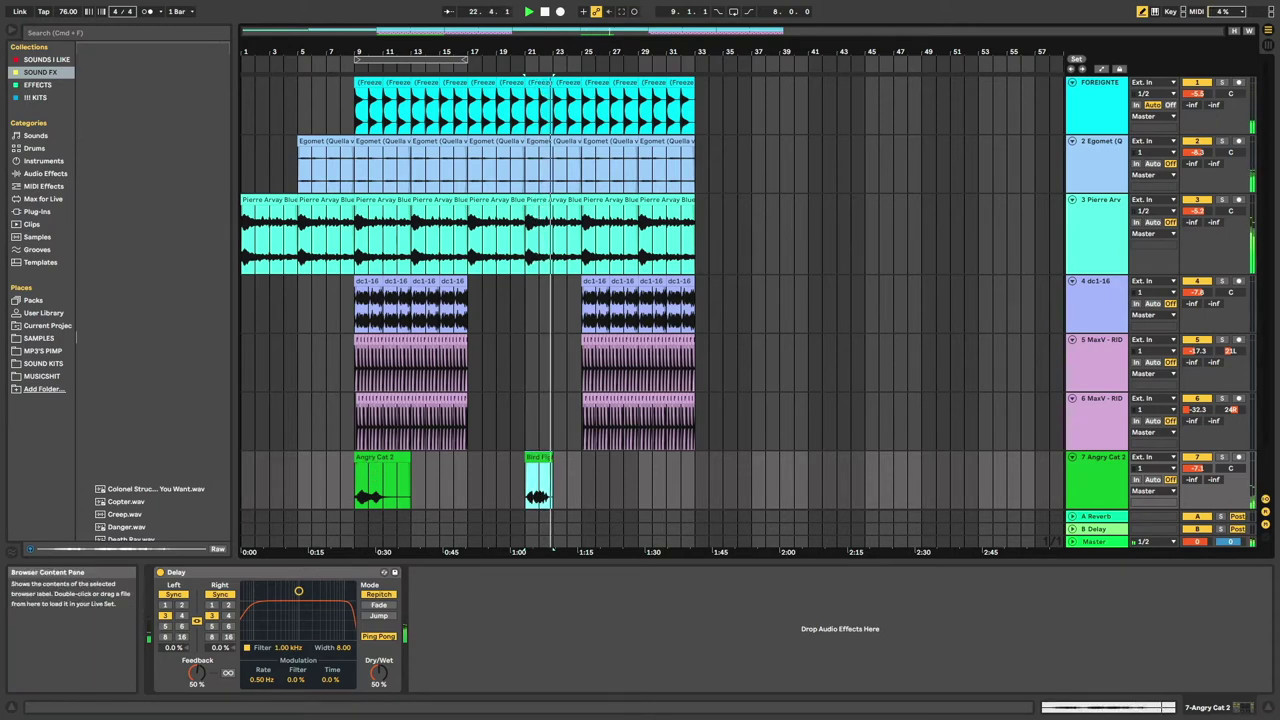
click(77, 395)
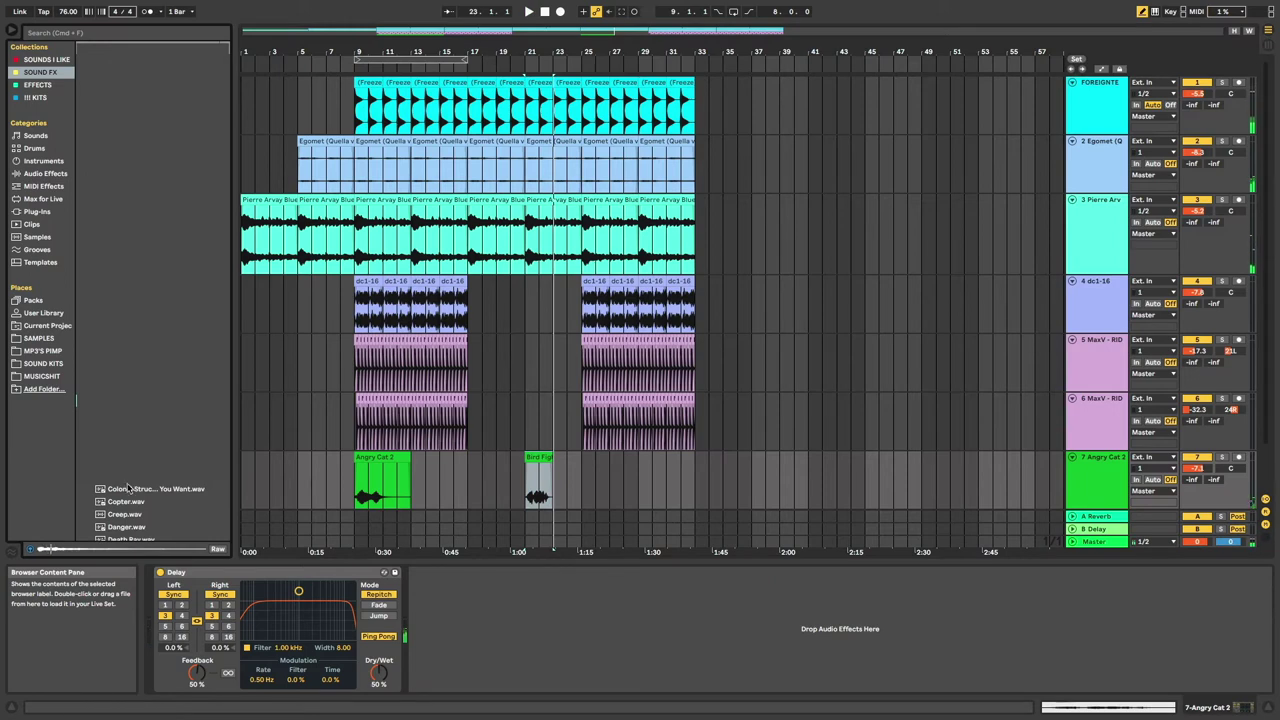
scroll(150, 510, down, 5)
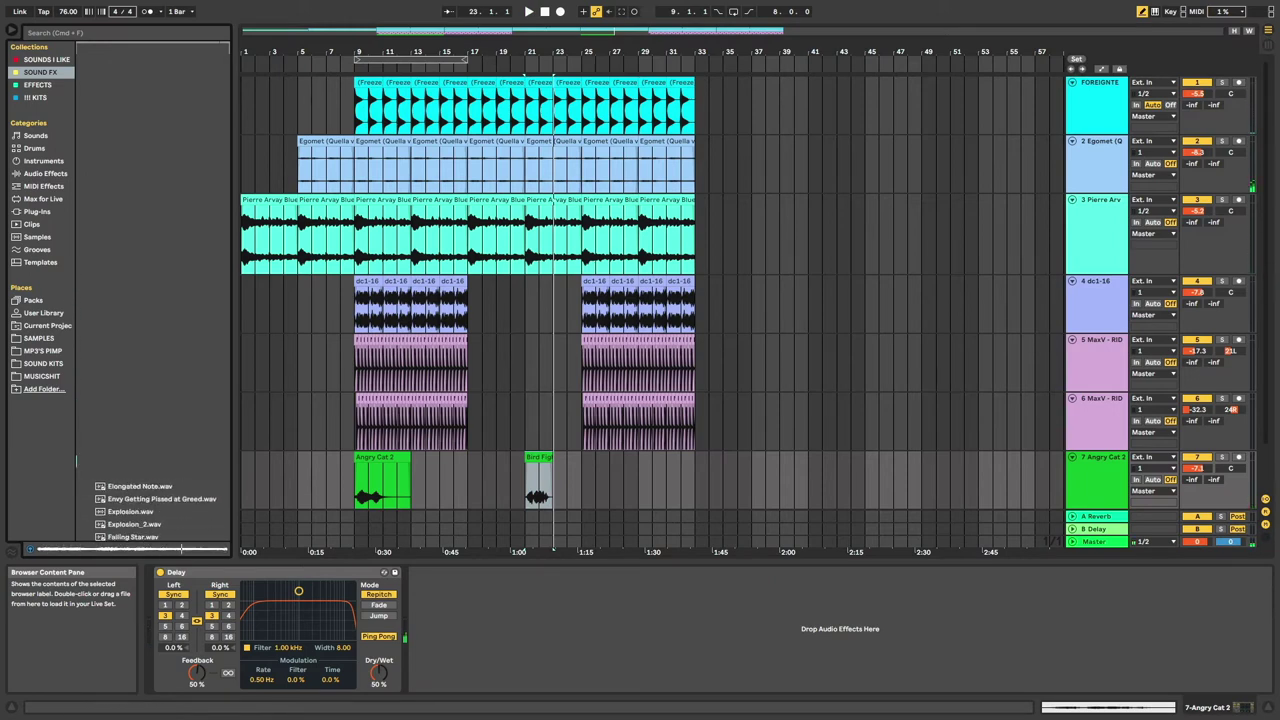
scroll(150, 510, down, 10)
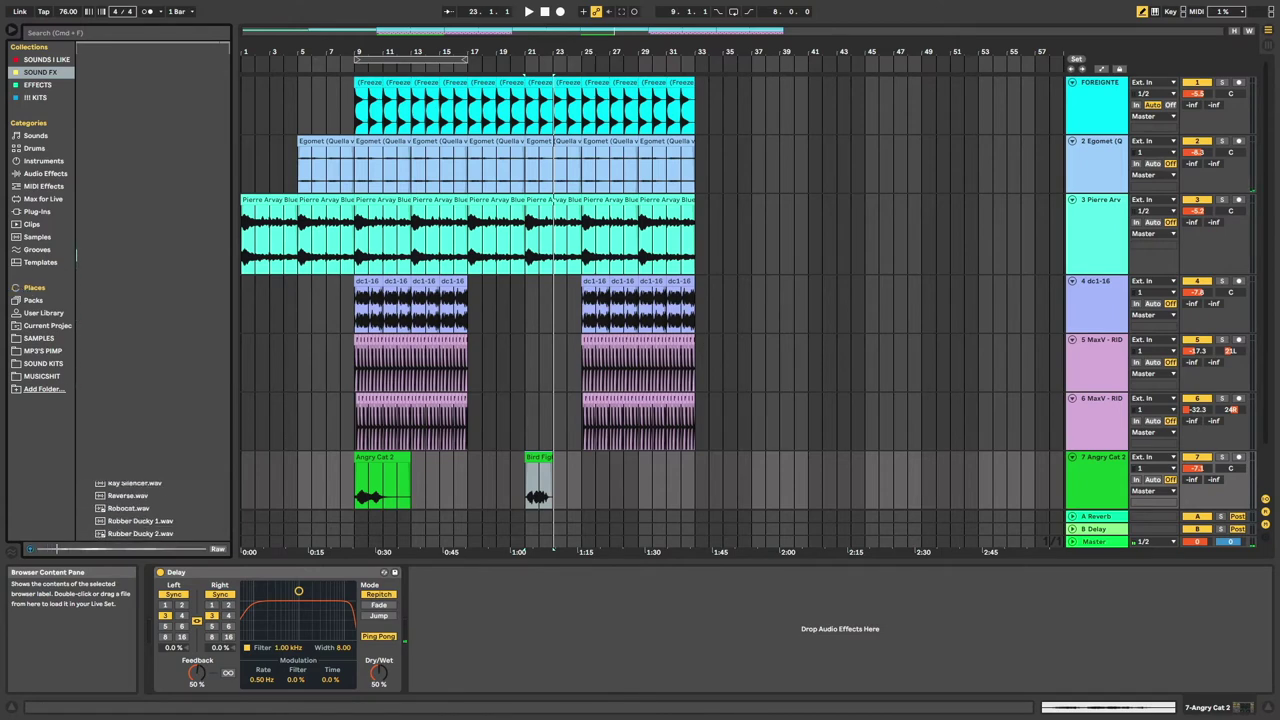
scroll(150, 510, down, 1)
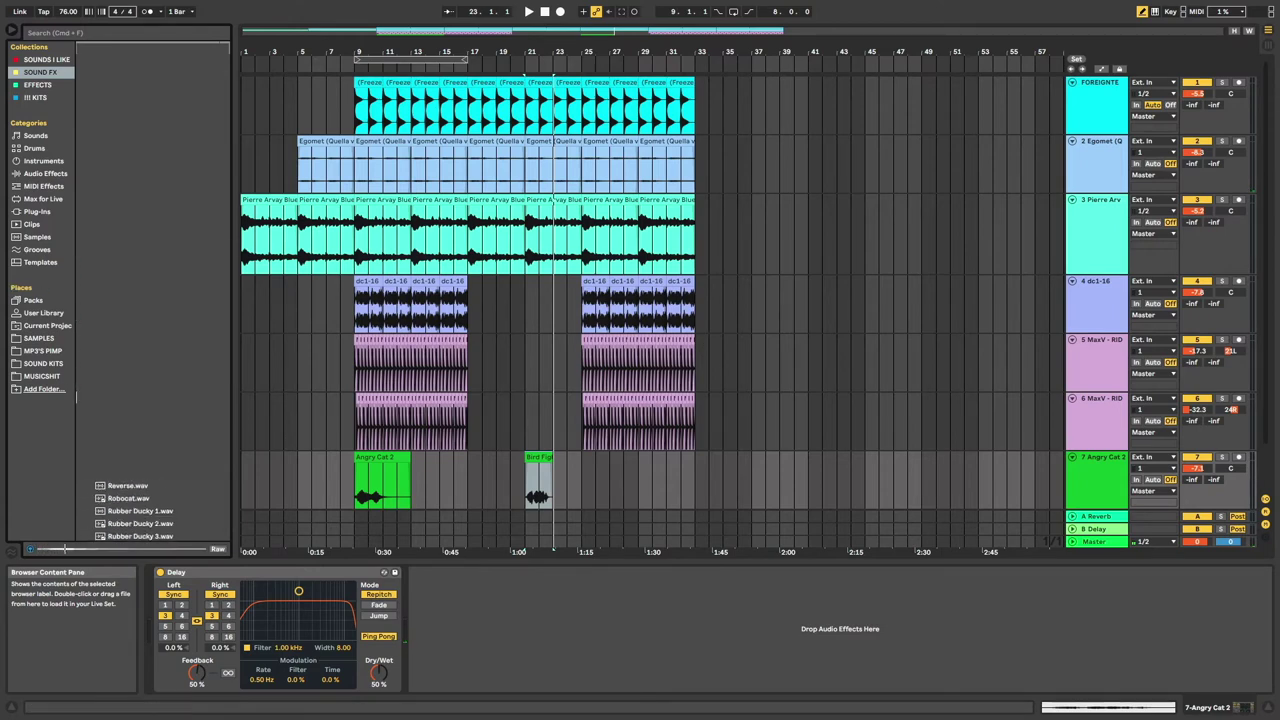
click(515, 497)
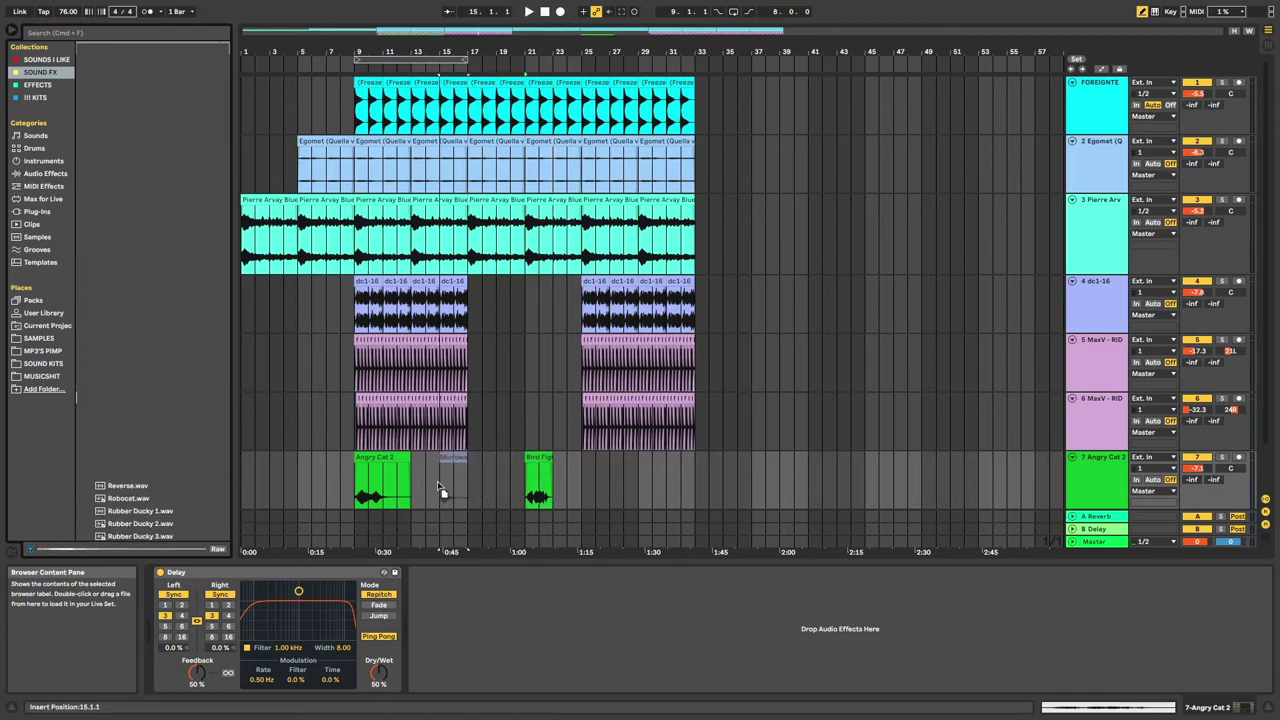
drag(440, 489, 441, 489)
Add another Microwave sound effect at bar 25 and play it against the returning drums
click(140, 423)
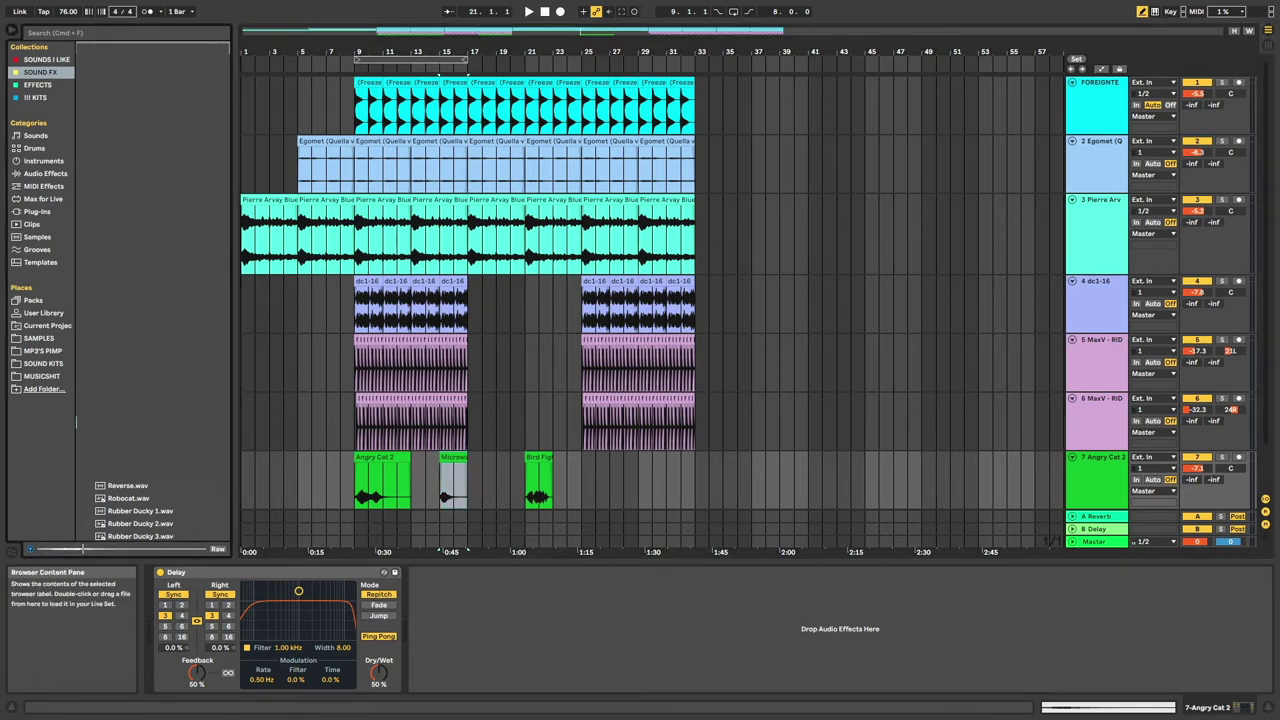
drag(140, 423, 622, 479)
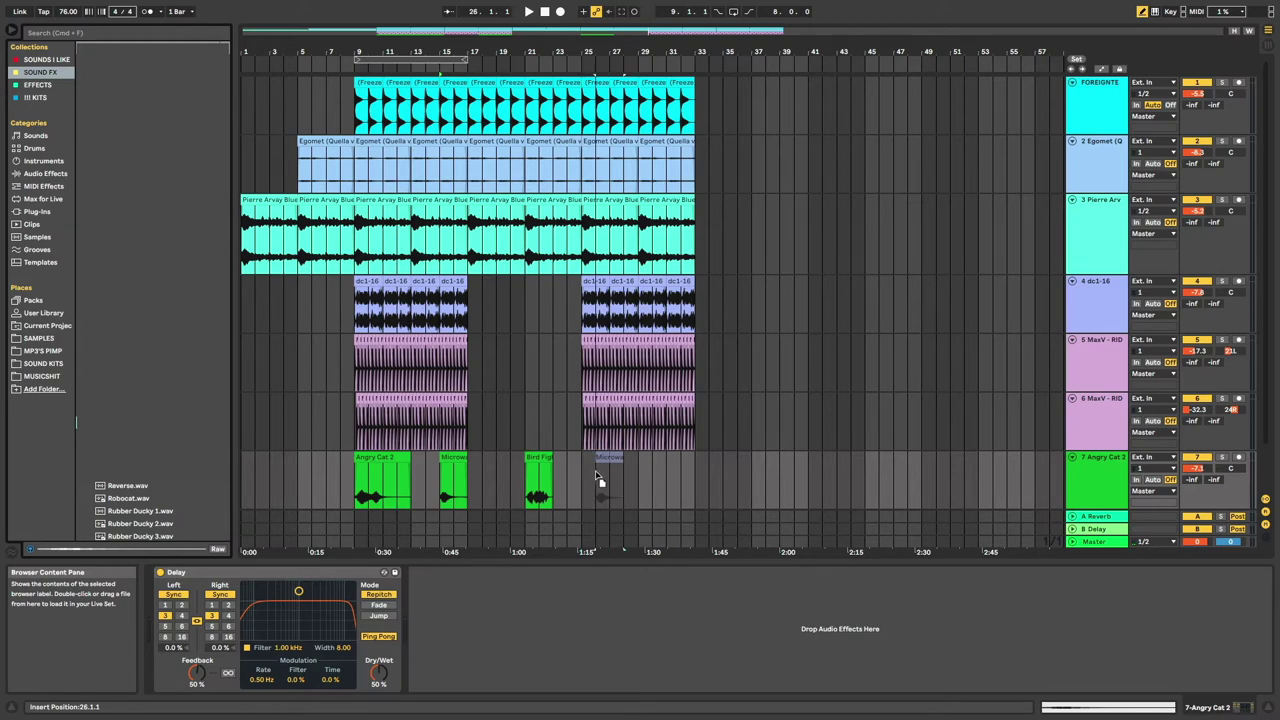
drag(589, 480, 588, 480)
key(space)
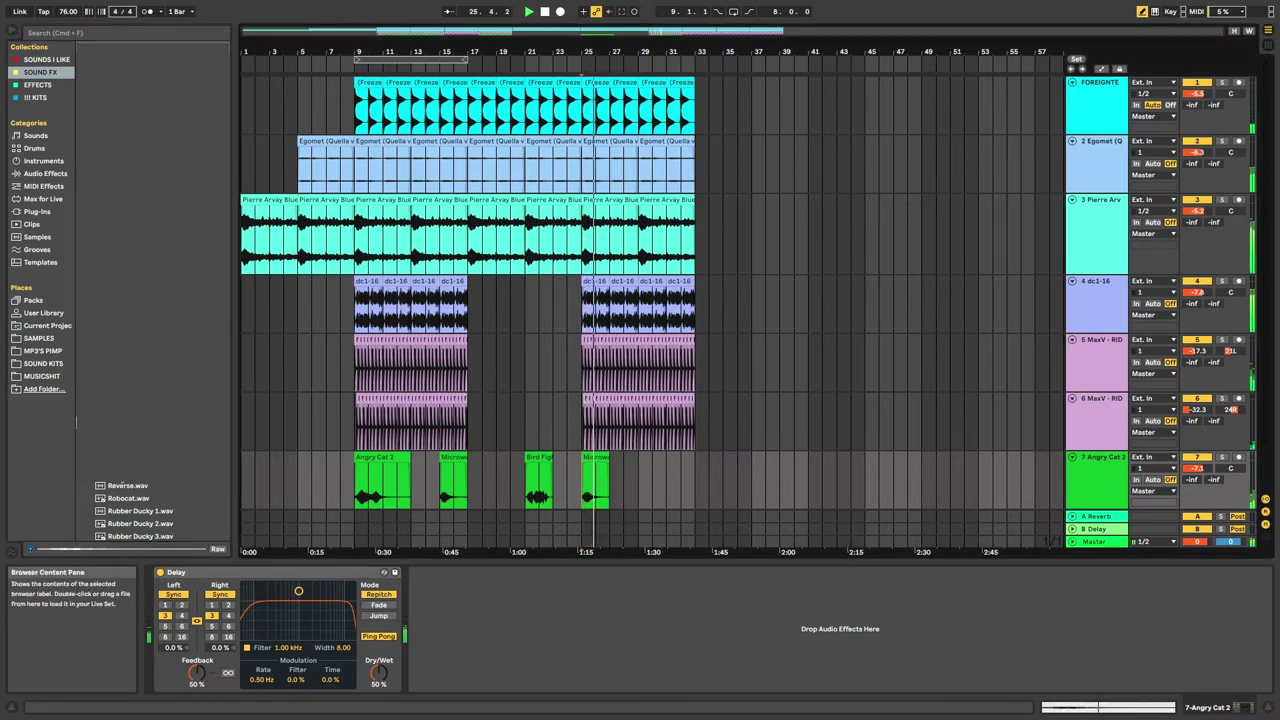
key(space)
Audition further sound effects in the SOUND FX collection and place the Spike sample at bar 29 on the effects track
click(120, 477)
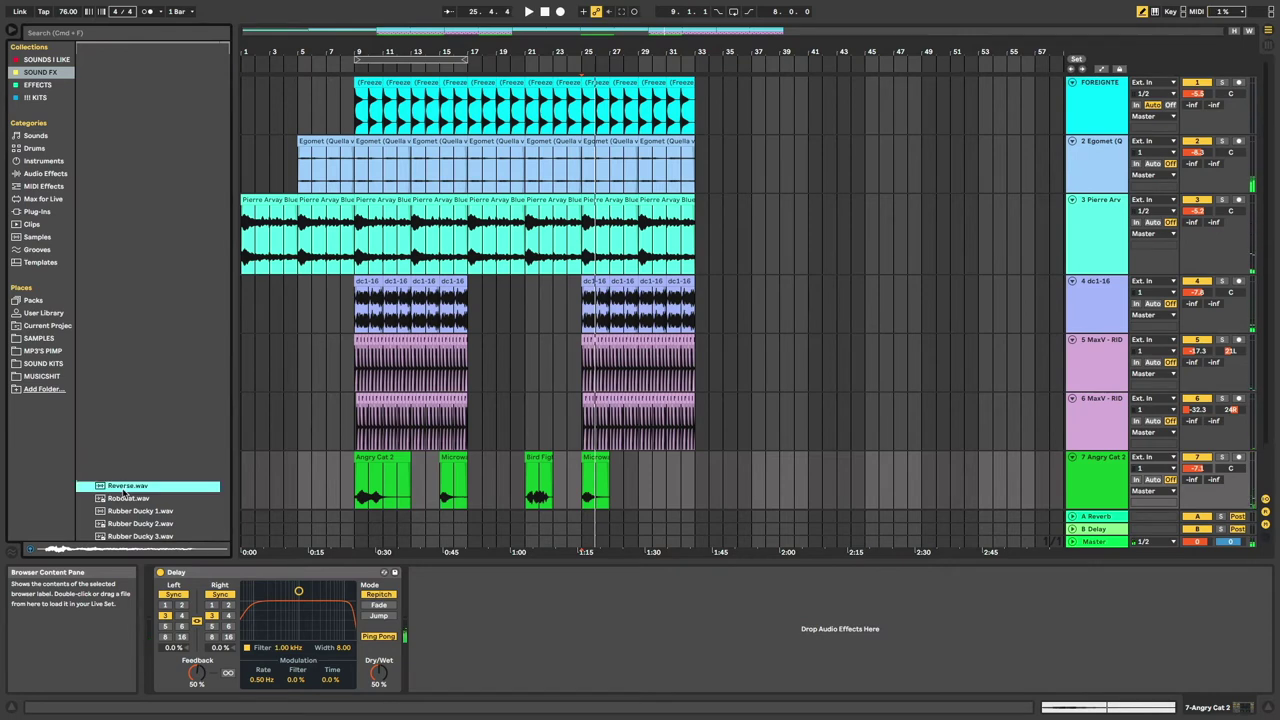
click(124, 511)
scroll(130, 500, down, 5)
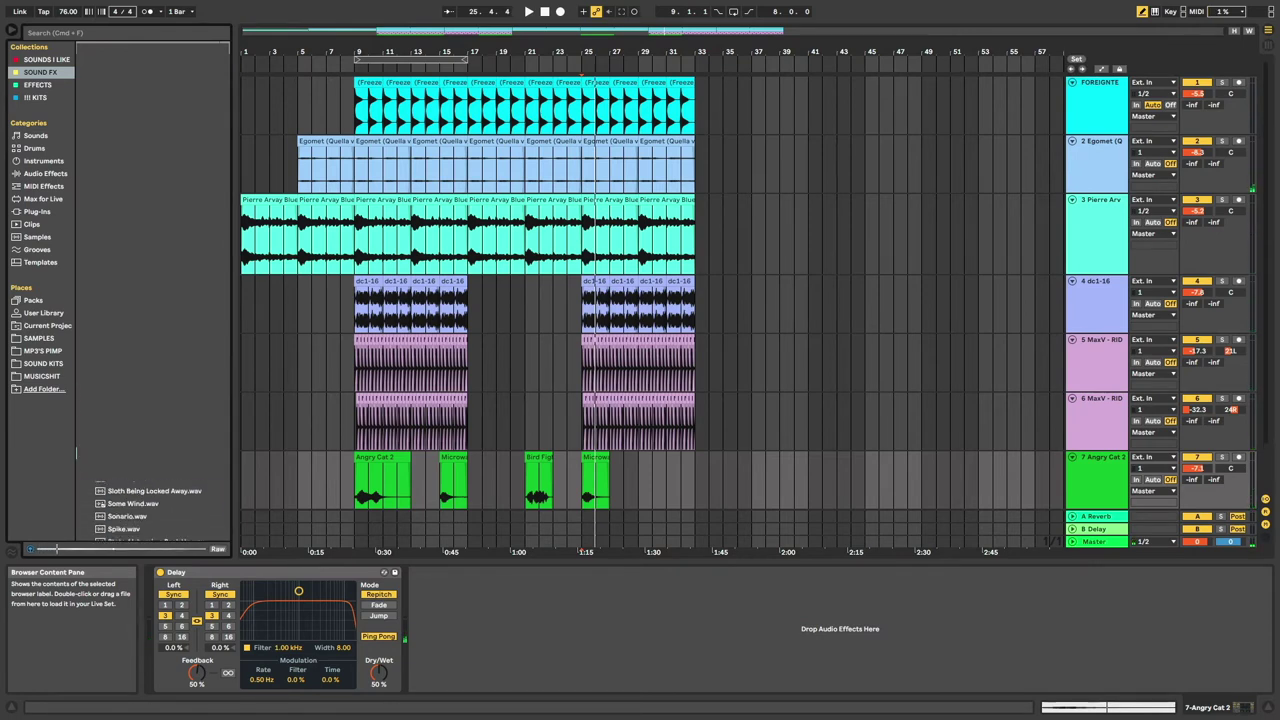
click(123, 503)
scroll(123, 503, down, 5)
key(Up)
key(Up)
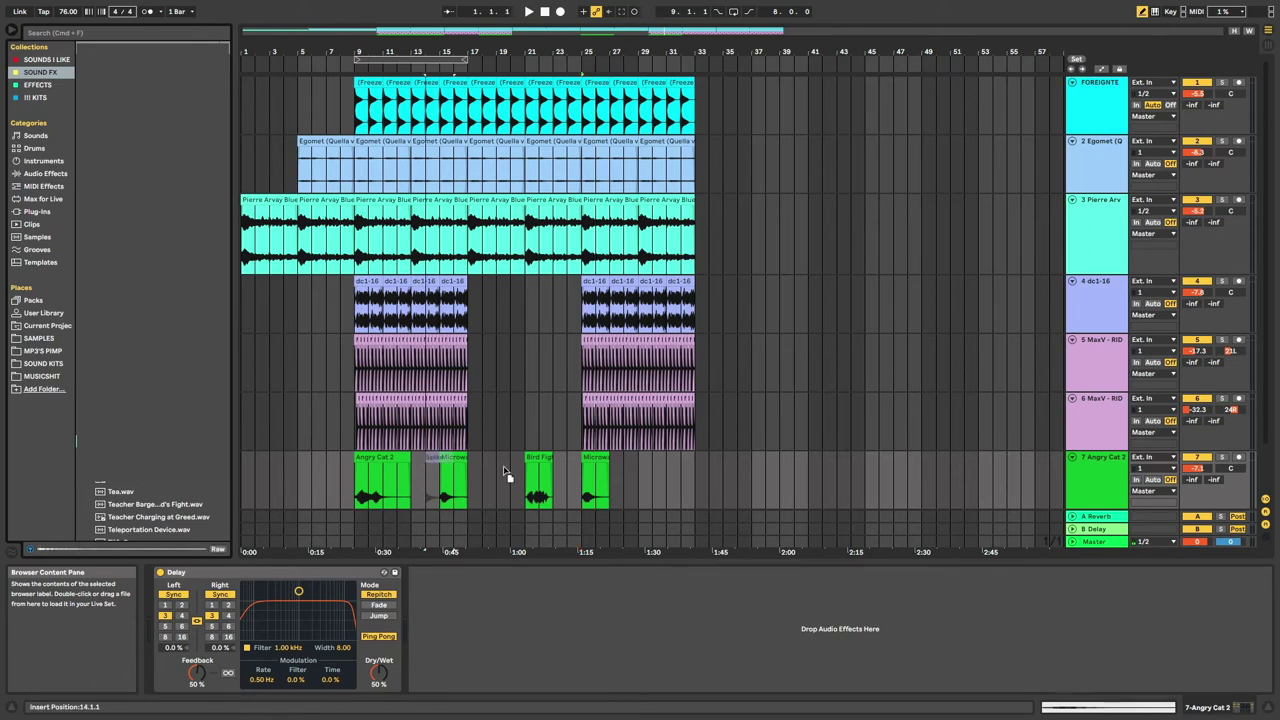
drag(645, 500, 640, 494)
Play the arrangement from bar 29 to check the Spike effect with the drums
key(space)
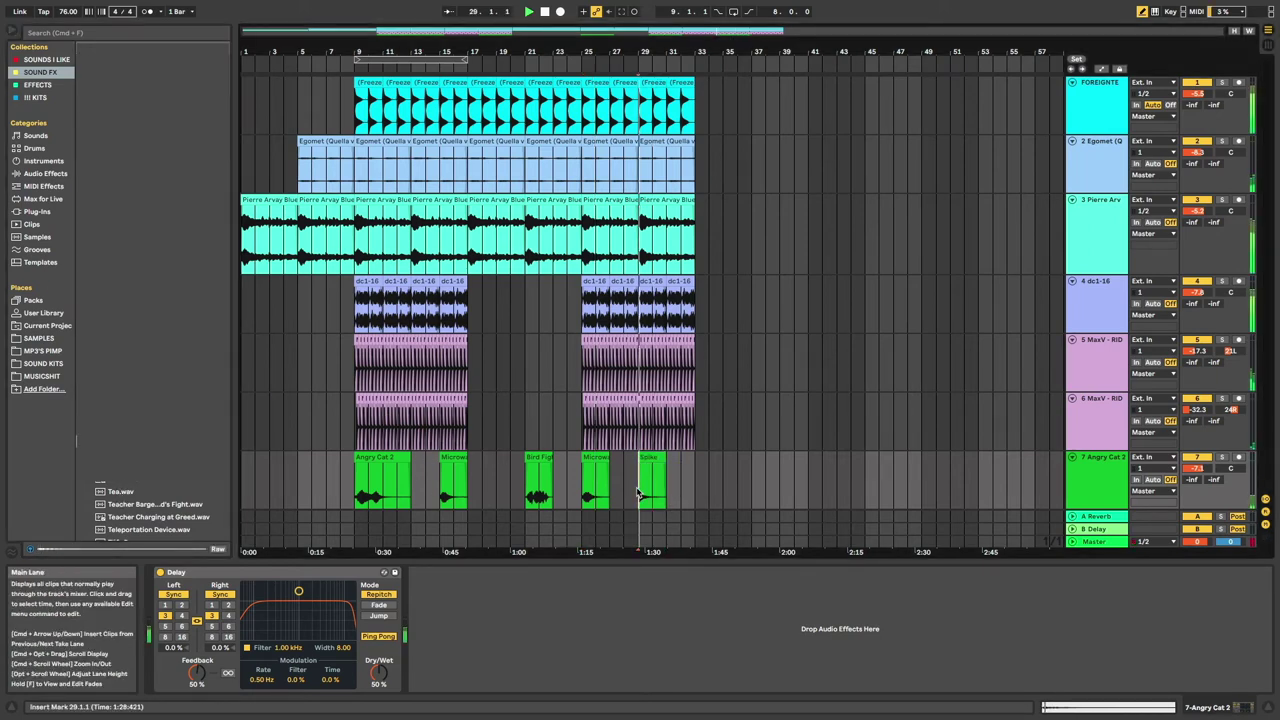
click(690, 420)
click(693, 331)
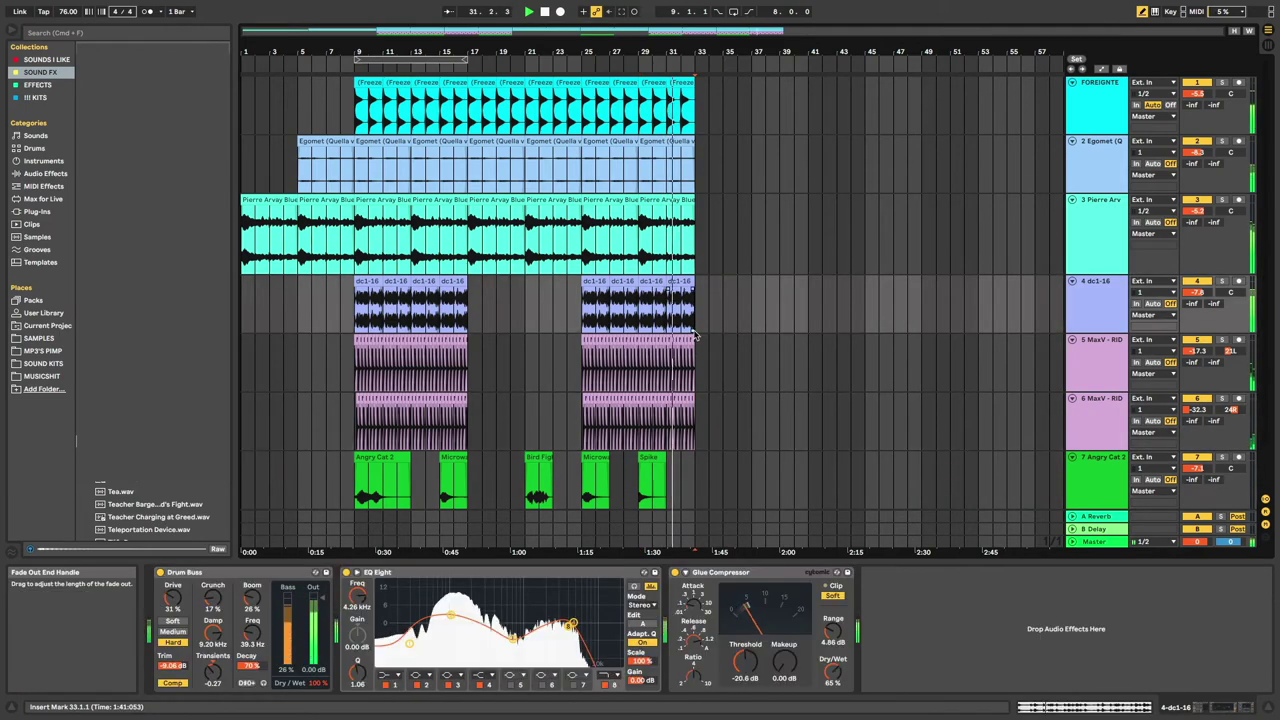
key(space)
Split the dc1-16 drum break and both MaxV ride tracks at 12.3
scroll(418, 329, up, 5)
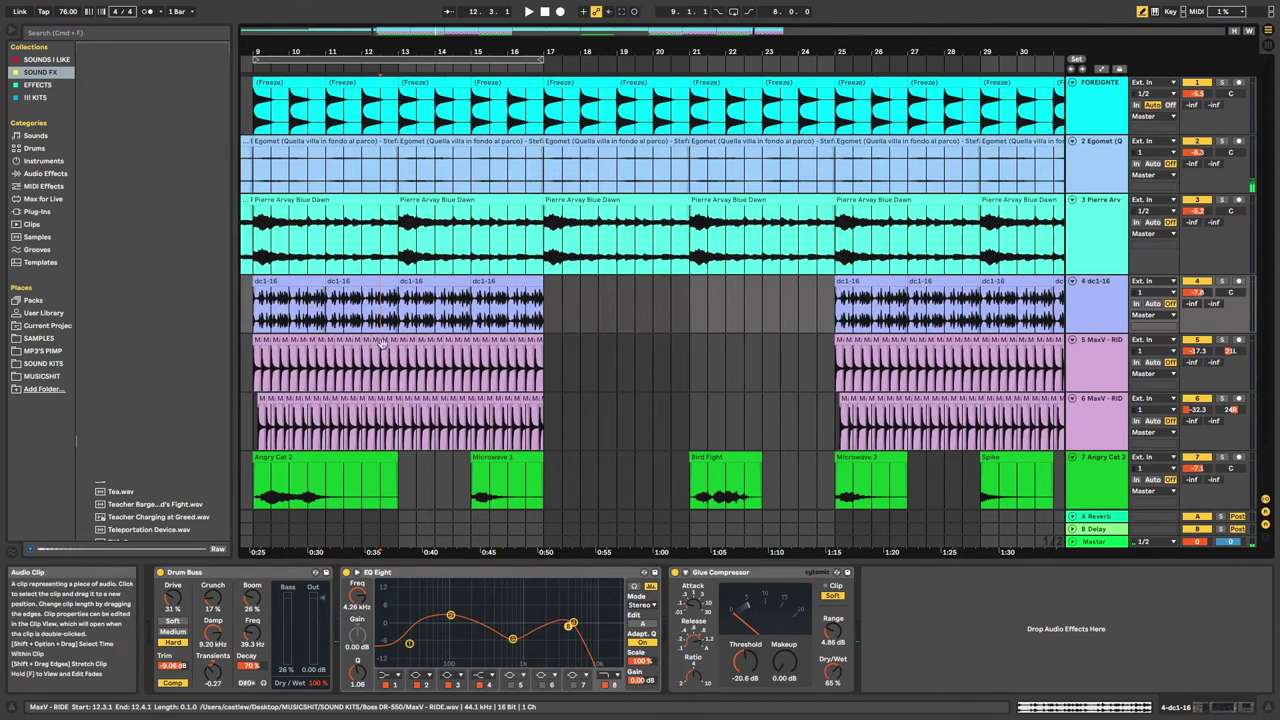
drag(400, 445, 389, 363)
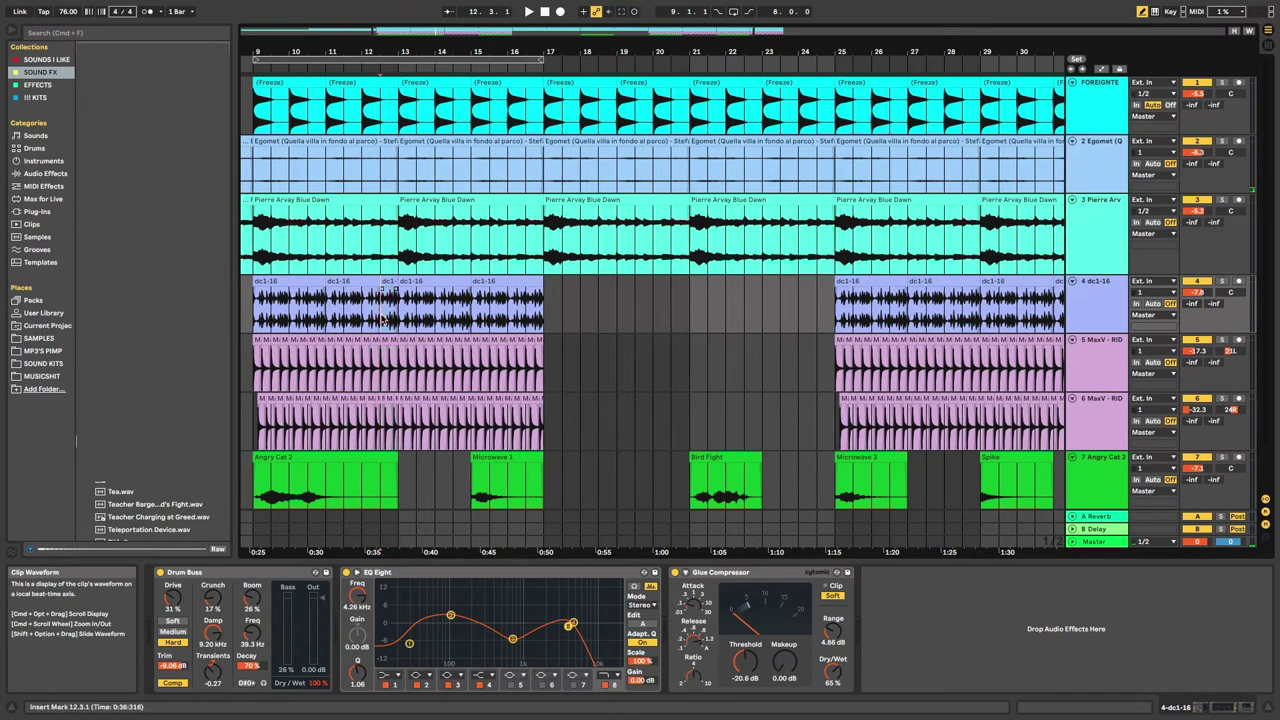
click(383, 363)
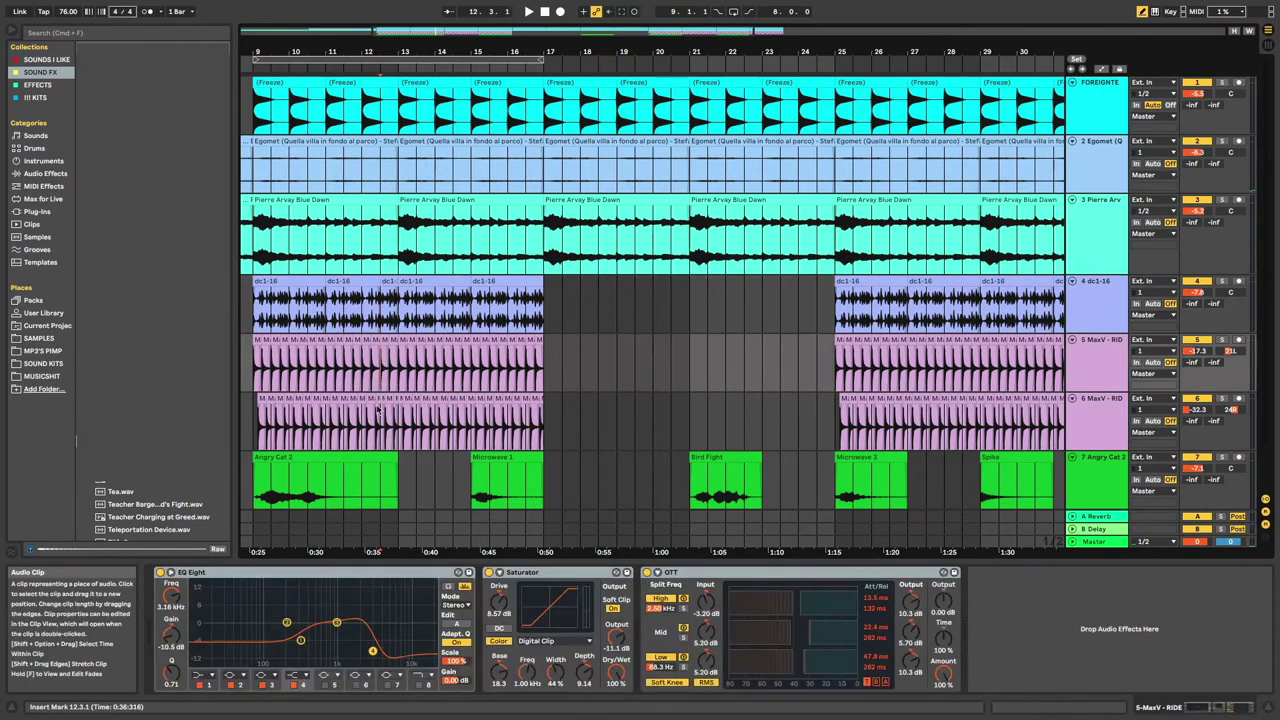
scroll(384, 407, up, 5)
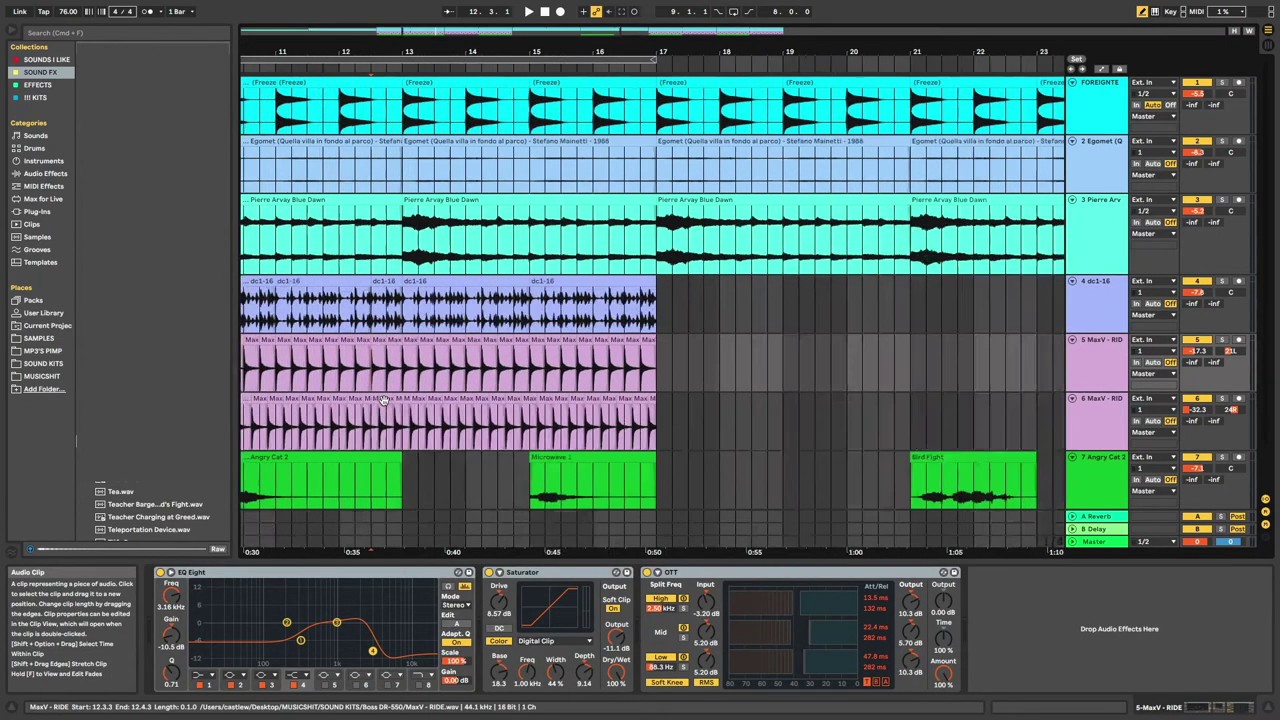
click(366, 400)
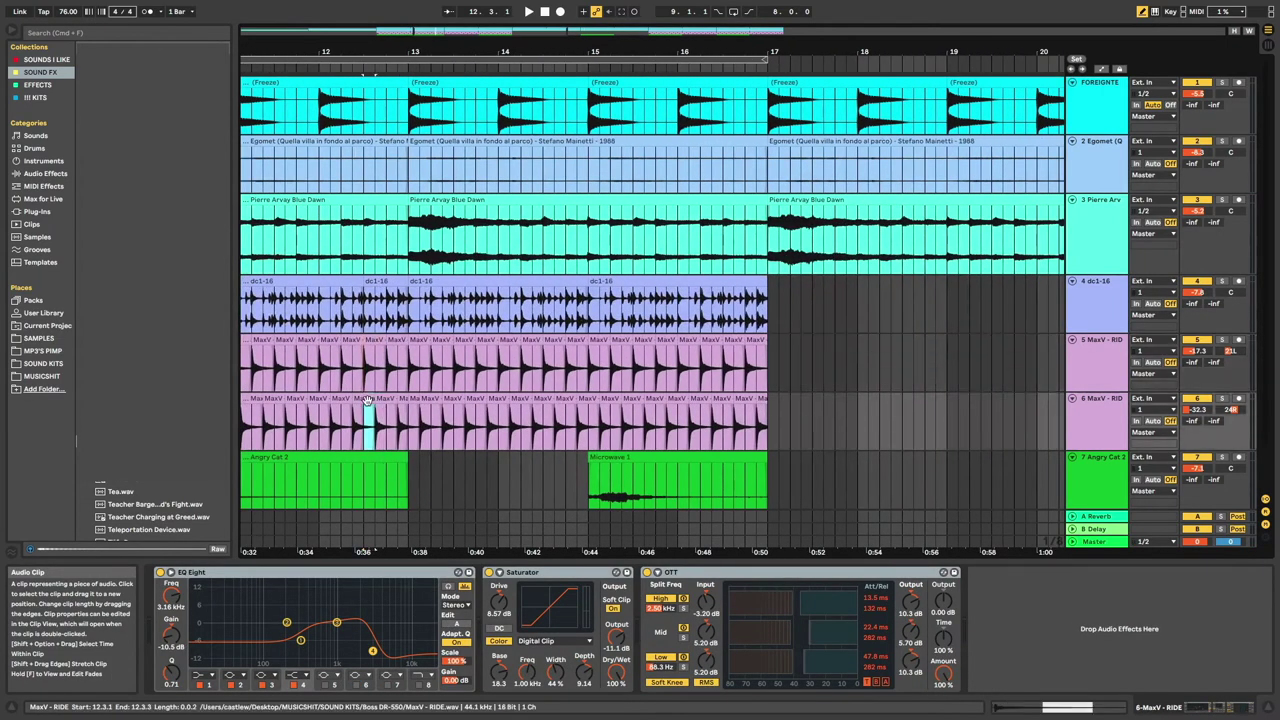
click(358, 402)
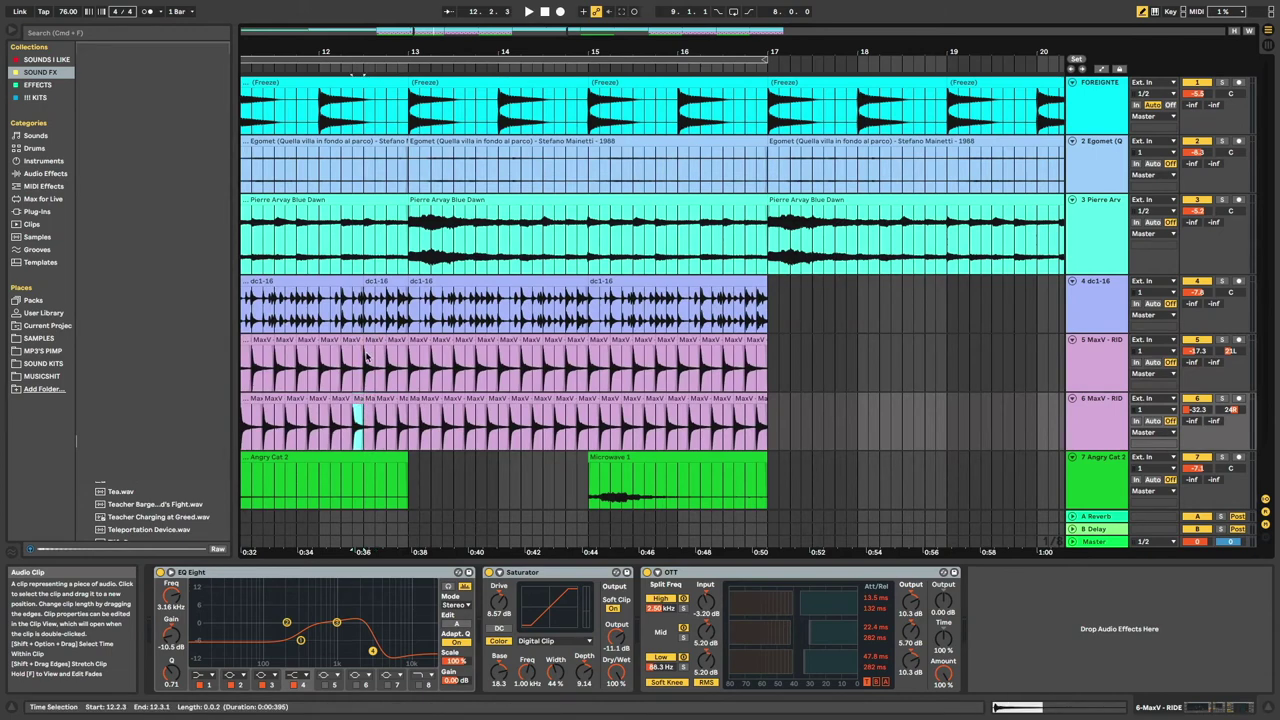
Delete the dc1-16 and both MaxV ride parts between 12.3 and bar 13 to create a drum dropout
click(375, 283)
key(Delete)
click(375, 340)
key(Delete)
shift+click(394, 340)
key(Delete)
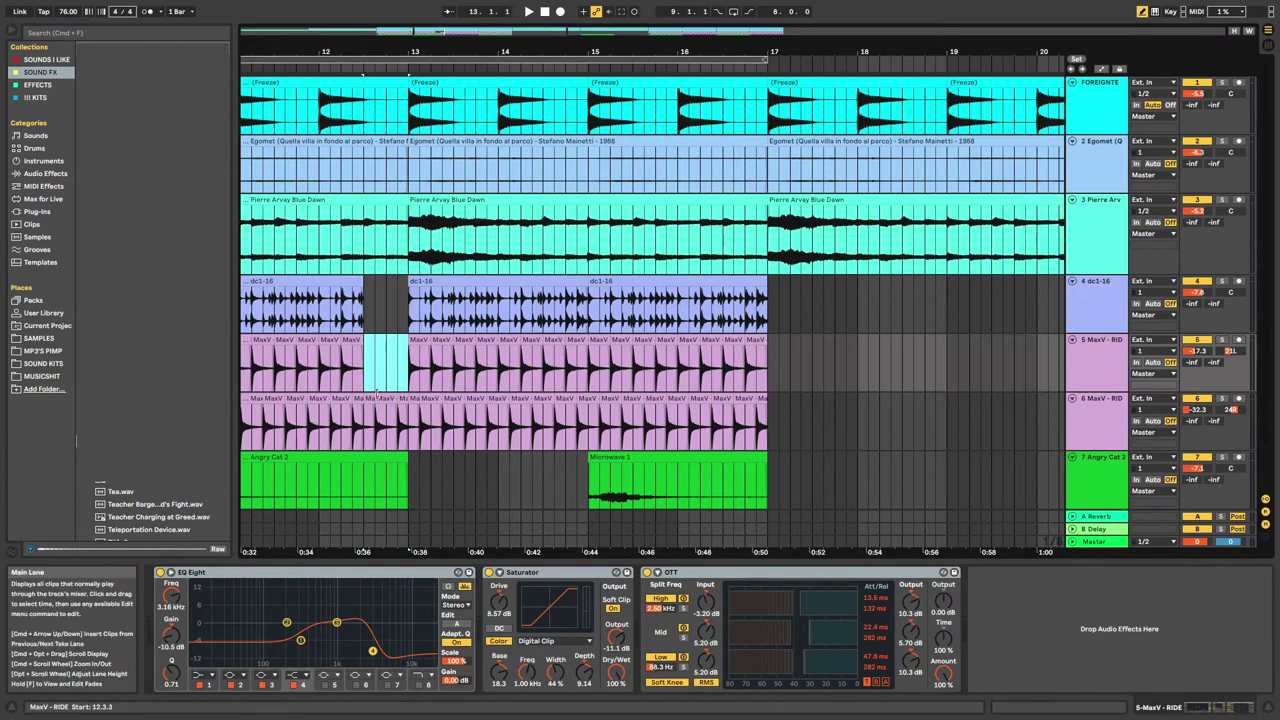
shift+click(397, 398)
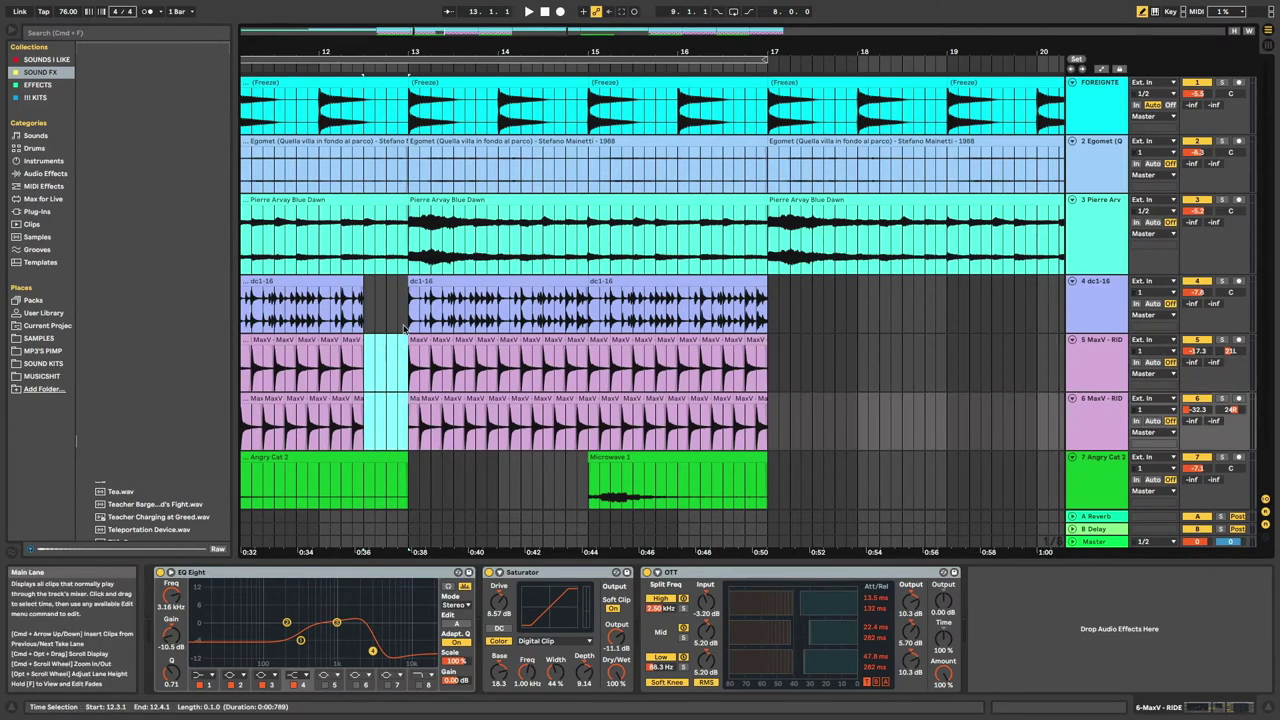
Play the returning drum section from bar 25 to find a spot for another dropout
scroll(405, 328, down, 2)
scroll(405, 328, up, 2)
scroll(405, 328, down, 6)
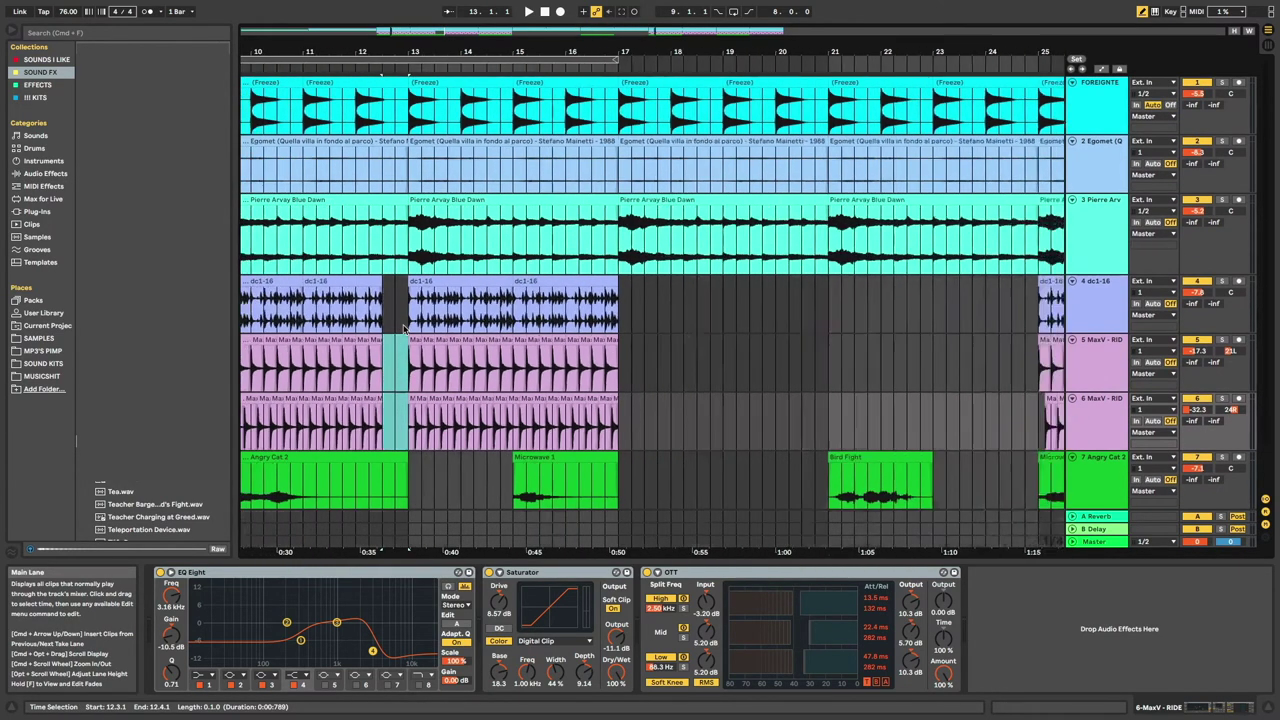
scroll(405, 328, right, 4)
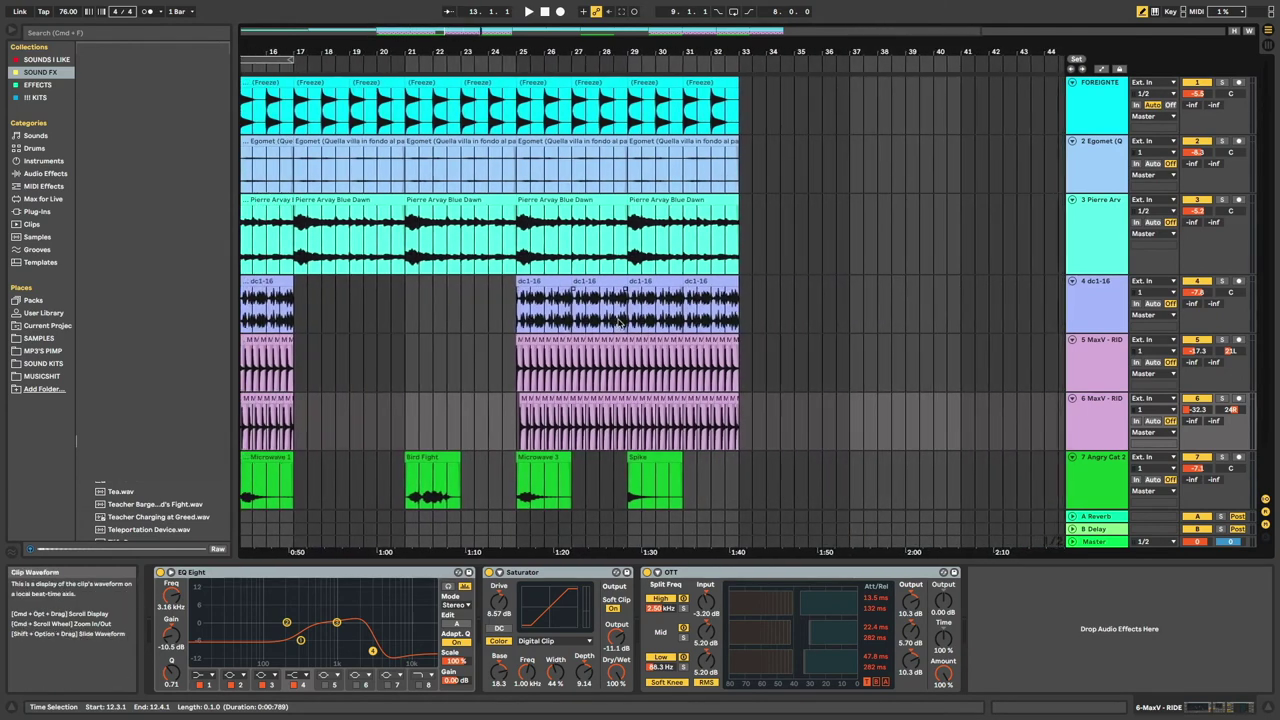
scroll(626, 324, up, 2)
scroll(626, 324, up, 3)
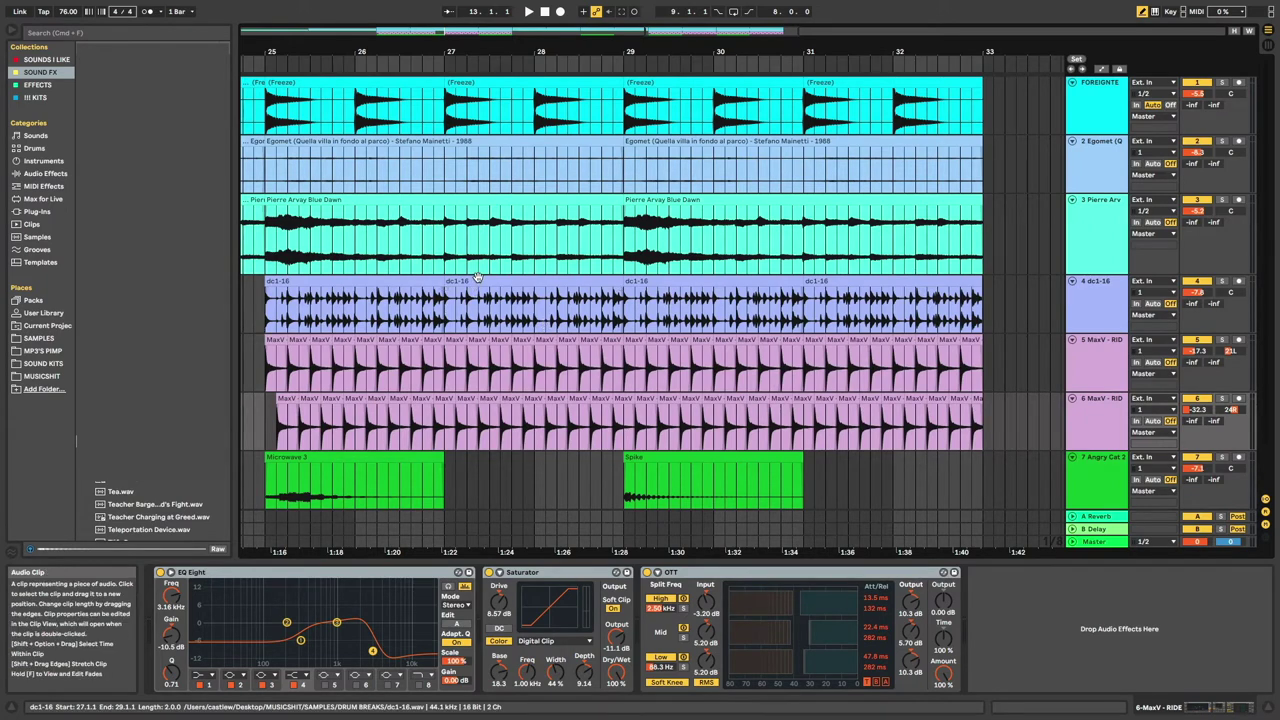
click(475, 305)
key(space)
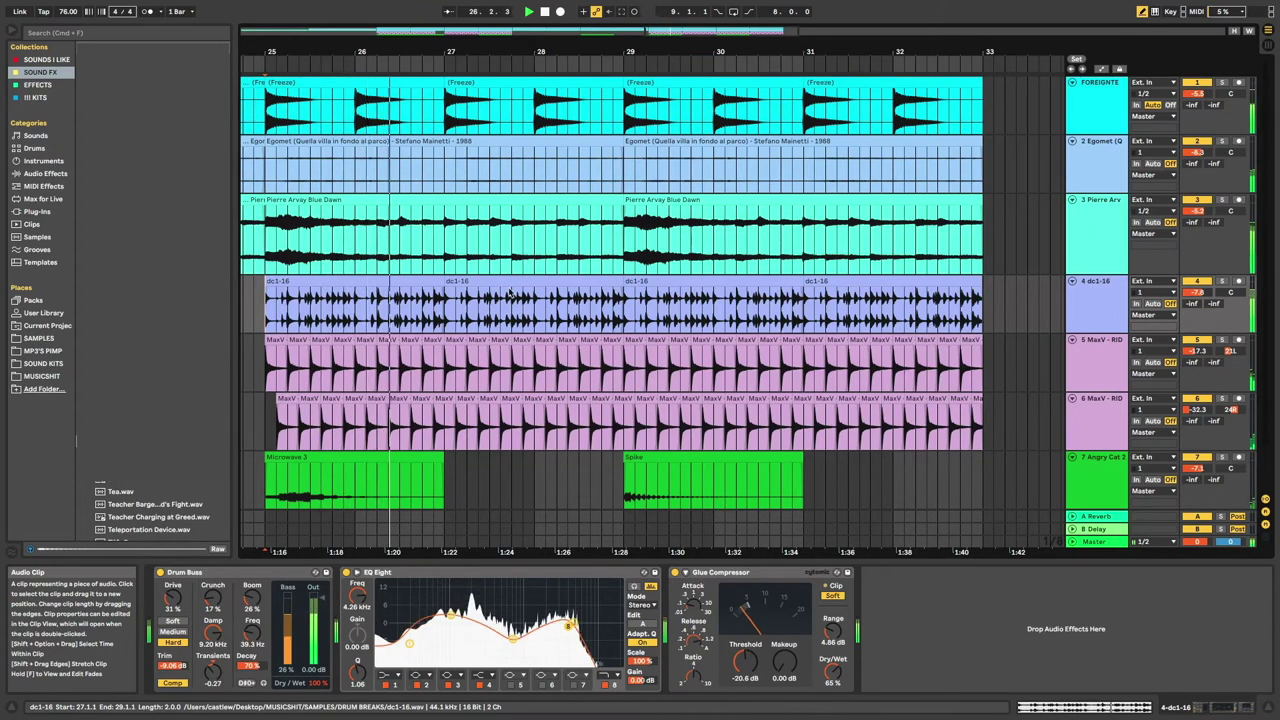
Cut the dc1-16 drum break out between bars 30 and 31, leaving the ride tracks in place
click(716, 316)
key(space)
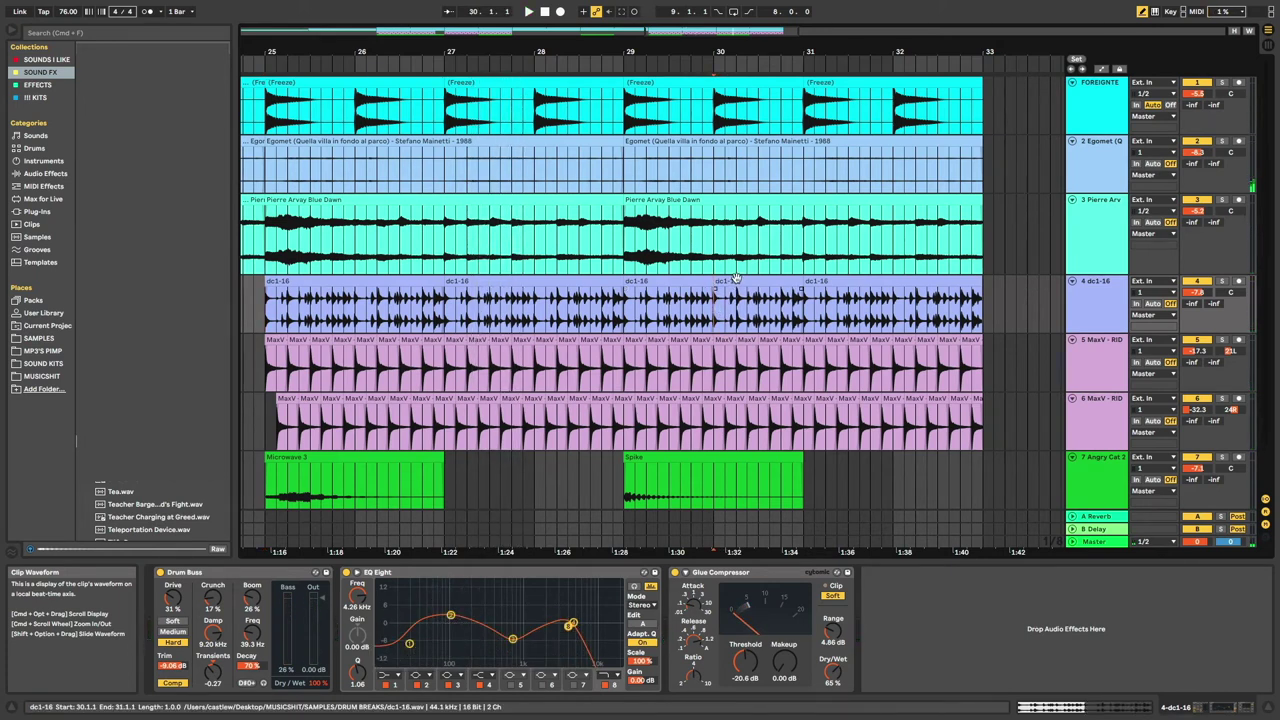
drag(716, 316, 808, 312)
key(Delete)
Split the last dc1-16 clip at 31.4 and 32.2, and duplicate that two-beat slice to 32.2 as a drum fill
scroll(736, 278, right, 5)
scroll(736, 278, right, 2)
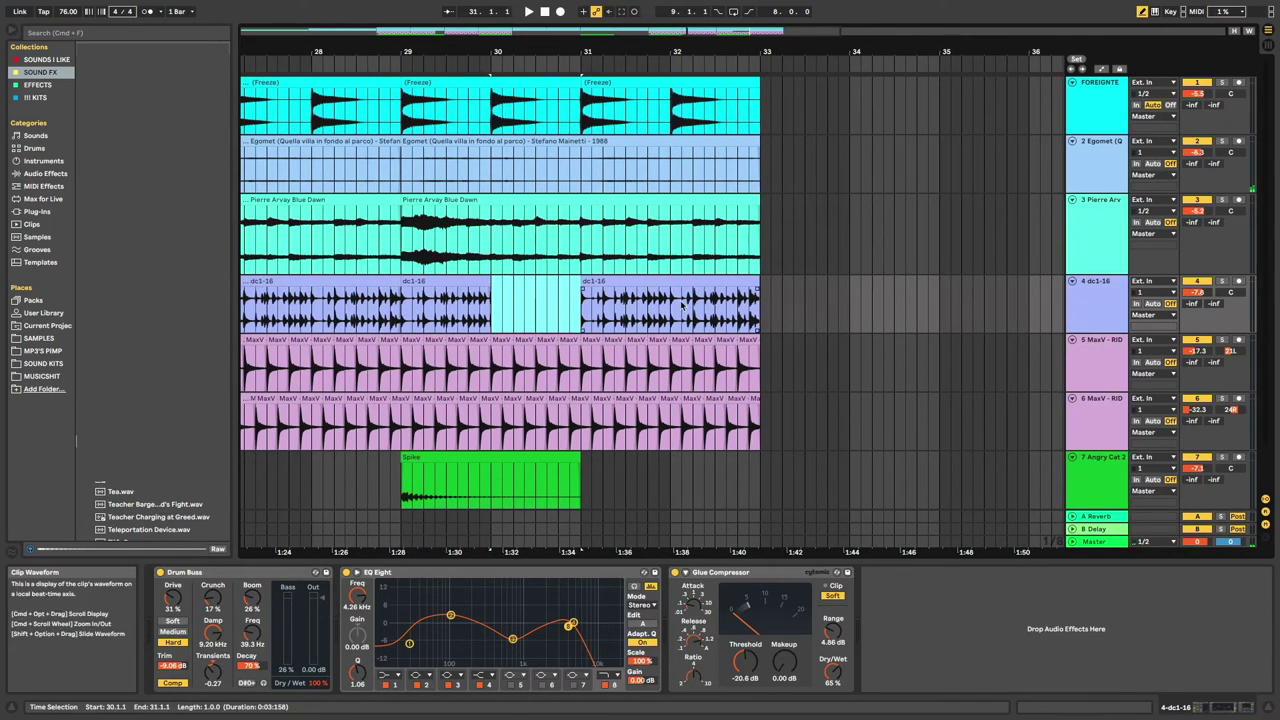
click(647, 311)
key(super+e)
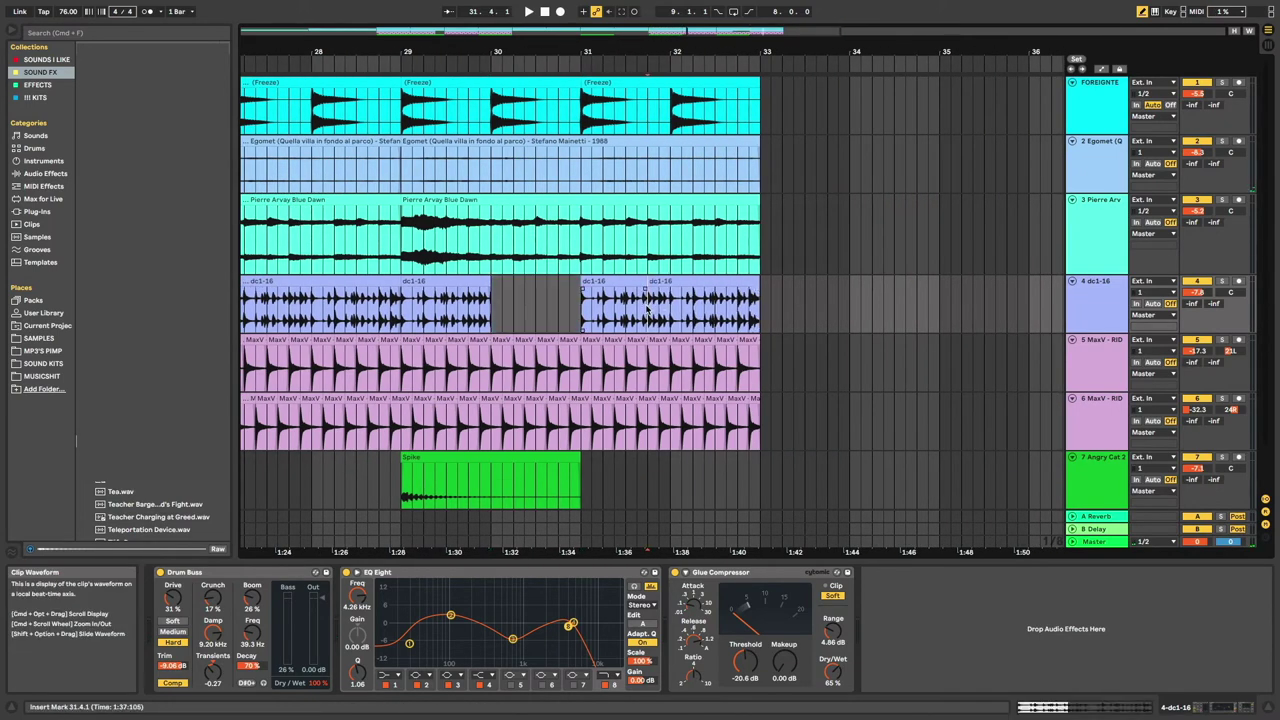
click(692, 310)
key(super+e)
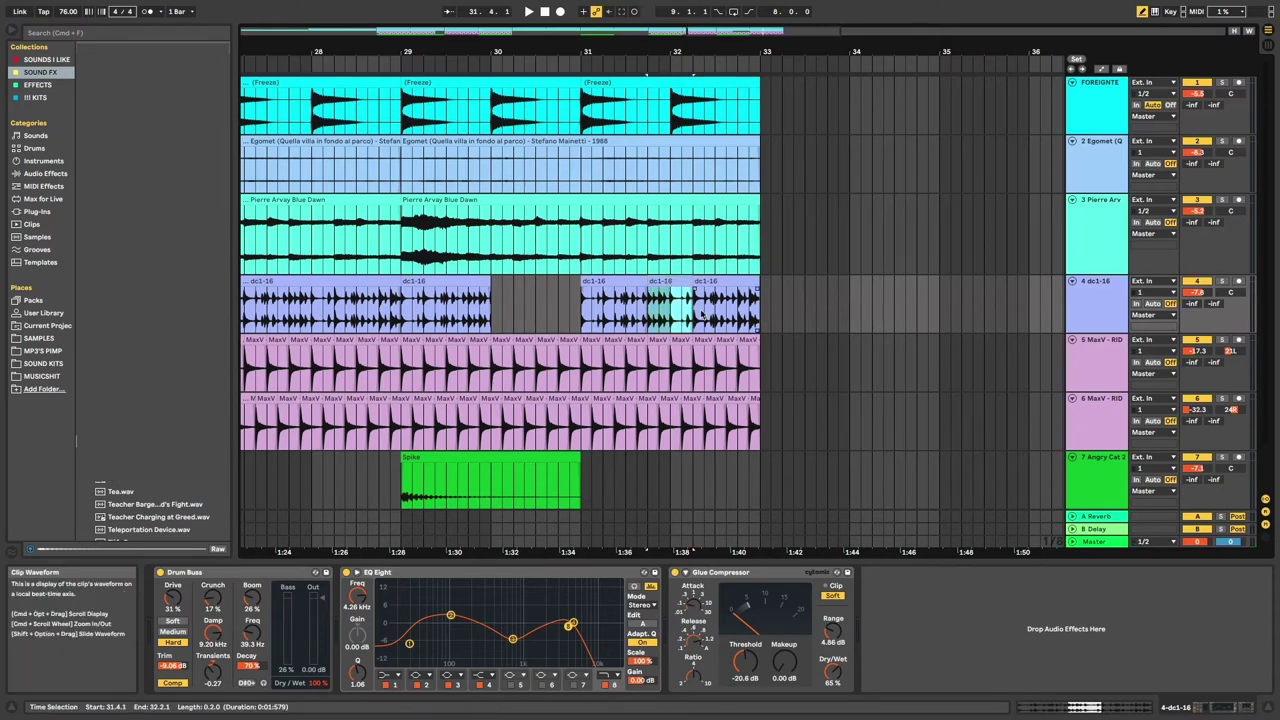
key(super+d)
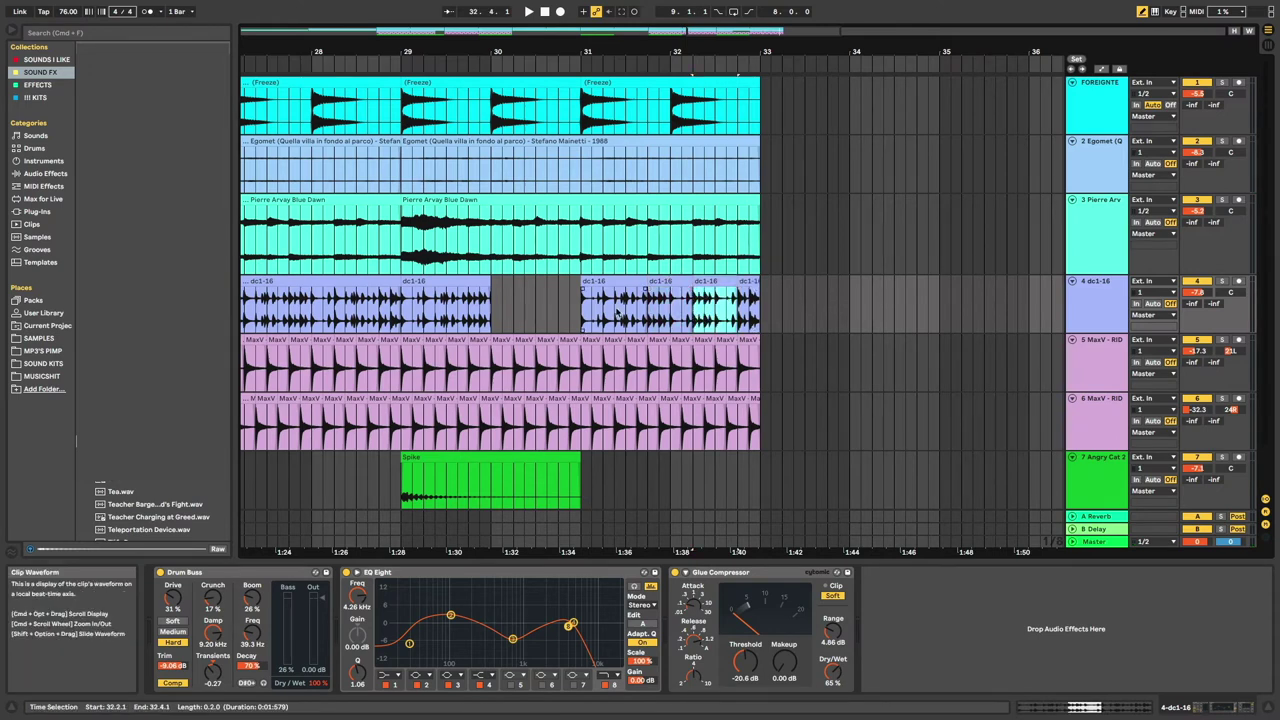
Play from bar 31 to check the edited dc1-16 drum fill
click(581, 312)
key(space)
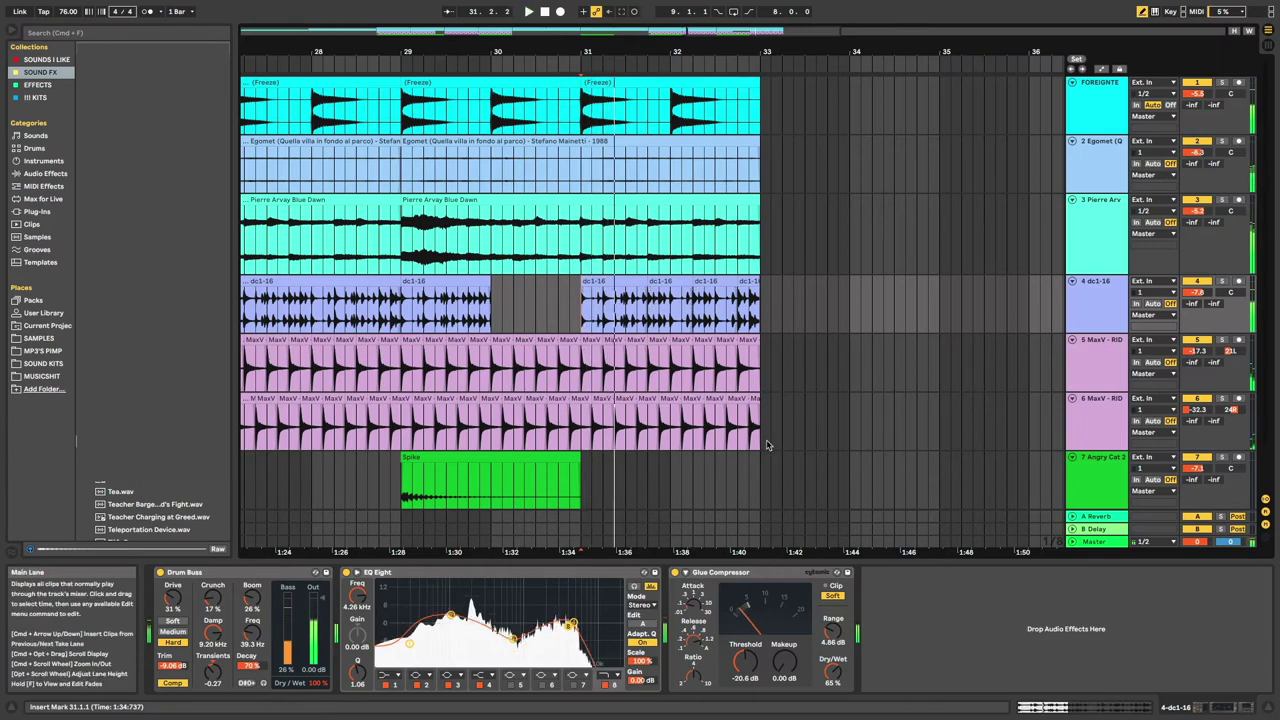
key(space)
Copy the two dc1-16 clips spanning bars 25 to 29 to bar 33 on the same track
scroll(767, 445, down, 3)
scroll(767, 445, up, 3)
scroll(744, 357, down, 3)
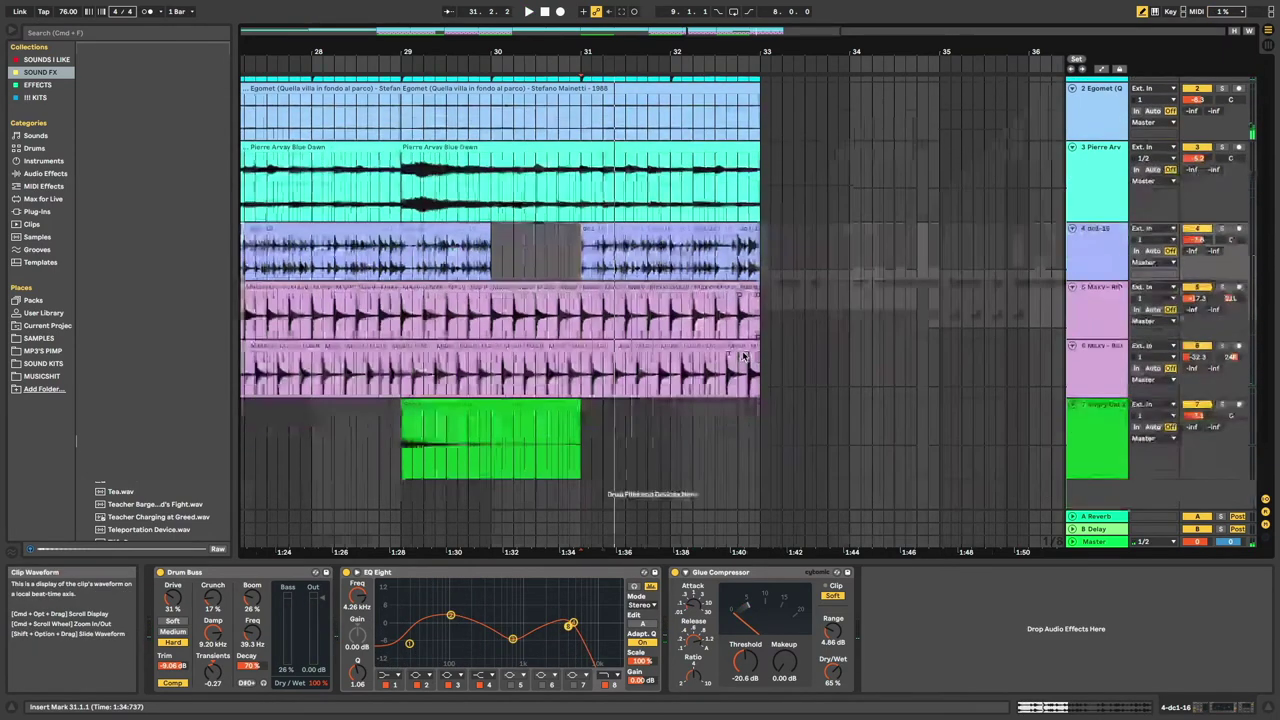
scroll(744, 357, down, 4)
scroll(744, 357, down, 1)
click(517, 229)
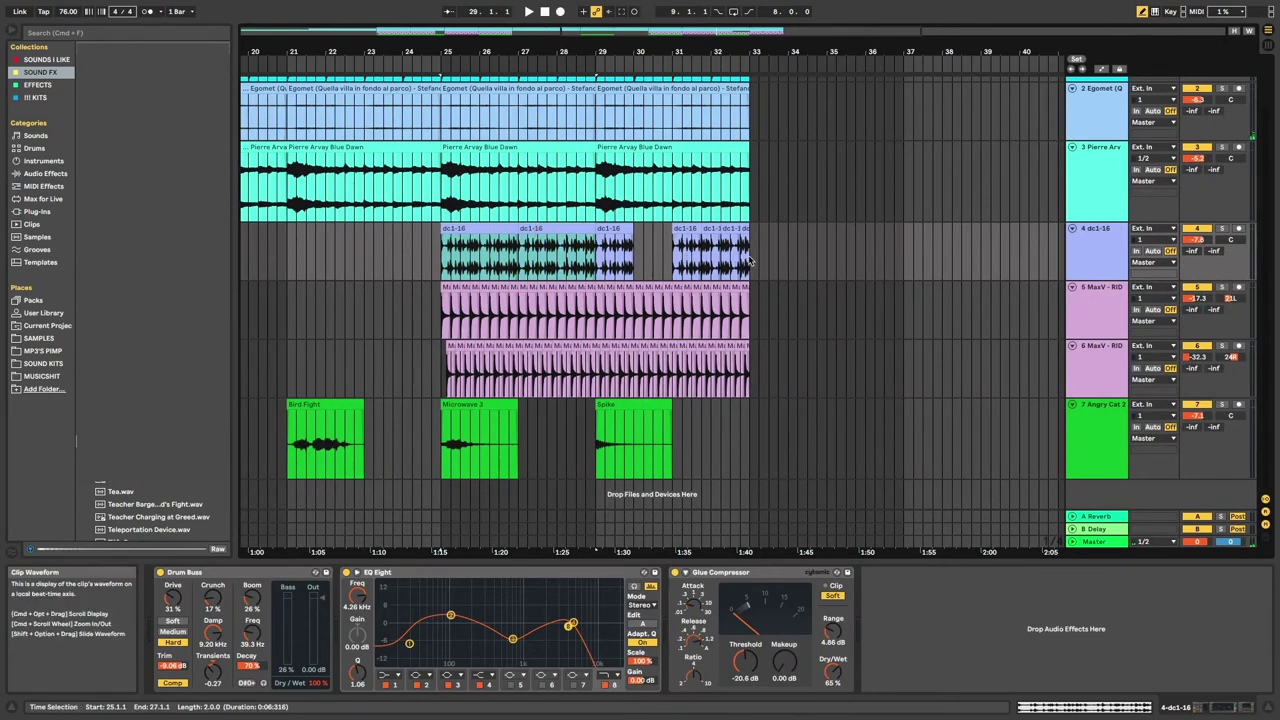
key(ctrl+d)
scroll(730, 230, up, 1)
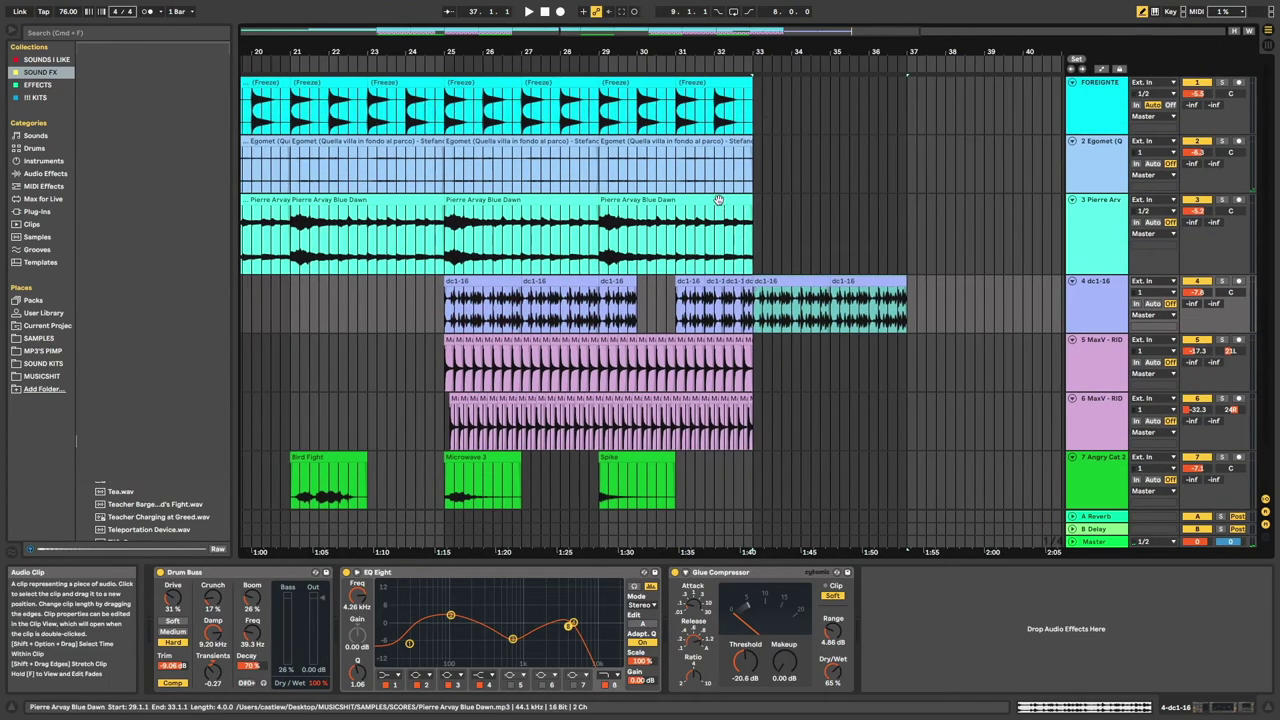
Duplicate the Pierre Arvay Blue Dawn and Egomet clips at bar 29 so each continues from bar 33 to 37
click(718, 200)
key(ctrl+d)
click(722, 165)
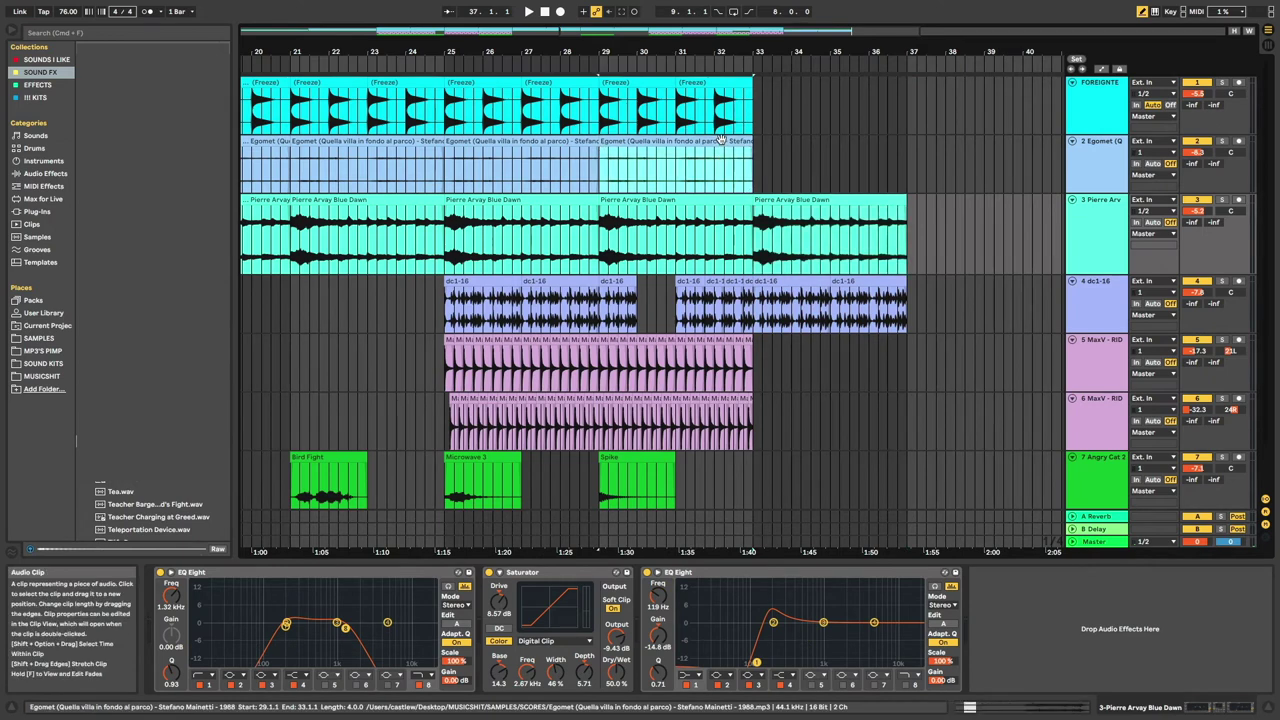
key(ctrl+d)
click(727, 91)
key(ctrl+d)
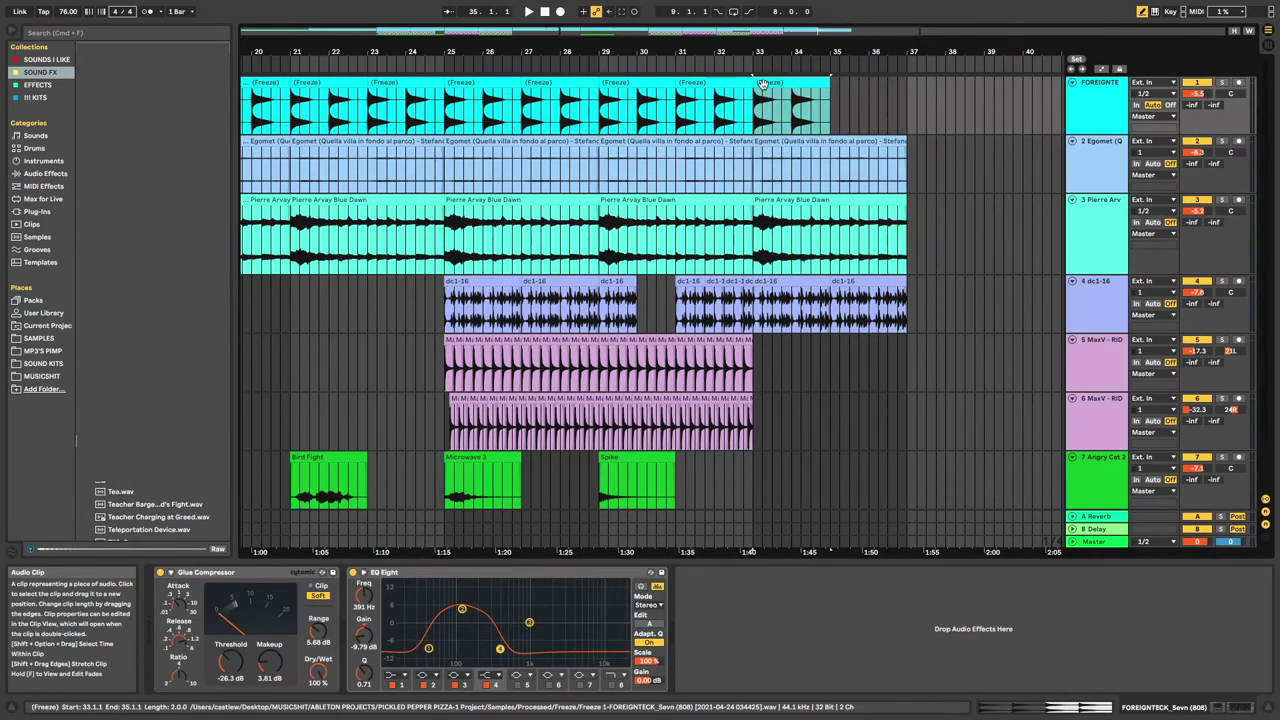
key(Delete)
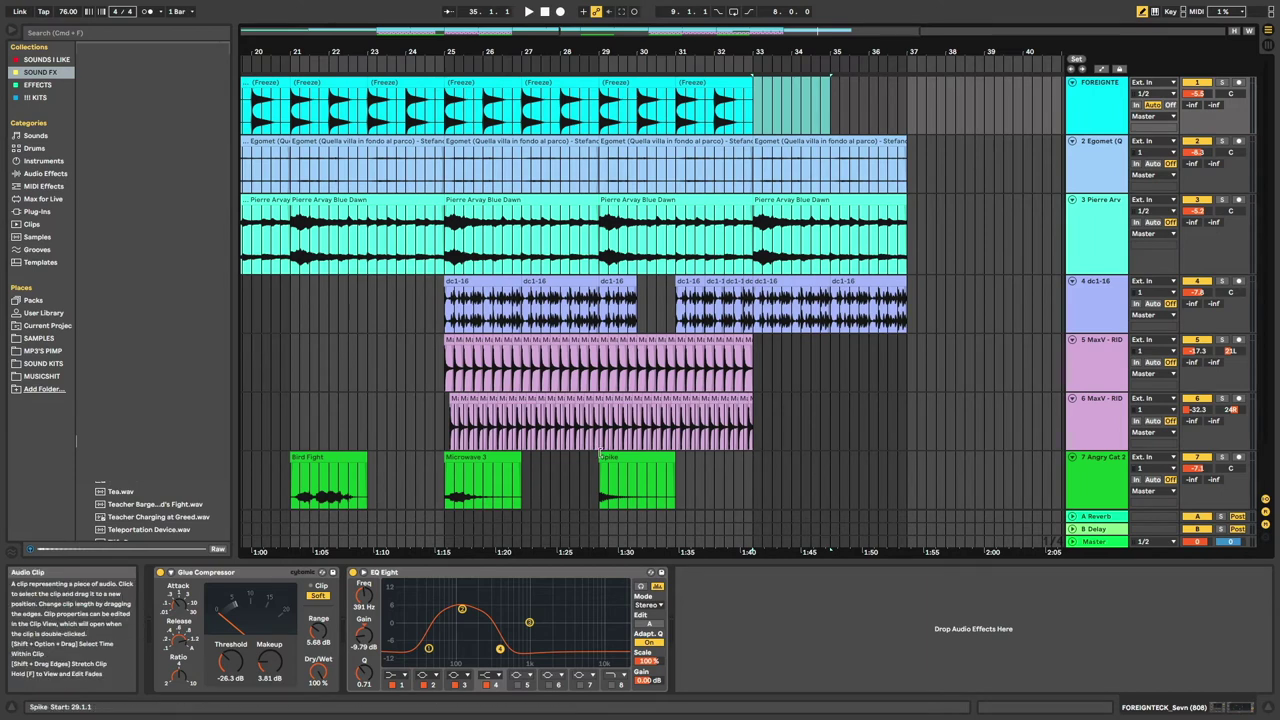
Copy bars 25 to 29 of the six musical tracks, without the sound effects, to bar 37 and again to bar 41
drag(446, 446, 600, 100)
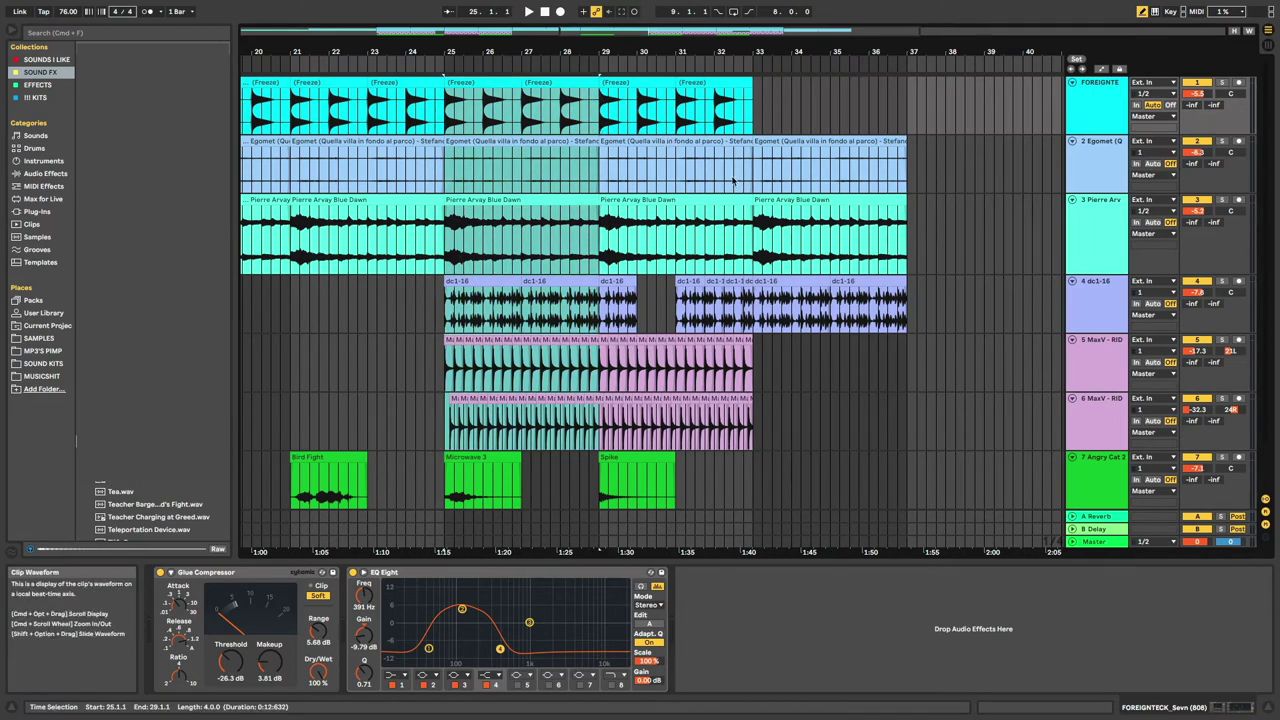
click(909, 215)
key(super+v)
scroll(803, 218, right, 5)
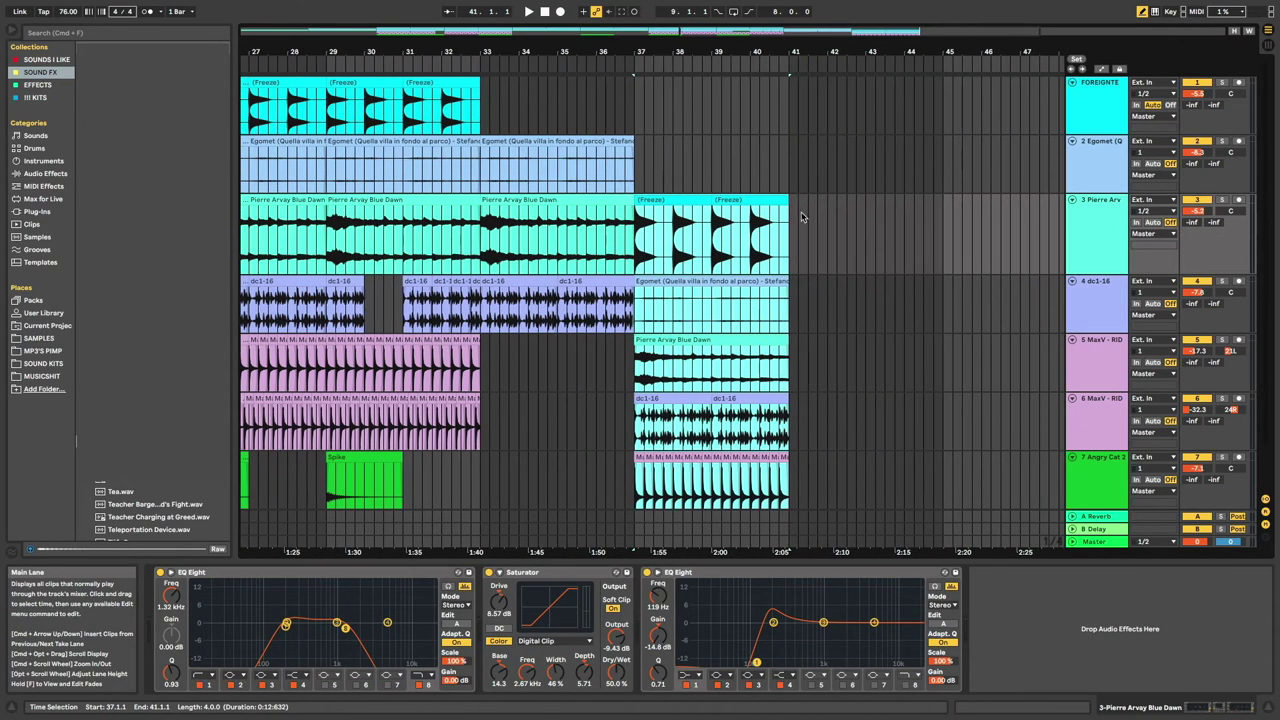
key(super+z)
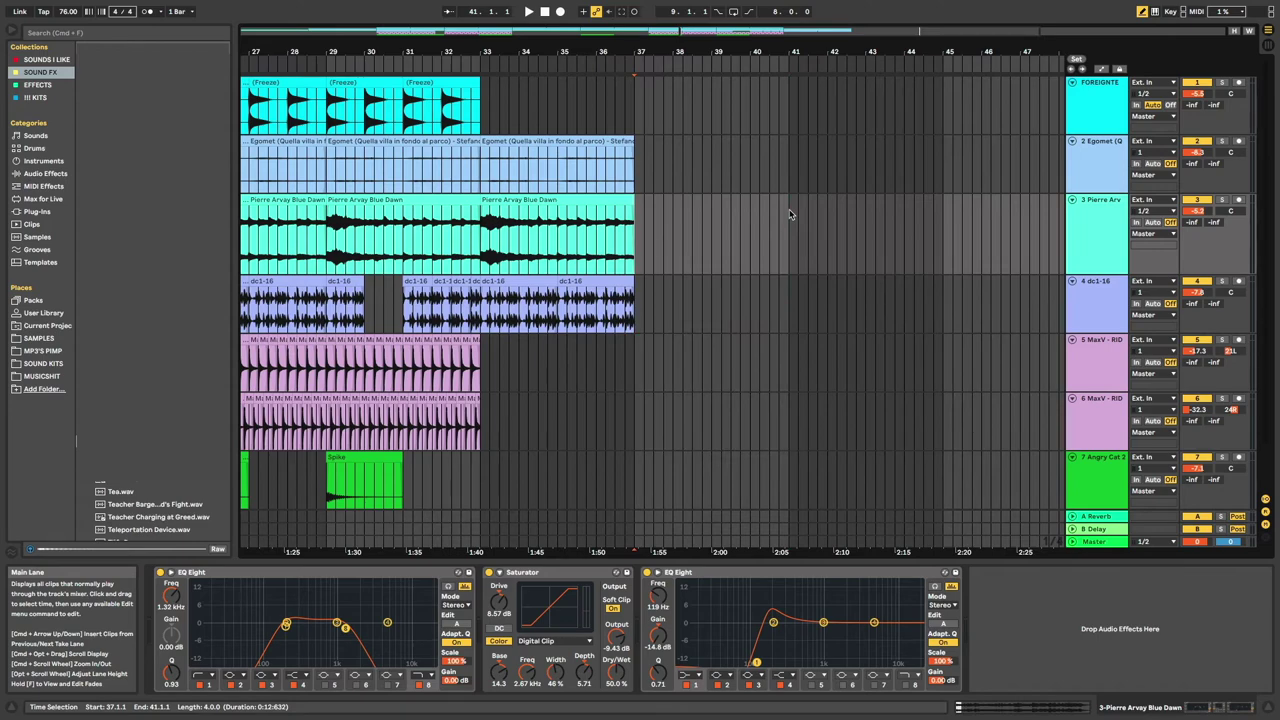
scroll(722, 134, left, 1)
click(678, 95)
key(super+v)
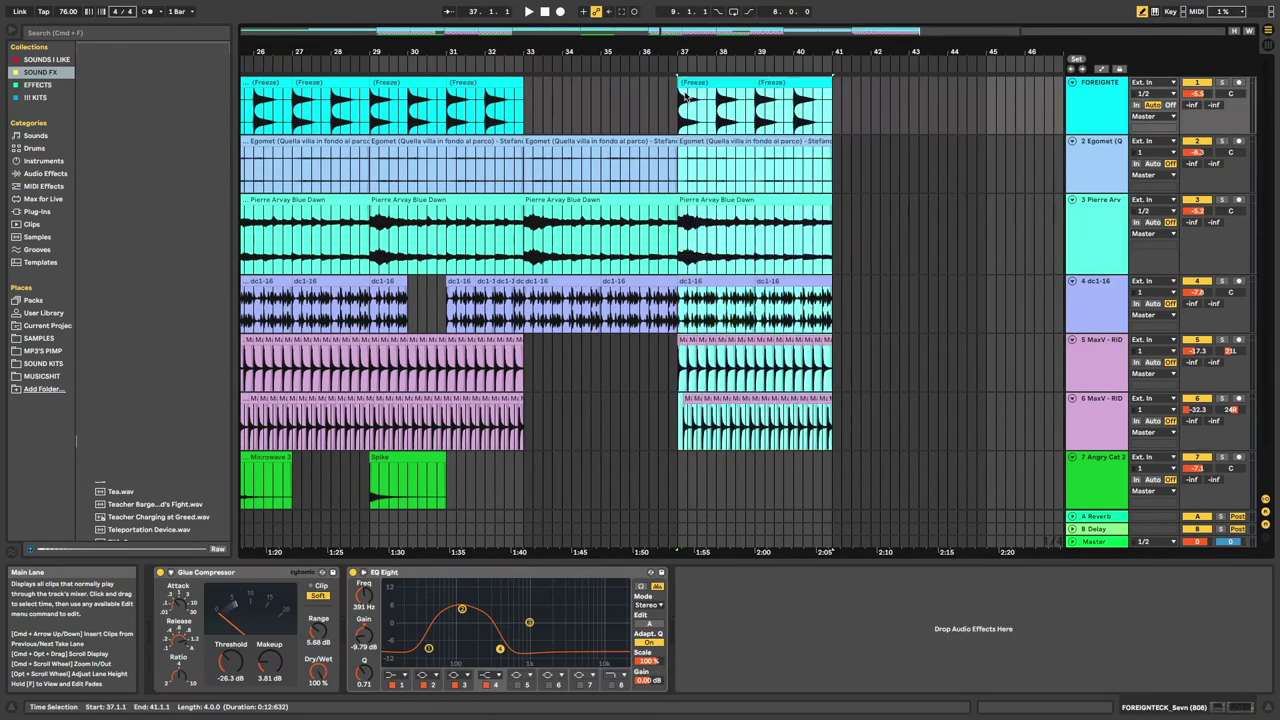
click(835, 103)
key(super+v)
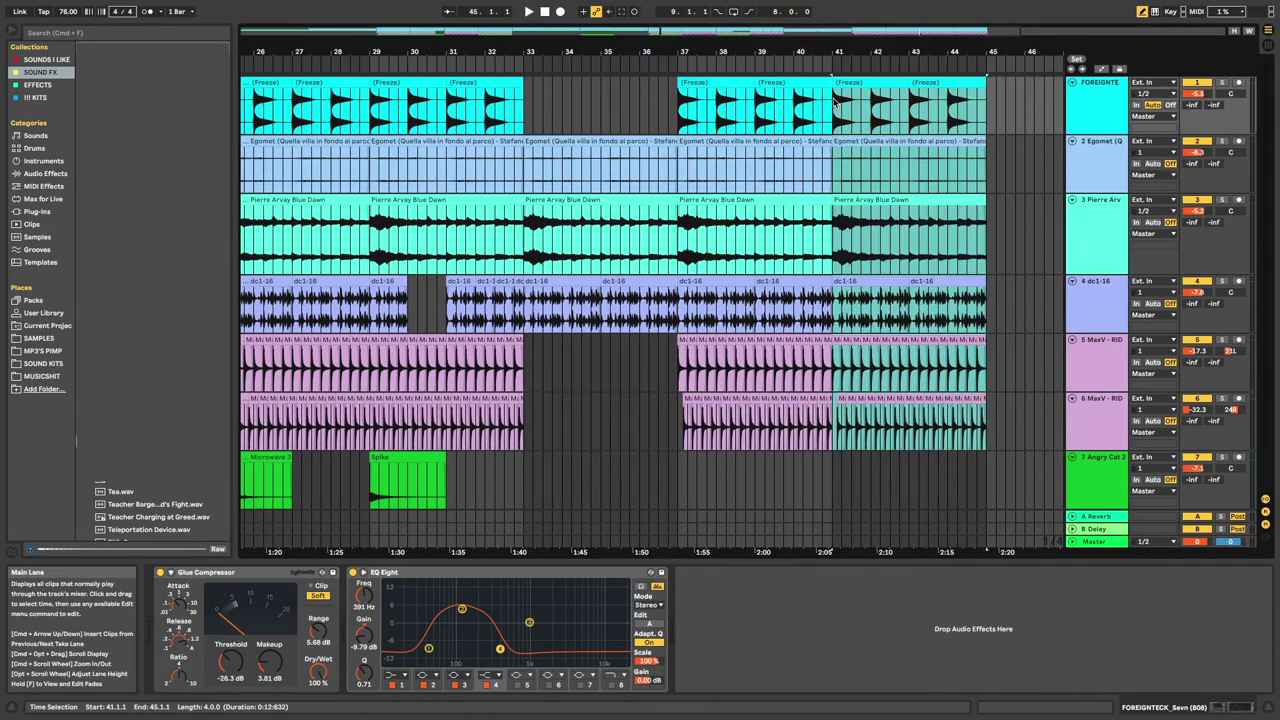
Duplicate the last Pierre Arvay Blue Dawn clip so it continues alone from bar 45 to 49
scroll(835, 103, right, 5)
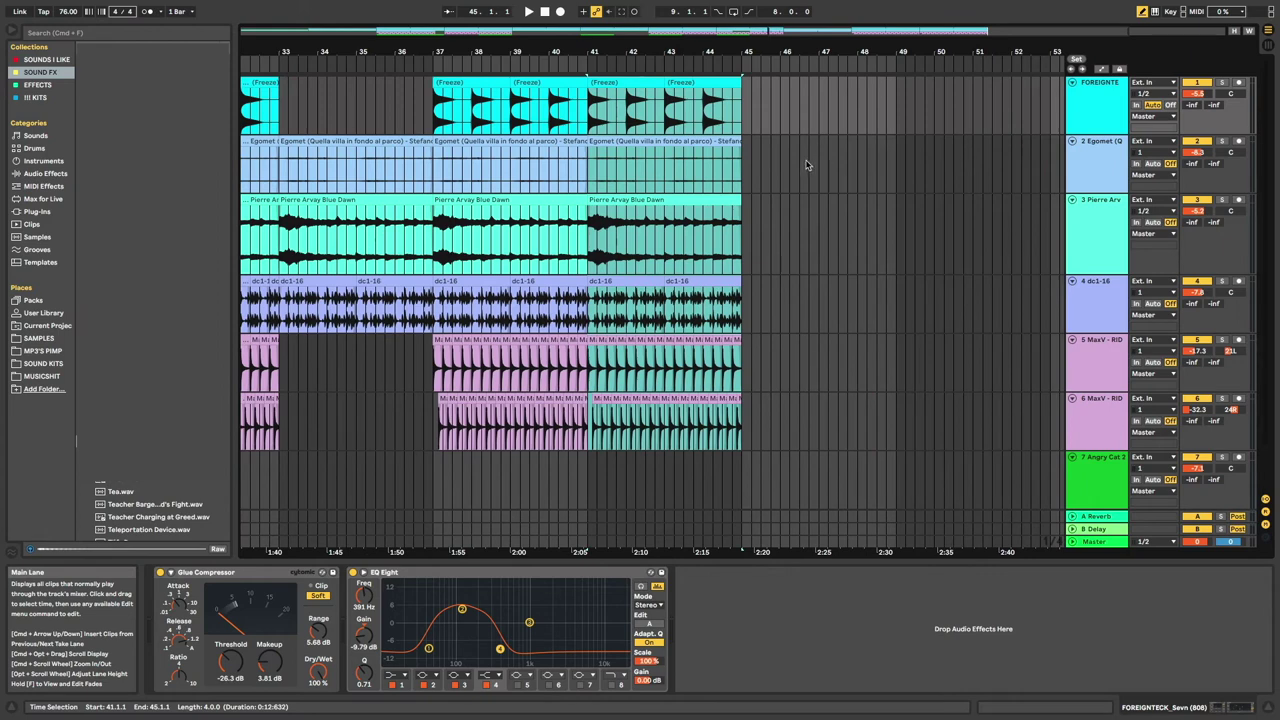
click(745, 200)
scroll(743, 201, down, 1)
scroll(743, 205, down, 1)
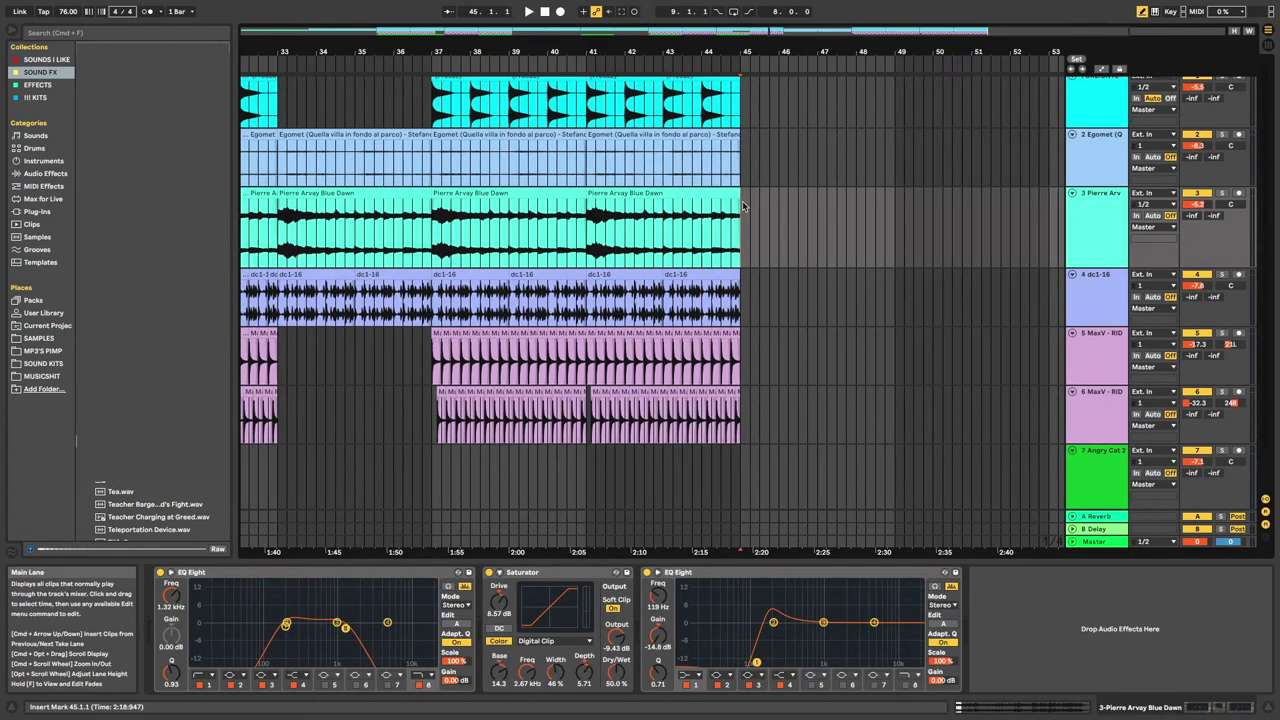
click(733, 200)
key(super+d)
scroll(733, 198, up, 1)
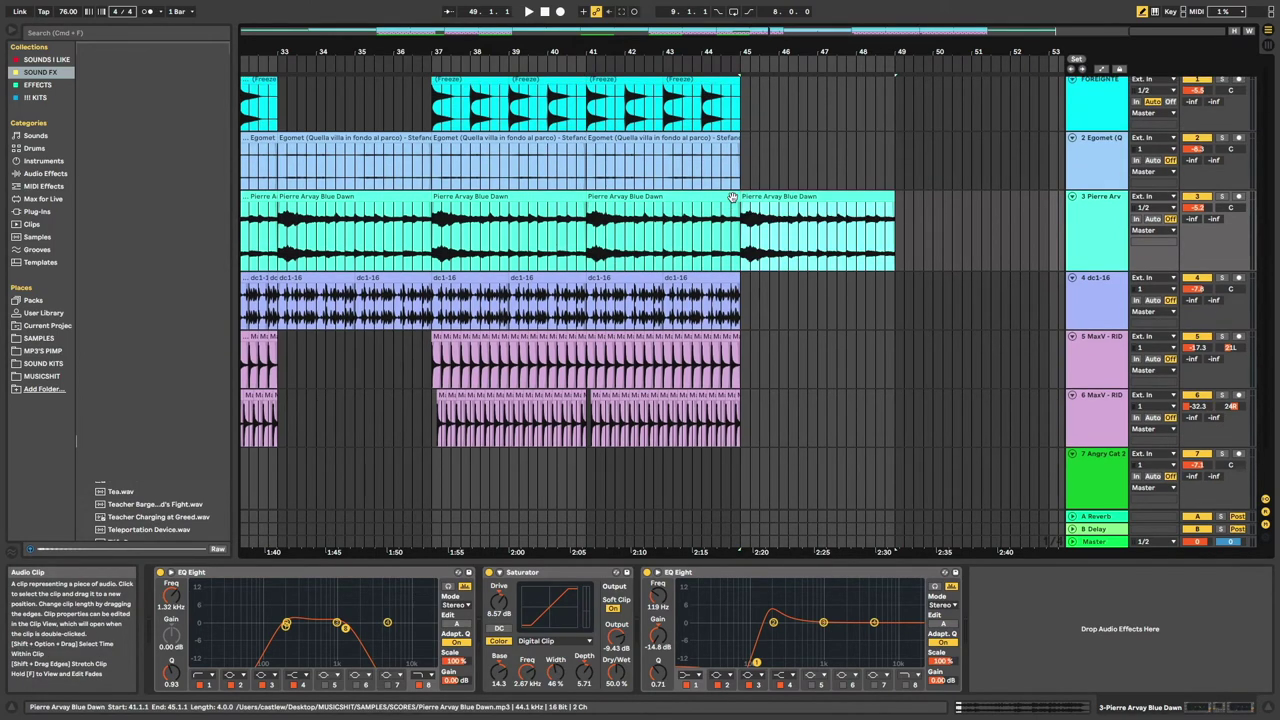
Cut bar 37 out of the Pierre Arvay Blue Dawn sample and the 808 track
scroll(660, 205, left, 5)
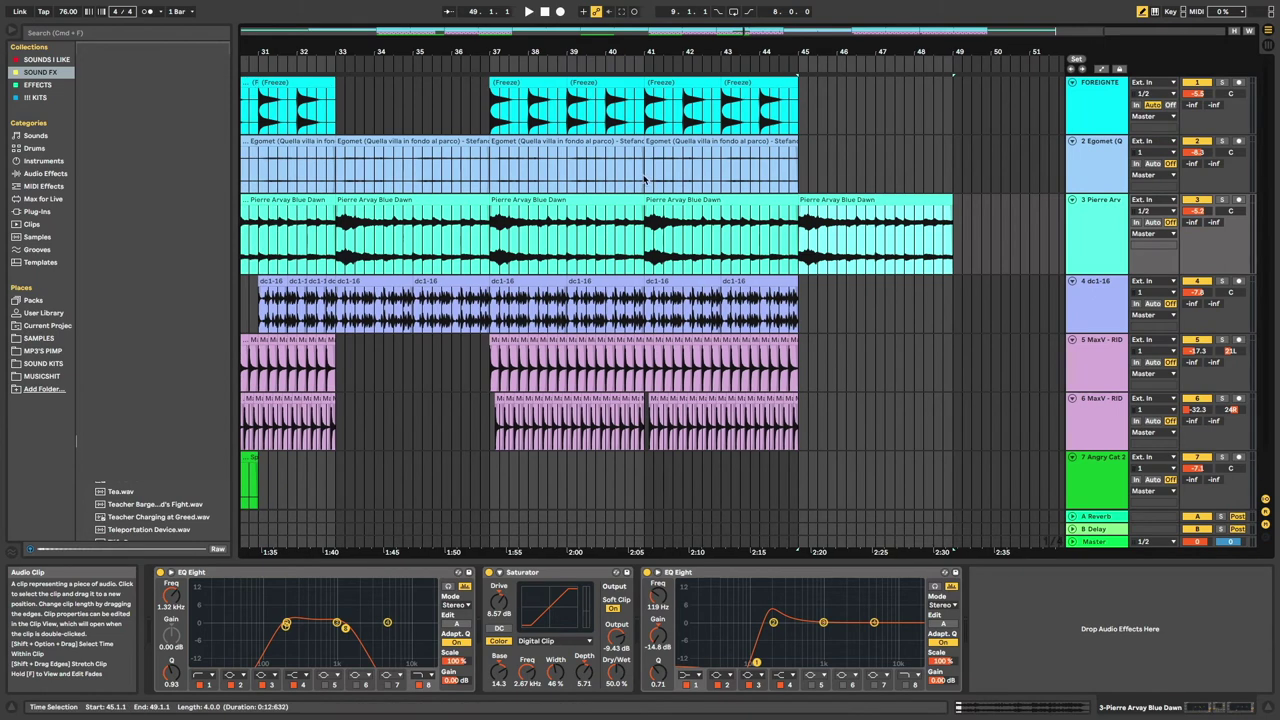
click(565, 237)
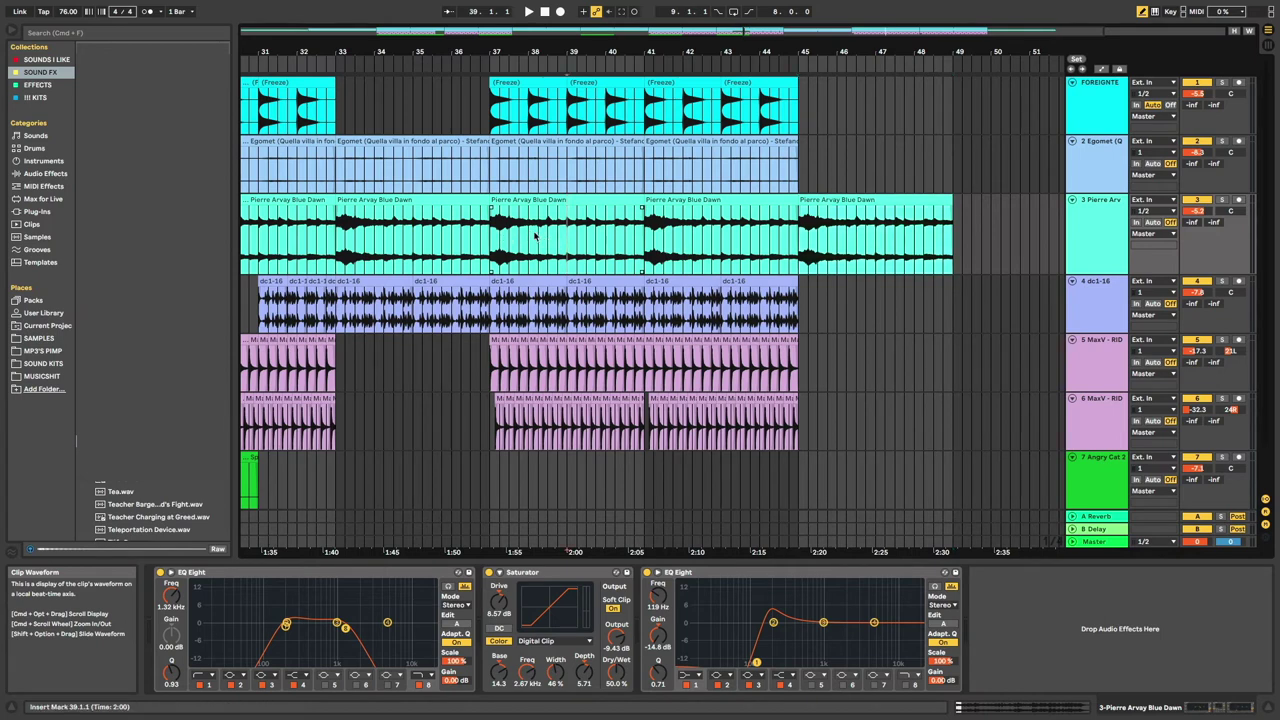
key(super+e)
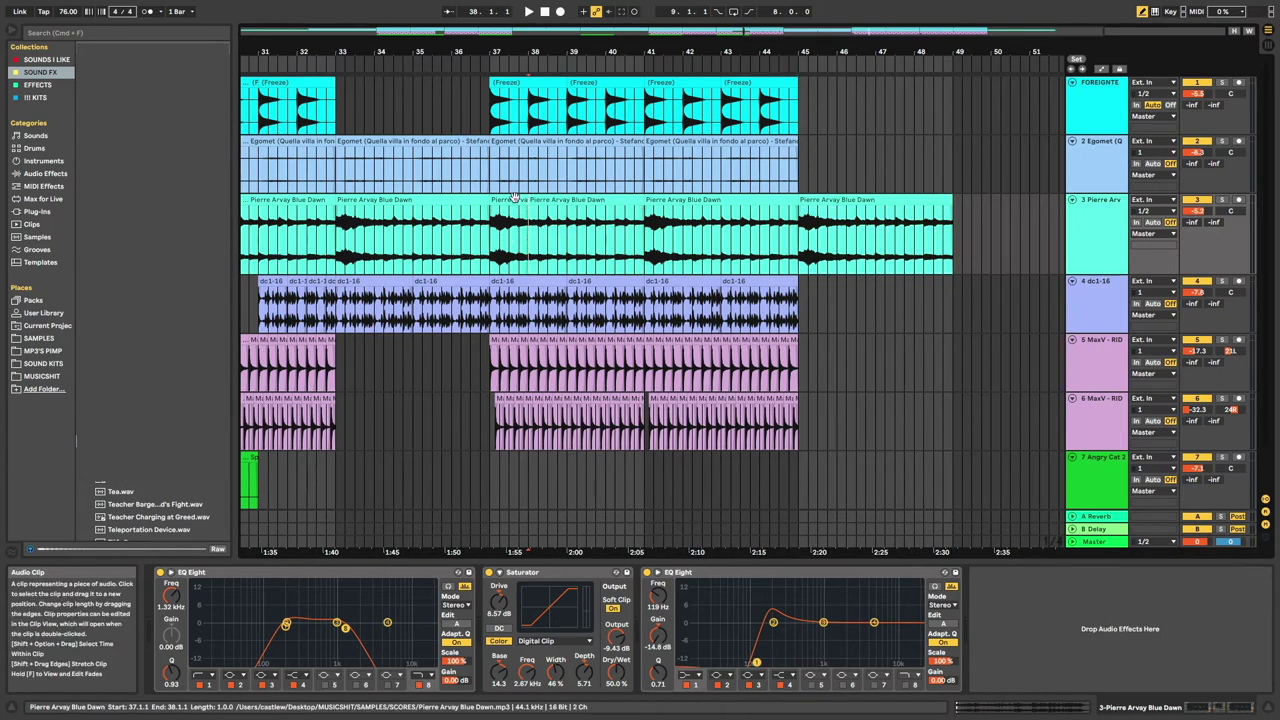
key(Delete)
click(530, 120)
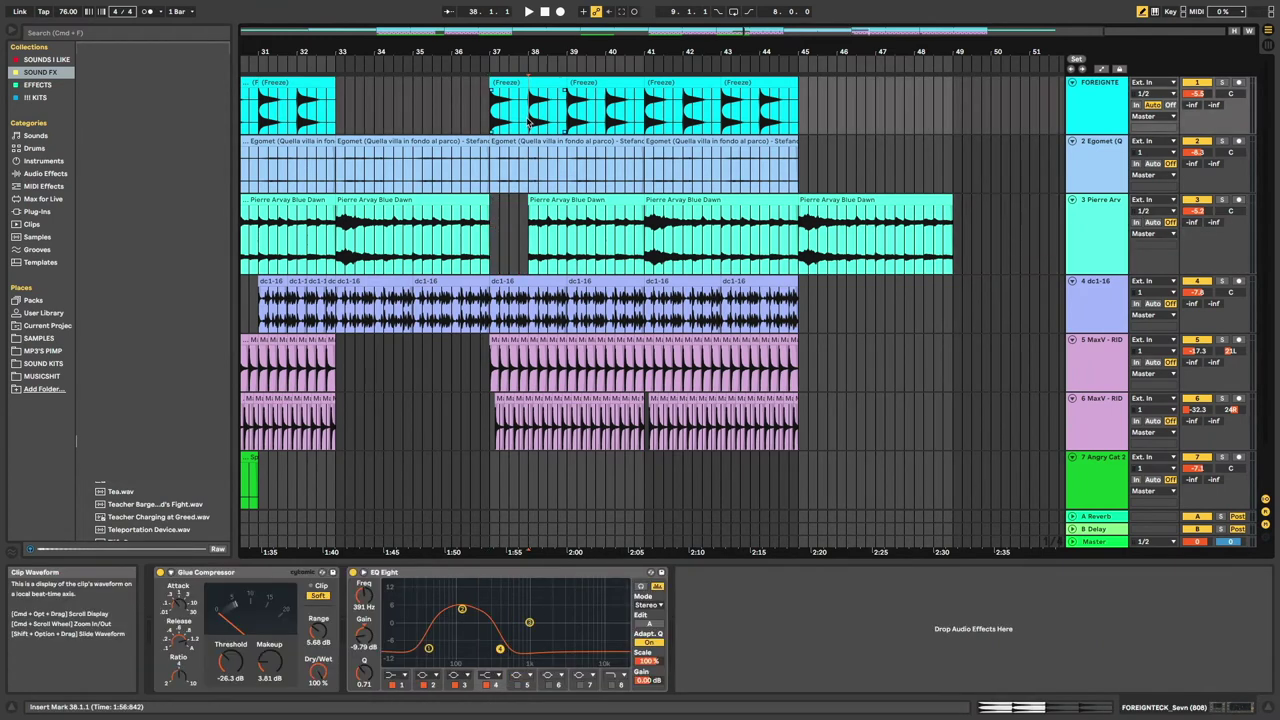
click(508, 91)
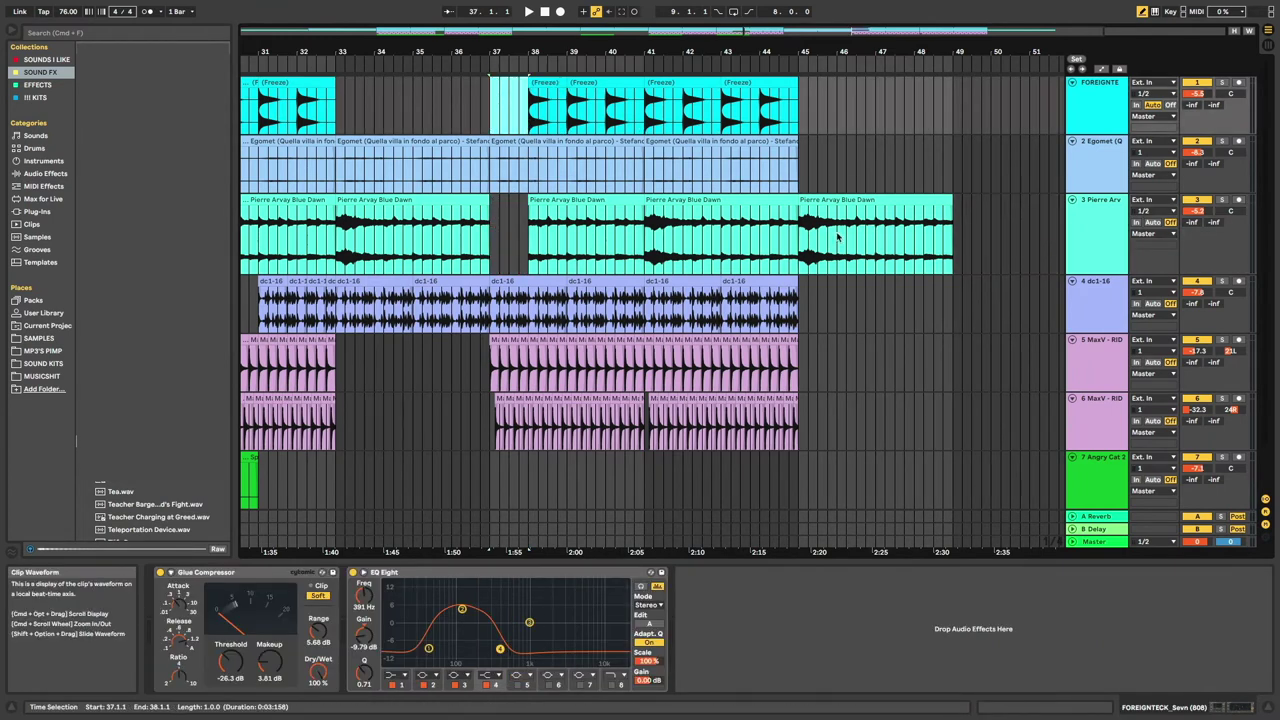
key(Delete)
Cut bar 42 and the first two beats of bar 39 out of the dc1-16 drum track
click(690, 307)
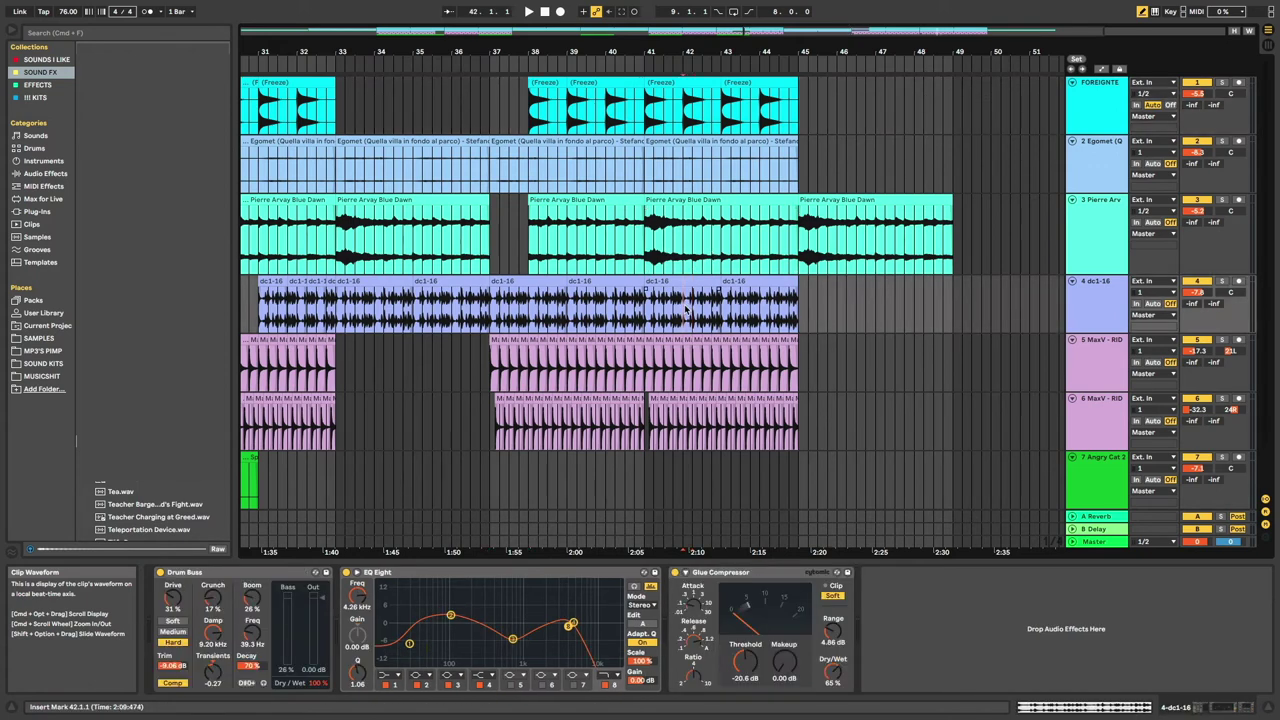
click(695, 281)
key(Delete)
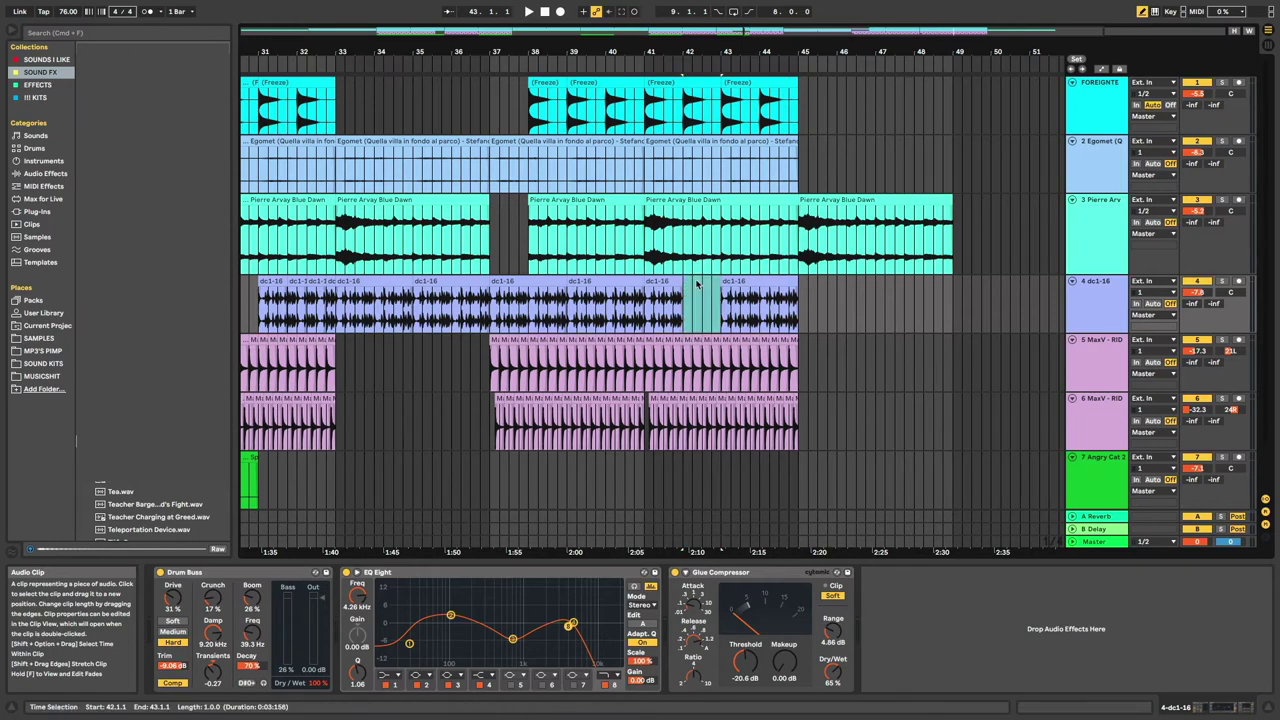
click(584, 314)
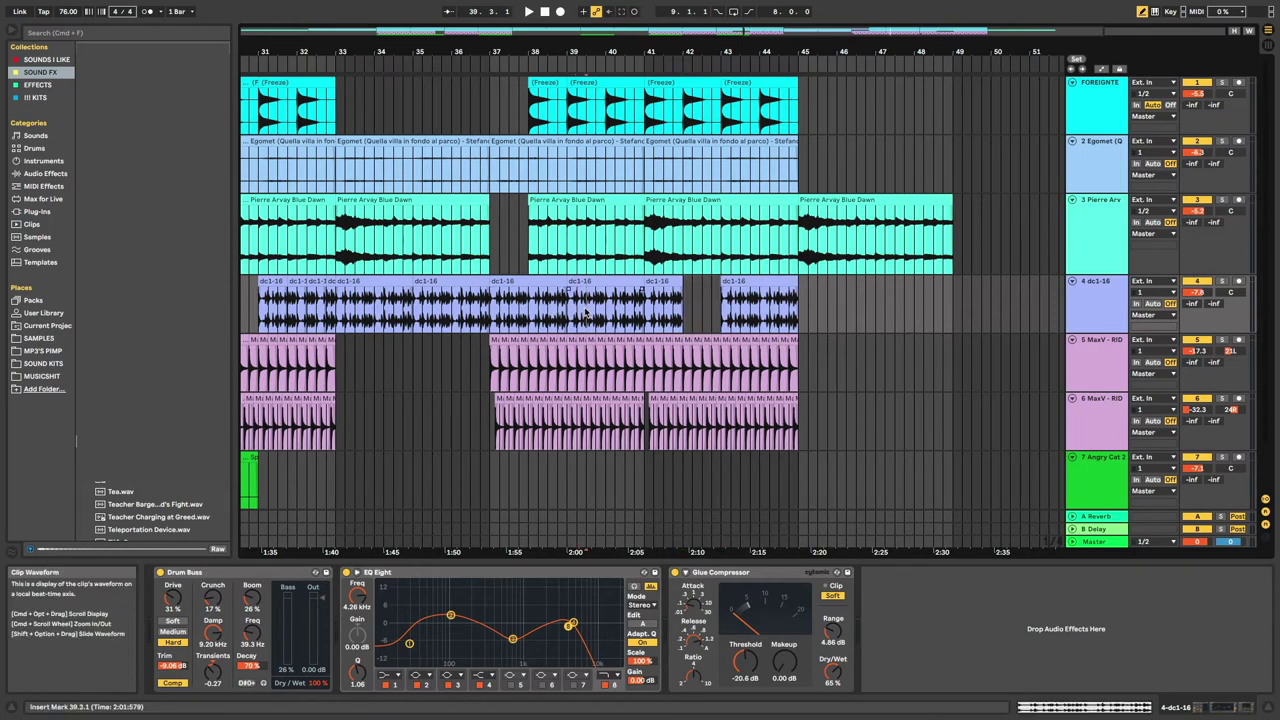
click(576, 282)
key(Delete)
Delete the two MaxV - RIDE clips between 39.1 and 39.3 on track 5
click(586, 351)
click(582, 340)
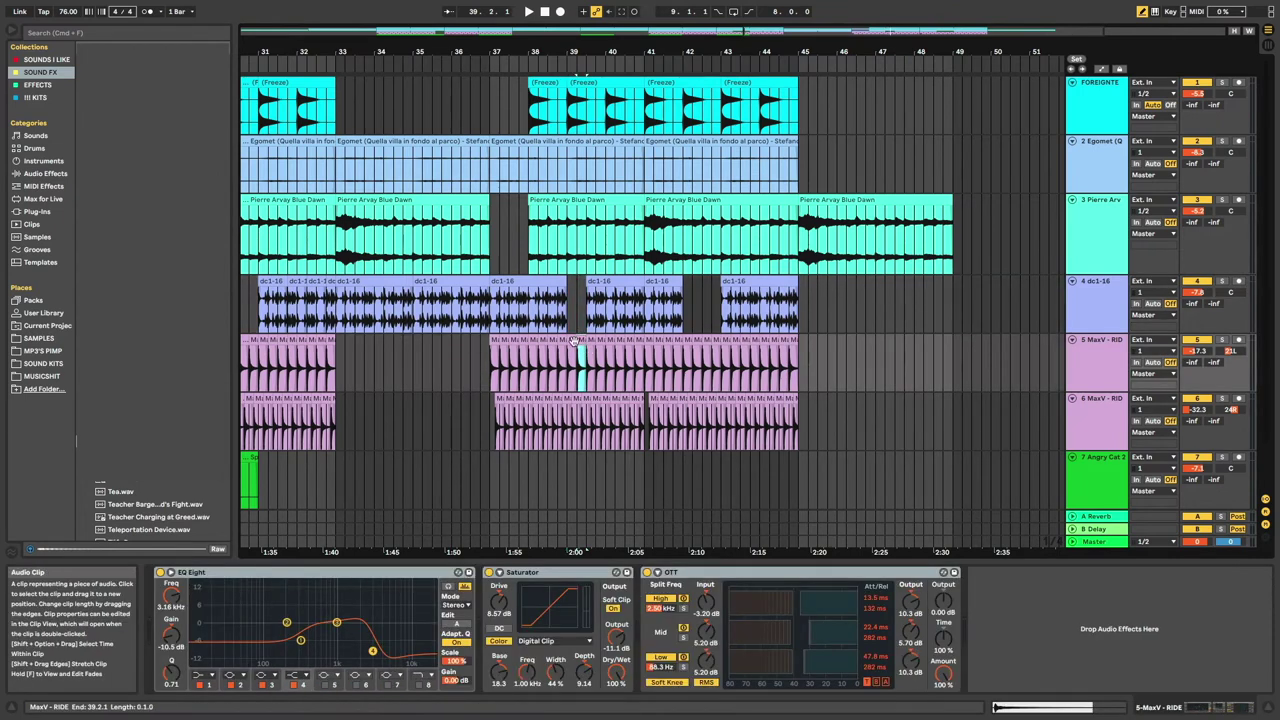
shift+click(572, 340)
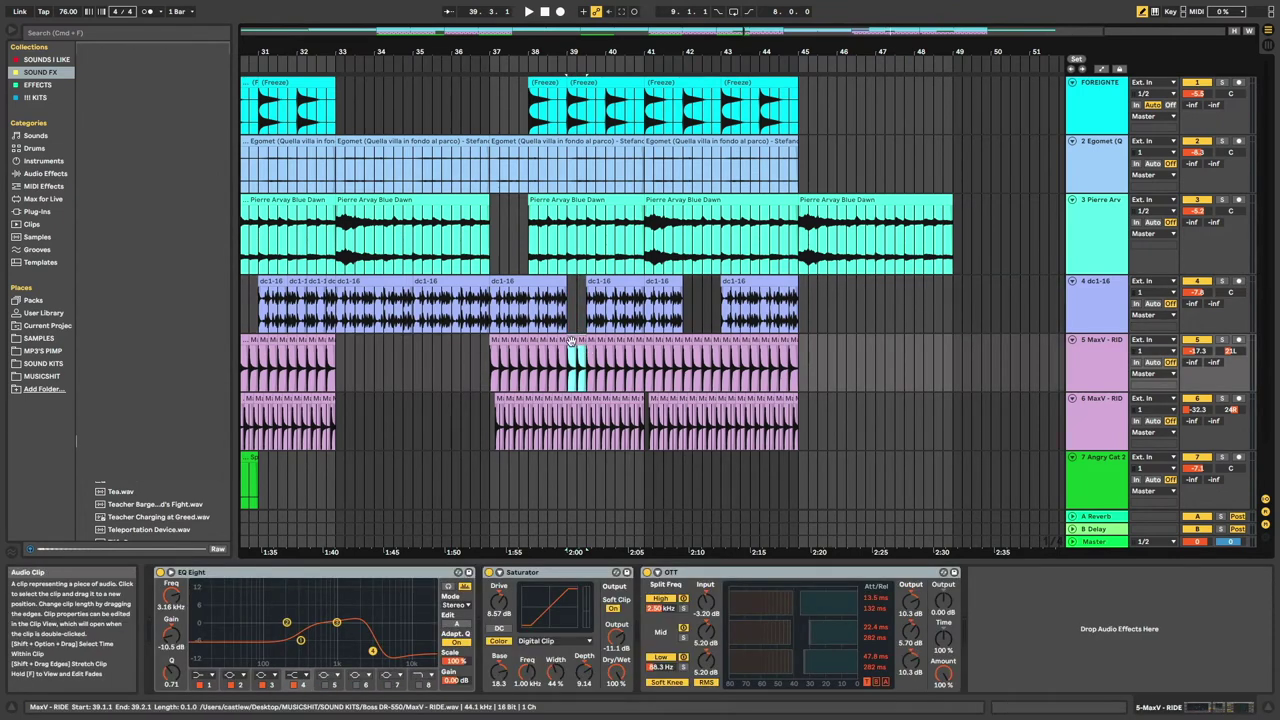
key(Delete)
Clear the MaxV - RIDE clips between 39.1.3 and 39.3.3 on track 6
click(578, 400)
click(569, 399)
key(Delete)
scroll(580, 400, up, 5)
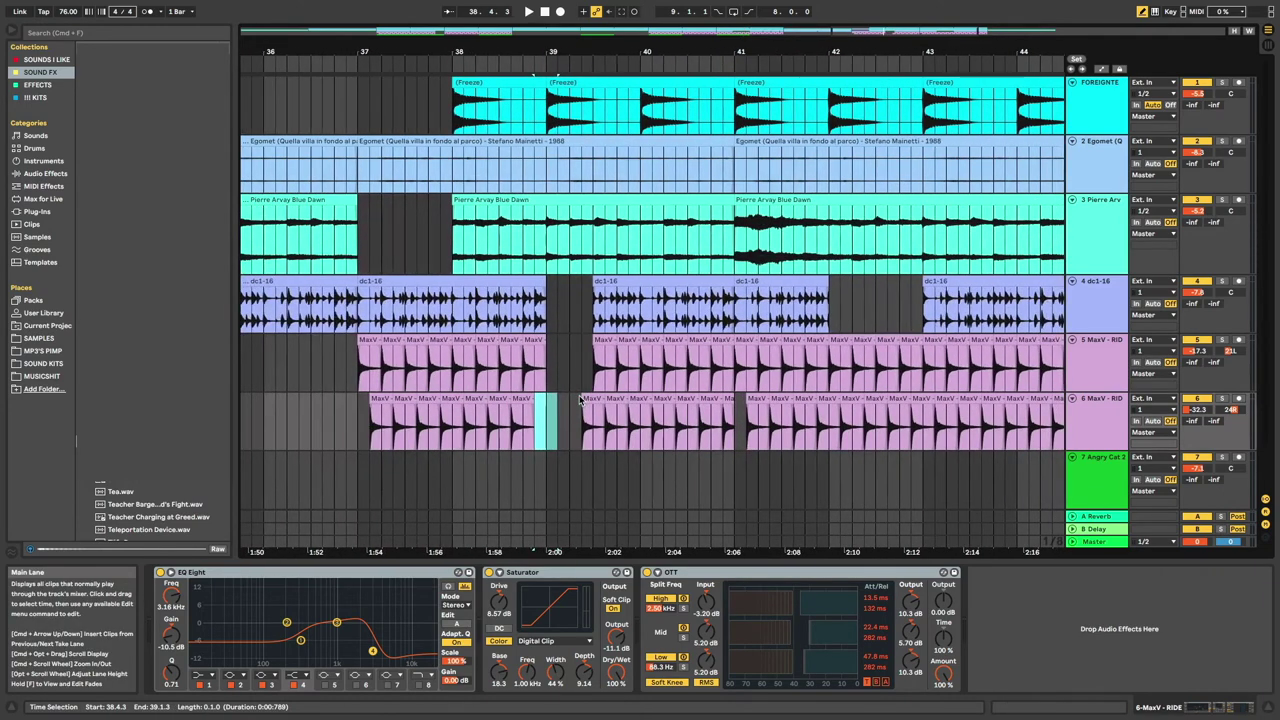
scroll(580, 400, up, 3)
scroll(580, 400, down, 2)
click(590, 399)
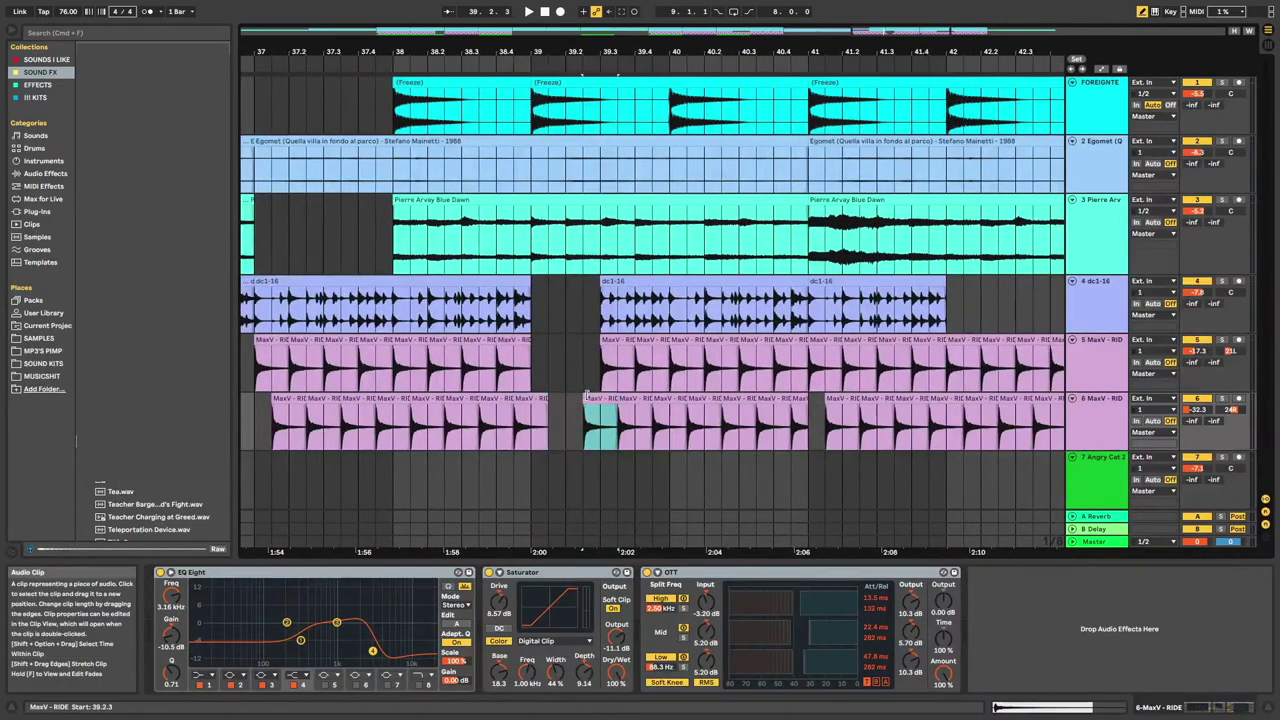
Split the last dc1-16 clip at 43.4 and 44.2, and duplicate that two-beat slice to 44.2 as a drum fill
scroll(592, 397, down, 4)
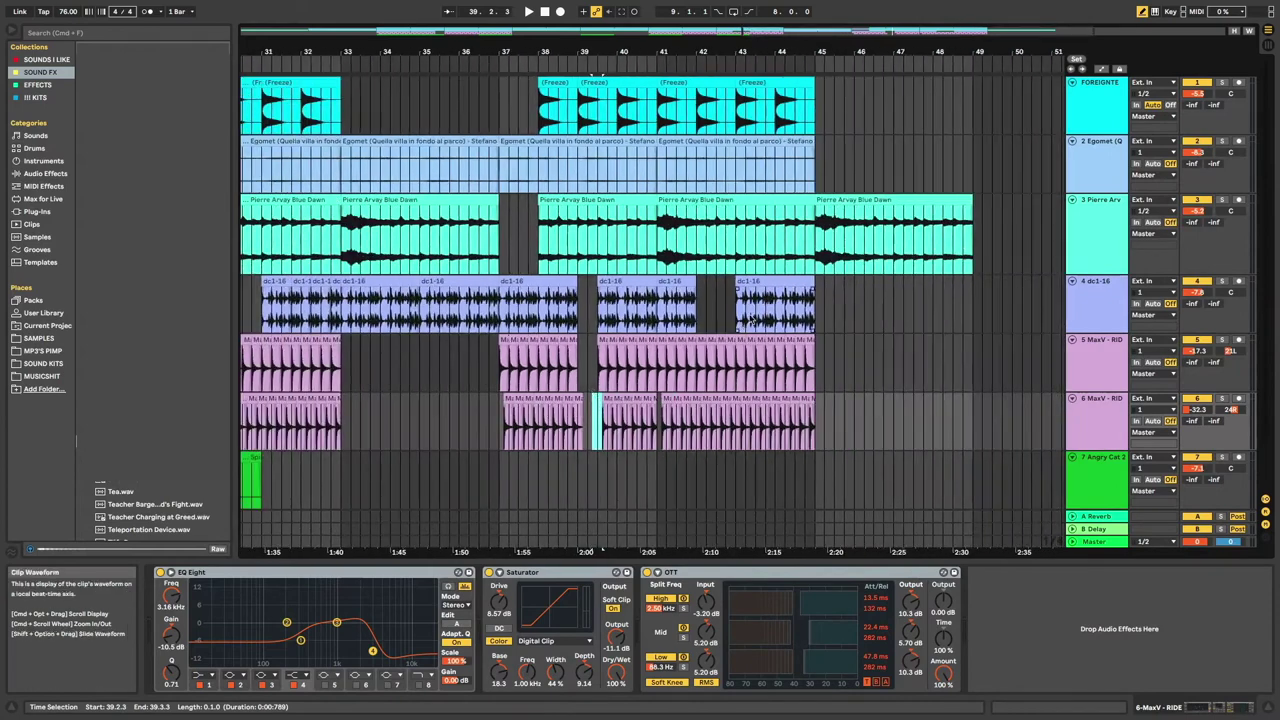
scroll(785, 315, up, 4)
scroll(785, 315, down, 2)
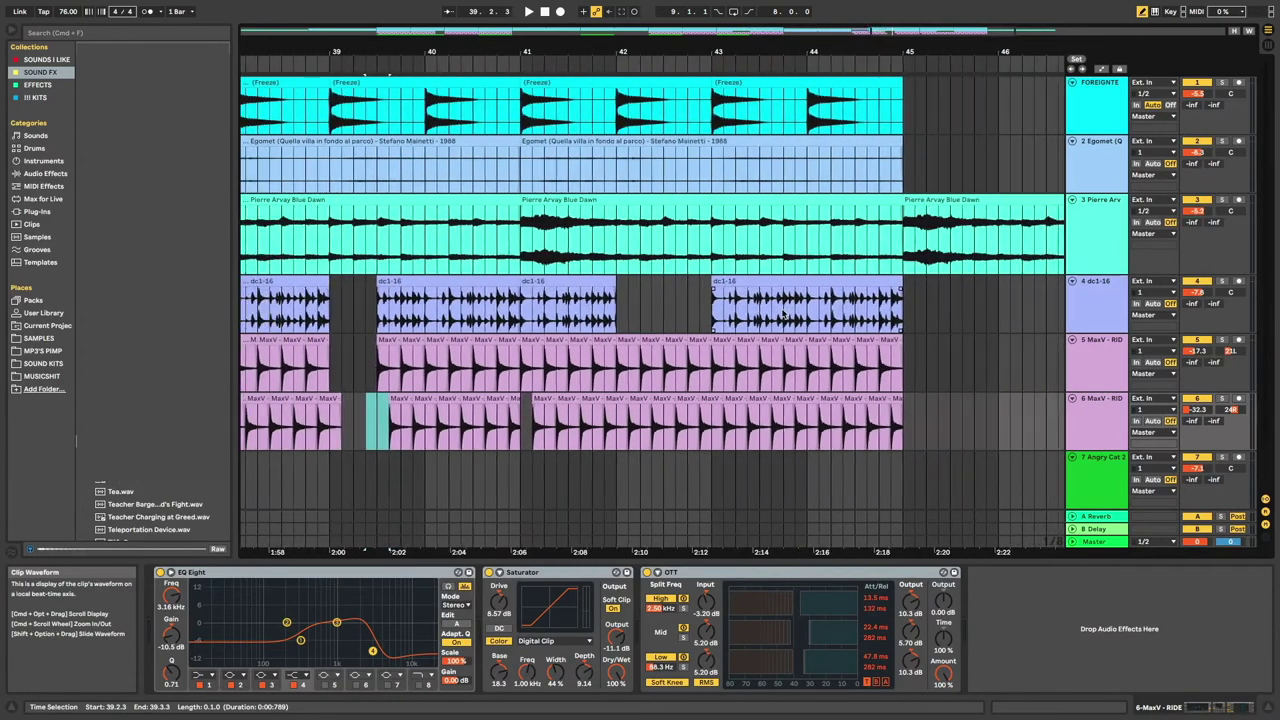
click(785, 315)
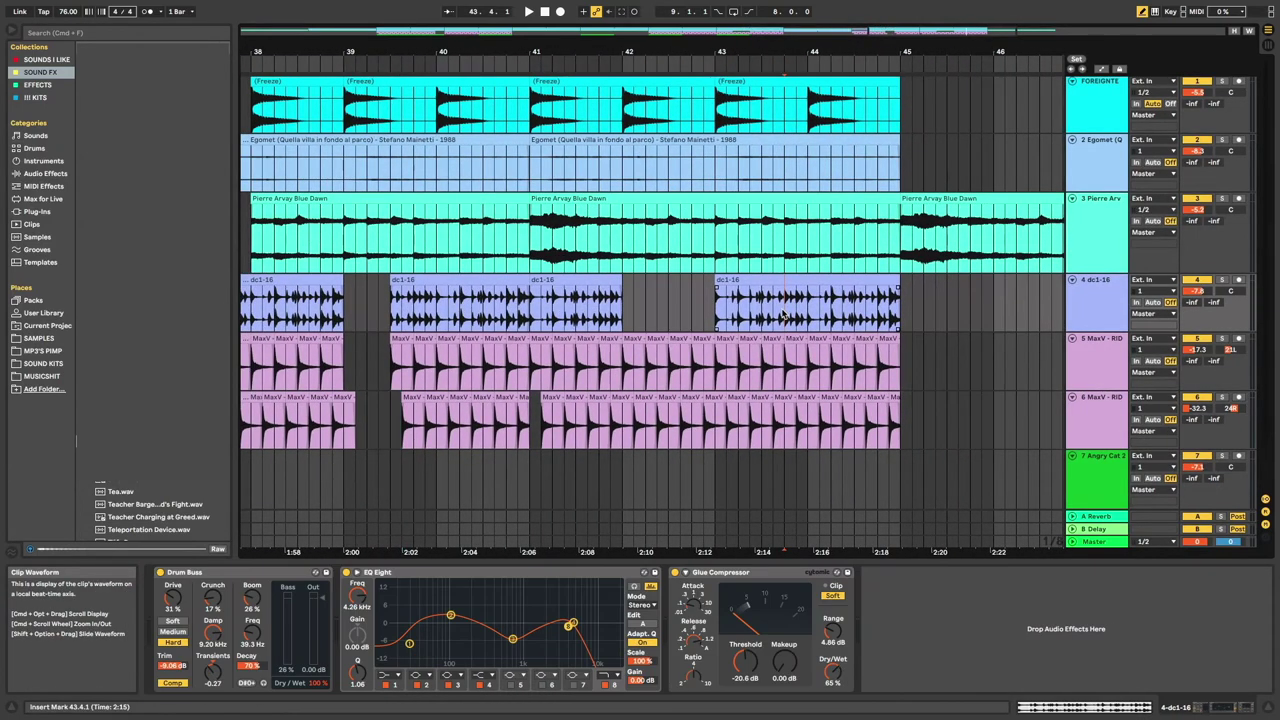
key(super+e)
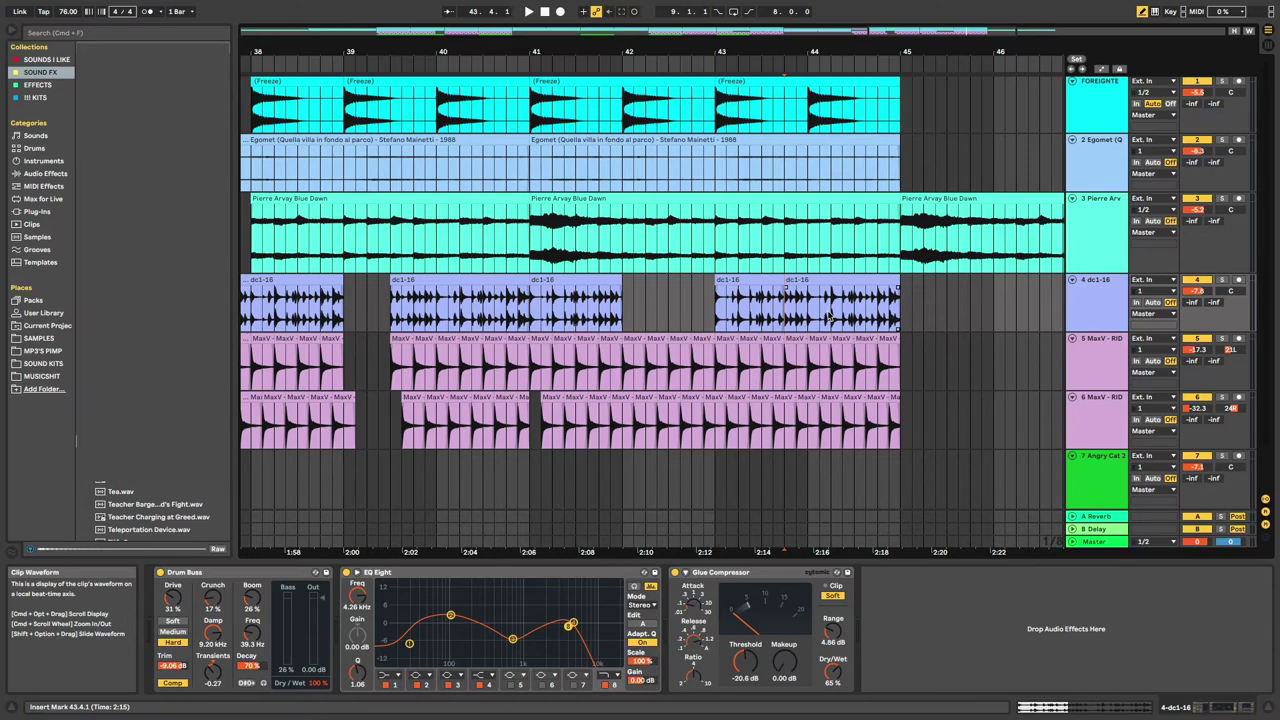
scroll(658, 318, up, 3)
scroll(658, 318, down, 2)
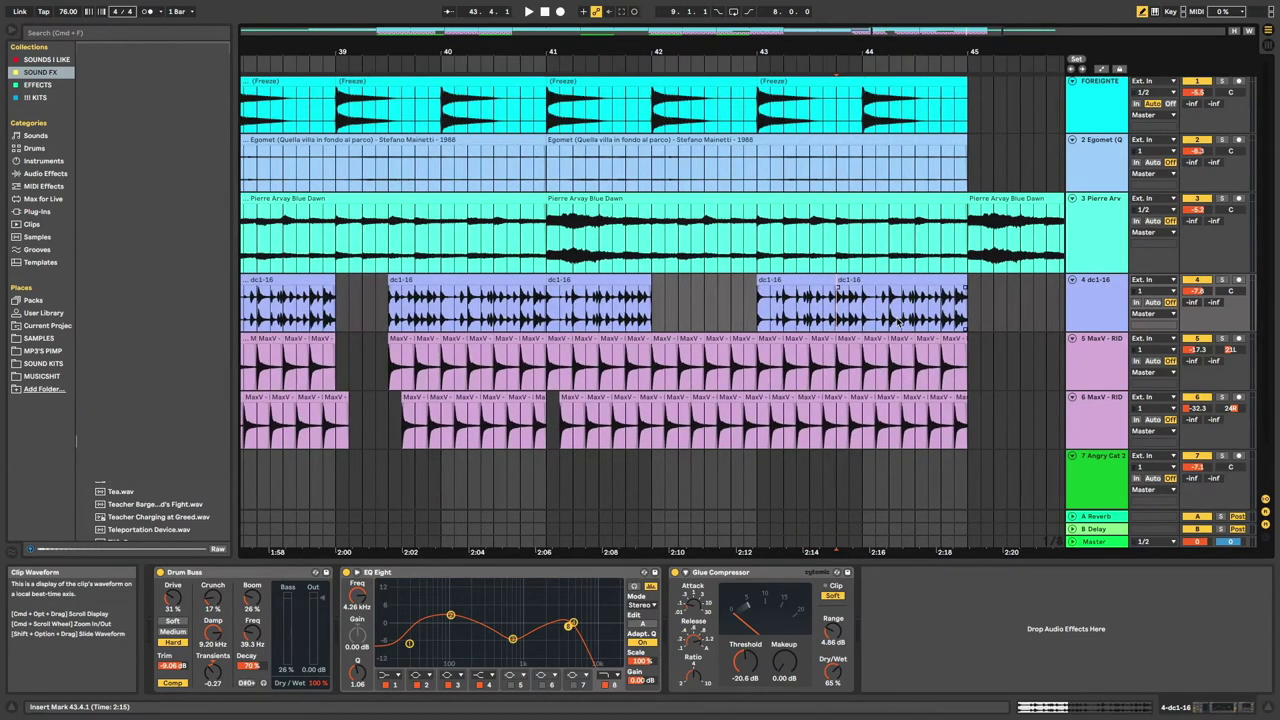
click(889, 322)
key(super+e)
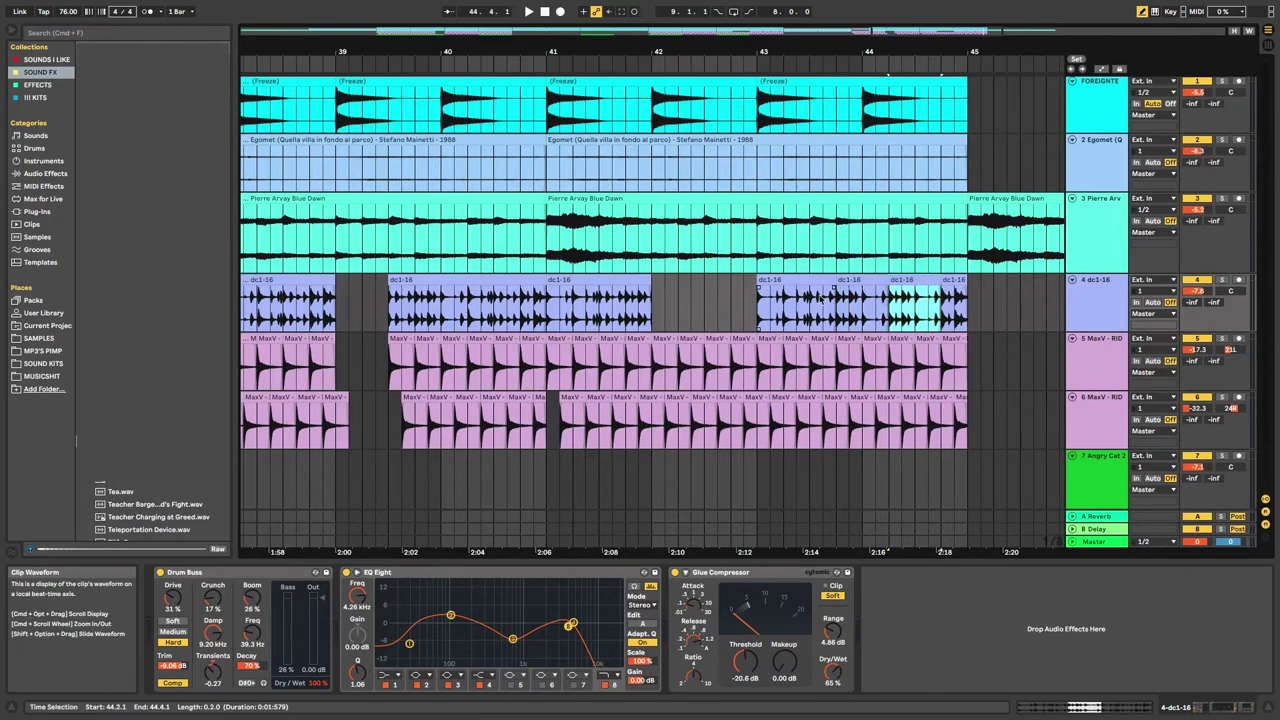
Play from bar 43 to check the drum fill and the outro, viewing the whole arrangement
click(754, 298)
key(space)
key(minus)
key(minus)
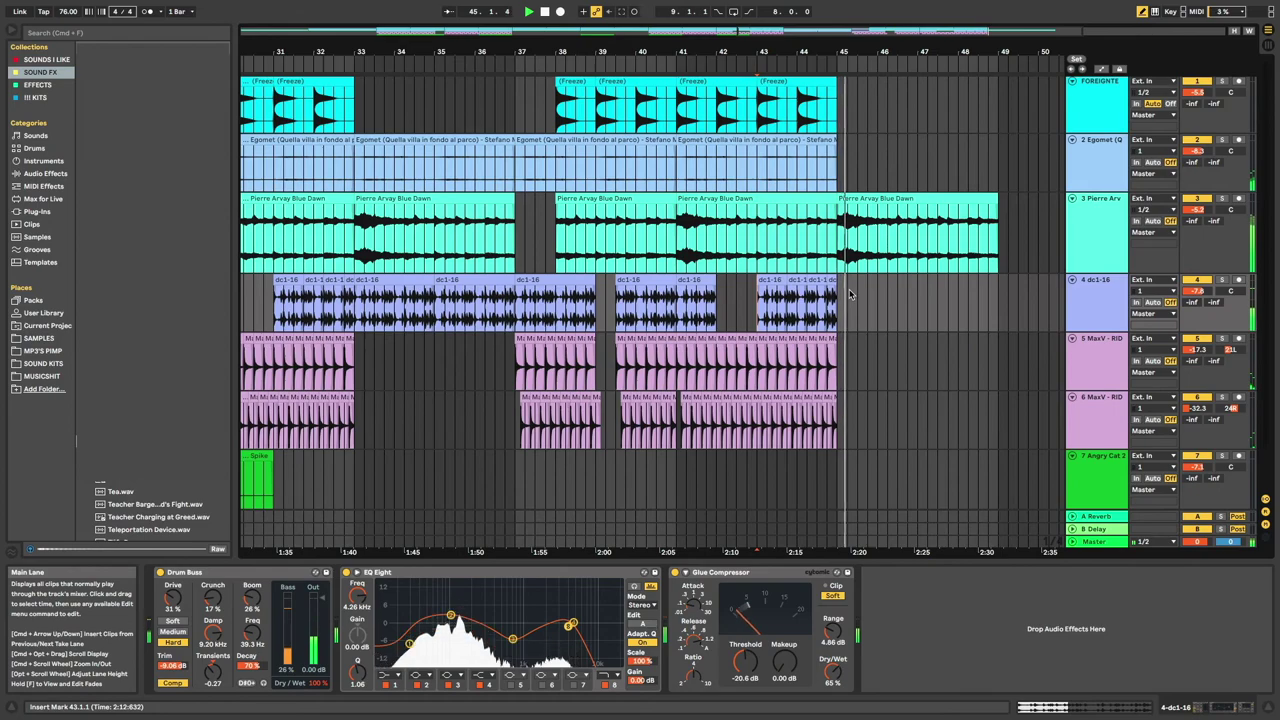
key(minus)
key(minus)
key(plus)
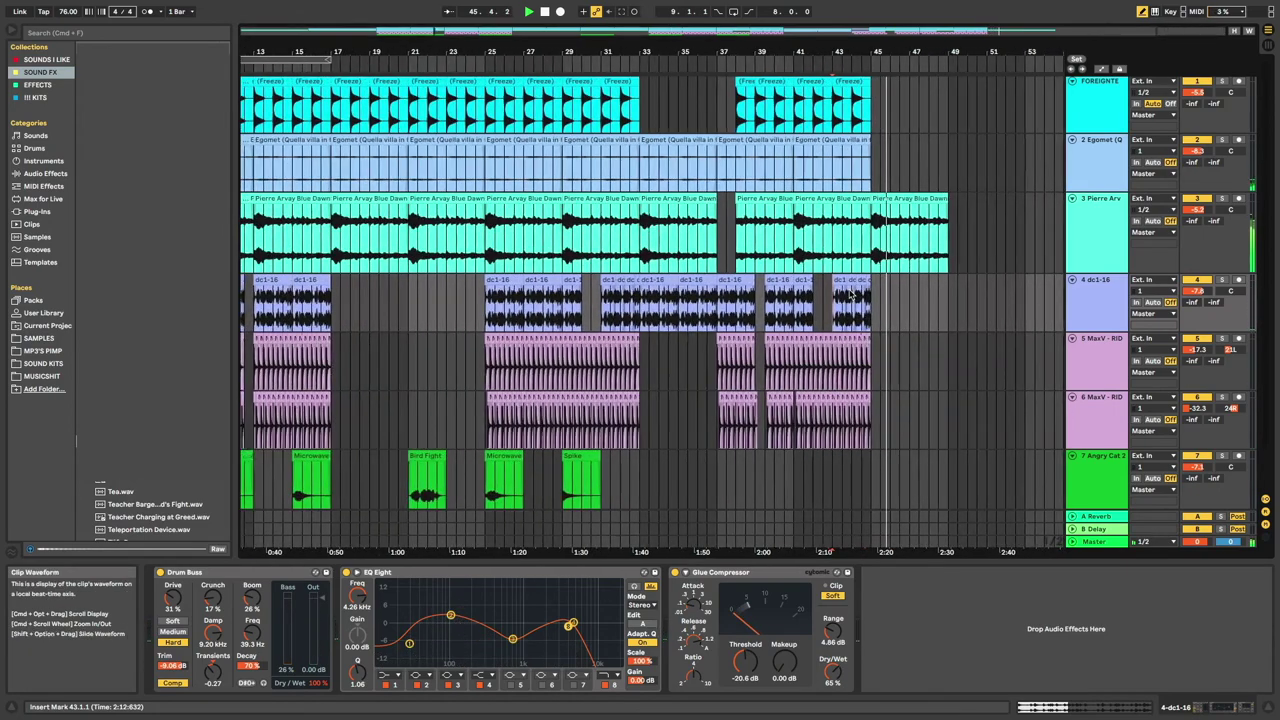
key(minus)
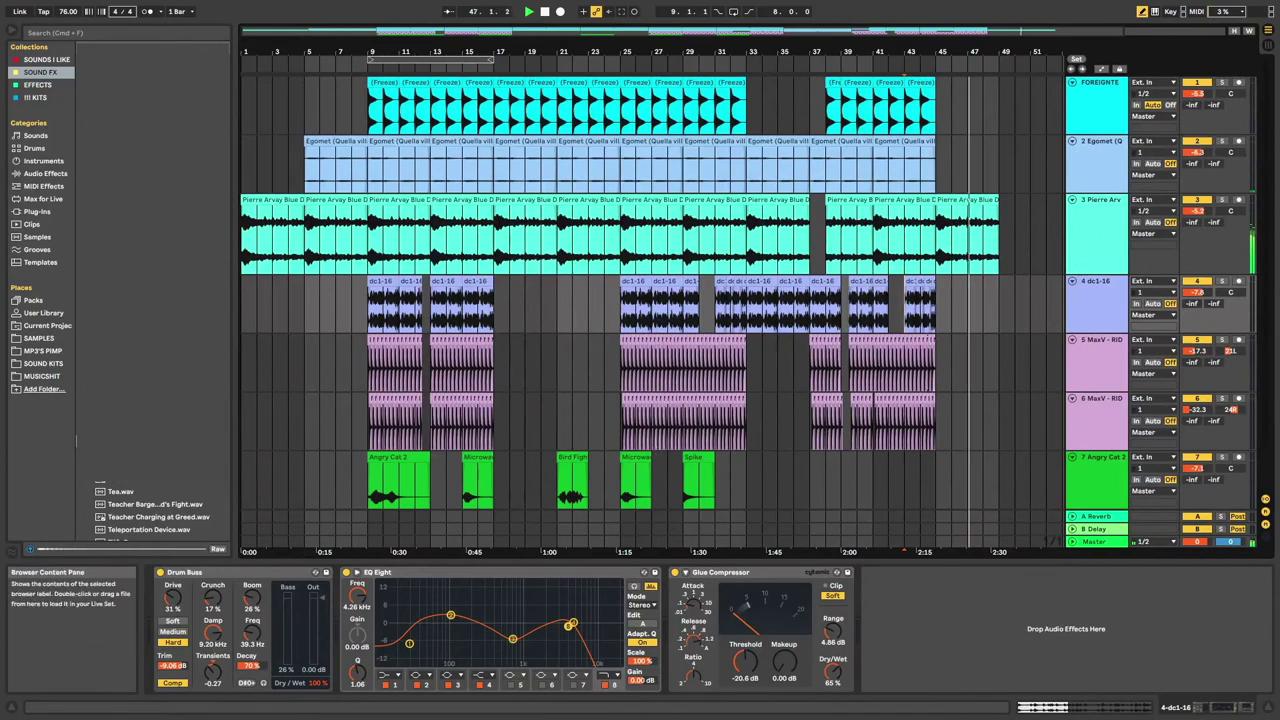
Browse the sound effects and place Wounded Vermin.wav at bar 37 on the Angry Cat 2 track
click(158, 488)
scroll(158, 484, down, 5)
scroll(150, 508, down, 5)
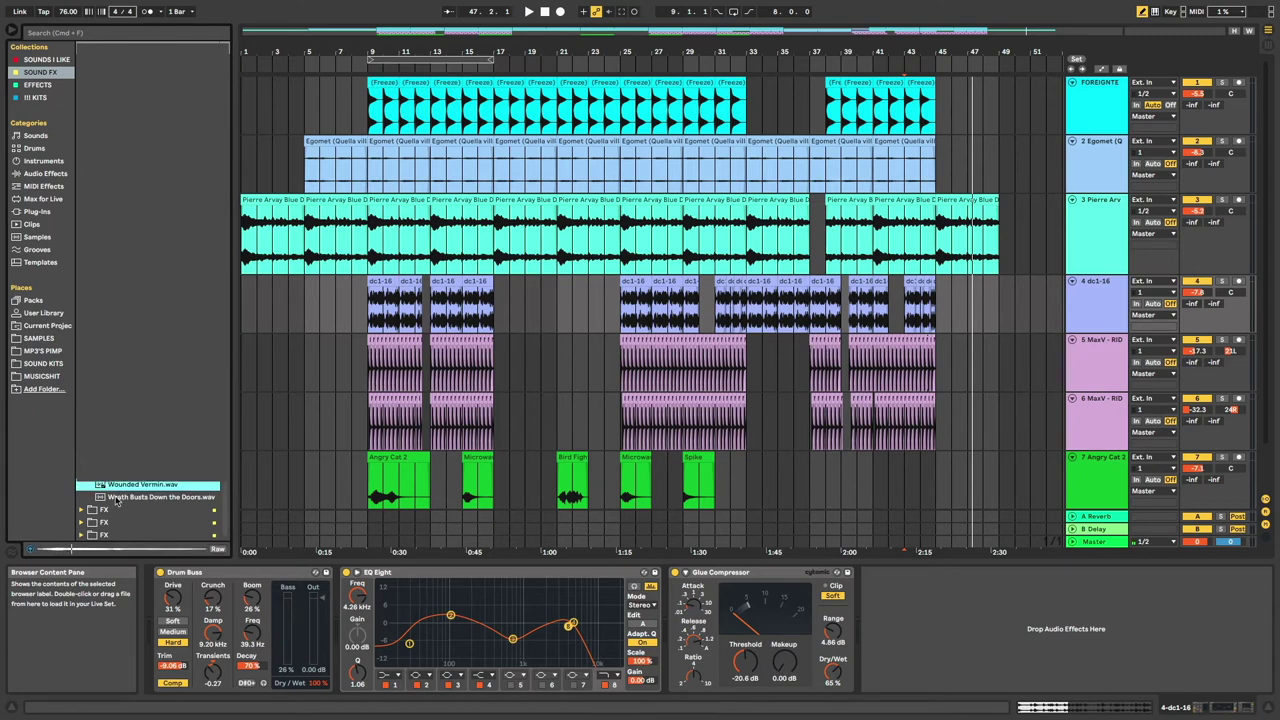
drag(117, 487, 818, 458)
Set the warp mode of the Wounded Vermin clip at bar 37 to Complex Pro
double_click(825, 455)
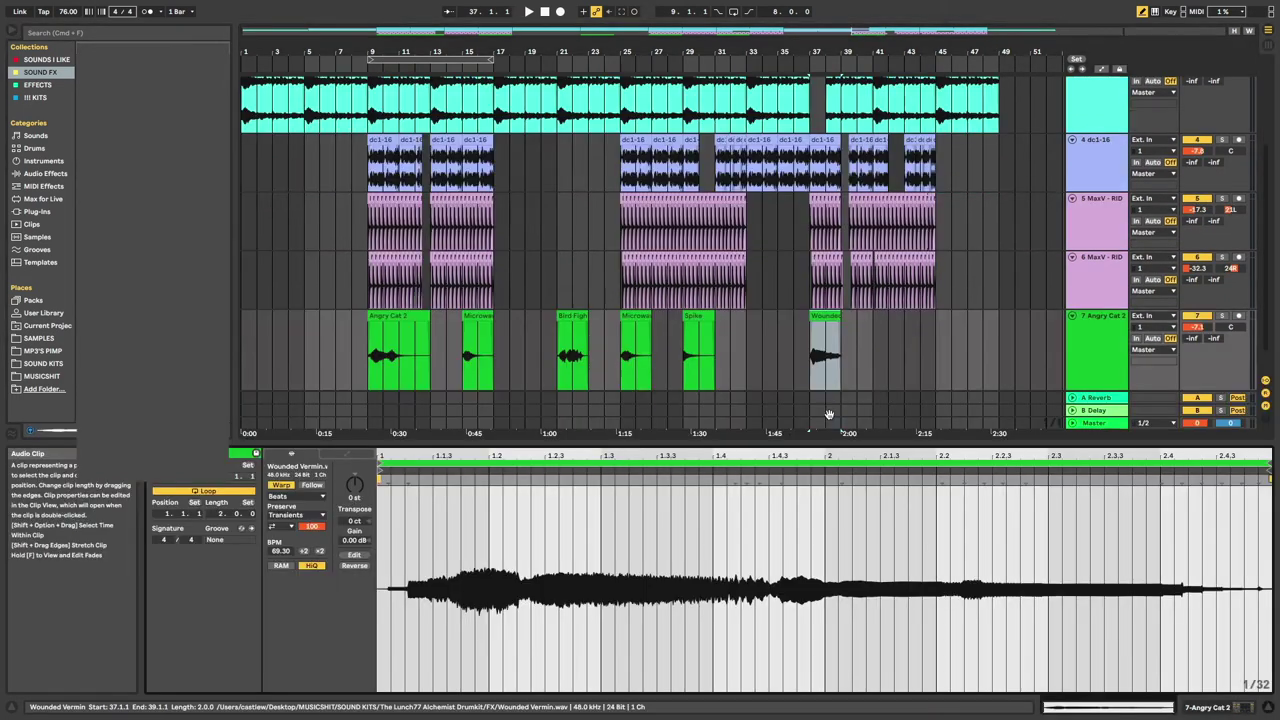
click(300, 496)
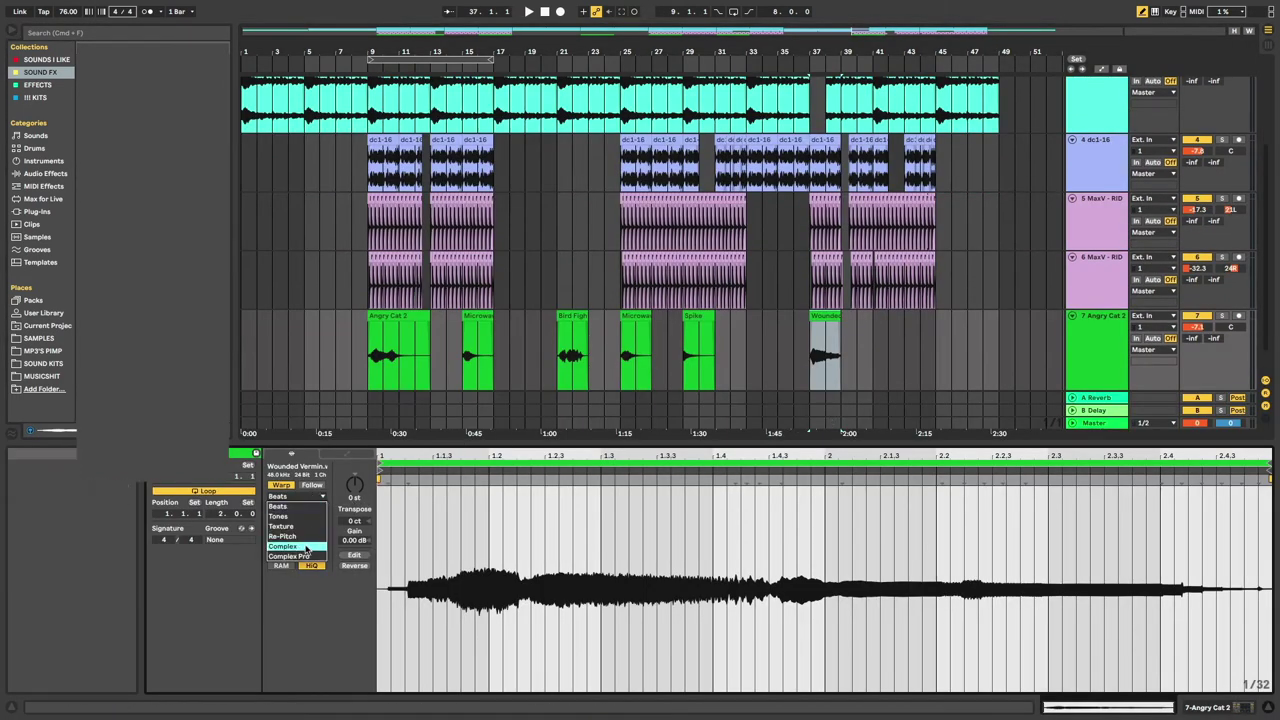
click(305, 557)
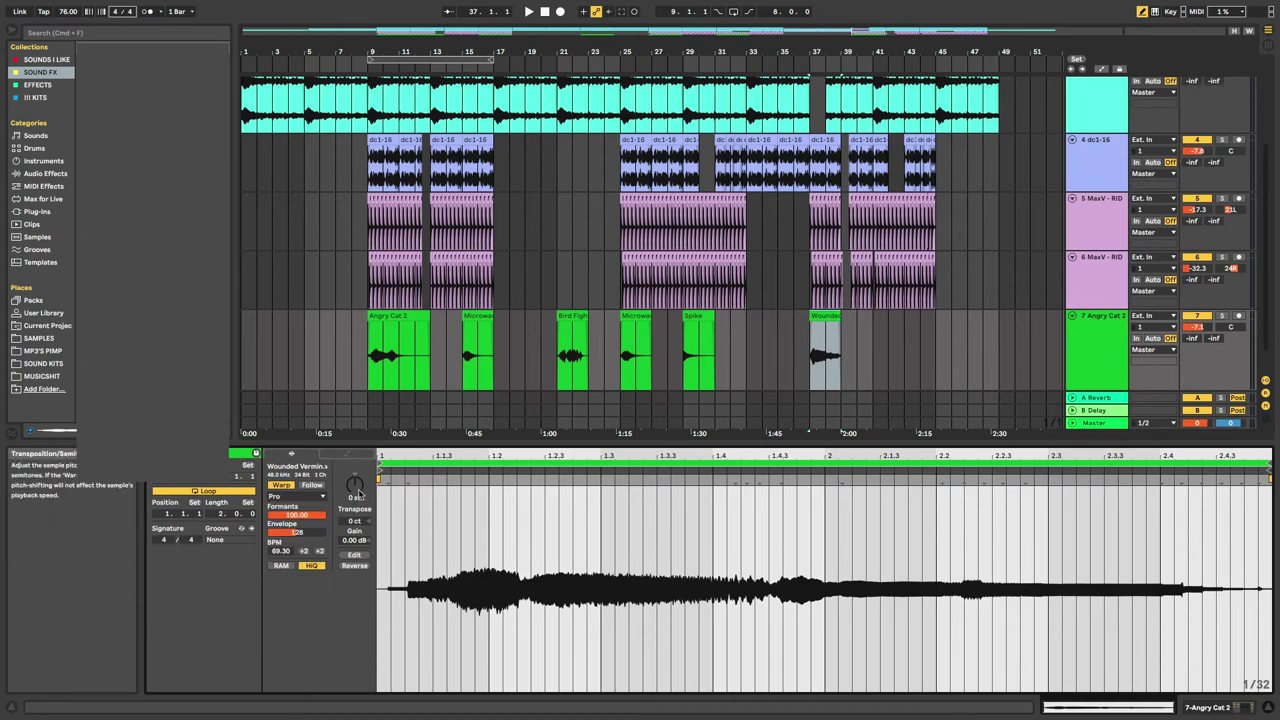
Transpose the Bird Fight, Spike and Angry Cat 2 sound effect clips down, giving Spike -4 st
click(577, 317)
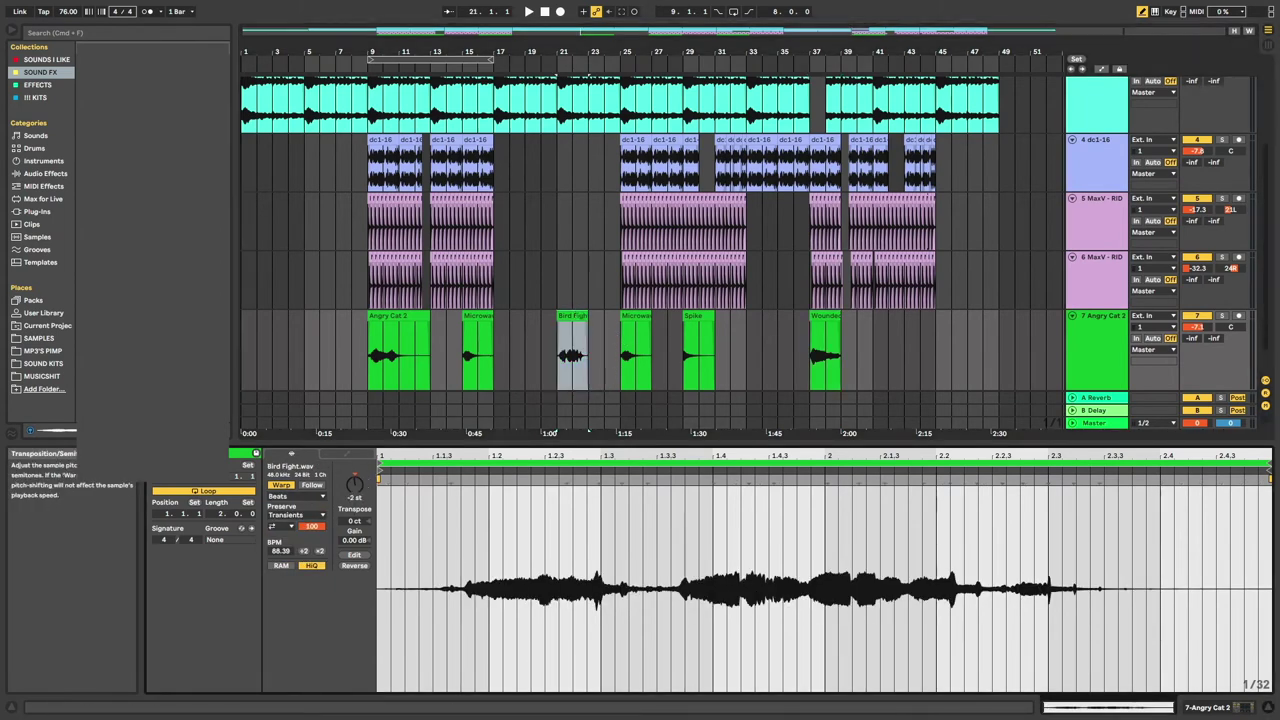
click(636, 318)
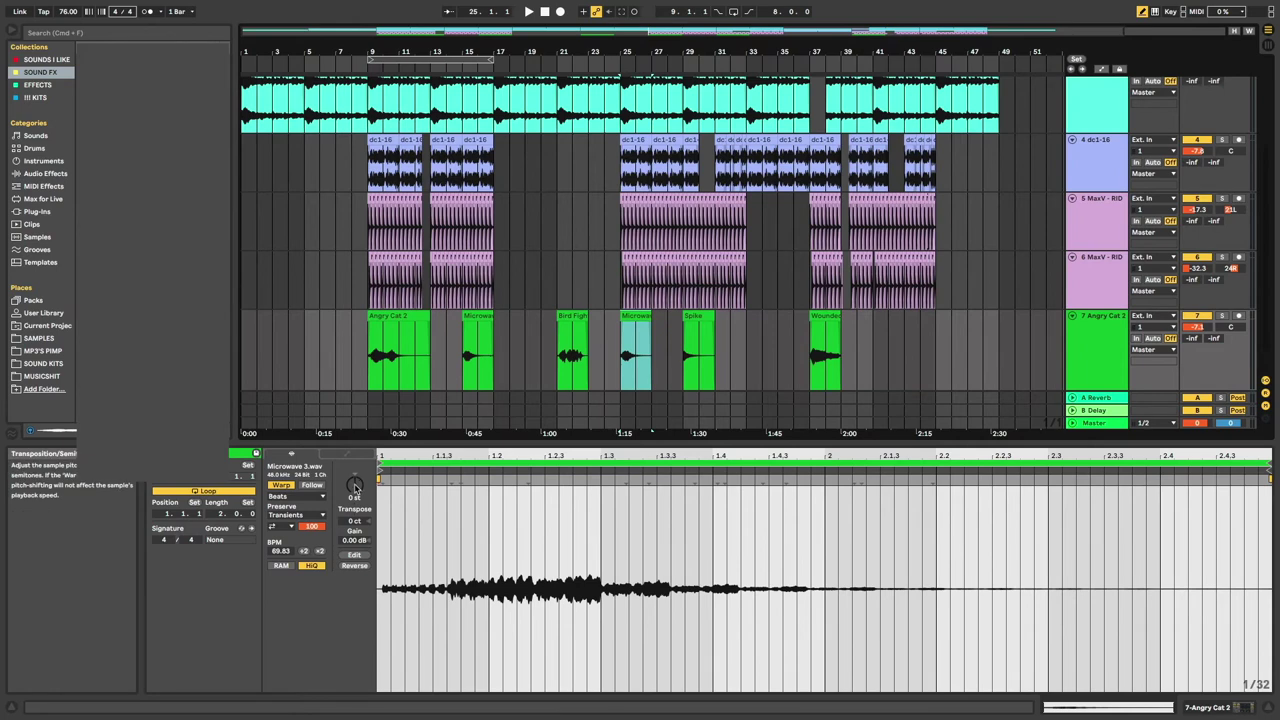
click(698, 318)
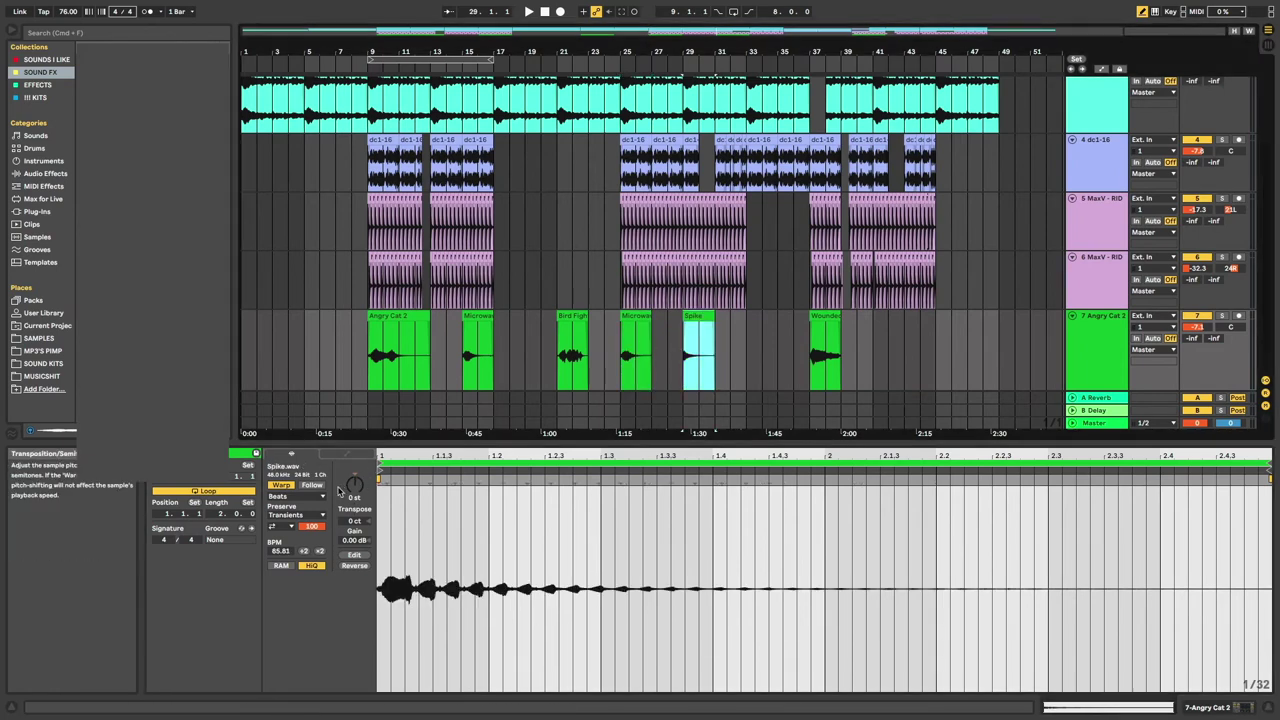
drag(354, 487, 354, 497)
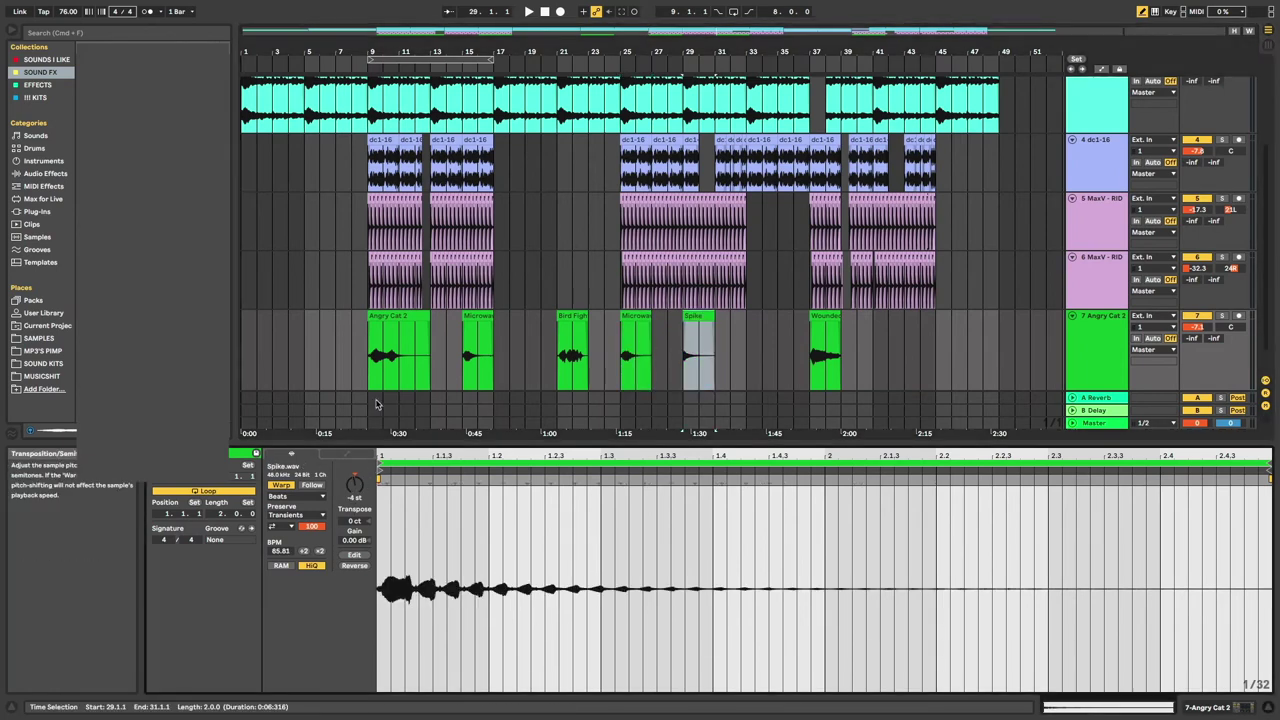
click(385, 375)
click(457, 455)
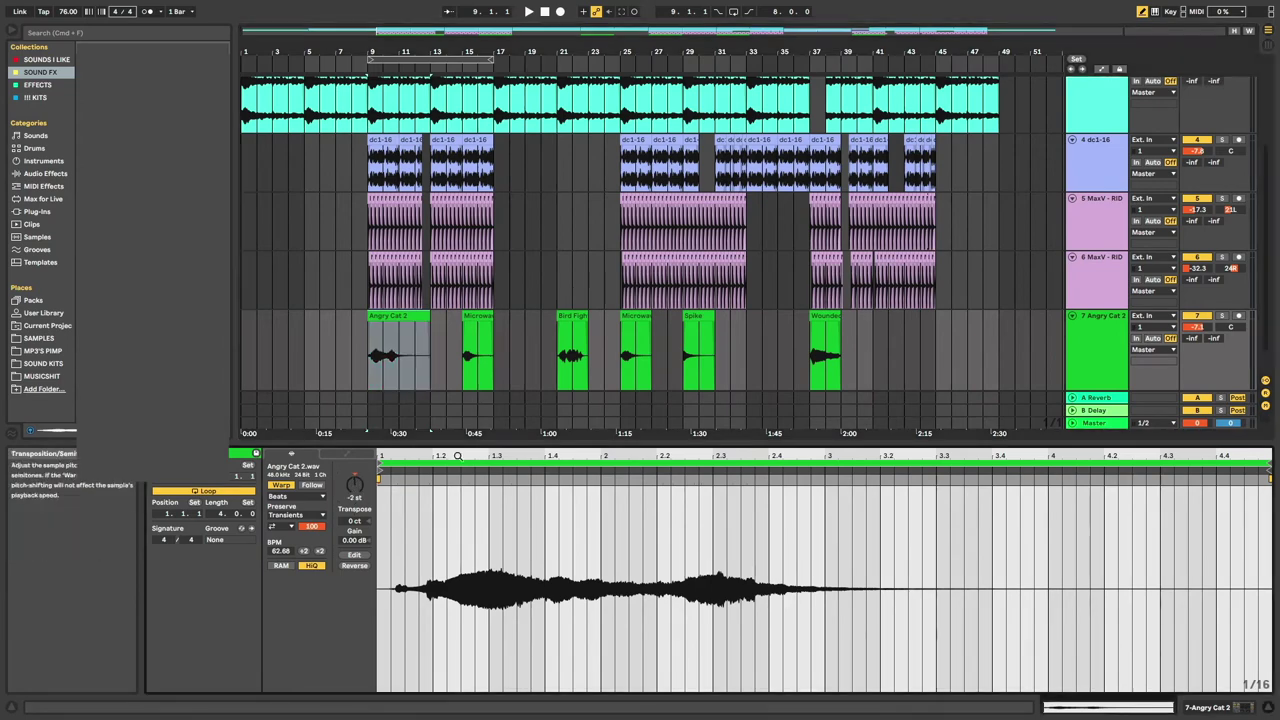
During playback from bar 9, add EQ Eight to the Angry Cat 2 track with a 150 Hz low cut and a 2.78 kHz high cut
click(366, 333)
key(space)
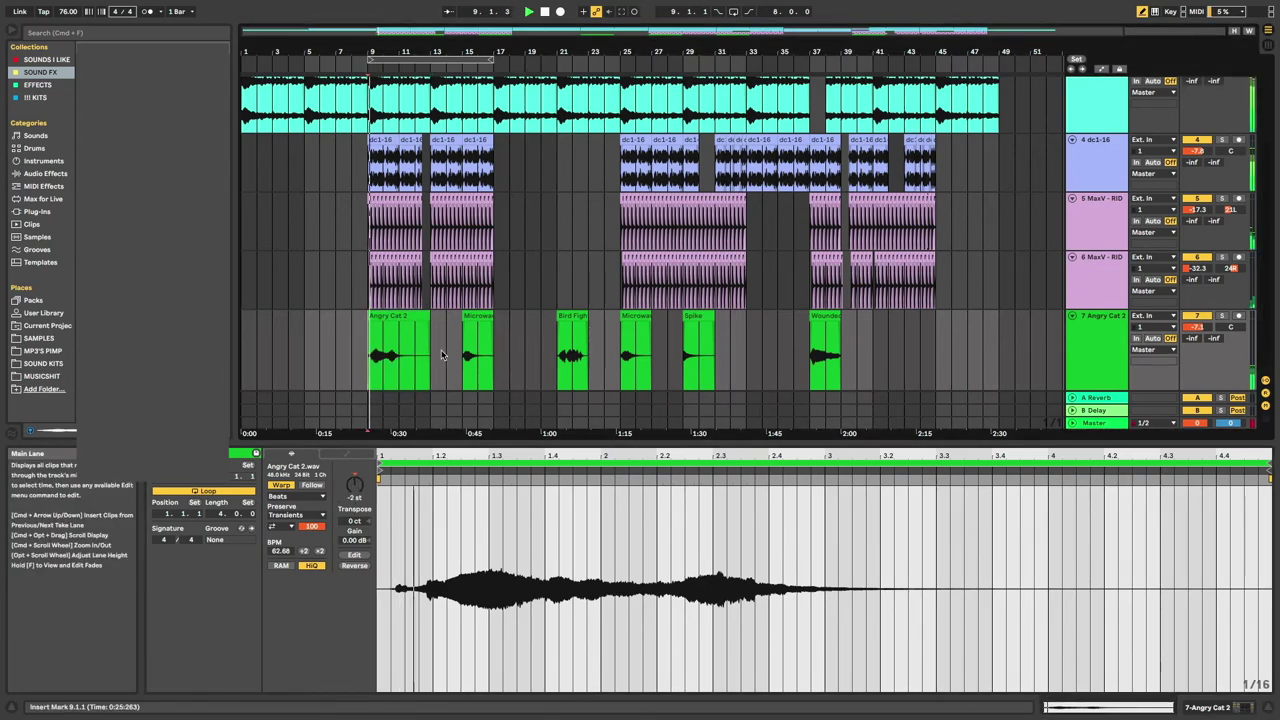
scroll(441, 355, down, 1)
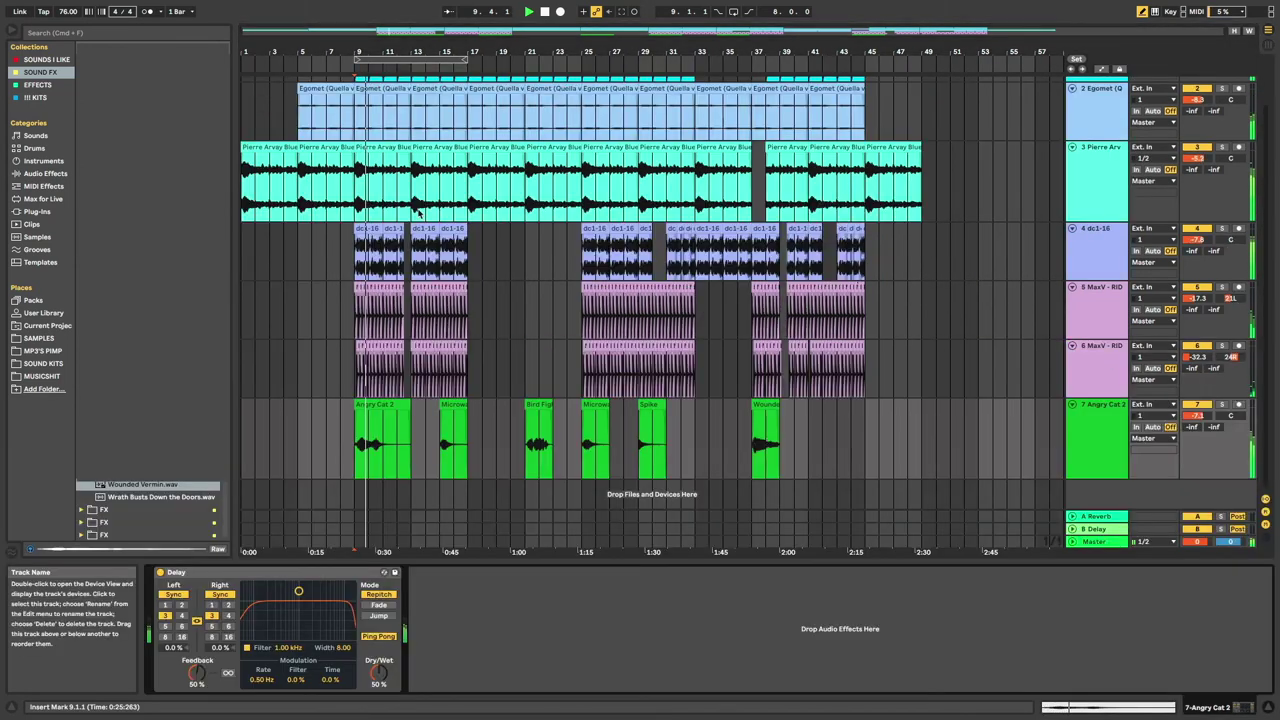
click(37, 84)
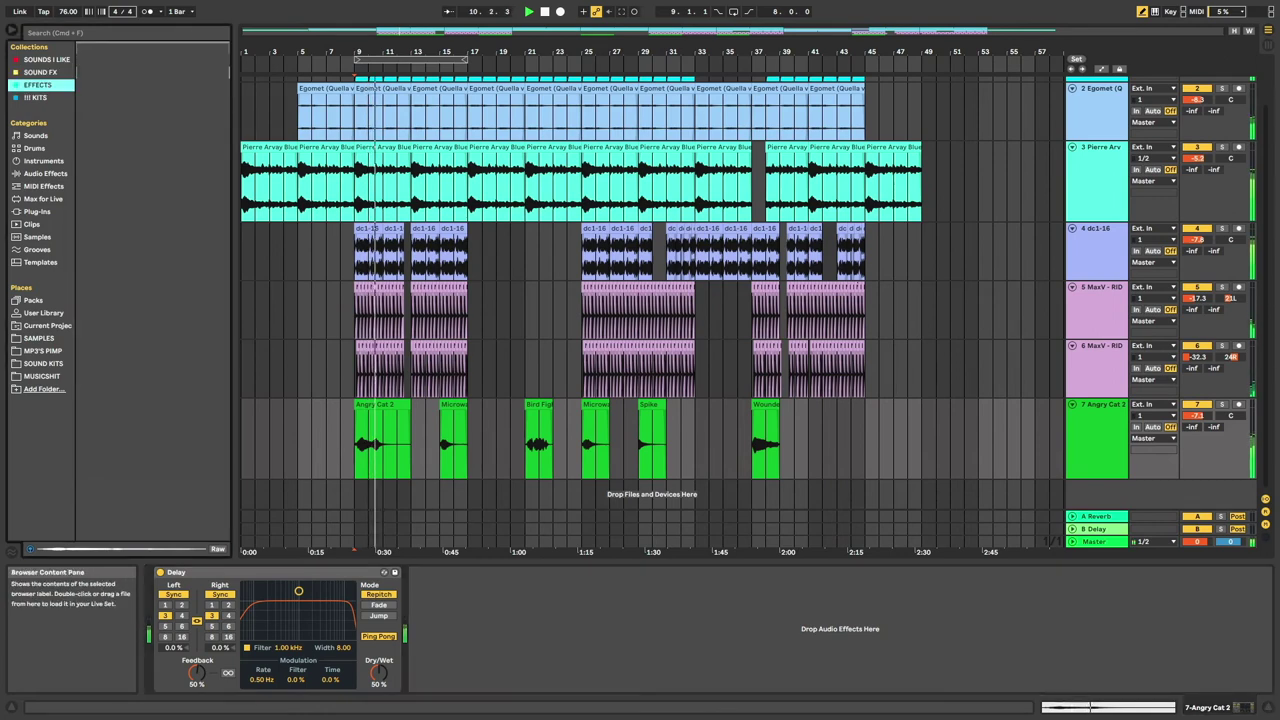
drag(120, 97, 464, 624)
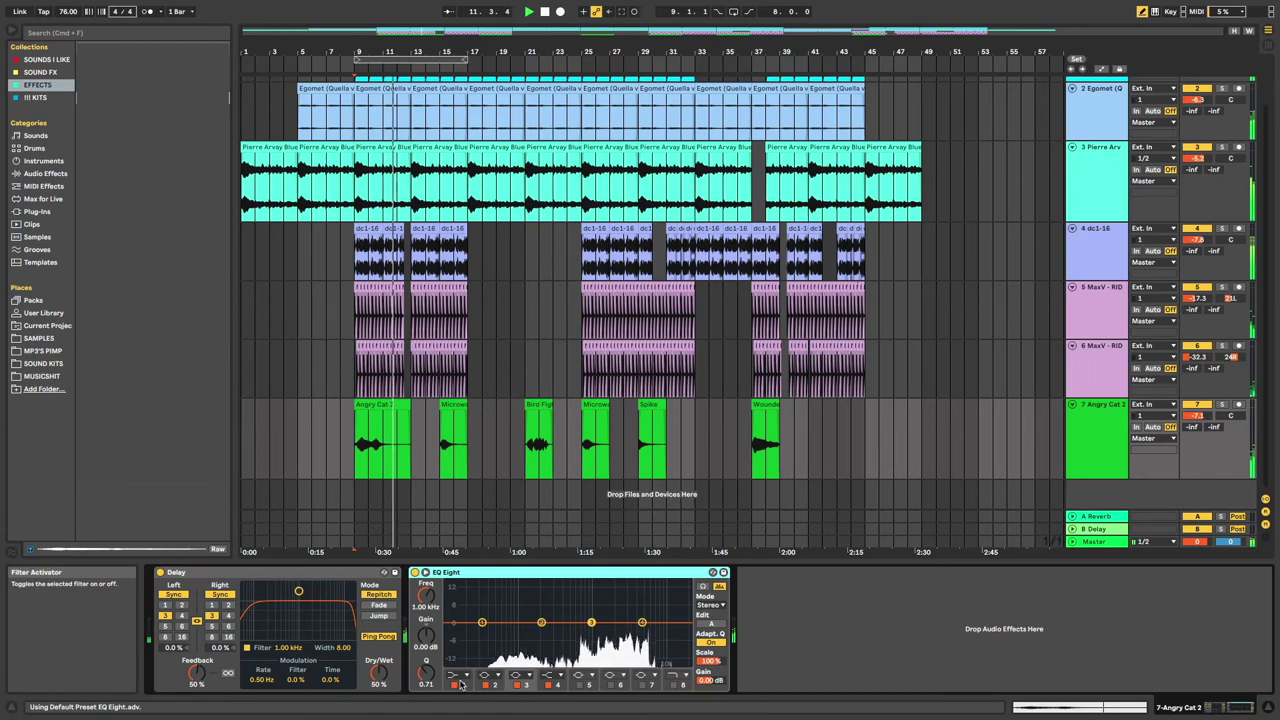
click(458, 684)
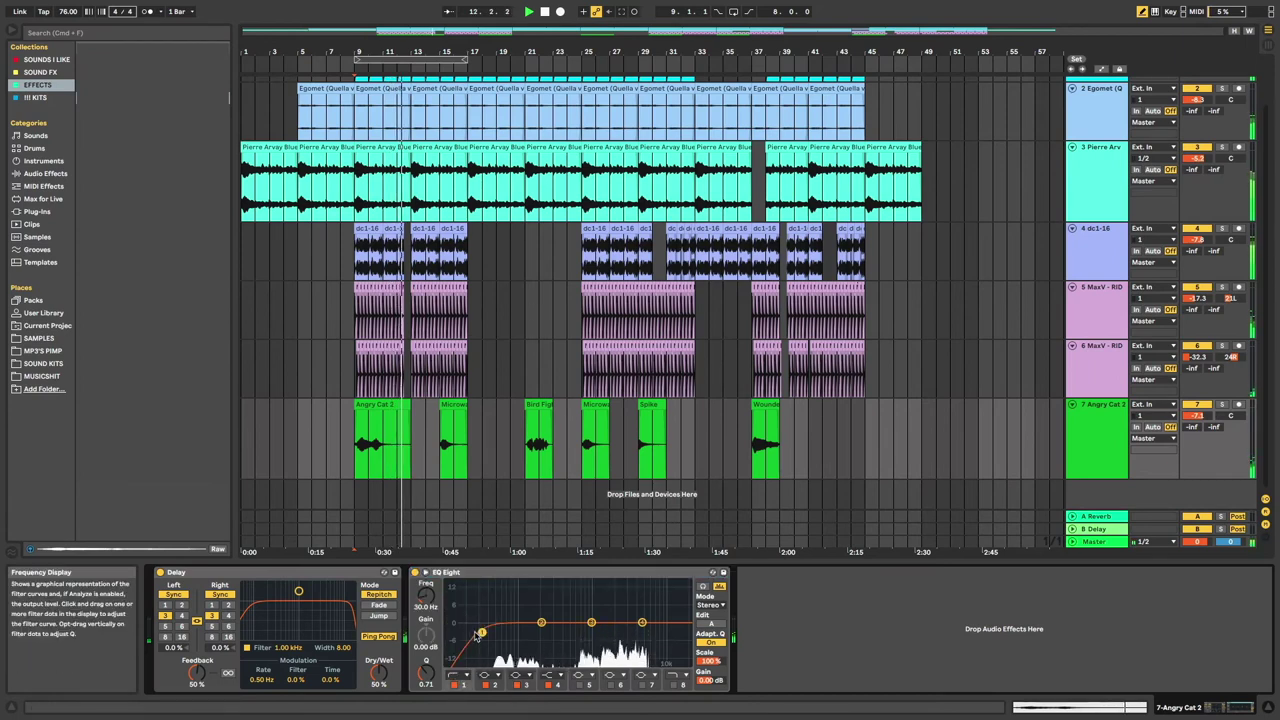
drag(479, 634, 532, 631)
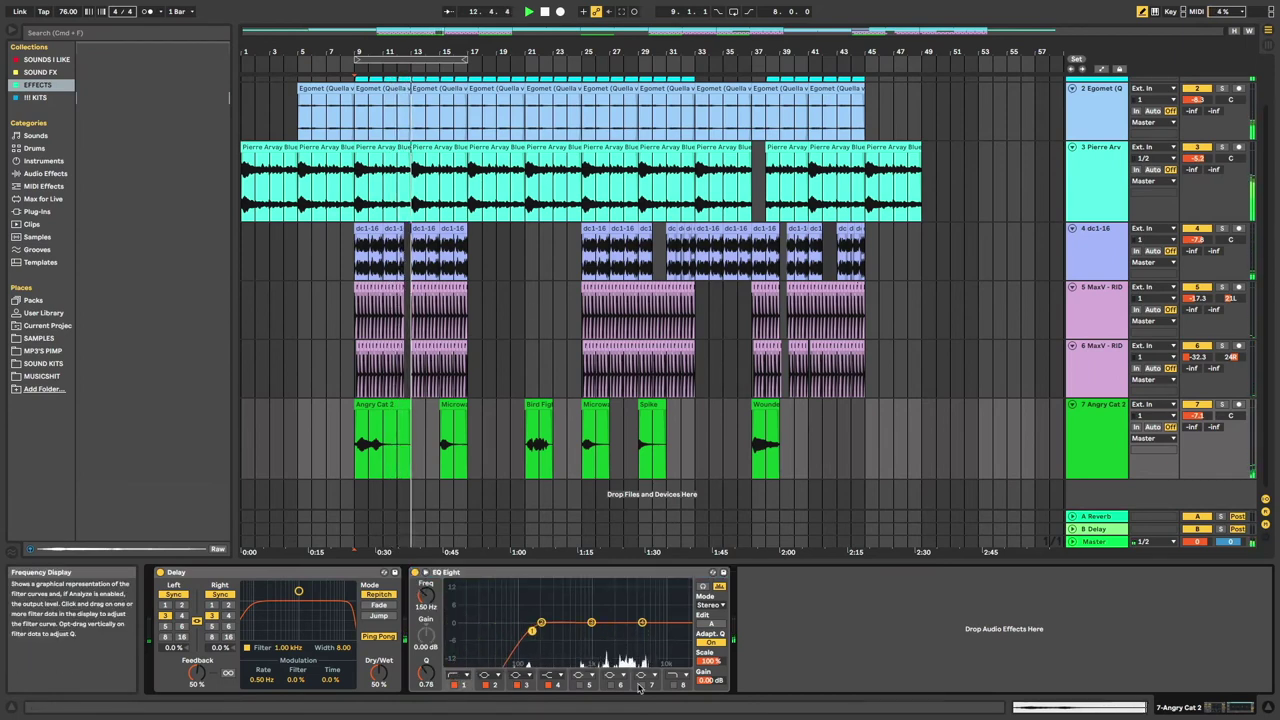
click(683, 684)
drag(666, 623, 623, 630)
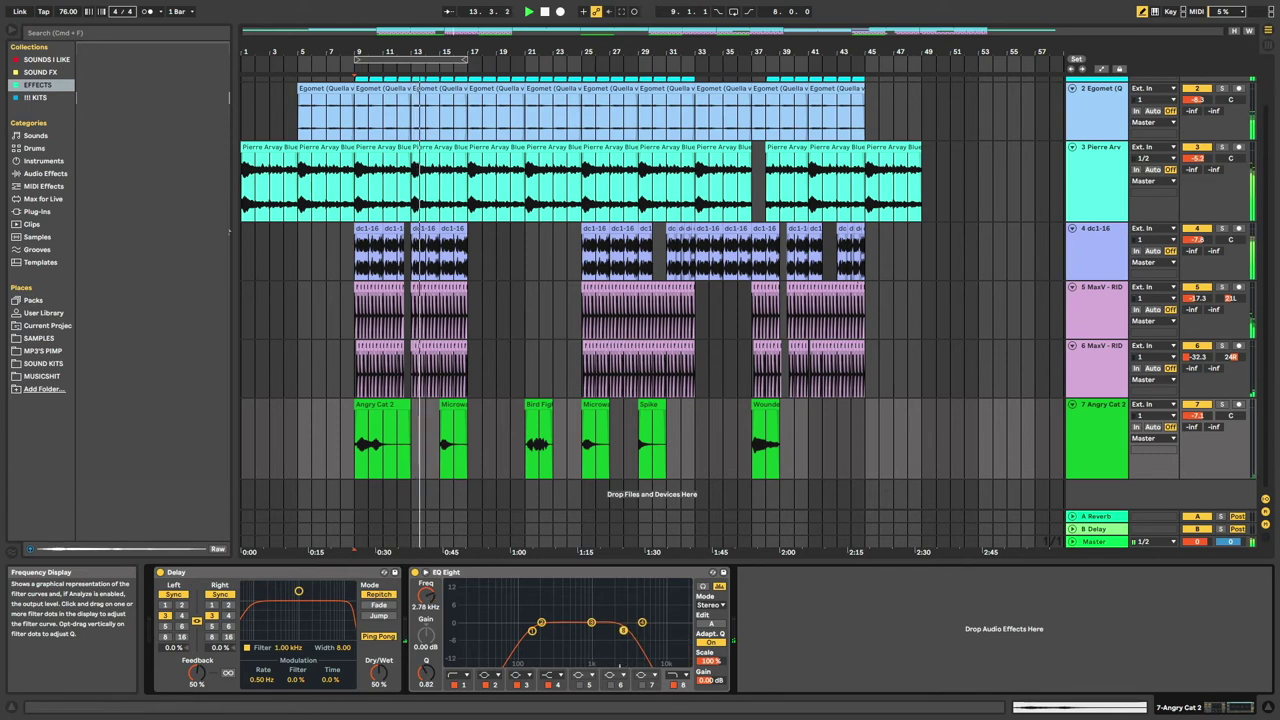
Insert Saturator before EQ Eight with Drive 6.29 dB, Base 17.1 and Soft Clip on, and move Delay to the end of the chain
drag(118, 136, 425, 585)
drag(425, 673, 425, 656)
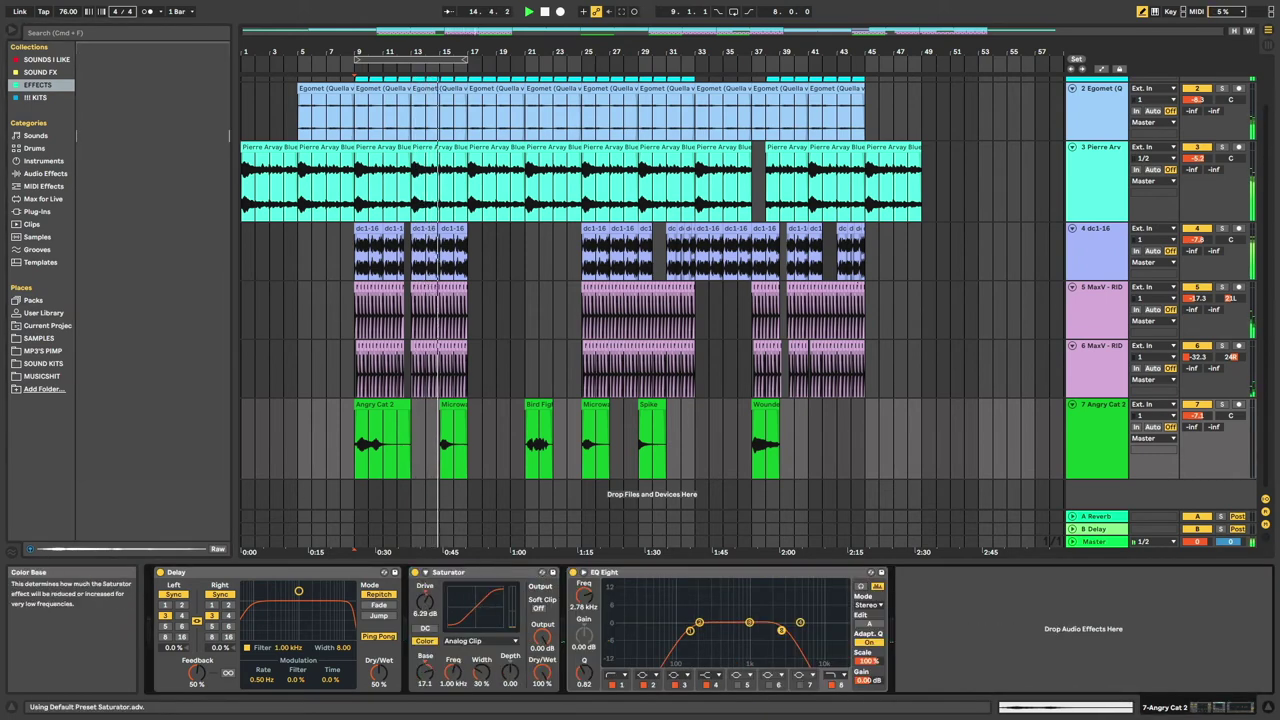
click(539, 608)
drag(310, 574, 893, 598)
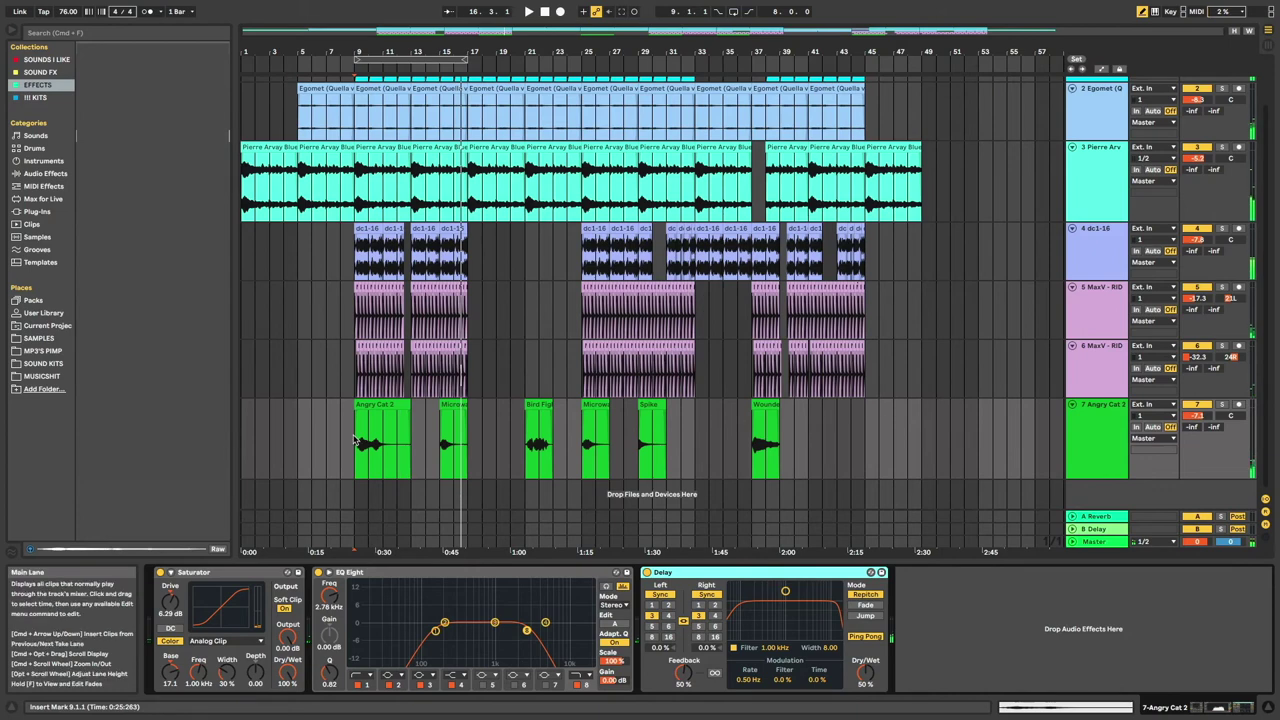
Play from bar 9 to check the processed sound effects and lower the Angry Cat 2 track volume to -10.3 dB
click(354, 440)
key(space)
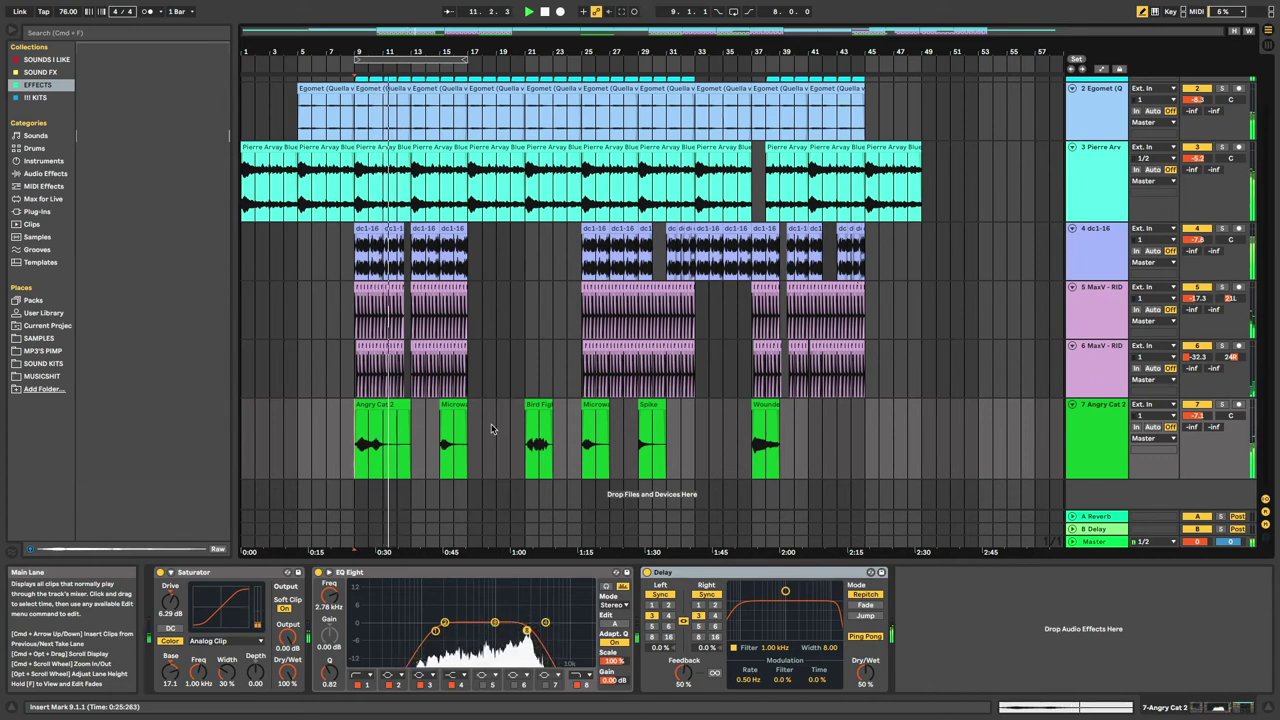
scroll(491, 429, up, 1)
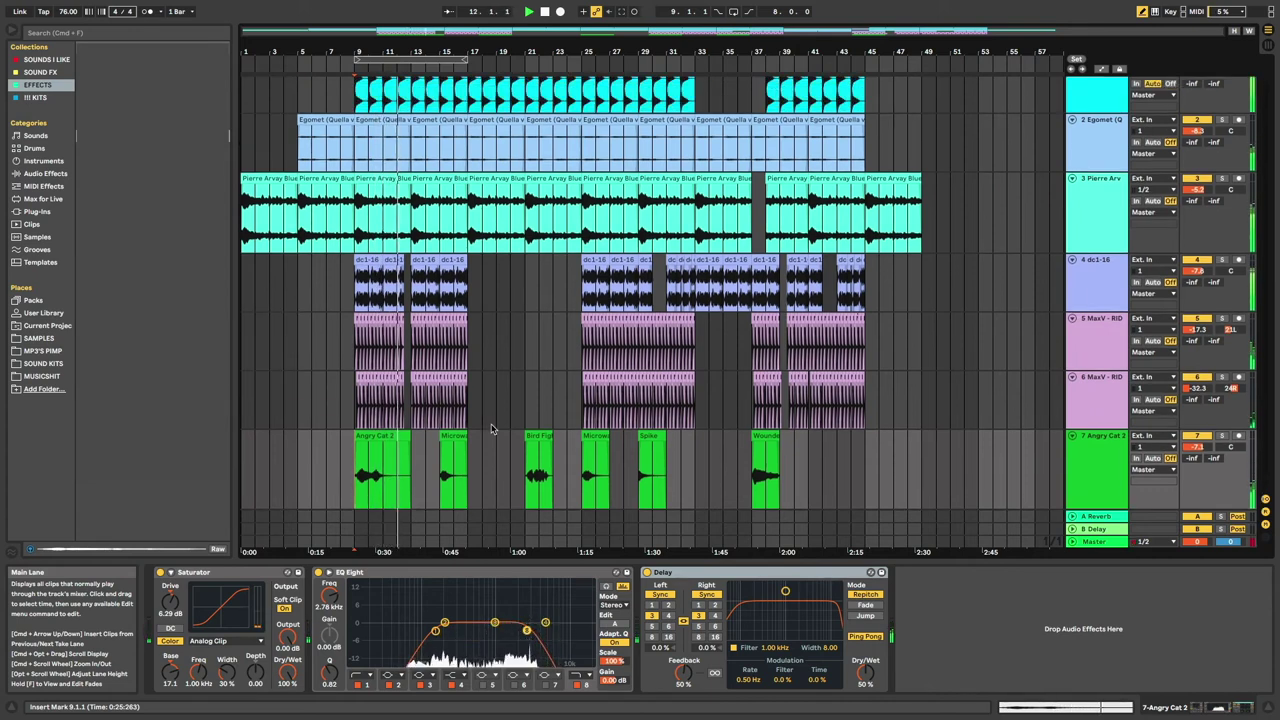
scroll(491, 429, up, 1)
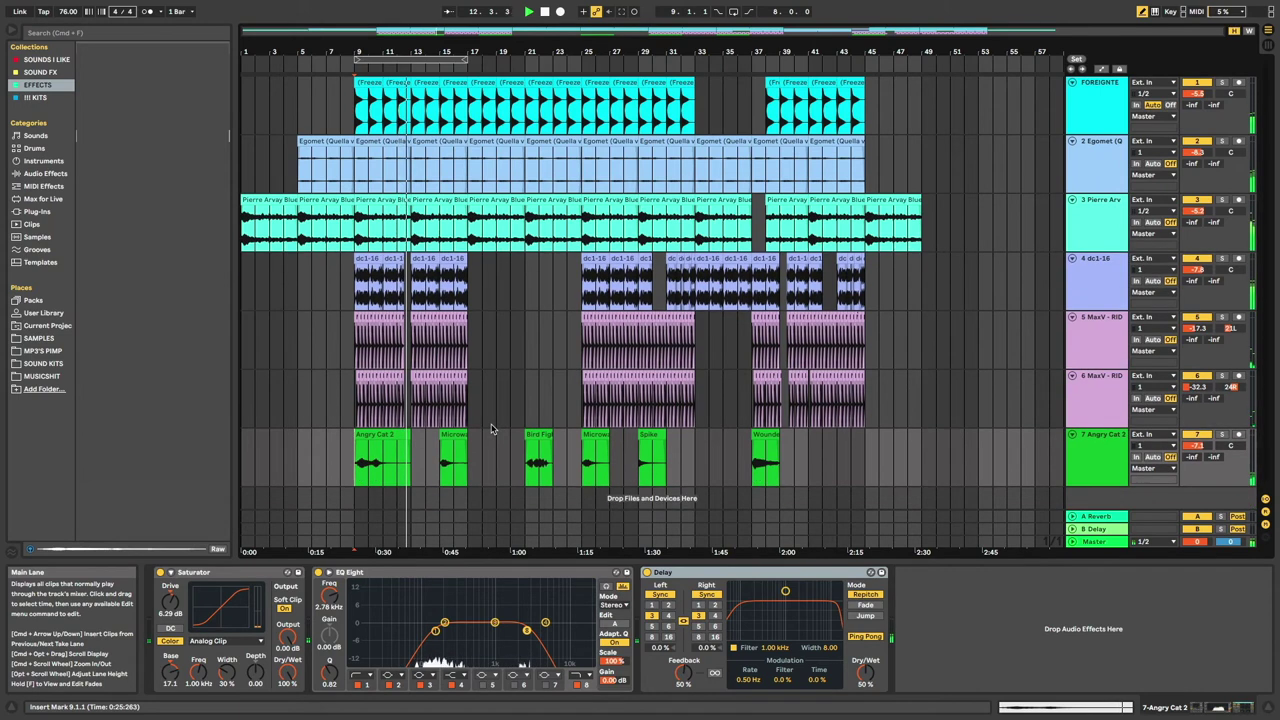
scroll(491, 429, up, 1)
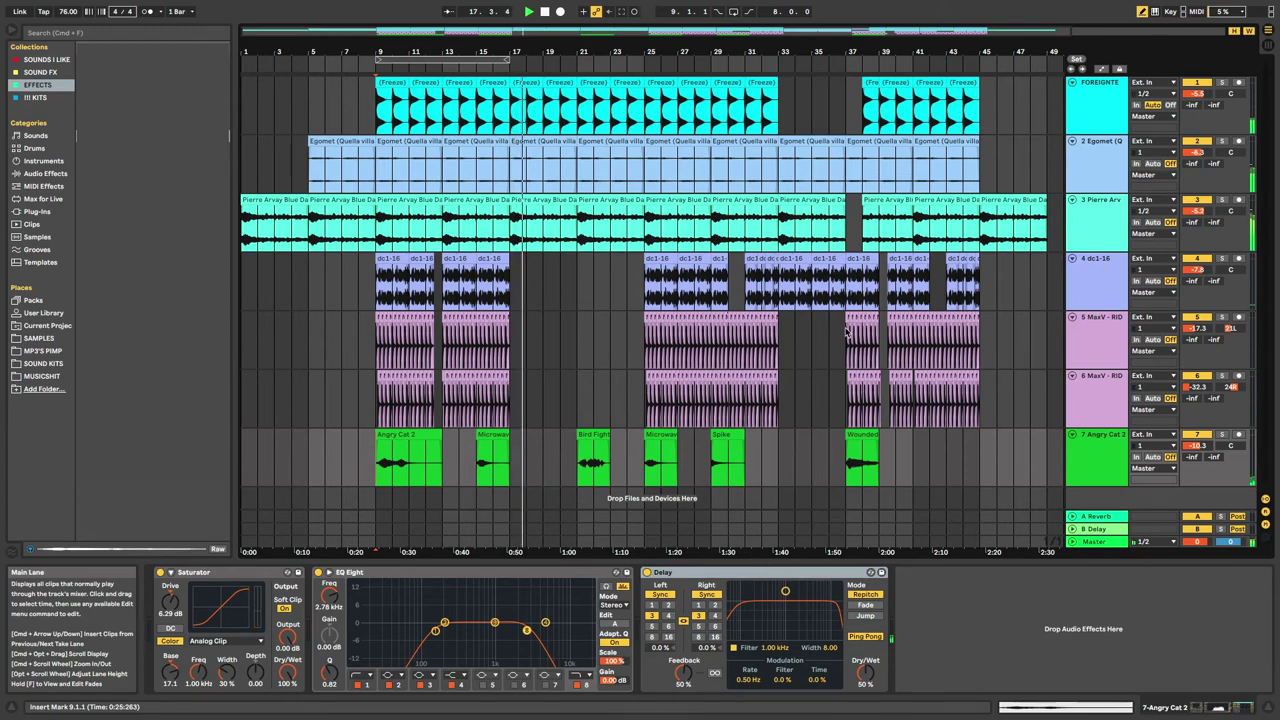
Delete the Pierre Arvay Blue Dawn audio between bars 20 and 21 on track 3
scroll(577, 242, up, 6)
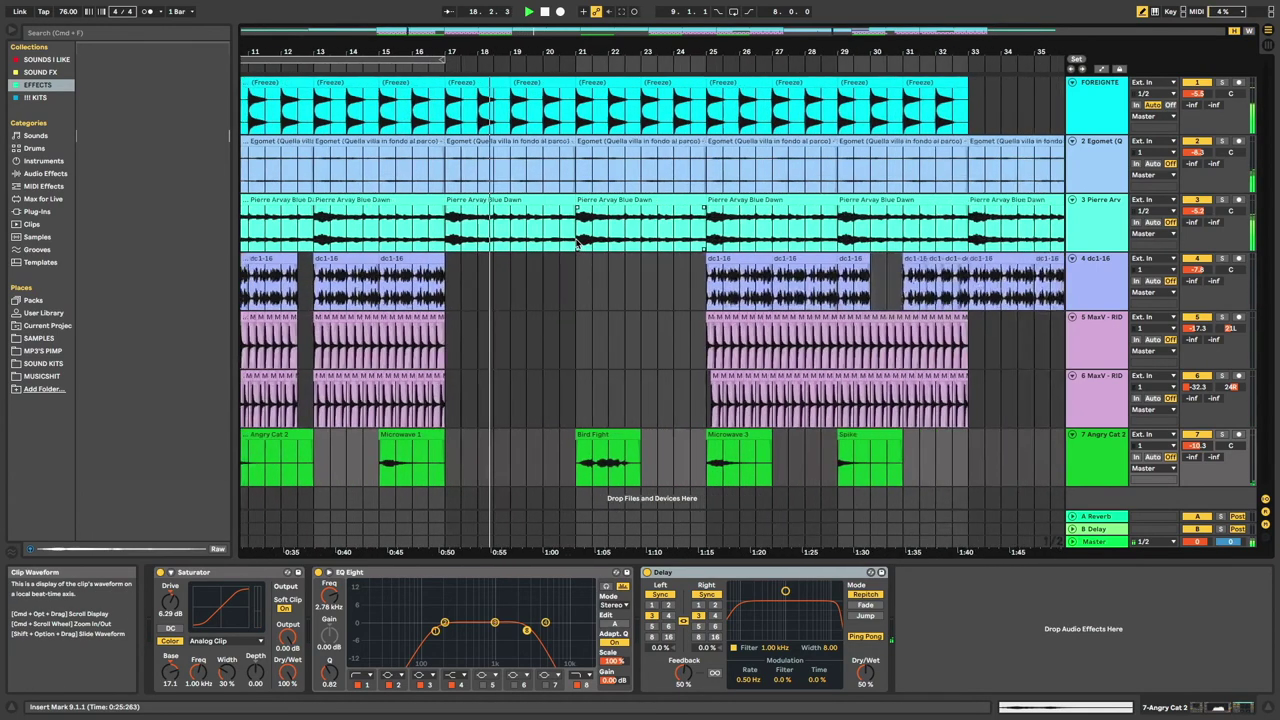
click(541, 236)
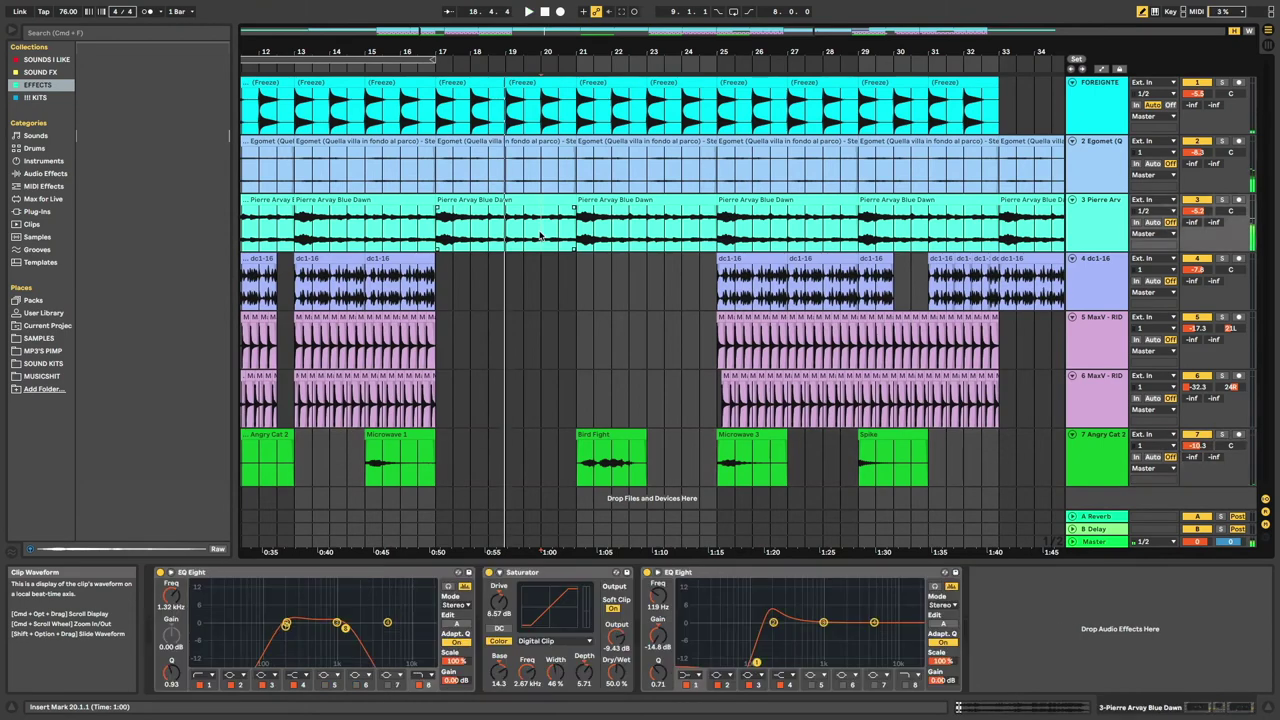
drag(540, 236, 576, 236)
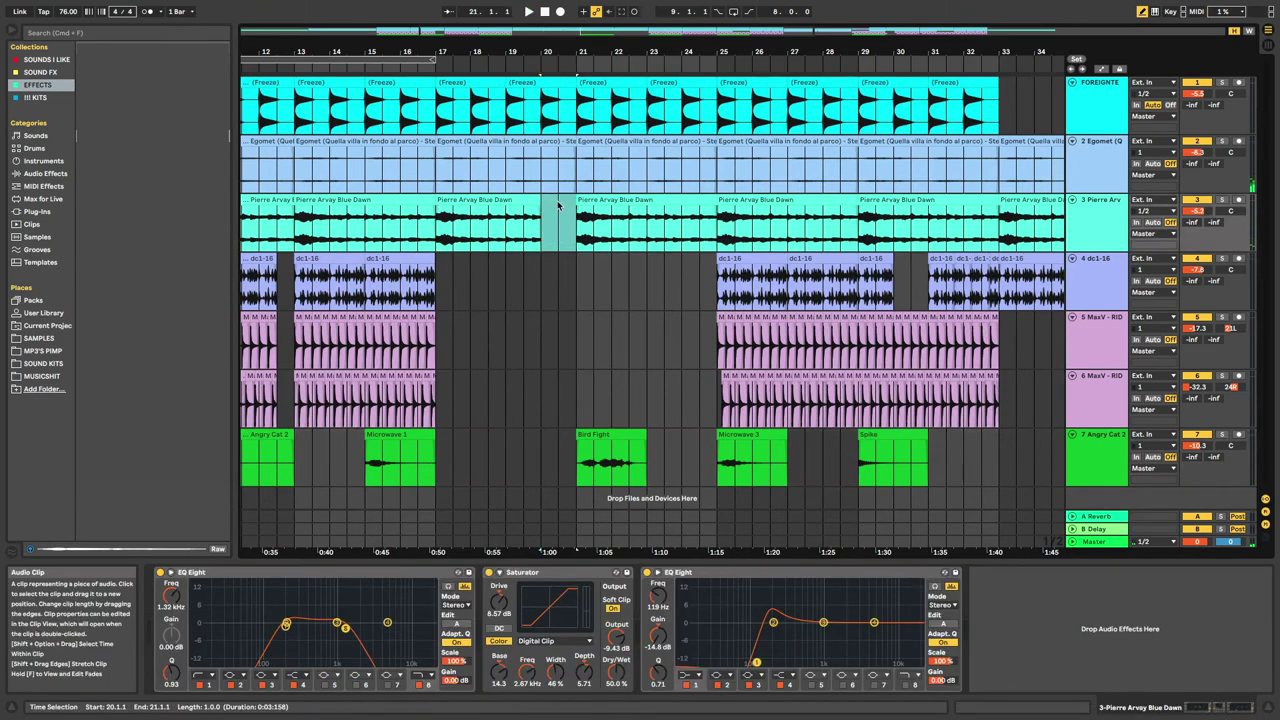
key(Delete)
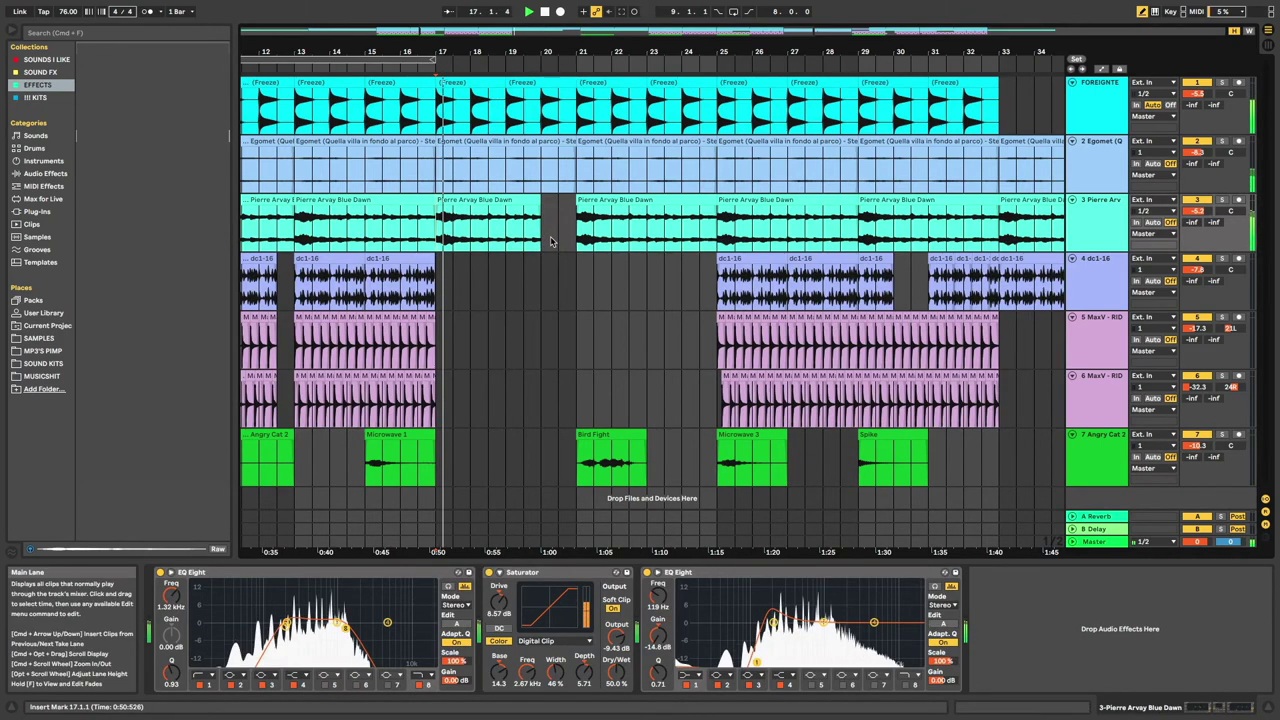
Play from bar 17 to check the sample dropout before bar 21 and the section after it
scroll(550, 240, down, 2)
scroll(550, 240, down, 2)
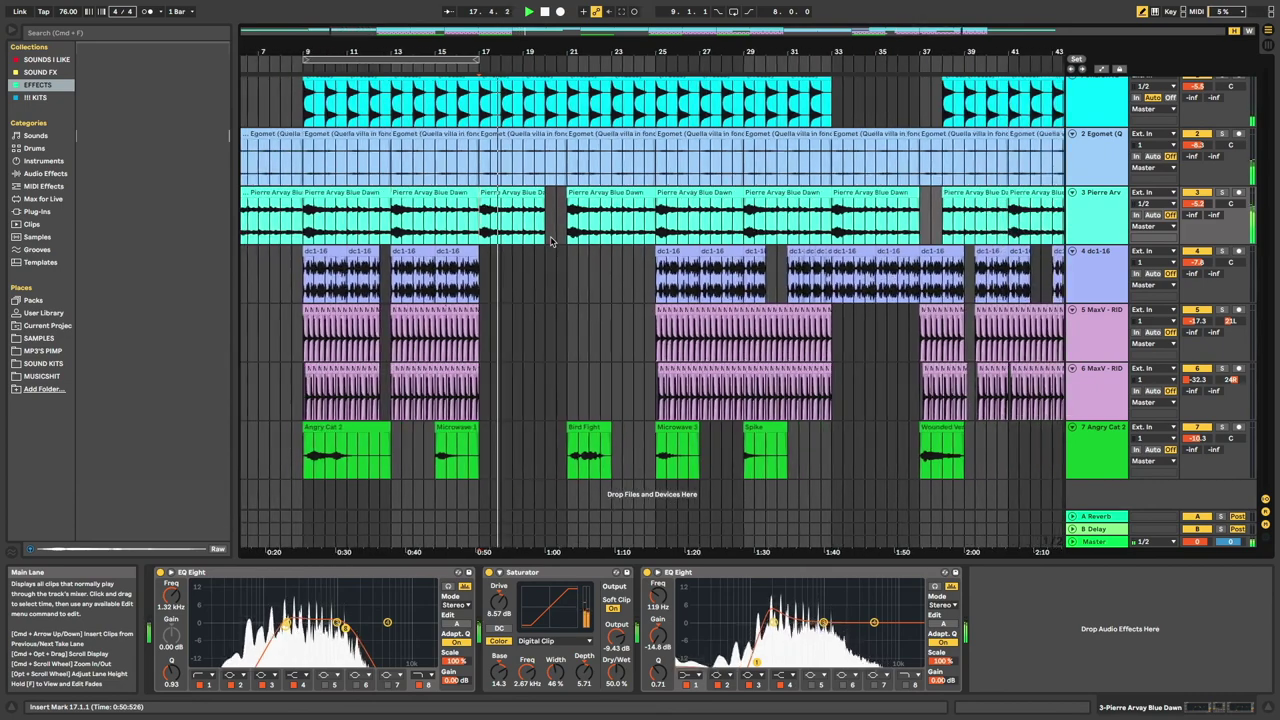
scroll(550, 240, up, 1)
scroll(550, 240, down, 3)
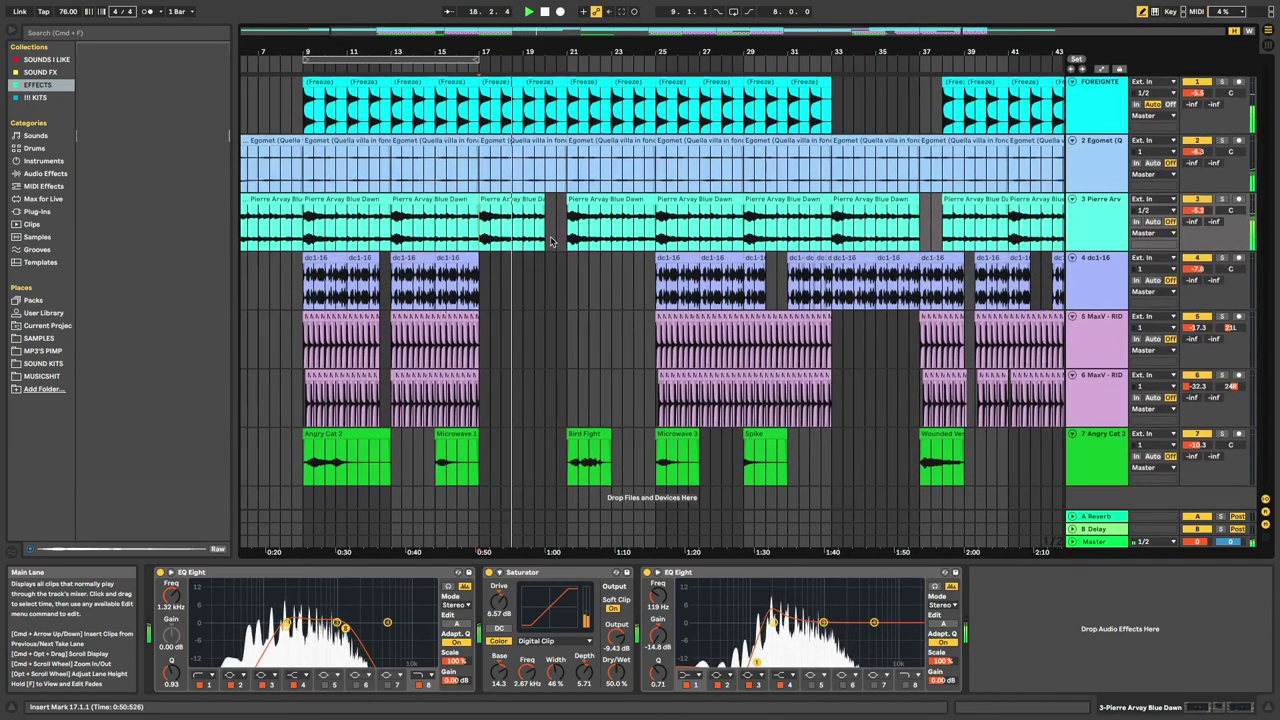
scroll(550, 240, up, 2)
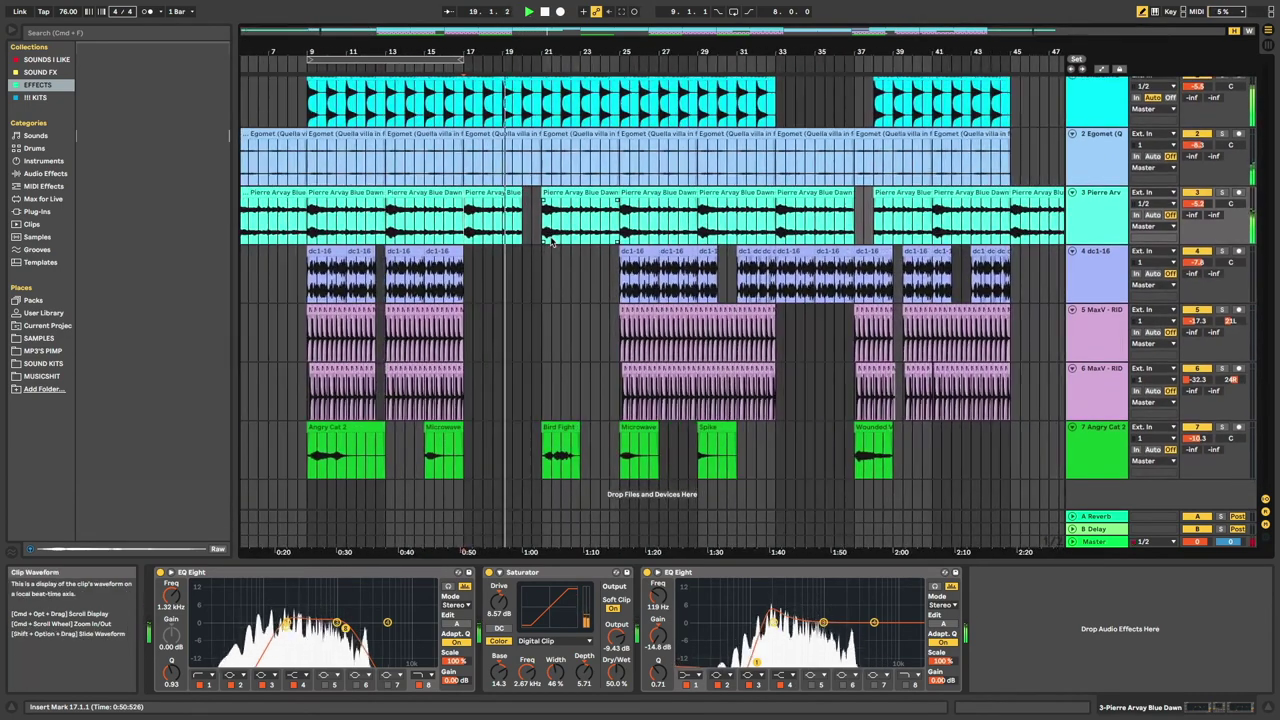
scroll(550, 240, up, 1)
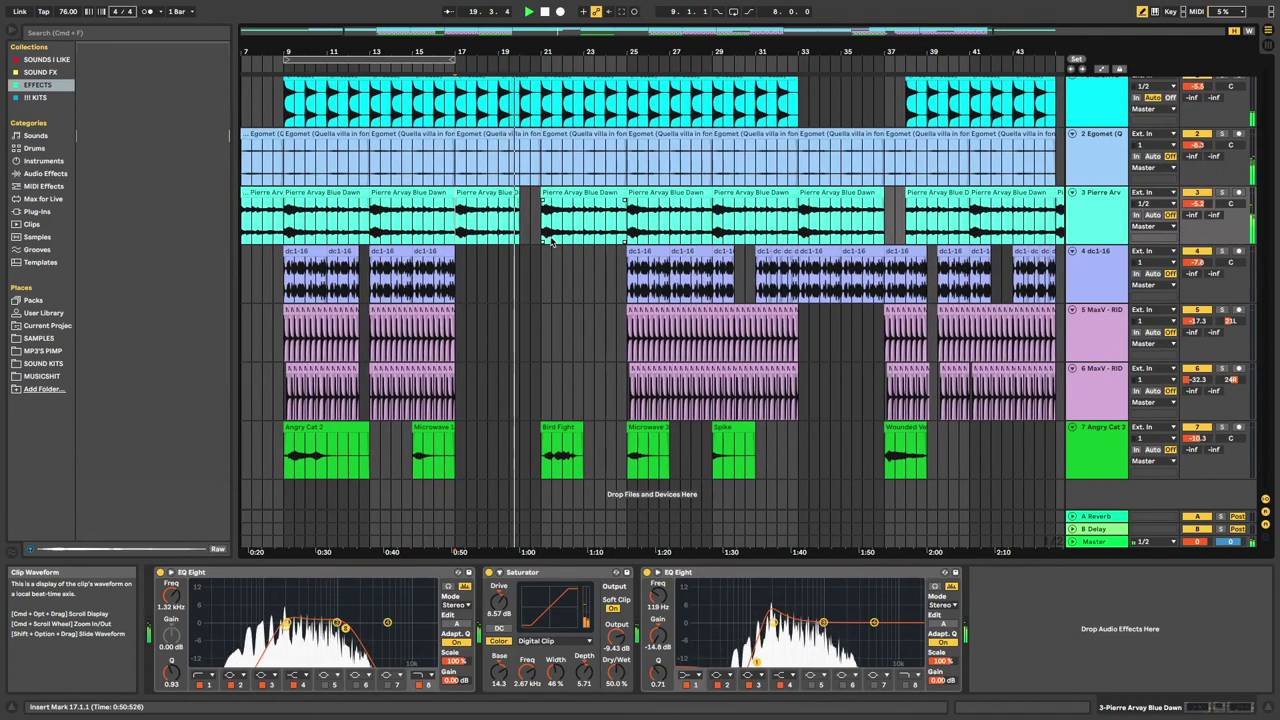
scroll(550, 240, right, 3)
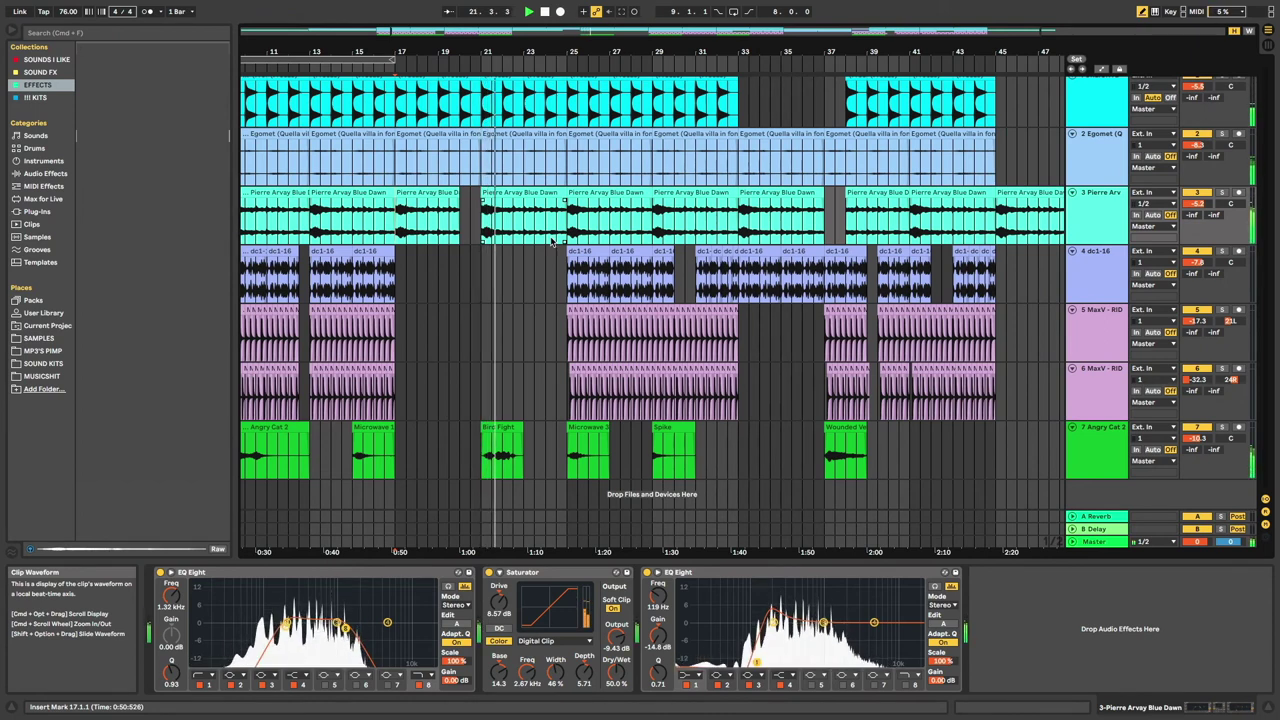
Copy the dc1-16 clip from bar 25 to bar 21, duplicate it to bar 23, and play the new drum entry
click(580, 253)
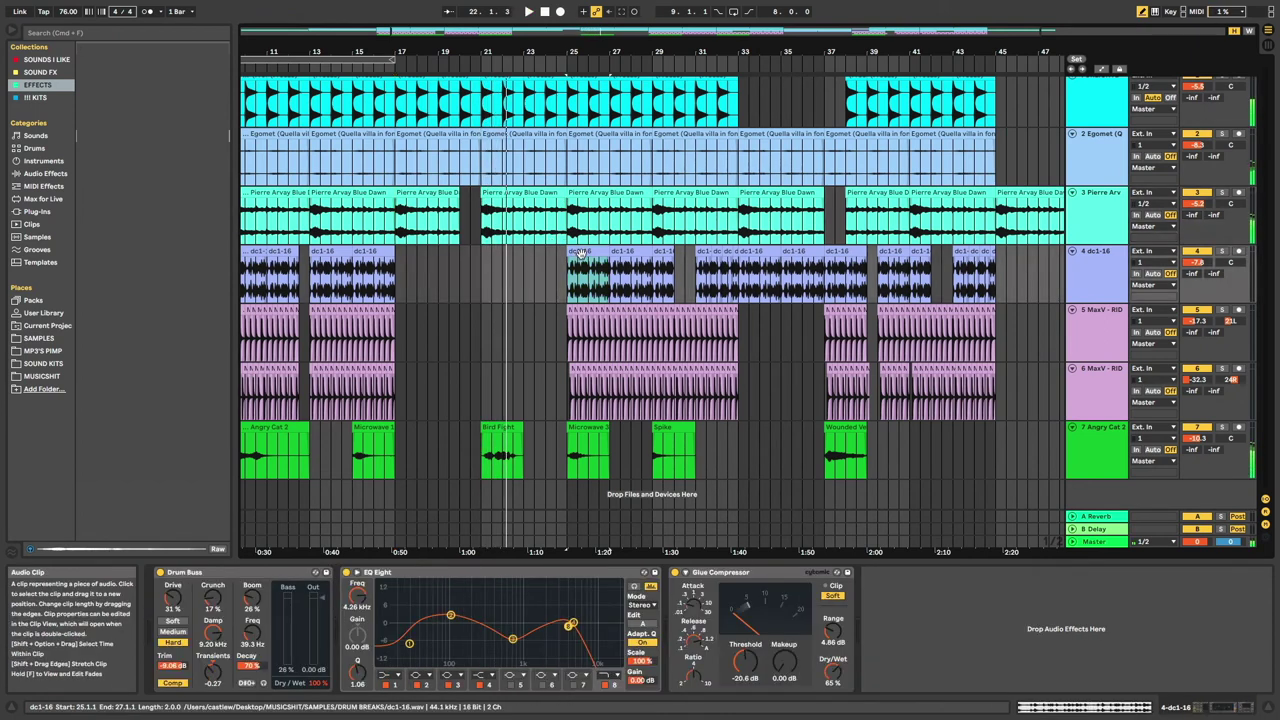
click(485, 271)
key(super+v)
key(super+d)
click(475, 271)
key(space)
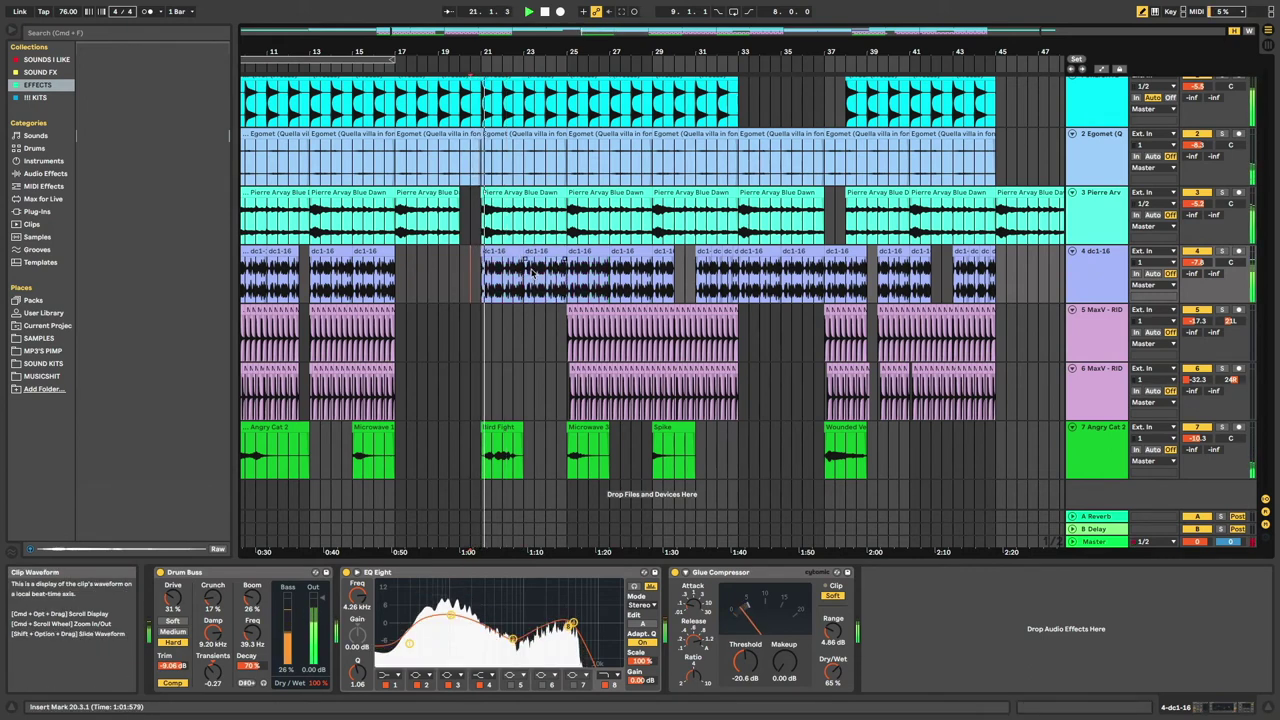
Delete the frozen 808 clip between bars 20 and 21 on the FOREIGNTECK track
click(460, 120)
key(space)
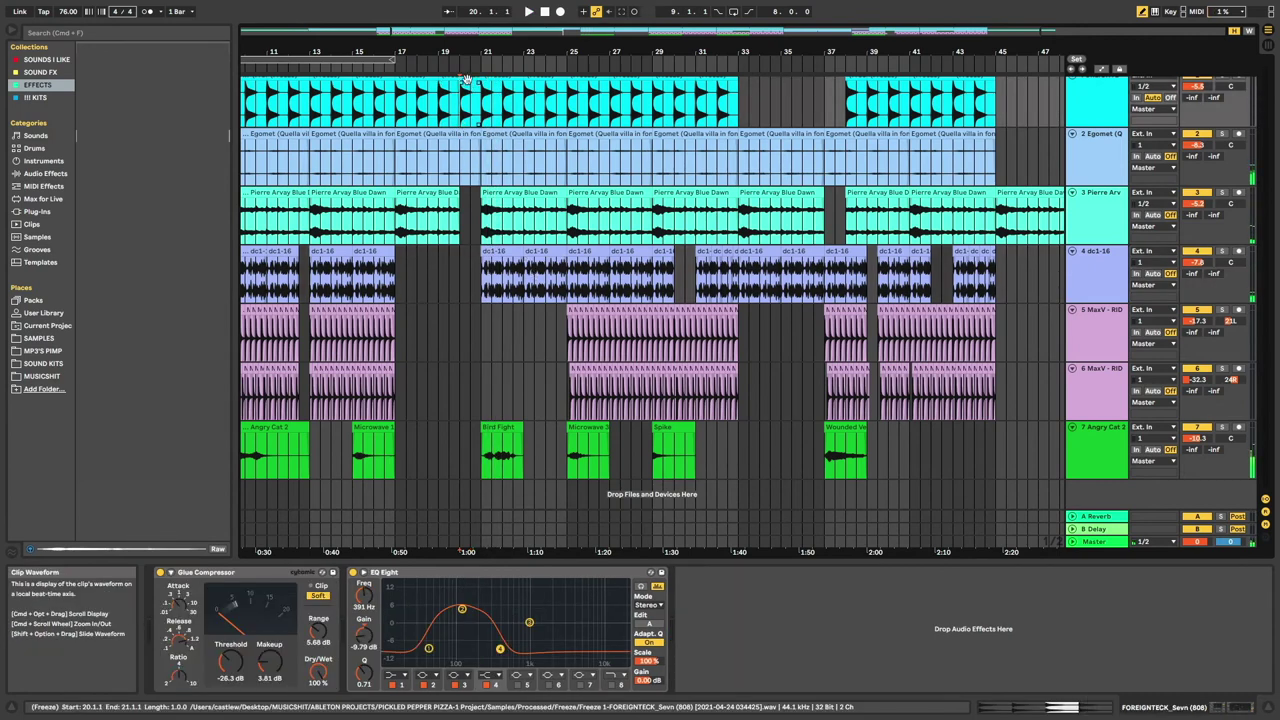
click(469, 85)
key(Delete)
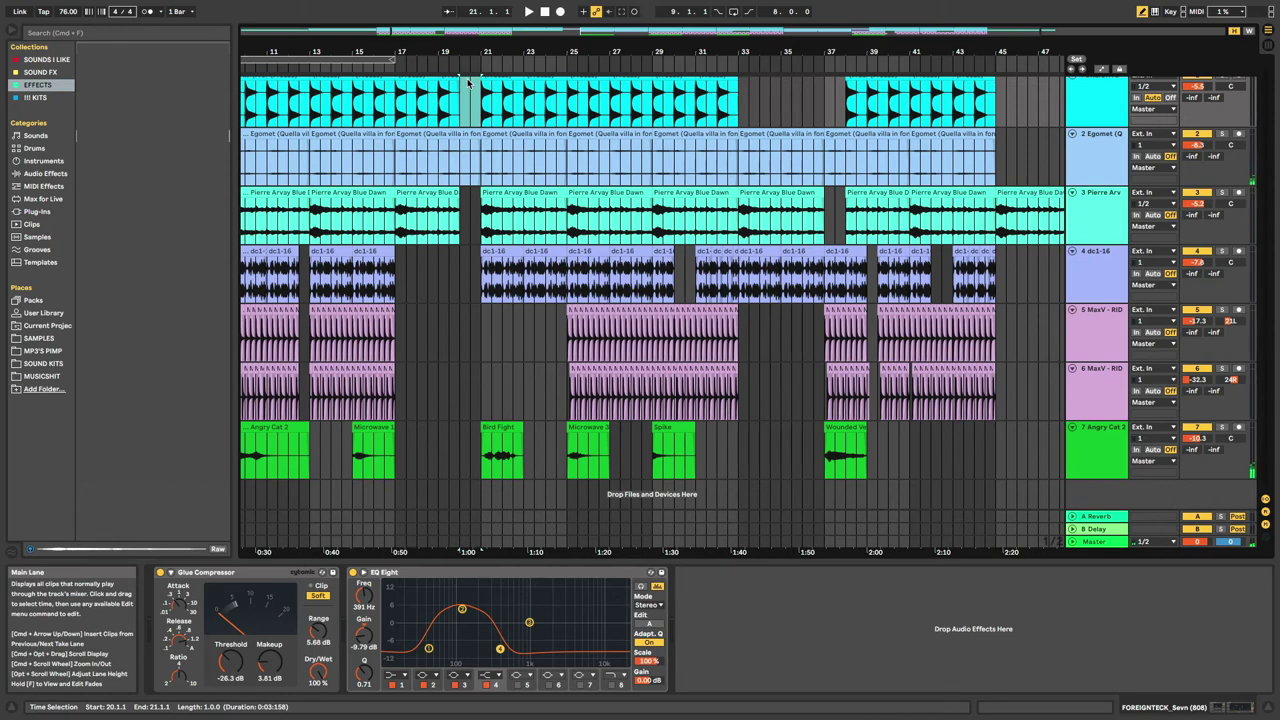
scroll(658, 321, left, 5)
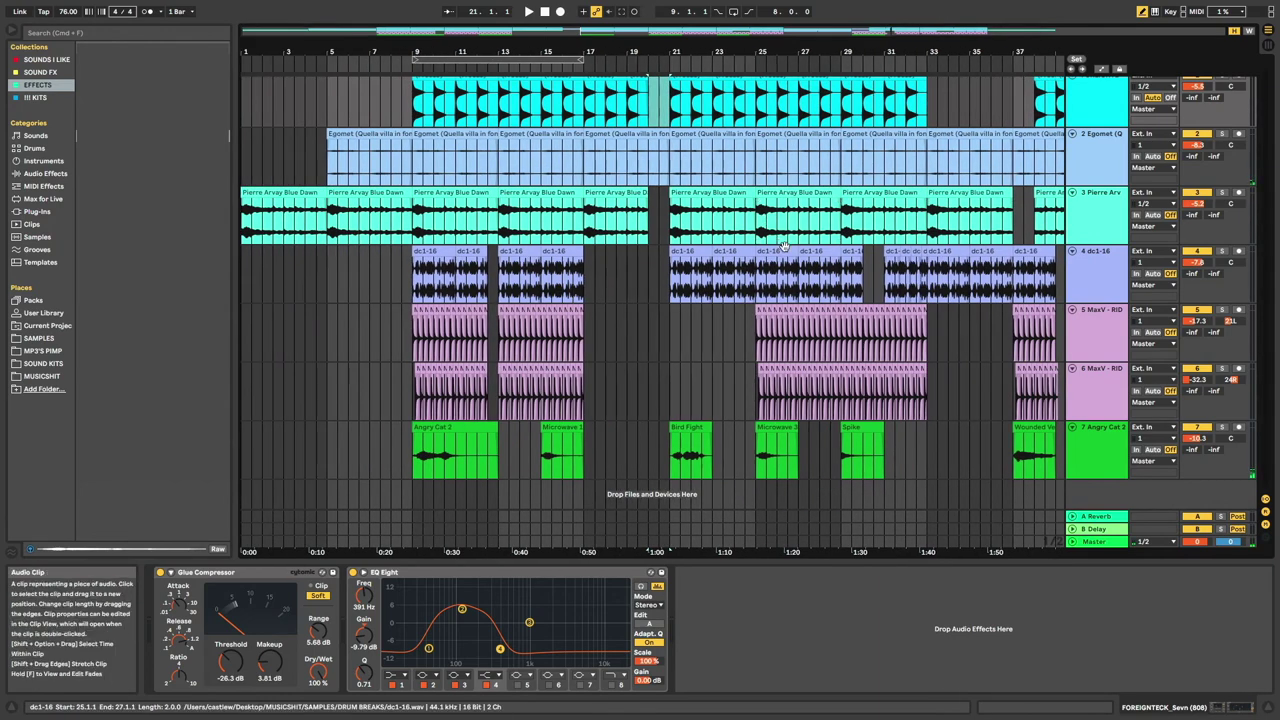
Return the insert marker to bar 1 and add a Saturator followed by a Glue Compressor to the Master track
scroll(658, 321, up, 1)
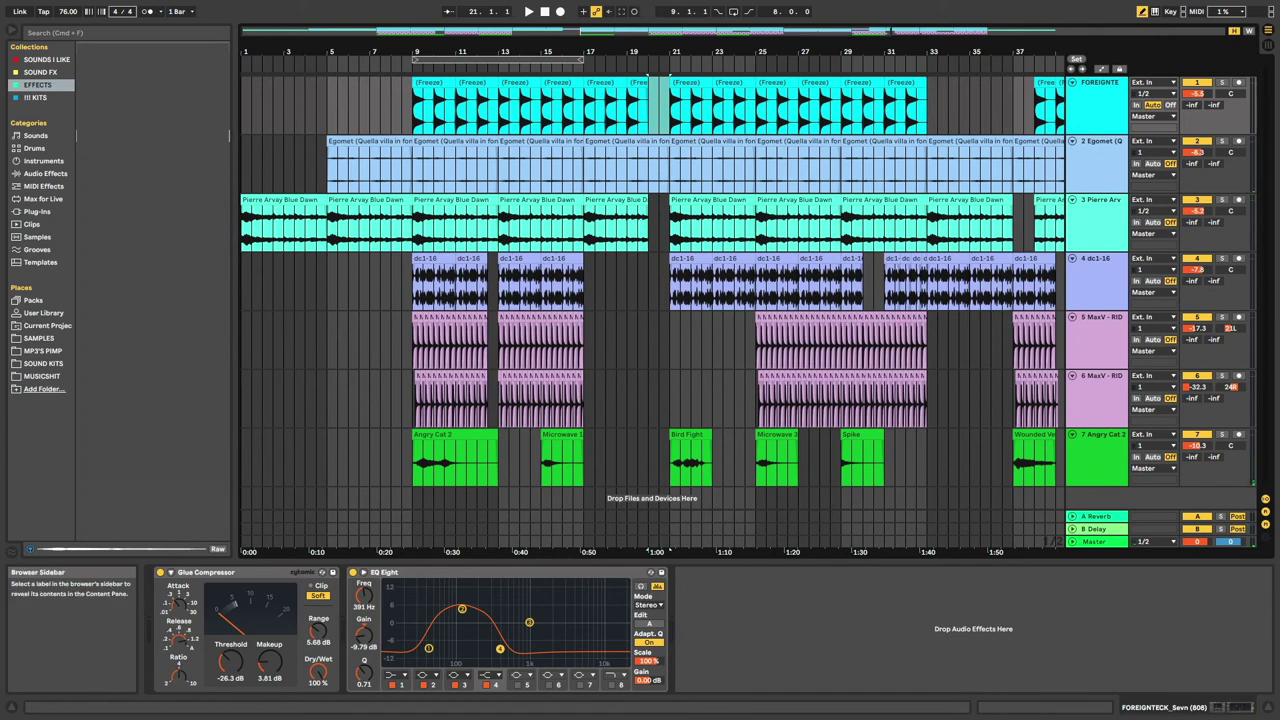
click(243, 230)
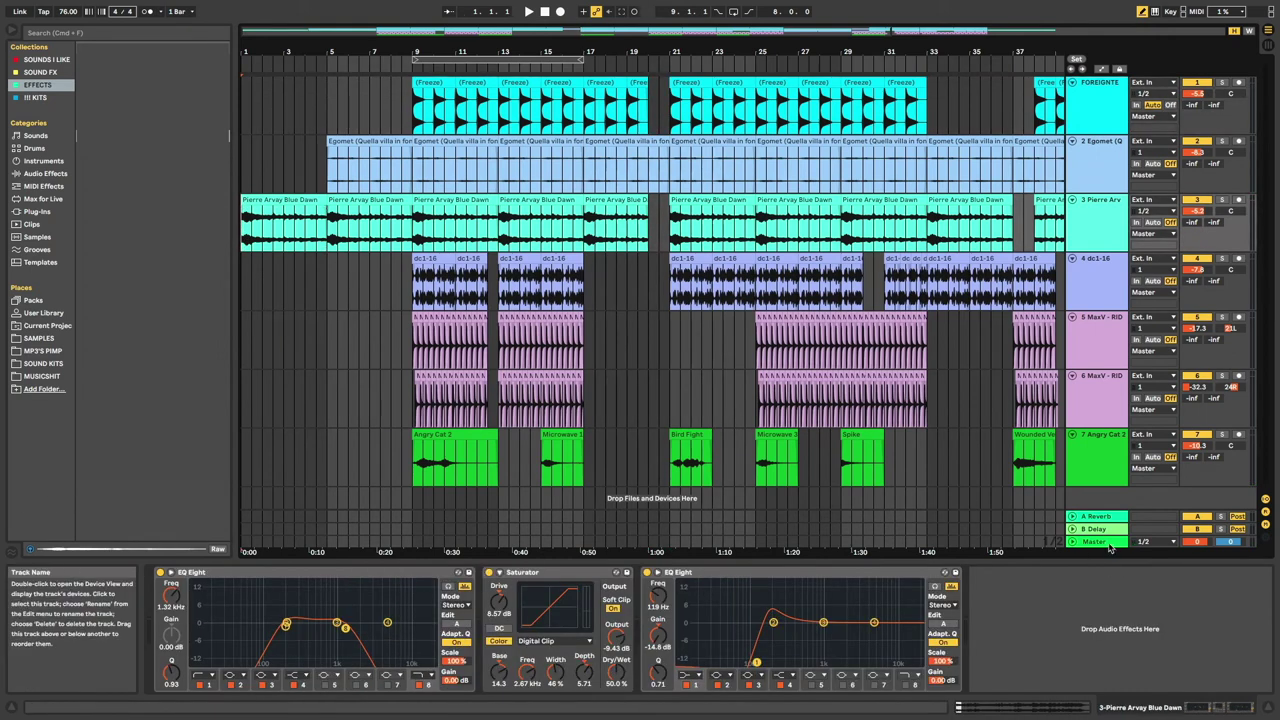
click(1111, 542)
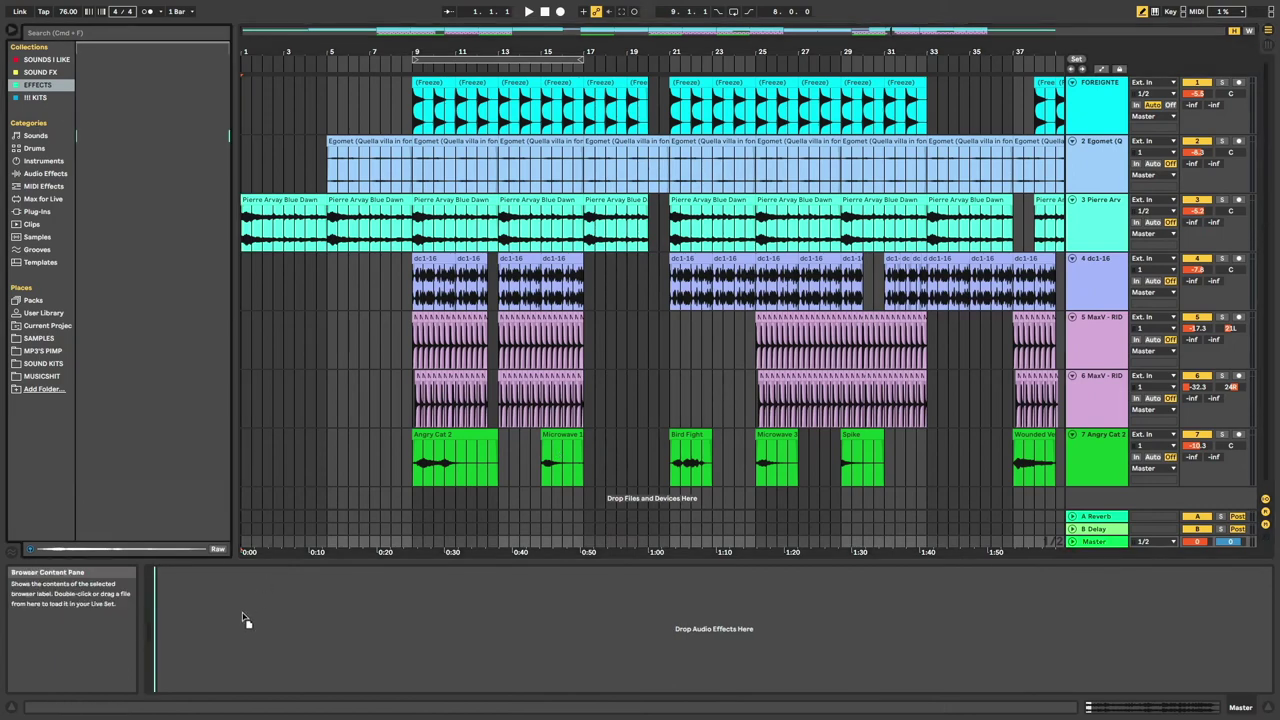
drag(242, 620, 242, 620)
drag(120, 110, 420, 622)
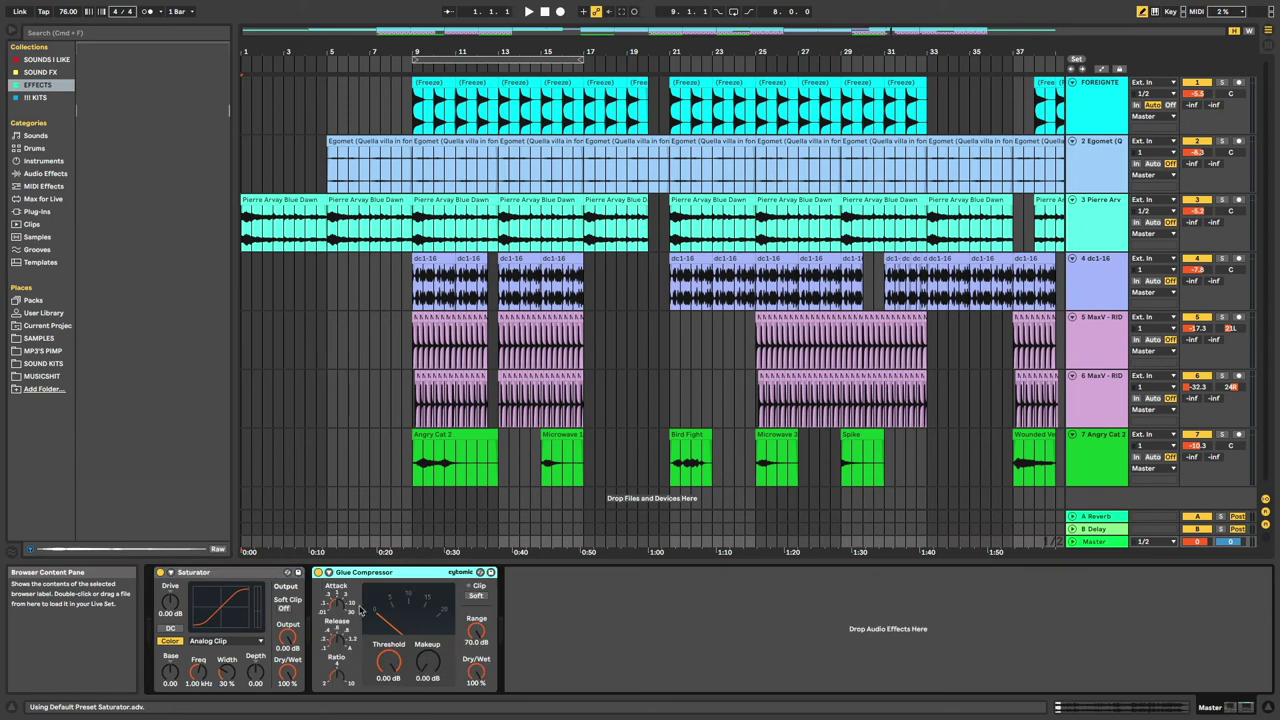
Set the Master Saturator's Drive to 4.00 dB and turn on its Soft Clip
drag(170, 601, 170, 590)
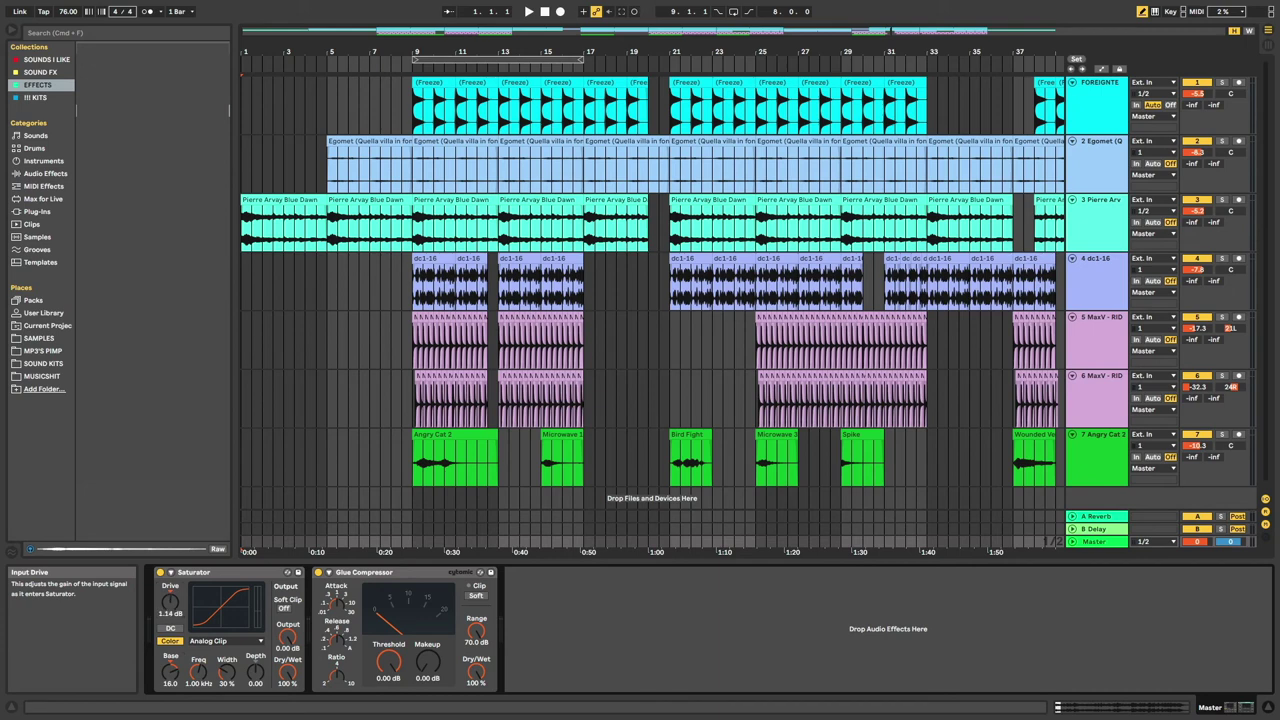
drag(170, 590, 170, 588)
click(285, 608)
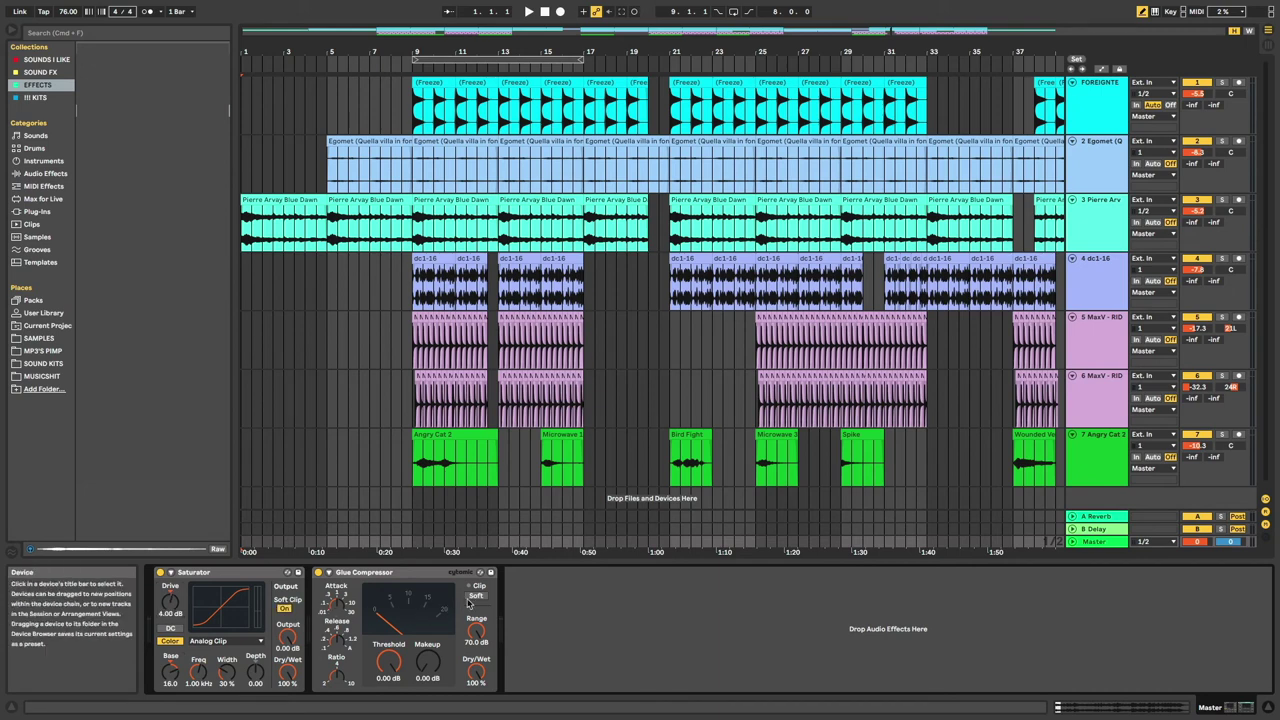
Set the Glue Compressor to soft clip, -6.03 dB threshold and 2.54 dB makeup, and the Saturator's Dry/Wet to 22.2% during playback from bar 1
click(482, 596)
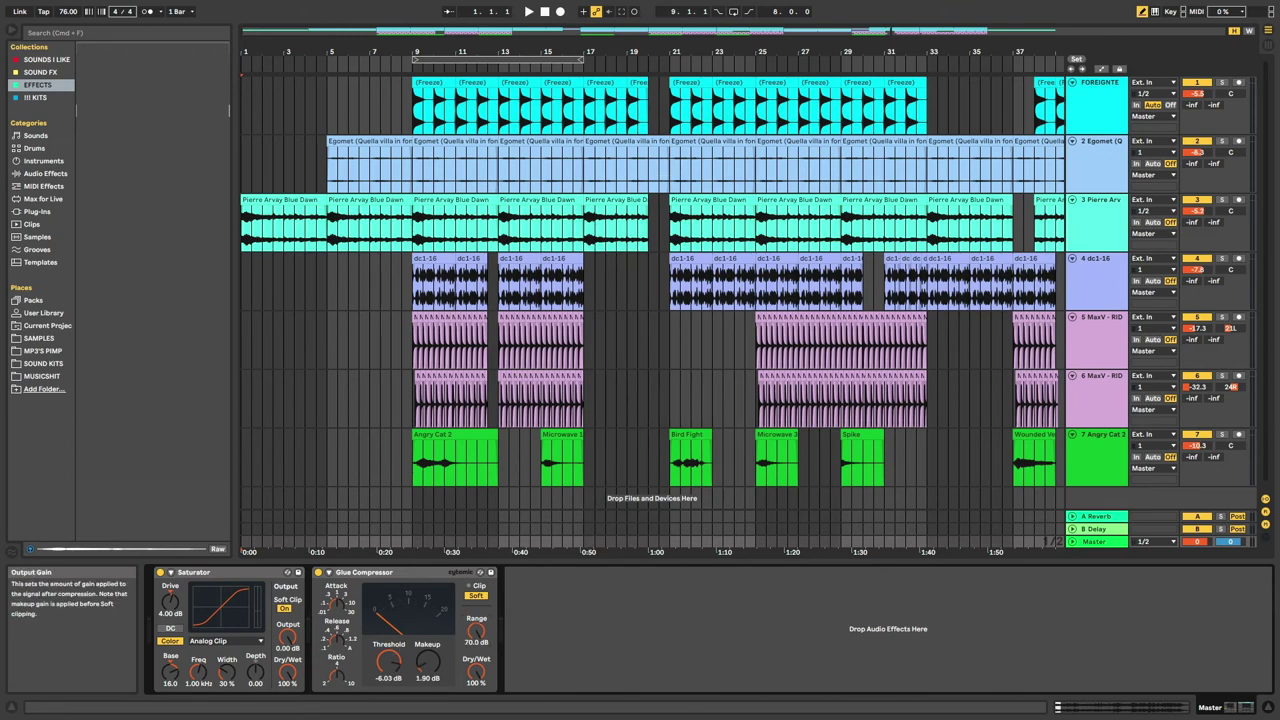
key(space)
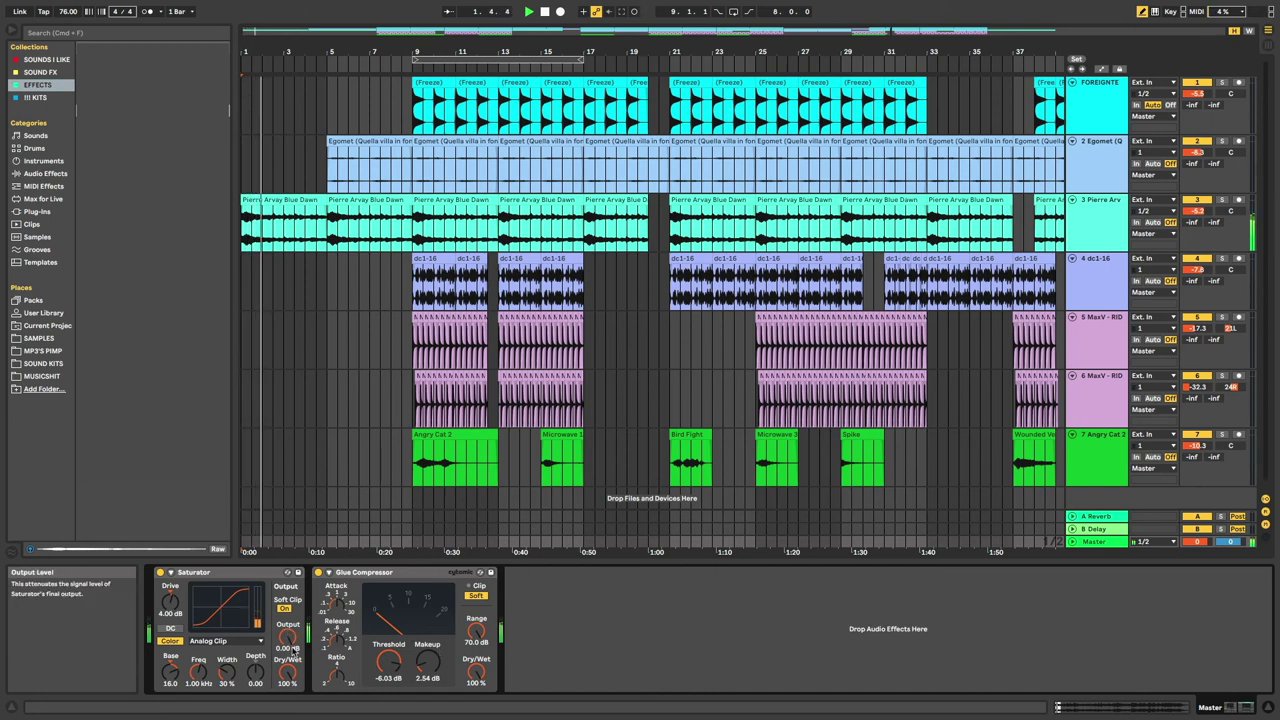
drag(289, 675, 289, 712)
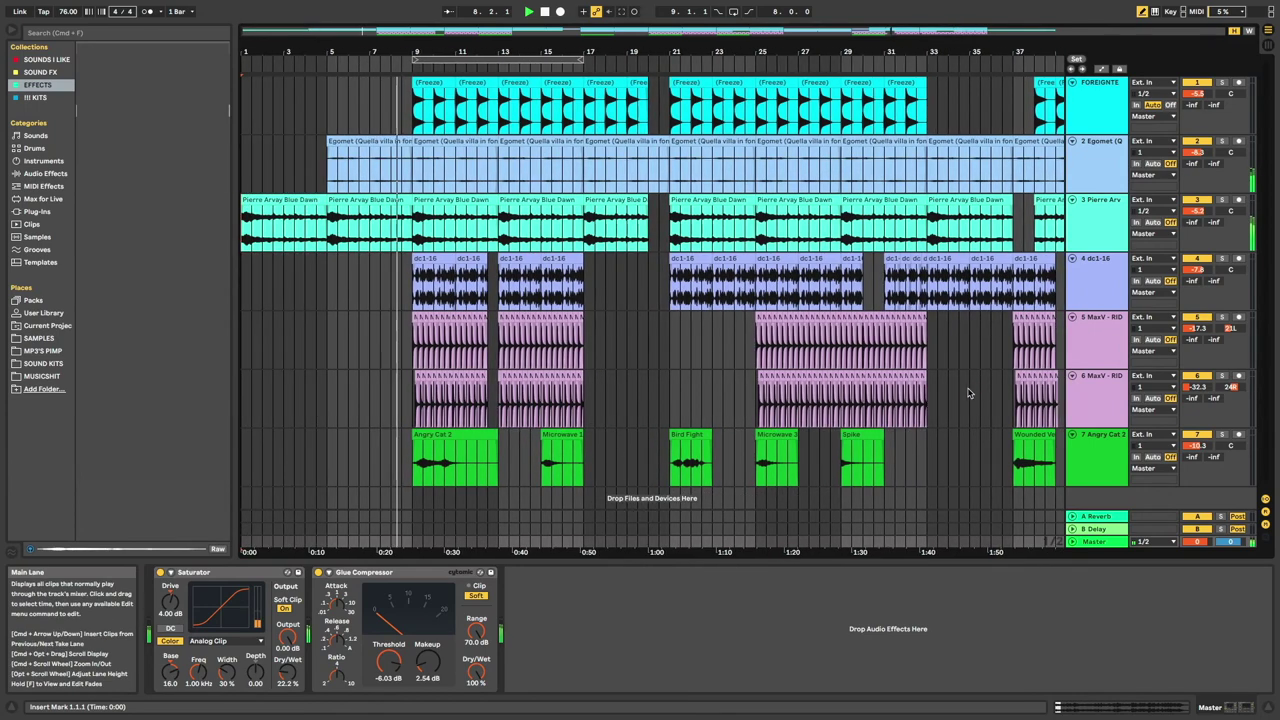
Listen through the whole arrangement to the outro with the full song fitted in view
scroll(243, 329, right, 1)
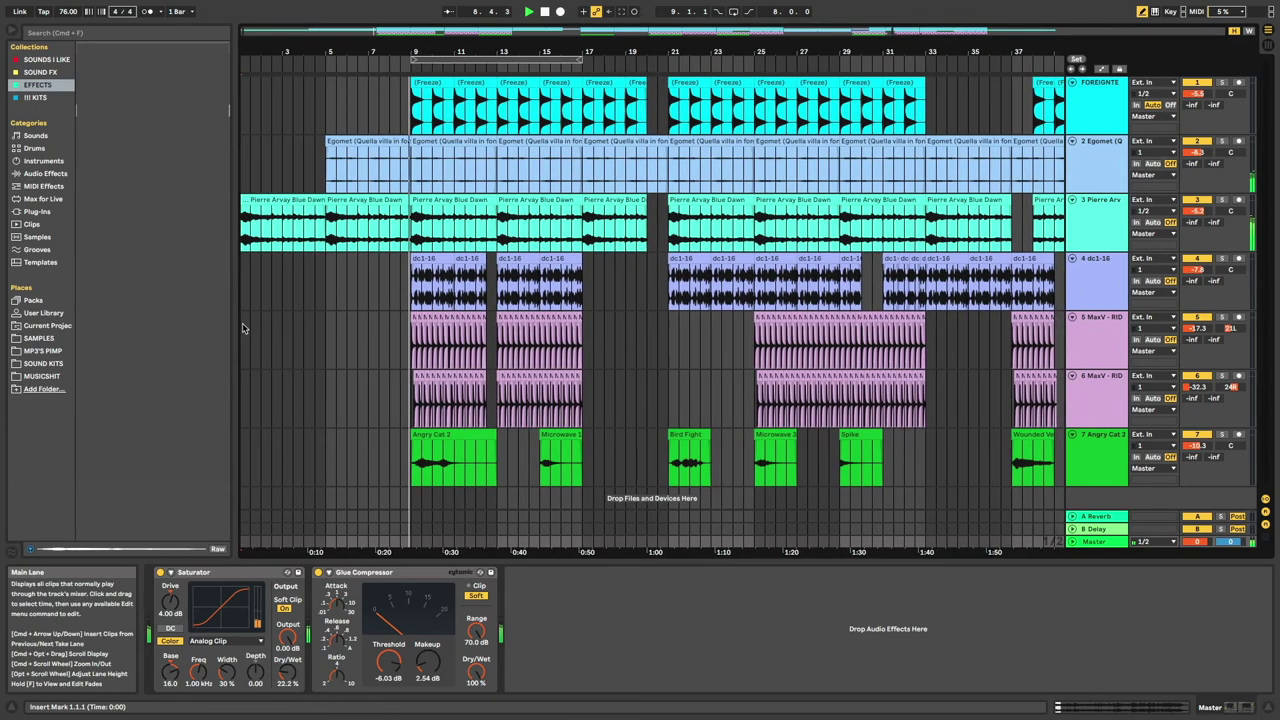
scroll(240, 325, left, 1)
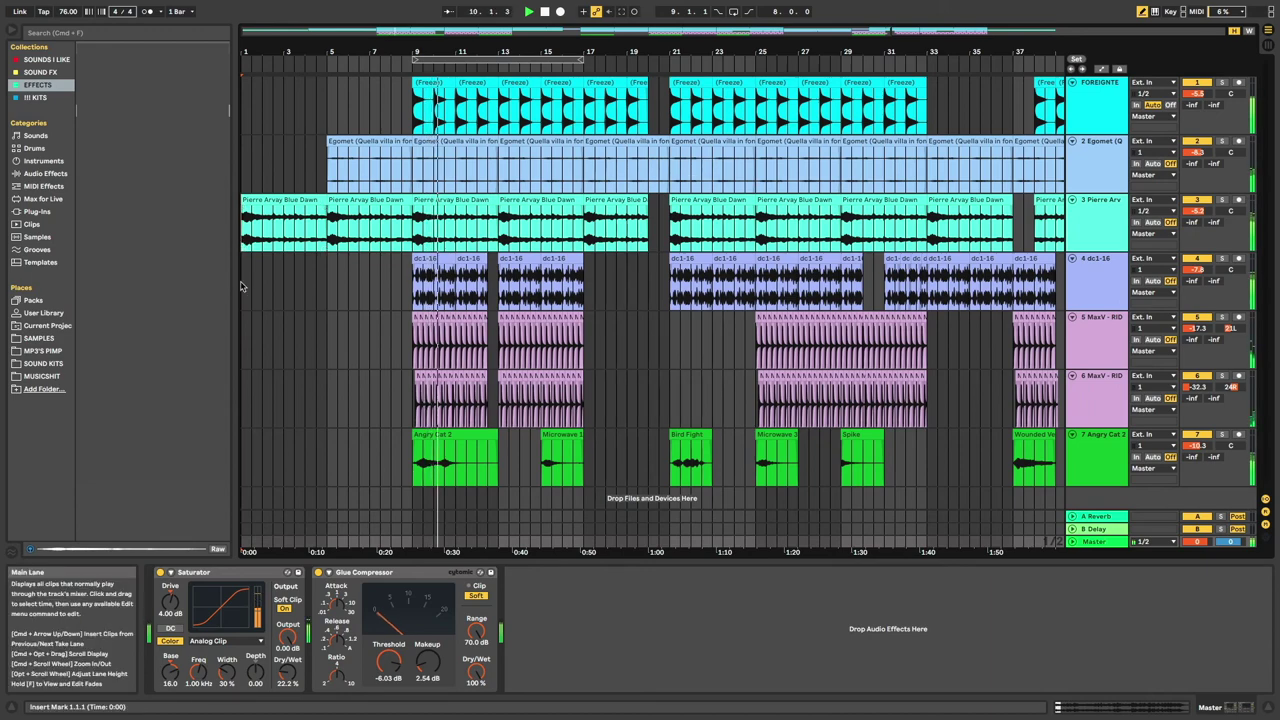
click(241, 286)
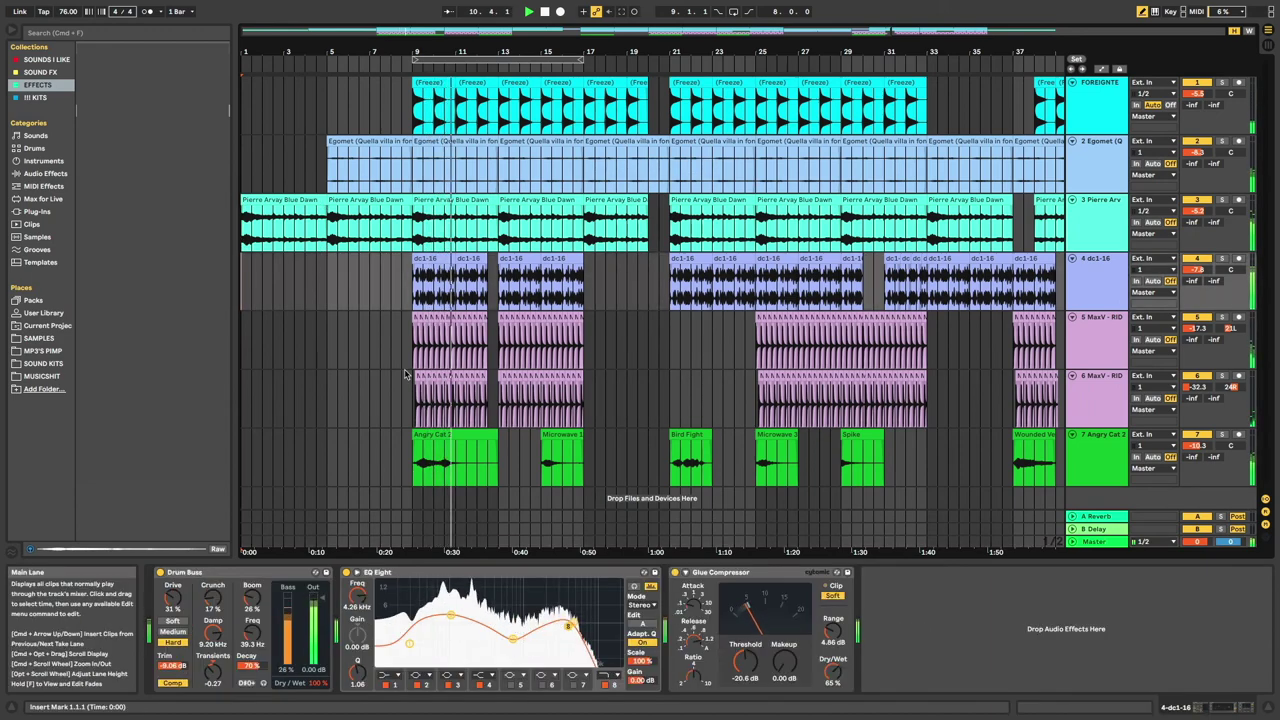
key(h)
key(w)
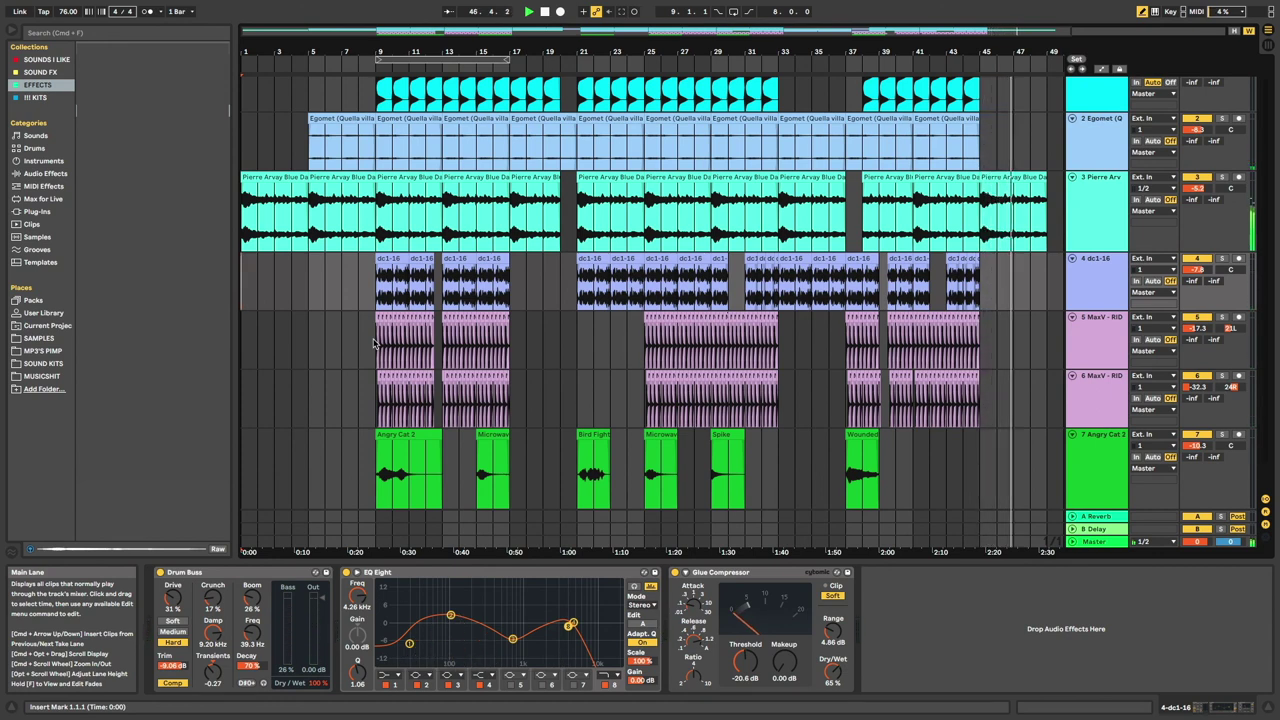
Add a Delay with 95% feedback to the Pierre Arvay Blue Dawn track and listen to its tail after bar 49
click(655, 208)
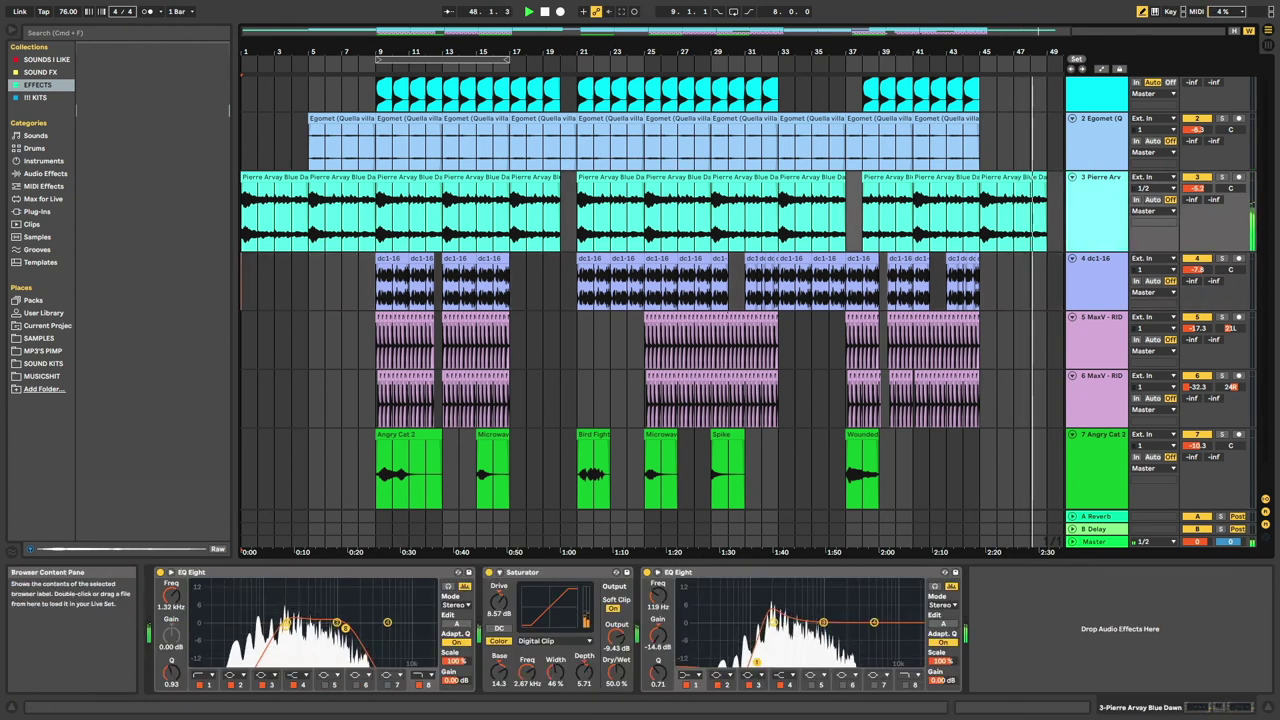
drag(943, 643, 1015, 663)
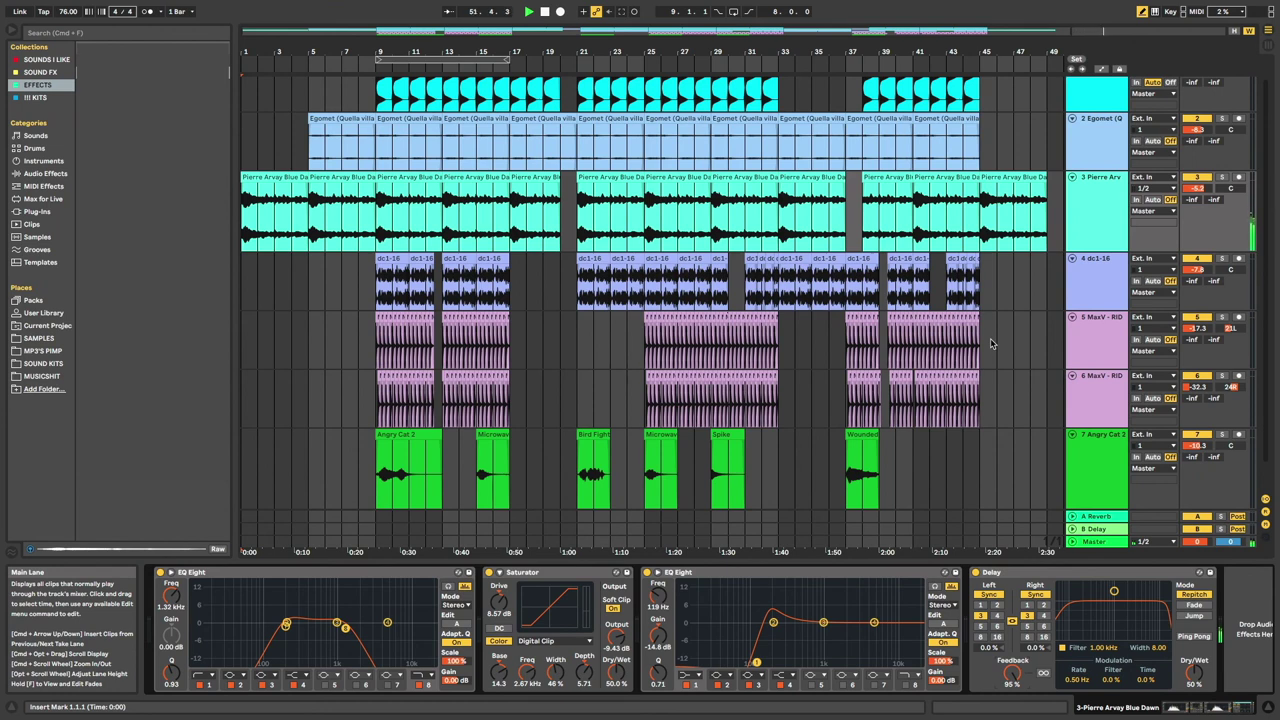
scroll(991, 344, right, 5)
scroll(991, 344, up, 1)
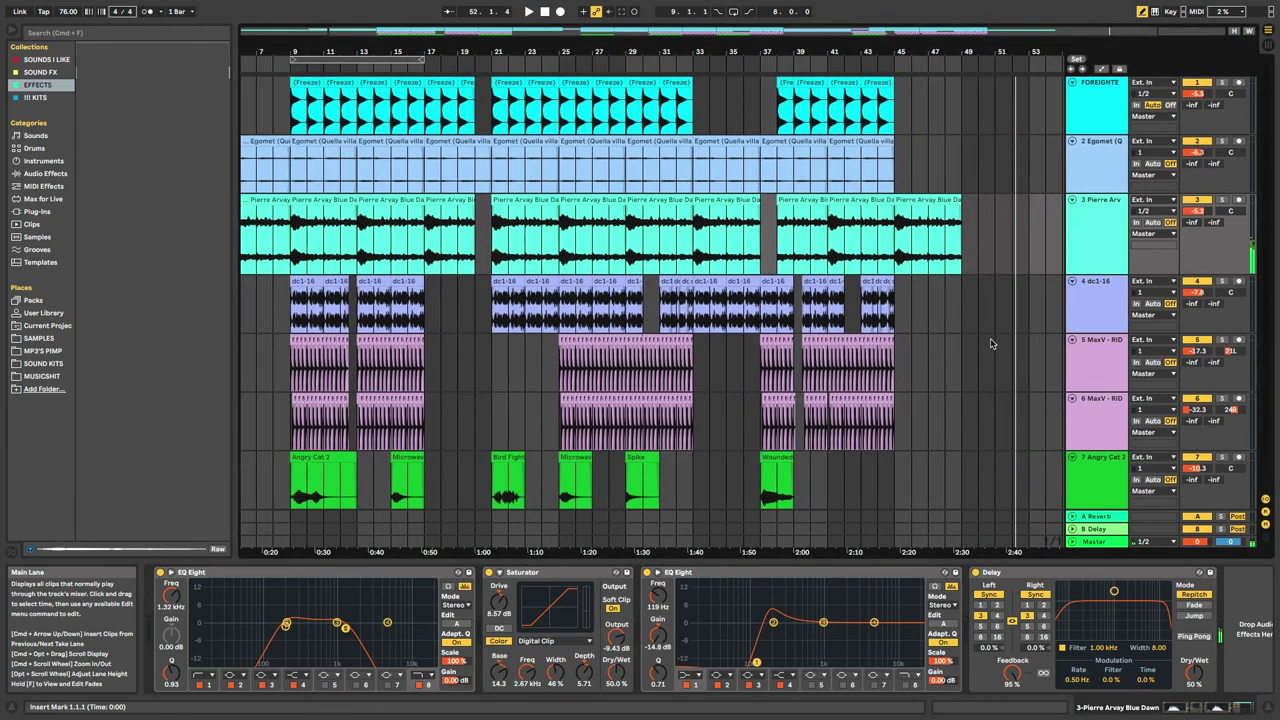